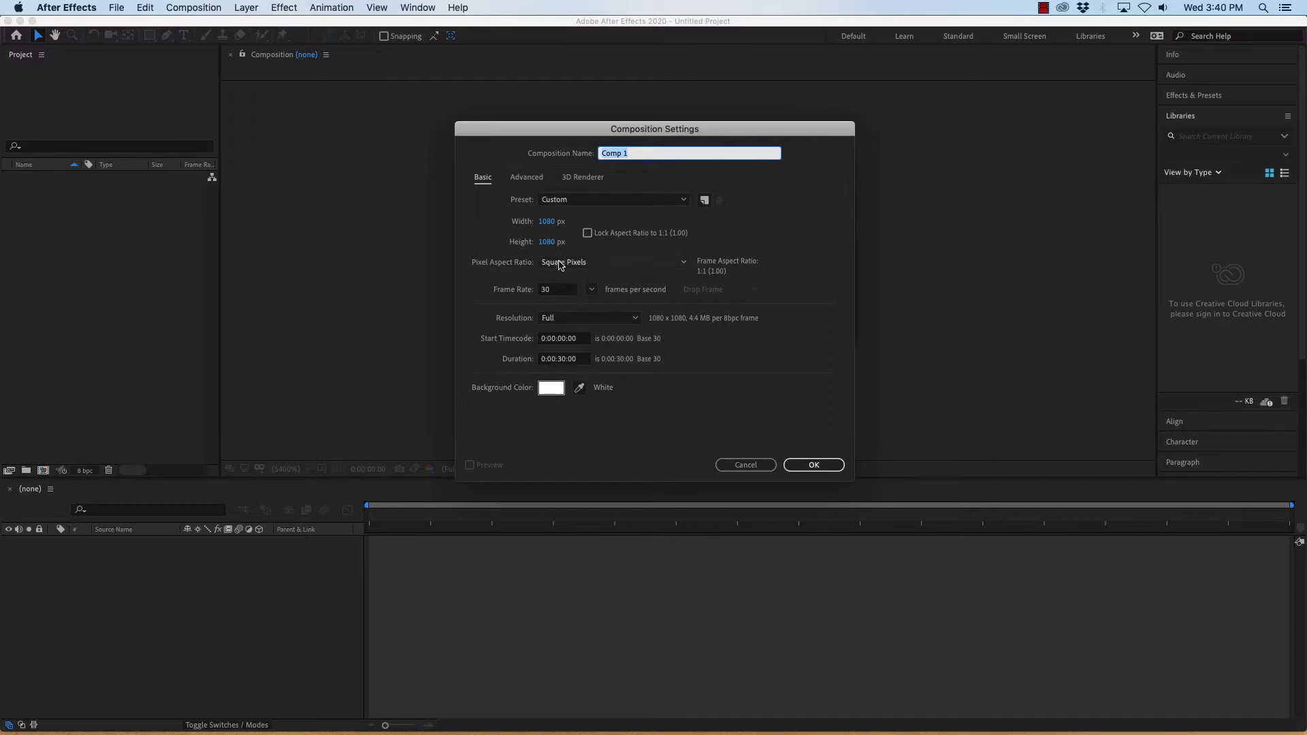
Create the 1080 x 1080 composition at 30 fps with a duration of 0:00:15:00.
click(556, 293)
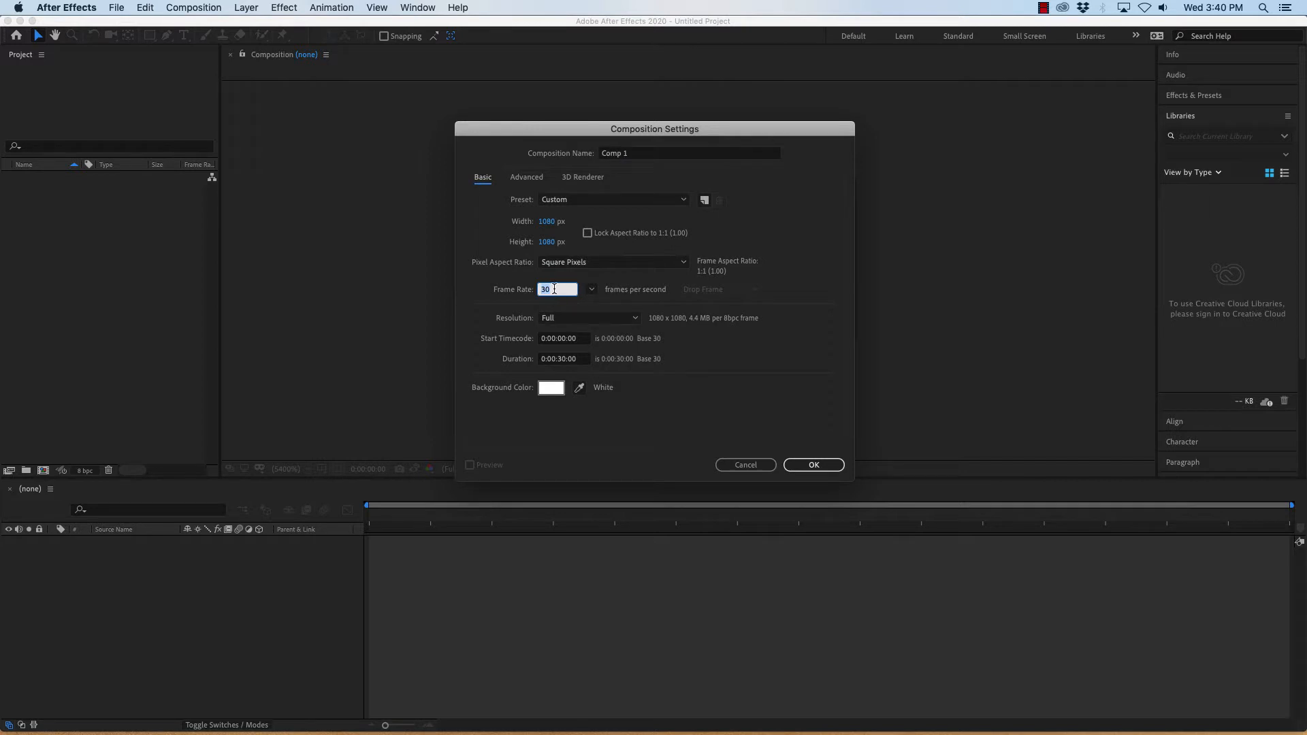
click(563, 361)
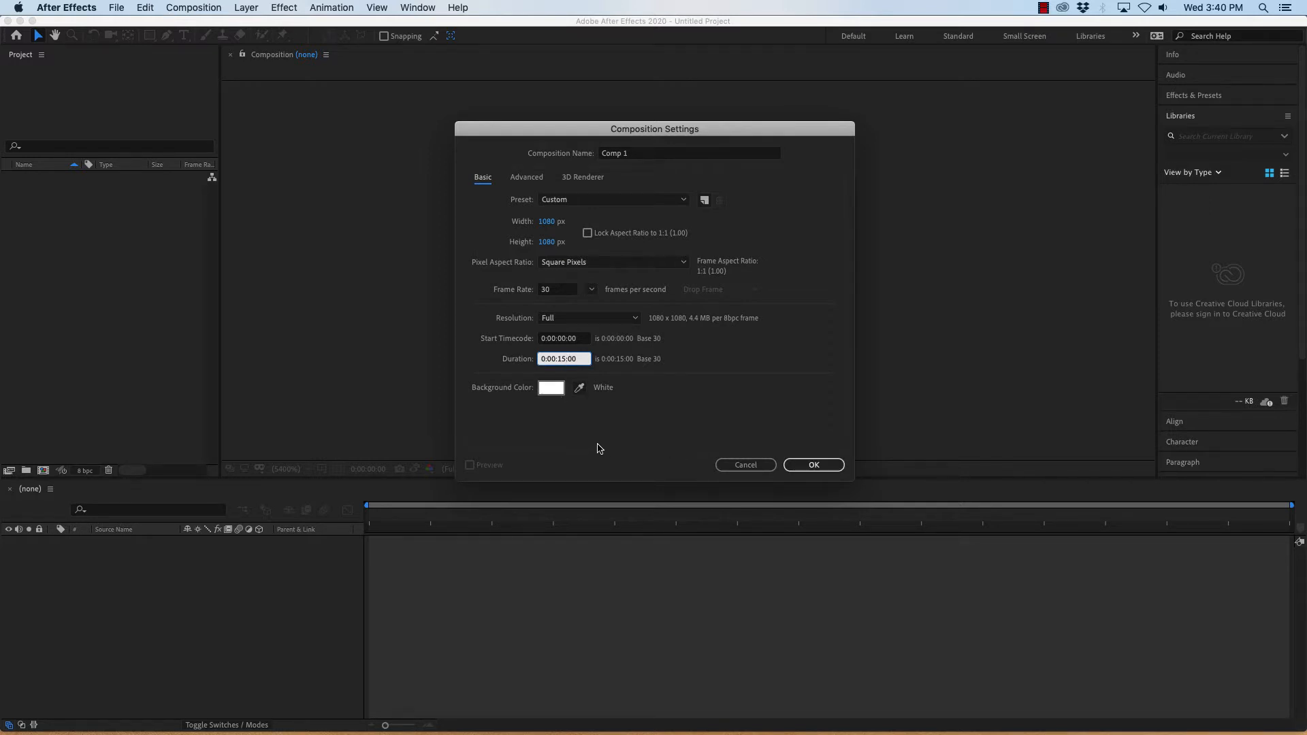
click(825, 468)
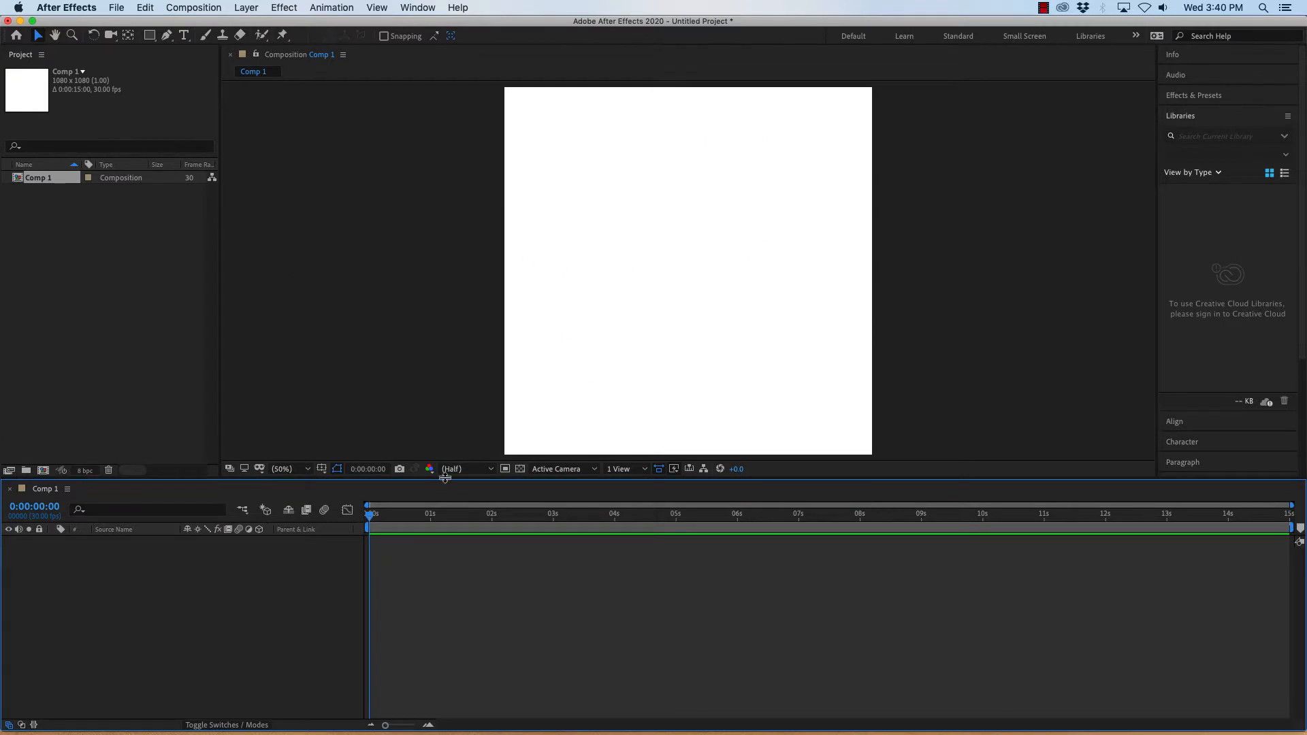
Import the photo 2019-08-20 11.31.28.jpg from the desktop into the project.
drag(444, 478, 446, 525)
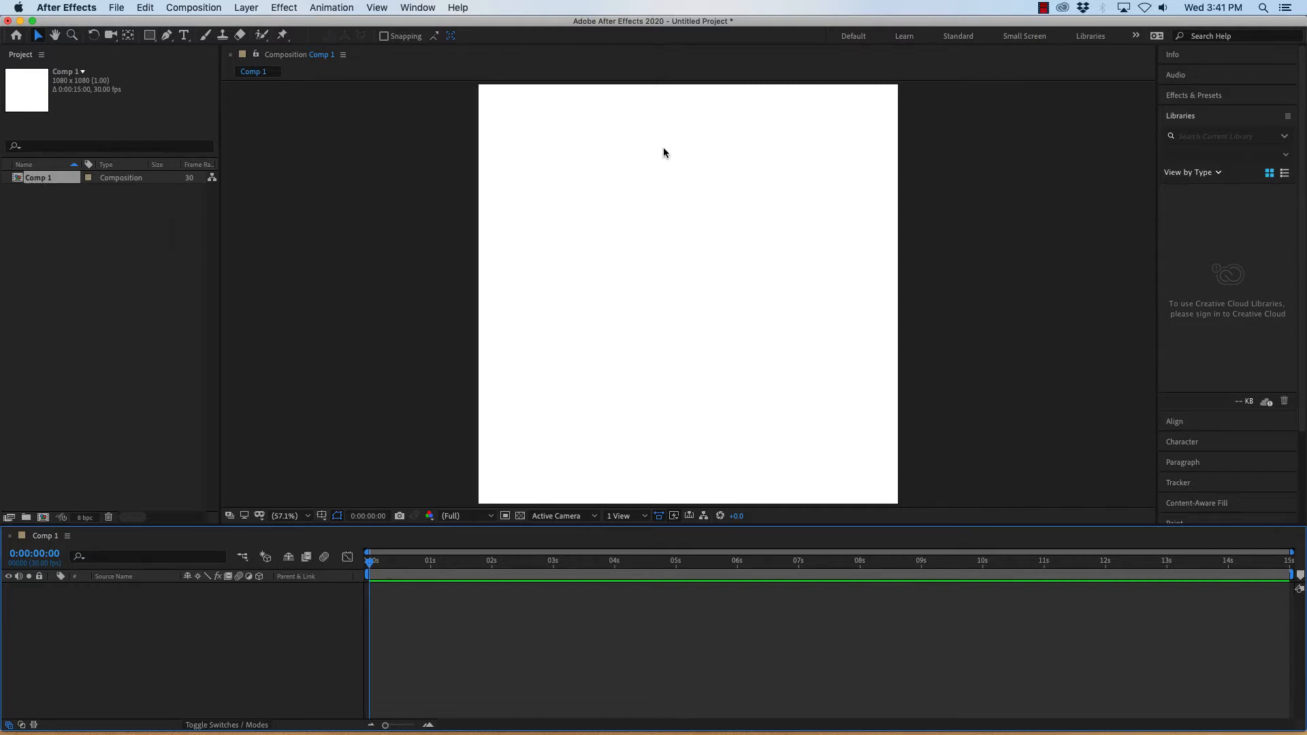
drag(1297, 224, 1110, 225)
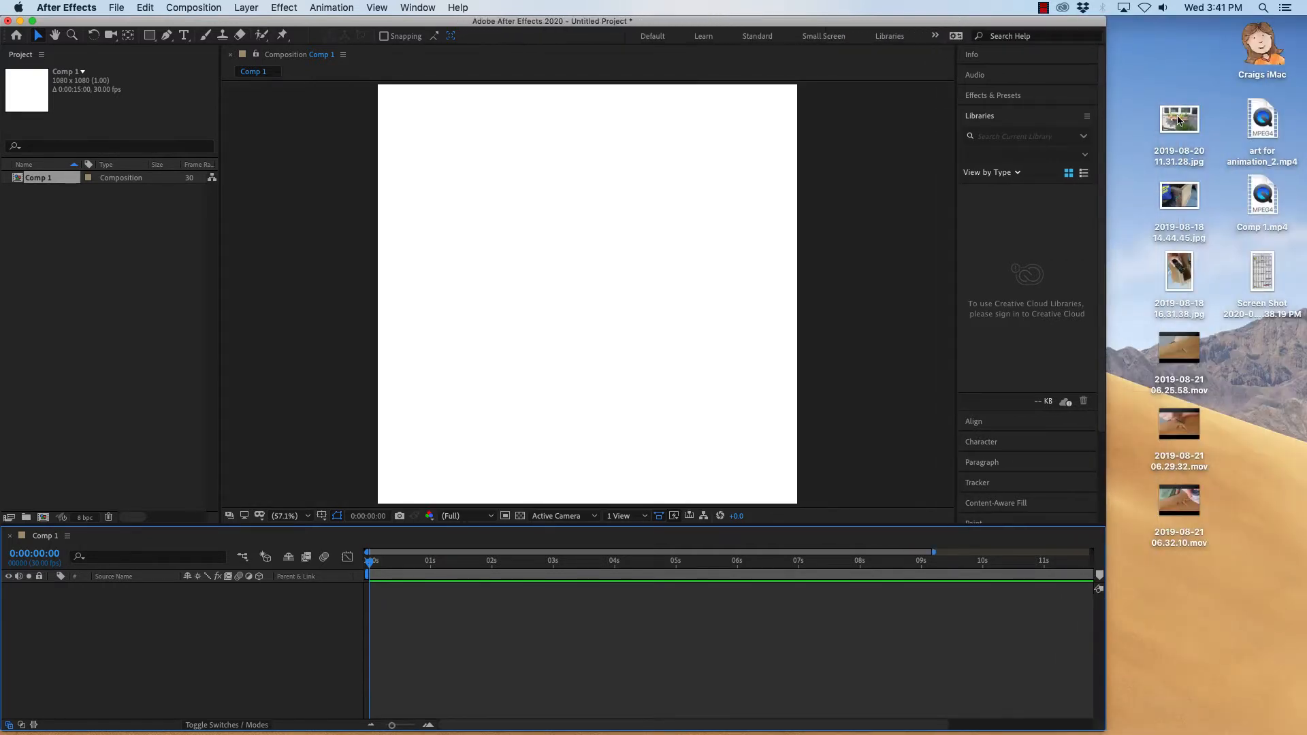
drag(1182, 124, 63, 237)
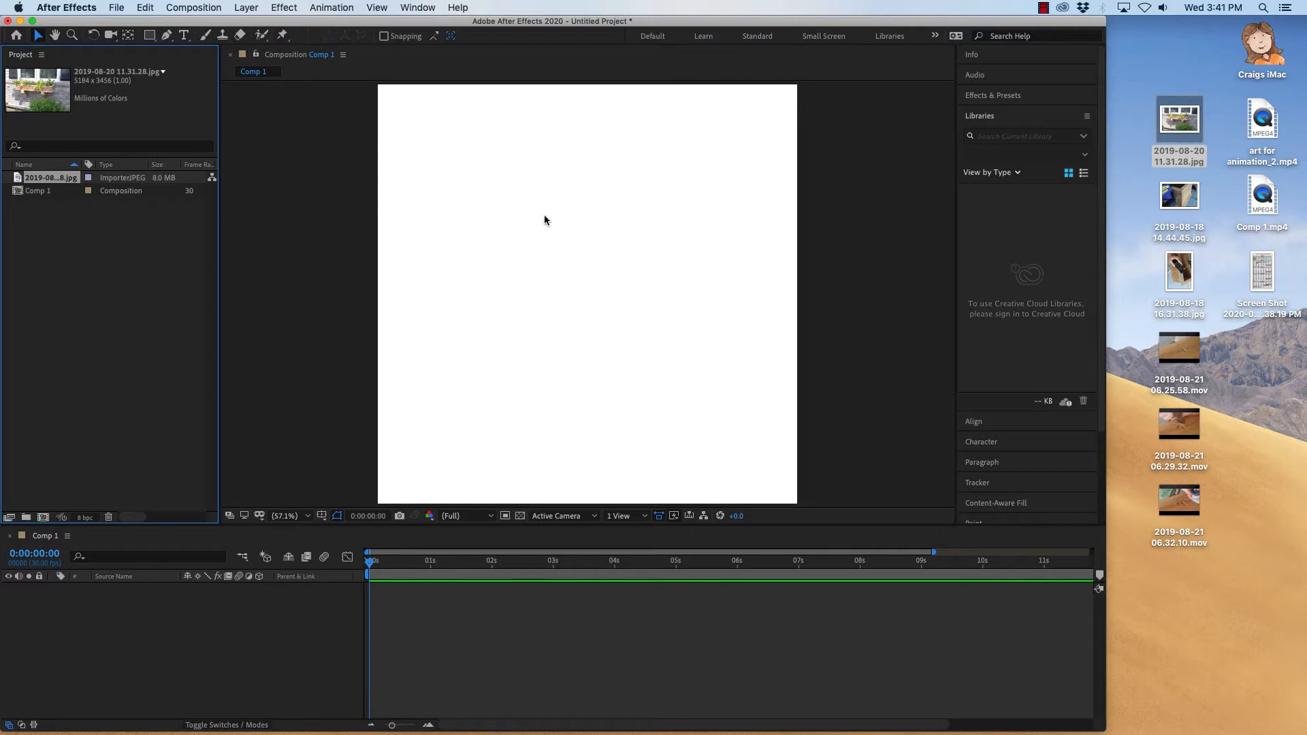
Add the imported photo to the composition as a layer.
drag(18, 181, 116, 623)
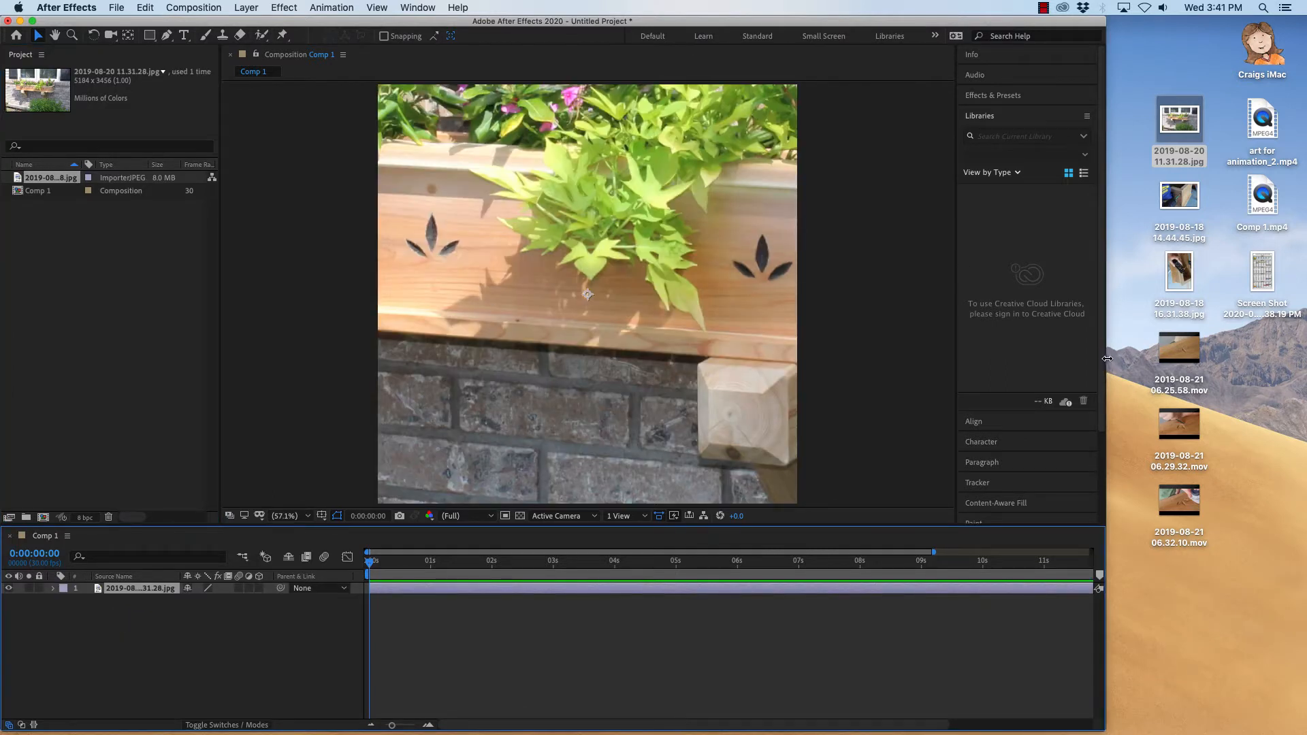
drag(1108, 358, 1303, 354)
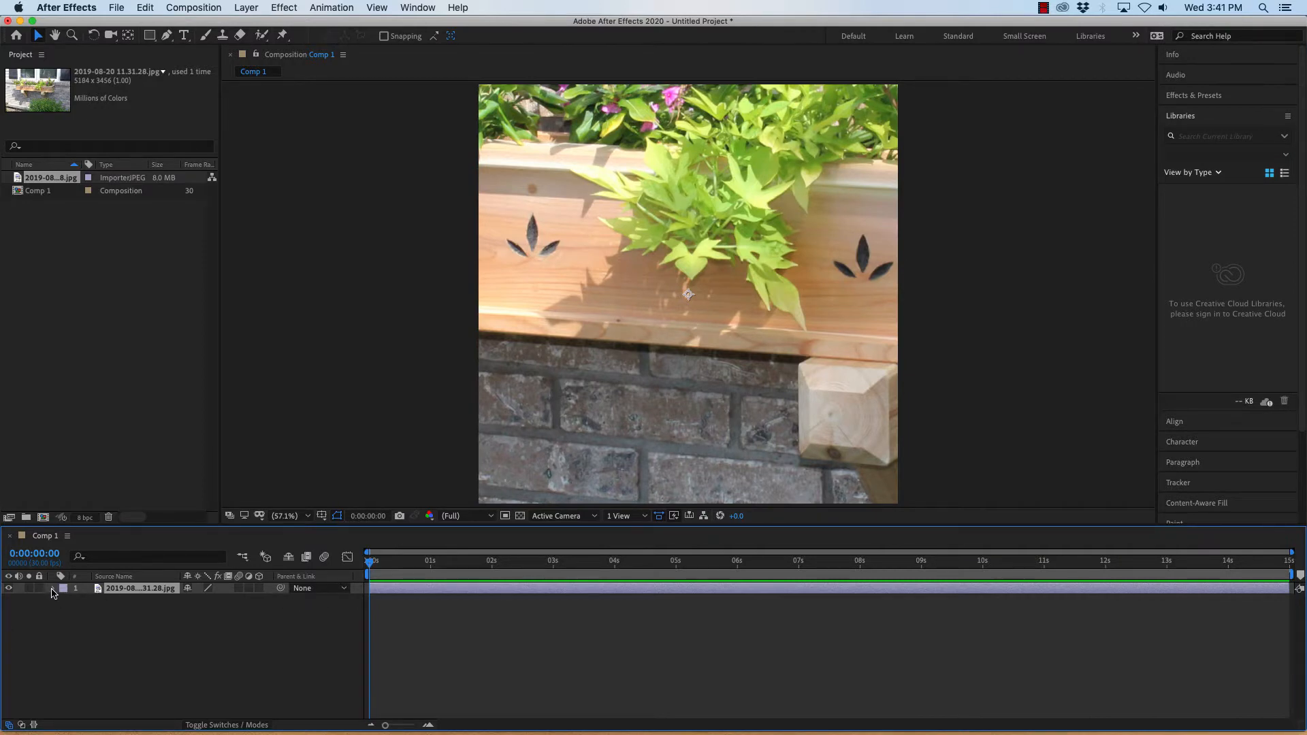
Scale the photo layer down so the whole picture fits inside the composition frame.
click(53, 590)
key(comma)
key(comma)
key(comma)
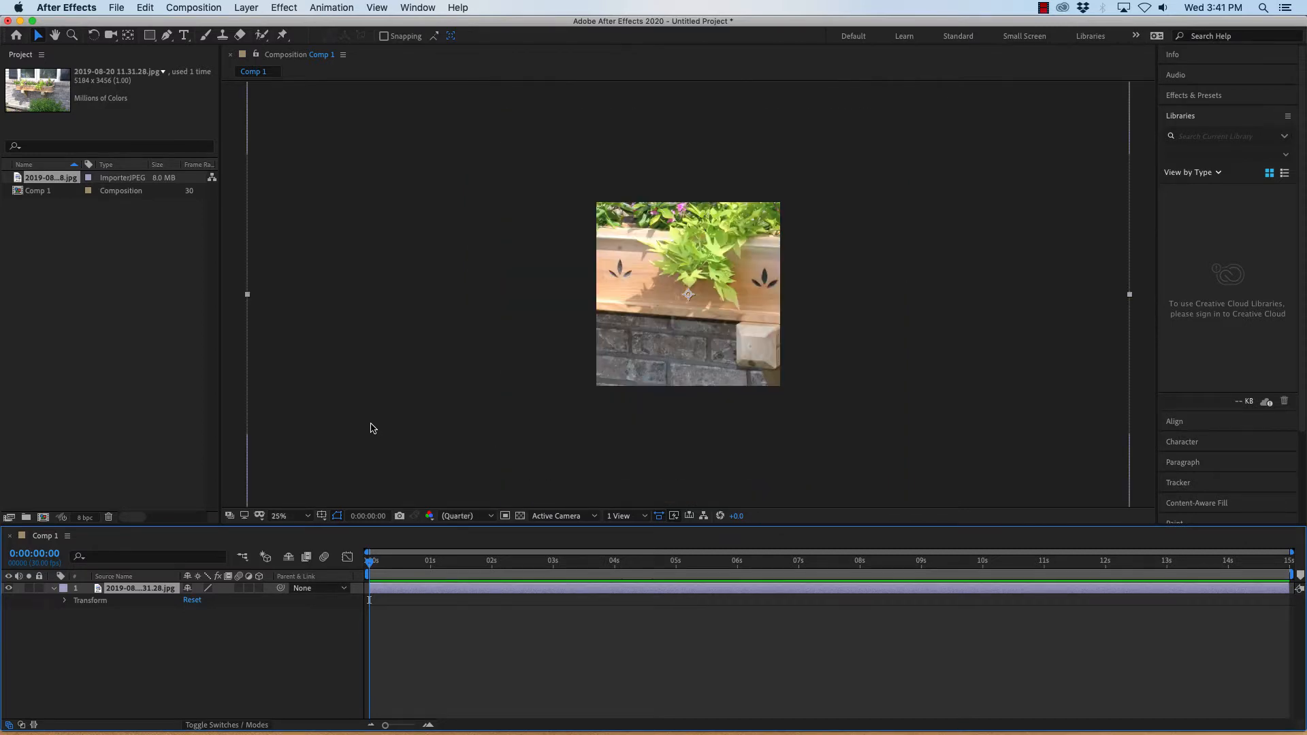
key(comma)
key(comma)
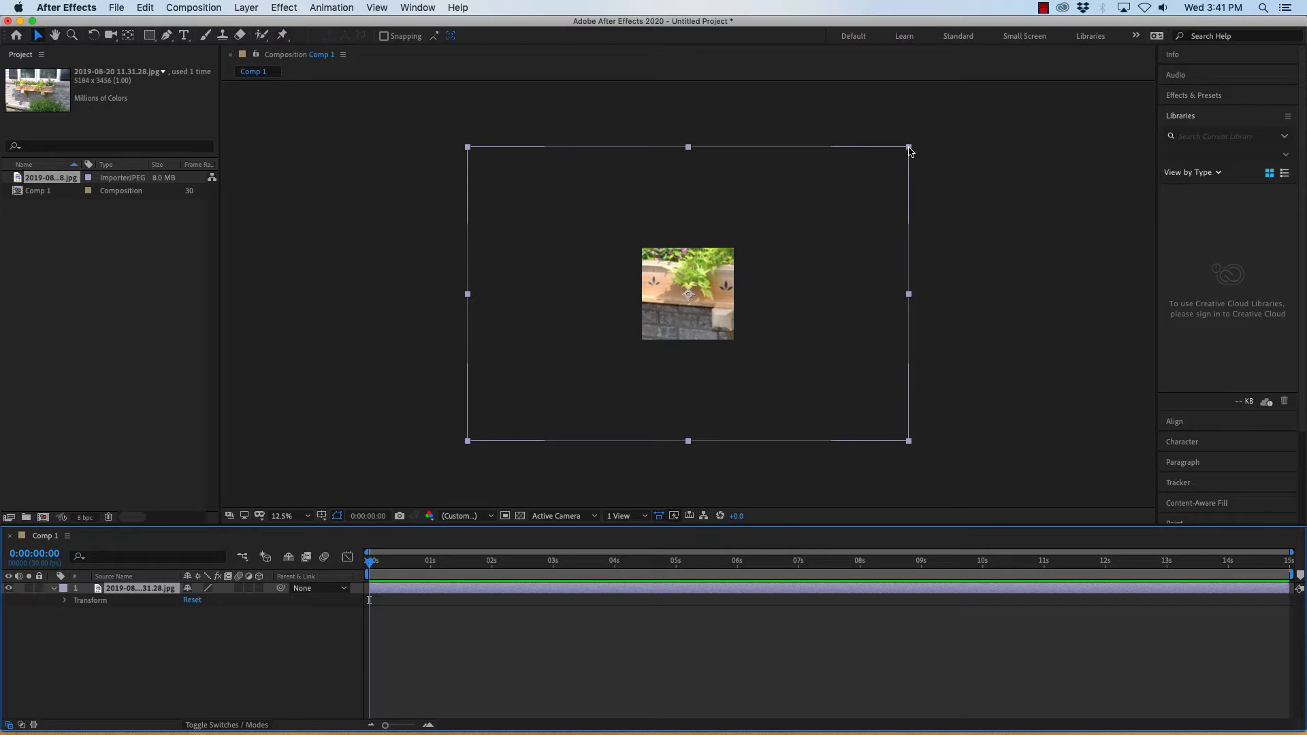
drag(910, 149, 785, 276)
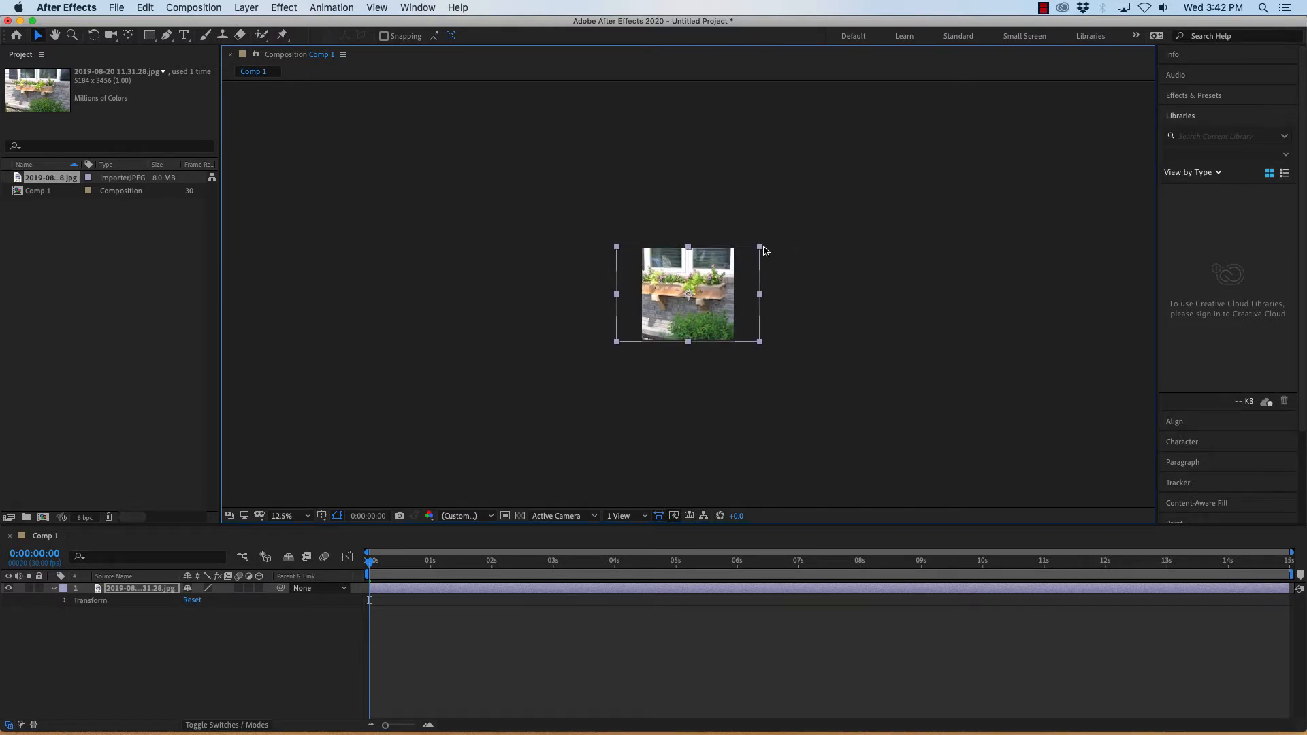
drag(763, 250, 753, 254)
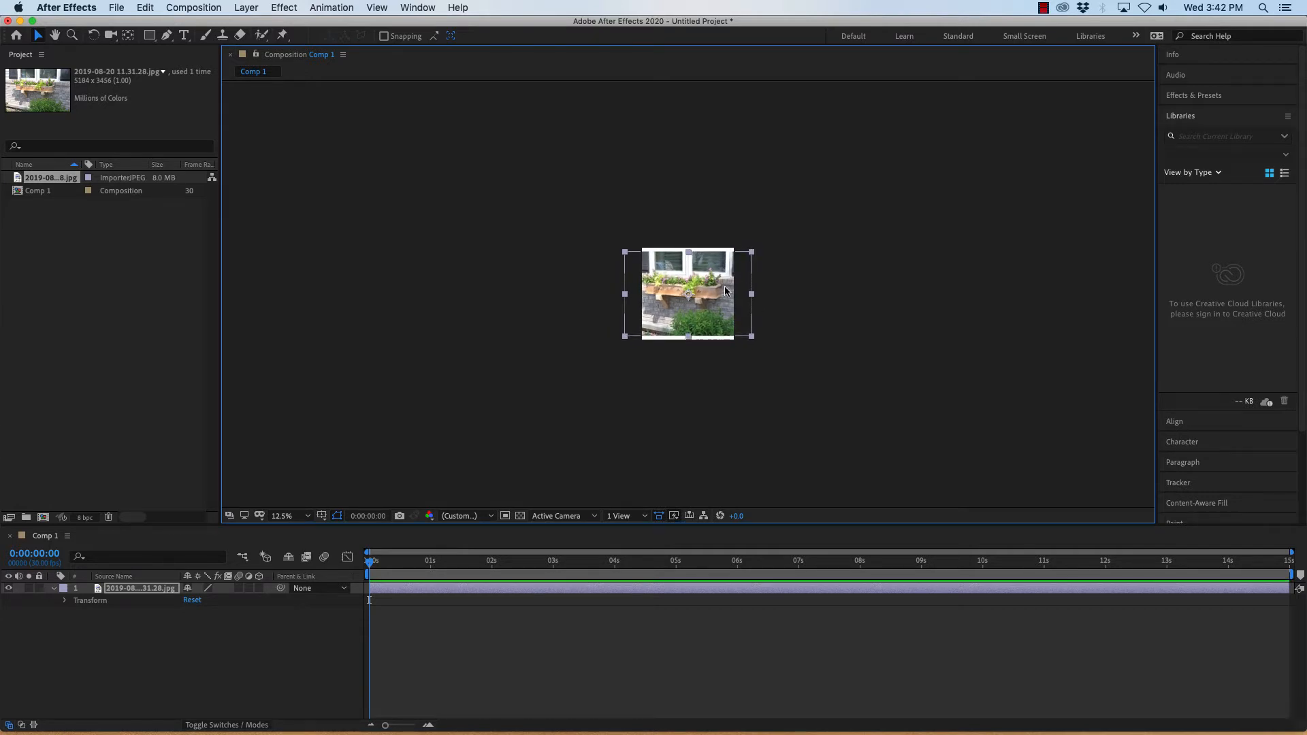
Move the photo upward in the composition, leaving an empty strip along the bottom.
key(period)
key(period)
key(period)
key(period)
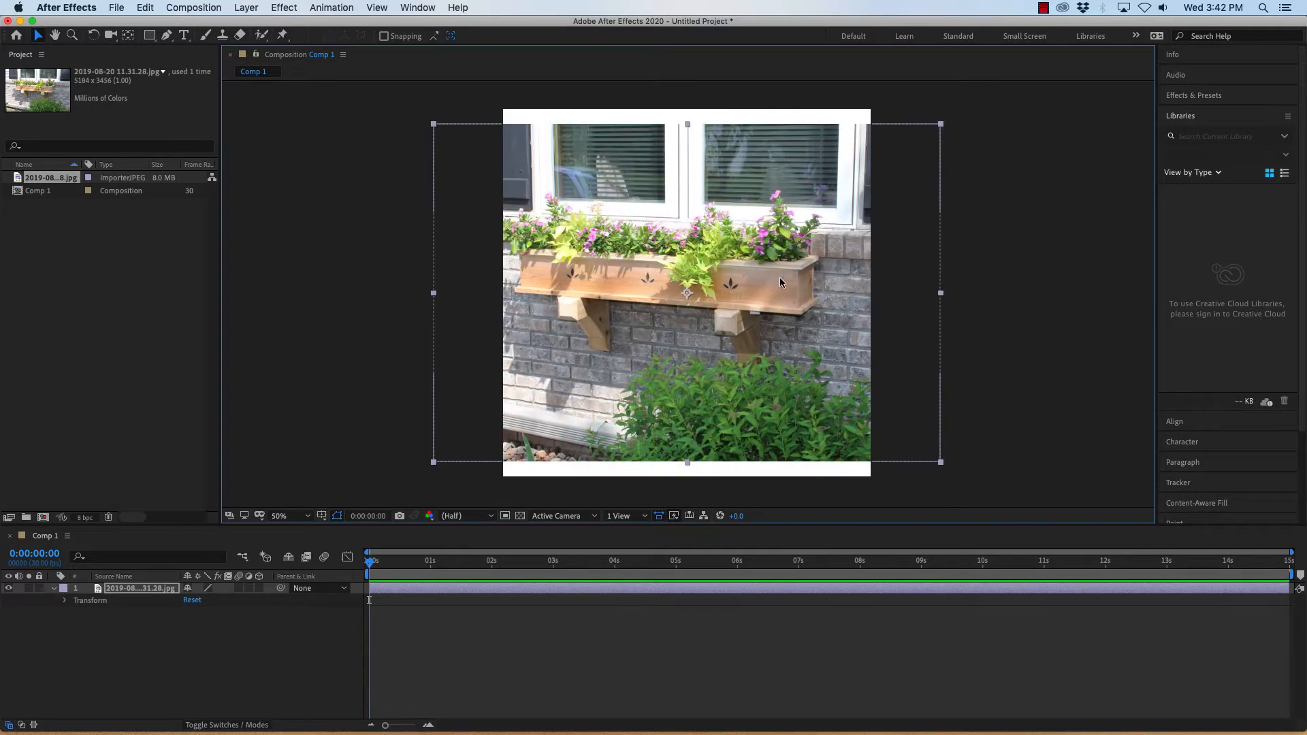
drag(780, 283, 799, 251)
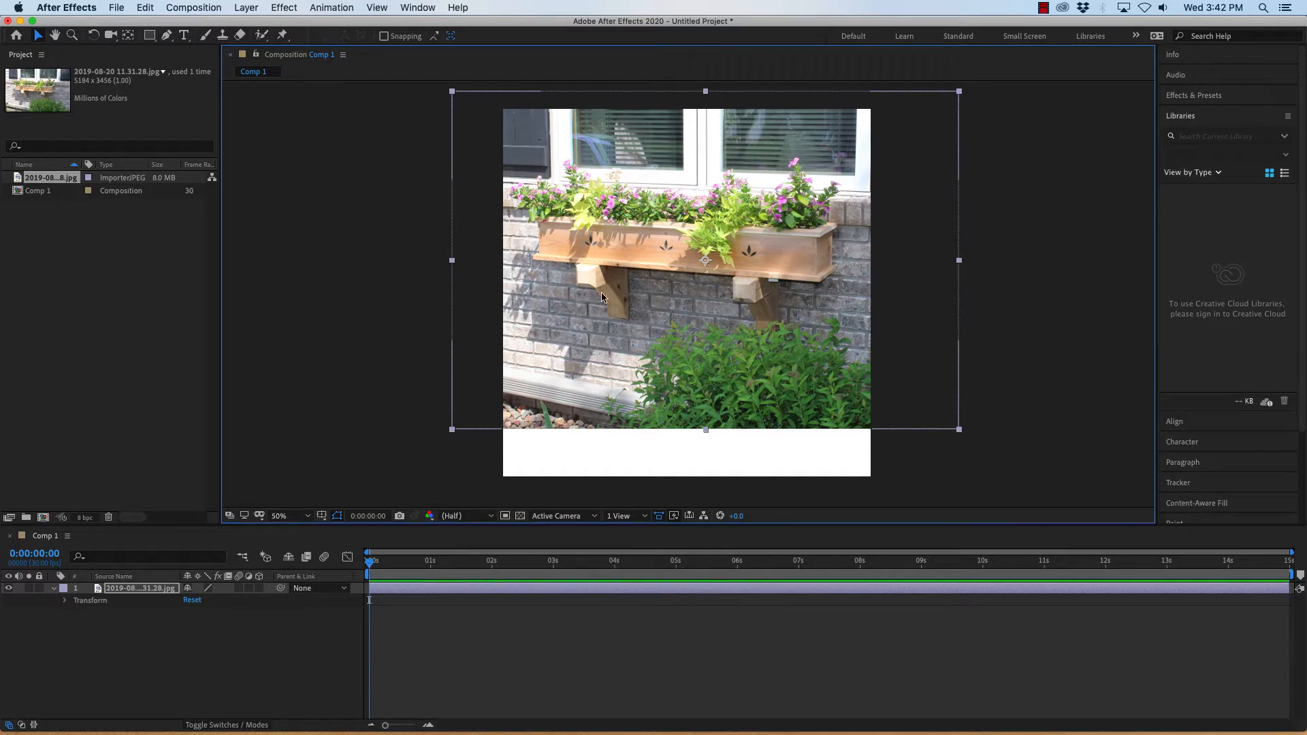
click(404, 302)
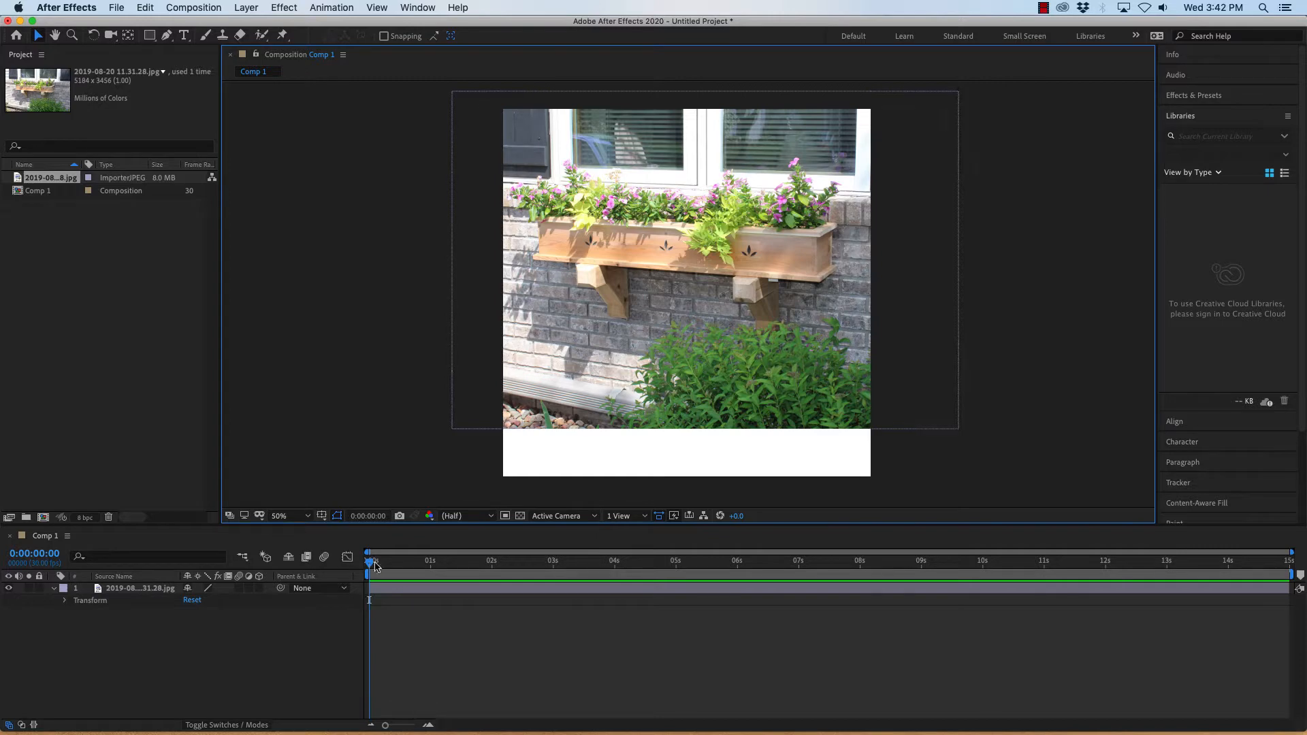
Draw a rectangle shape covering the empty strip at the bottom of the composition.
mouse_move(371, 564)
mouse_down()
mouse_move(526, 567)
mouse_move(368, 565)
mouse_up()
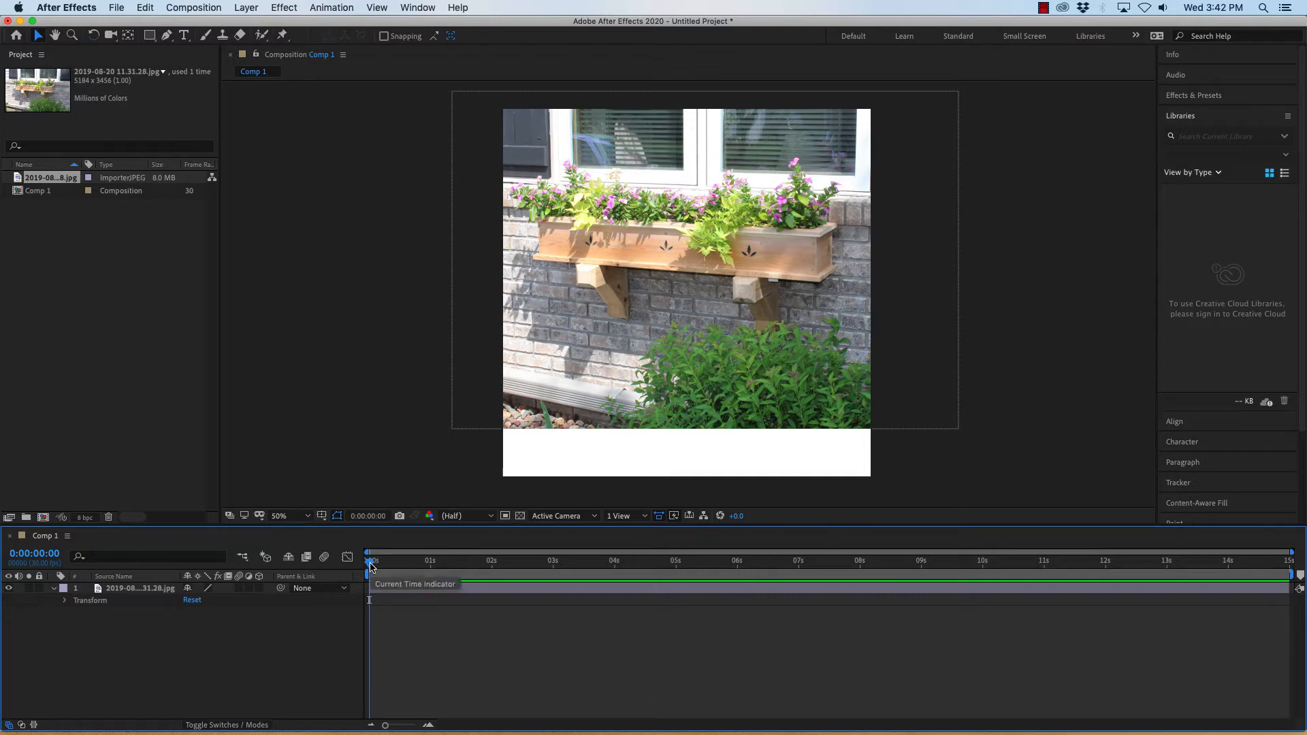
mouse_move(371, 565)
mouse_down()
mouse_move(1242, 565)
mouse_move(368, 566)
mouse_up()
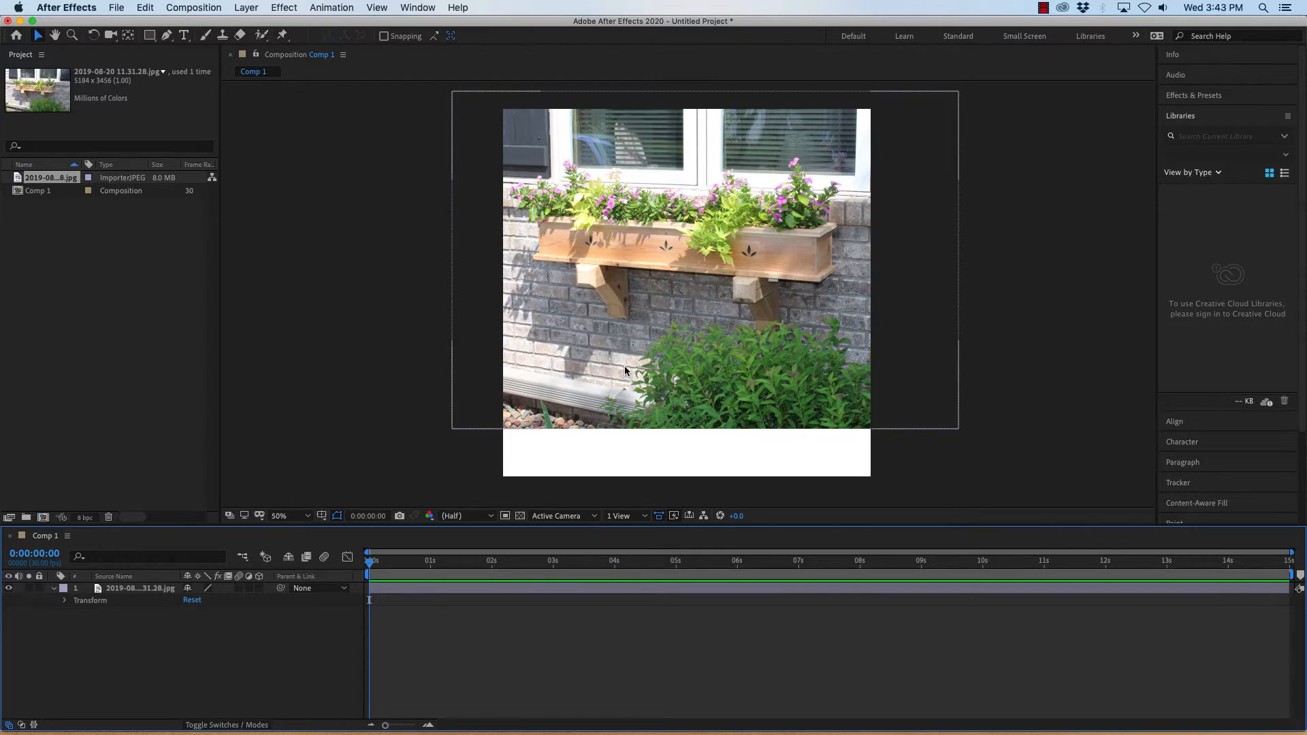
click(150, 35)
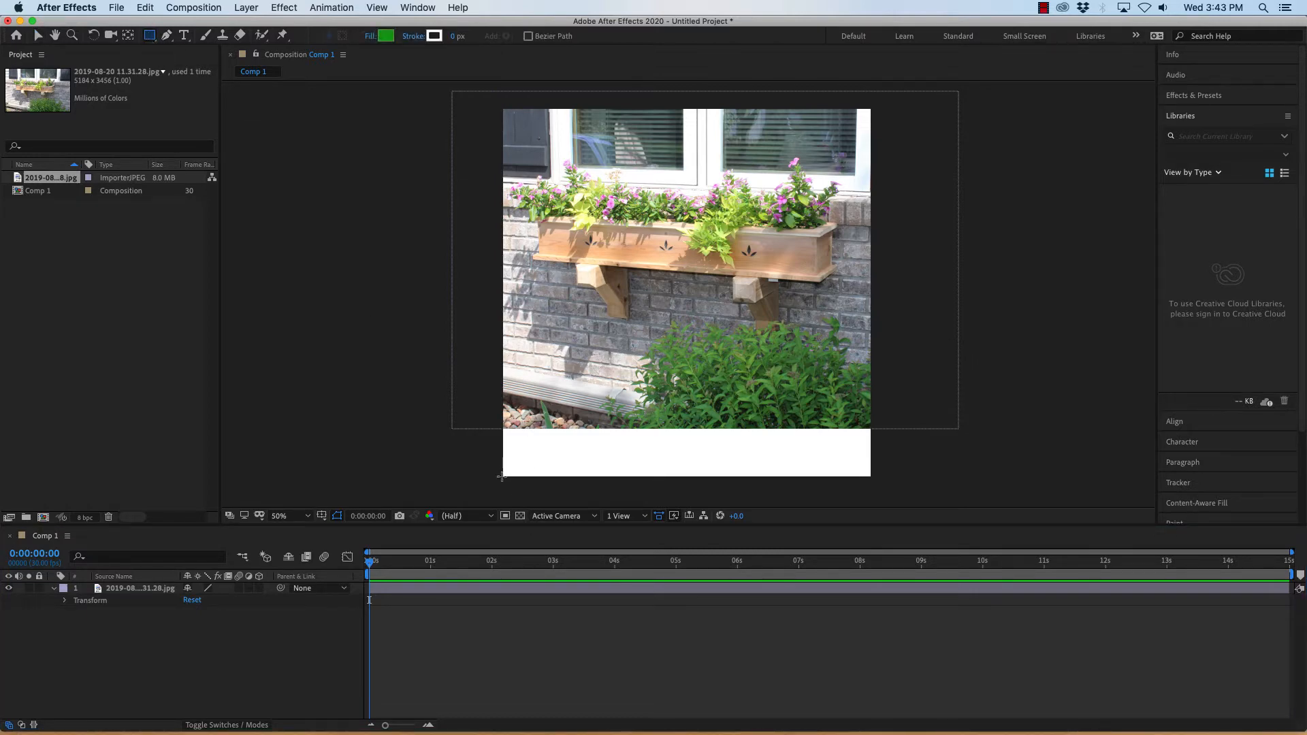
drag(502, 477, 873, 364)
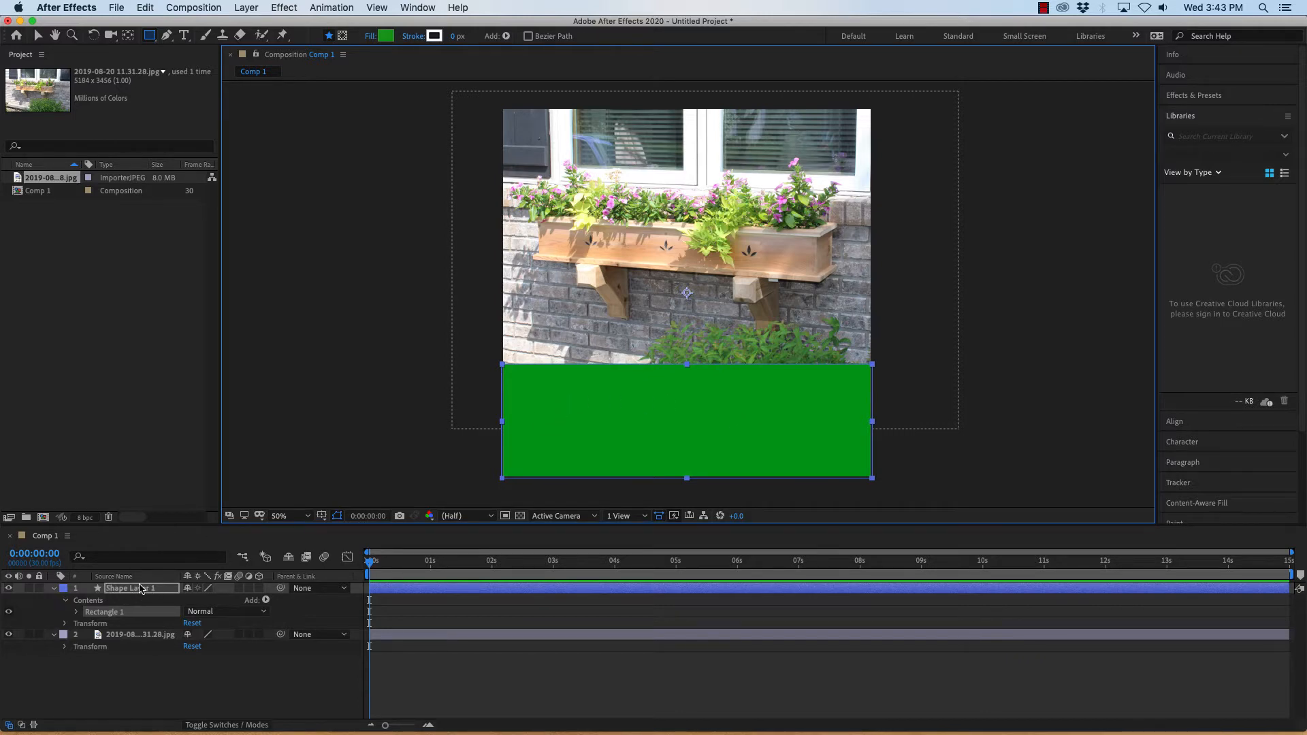
Reveal the shape layer's Transform properties and set the rectangle's fill colour to black (000000).
click(53, 635)
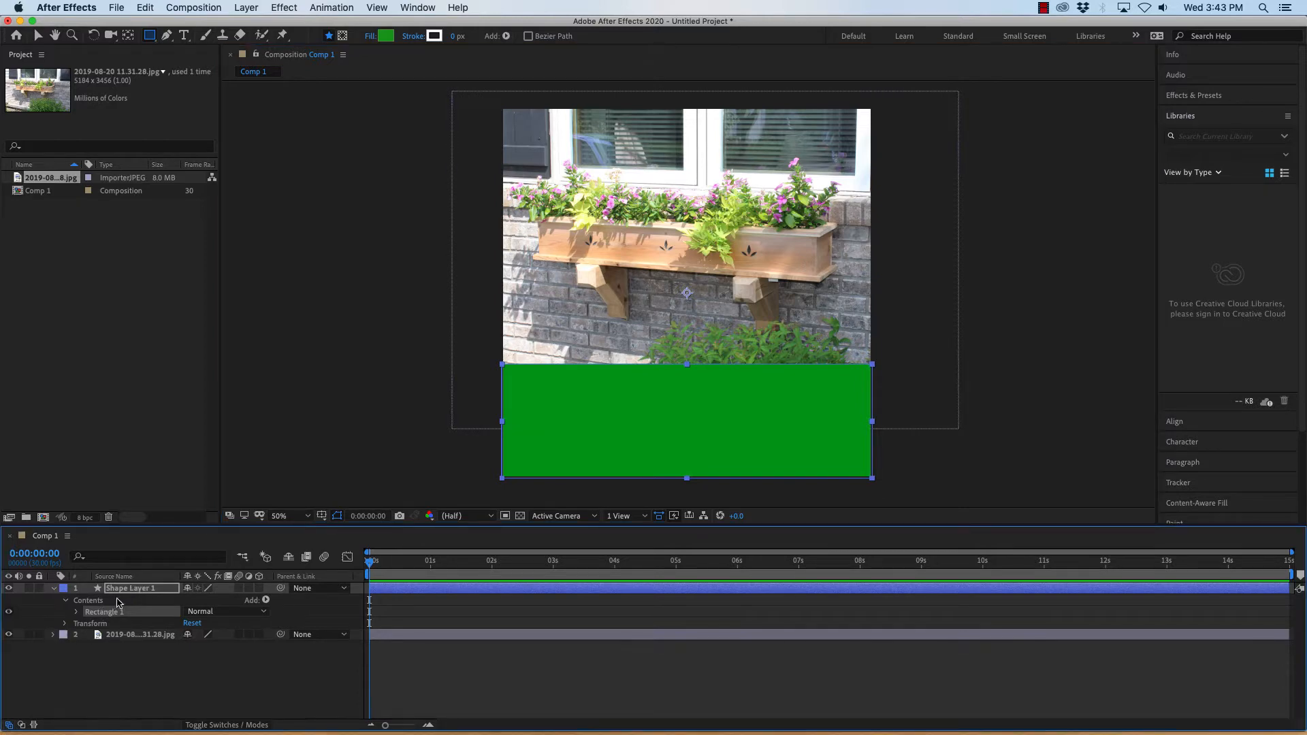
click(65, 624)
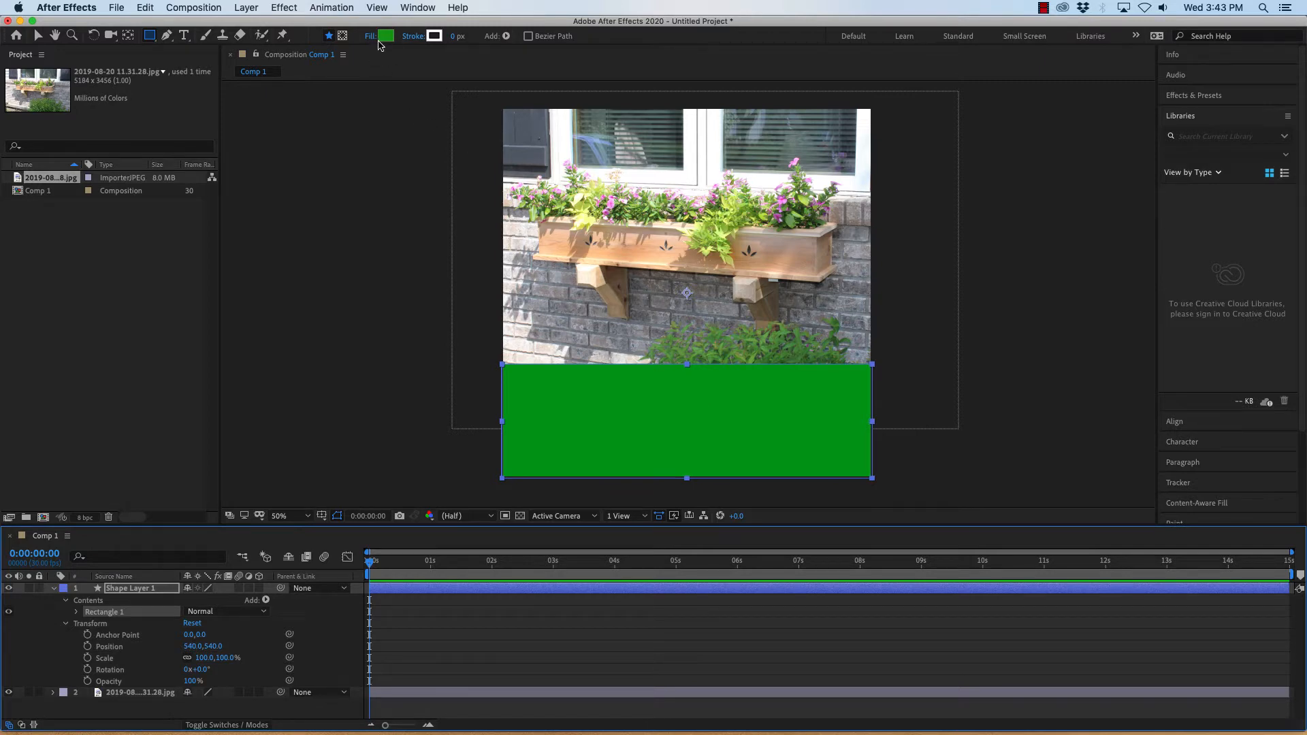
click(385, 36)
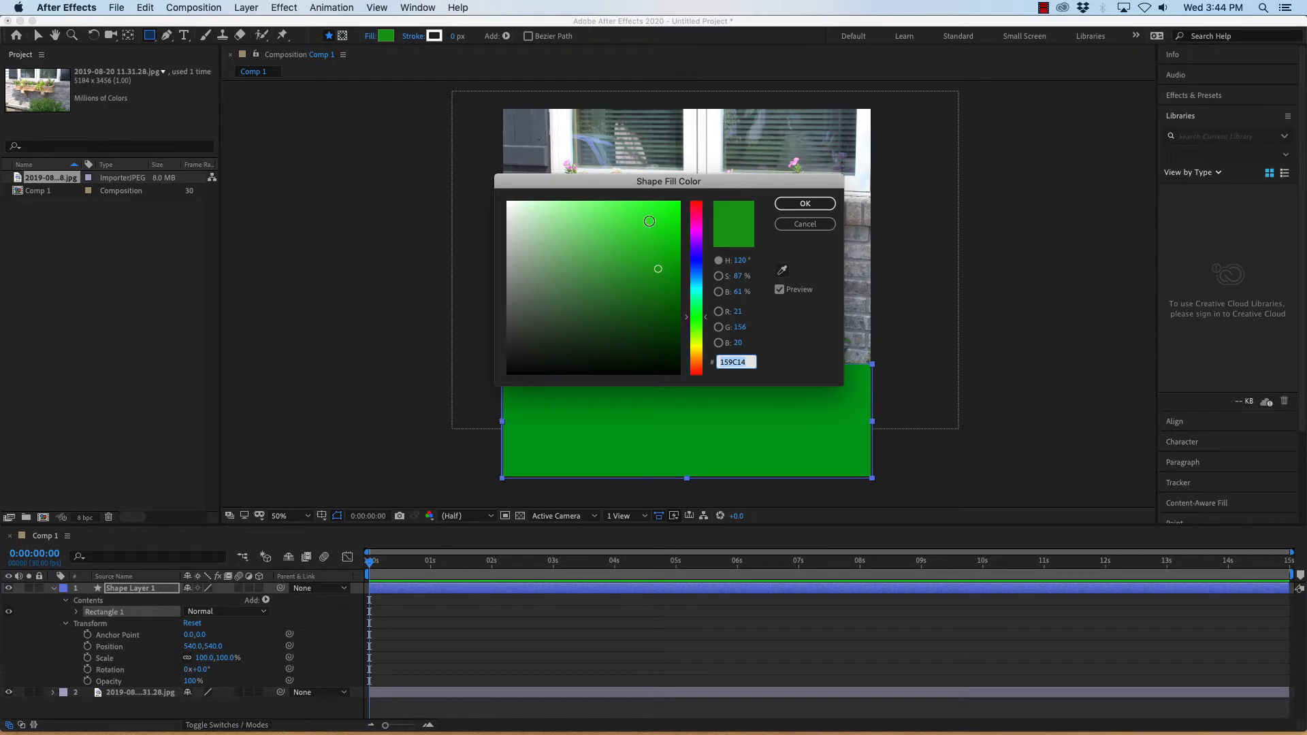
click(813, 227)
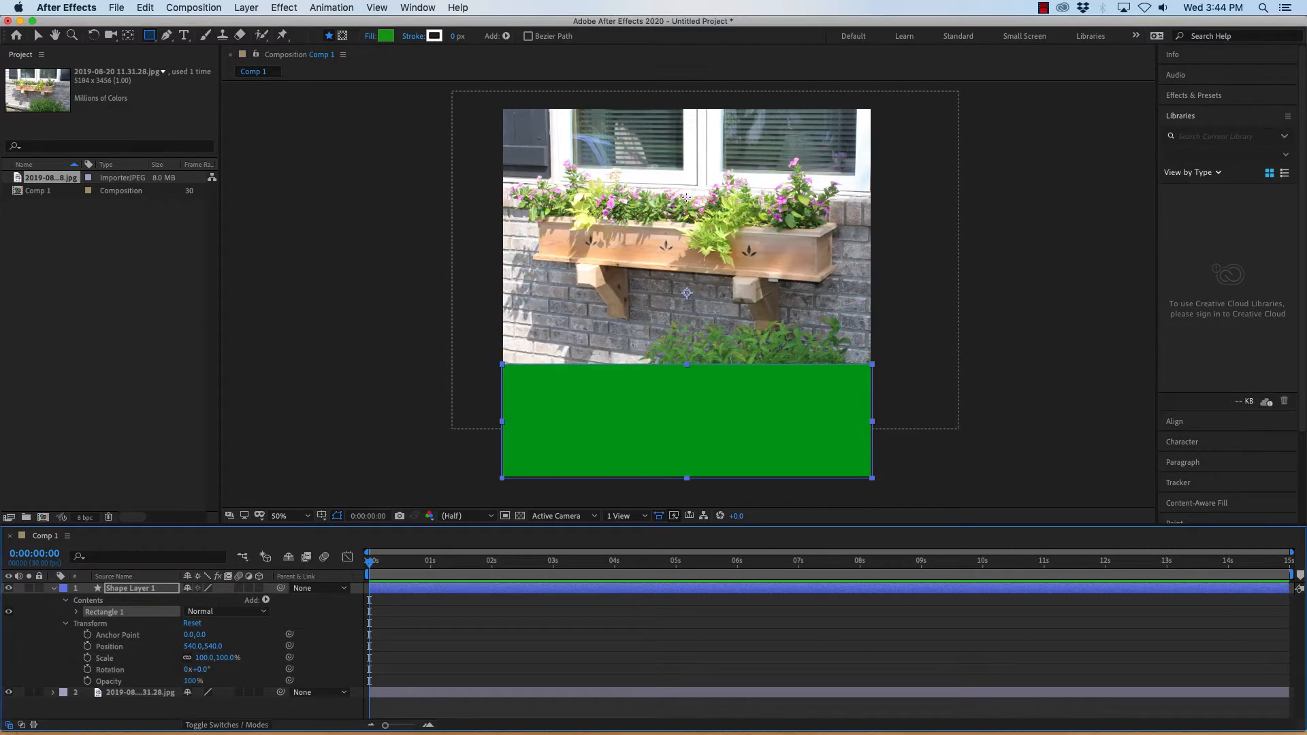
click(385, 35)
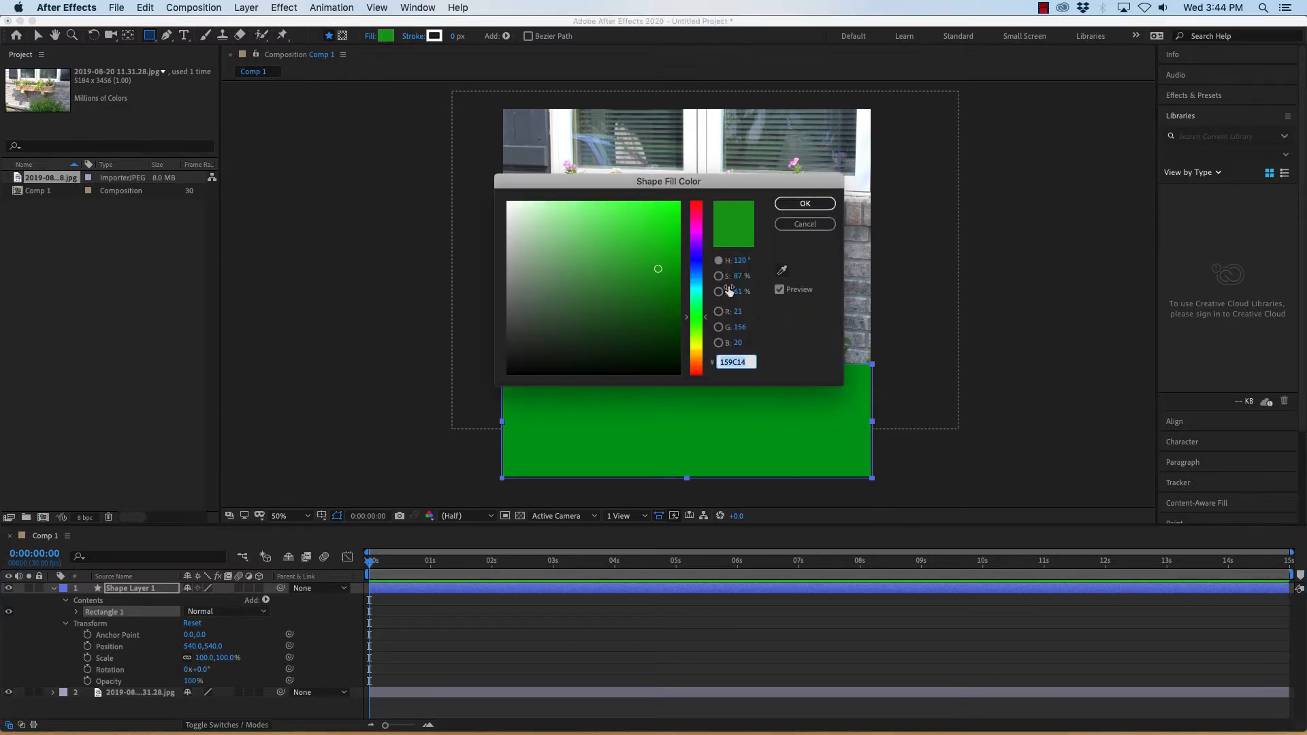
drag(528, 216, 474, 176)
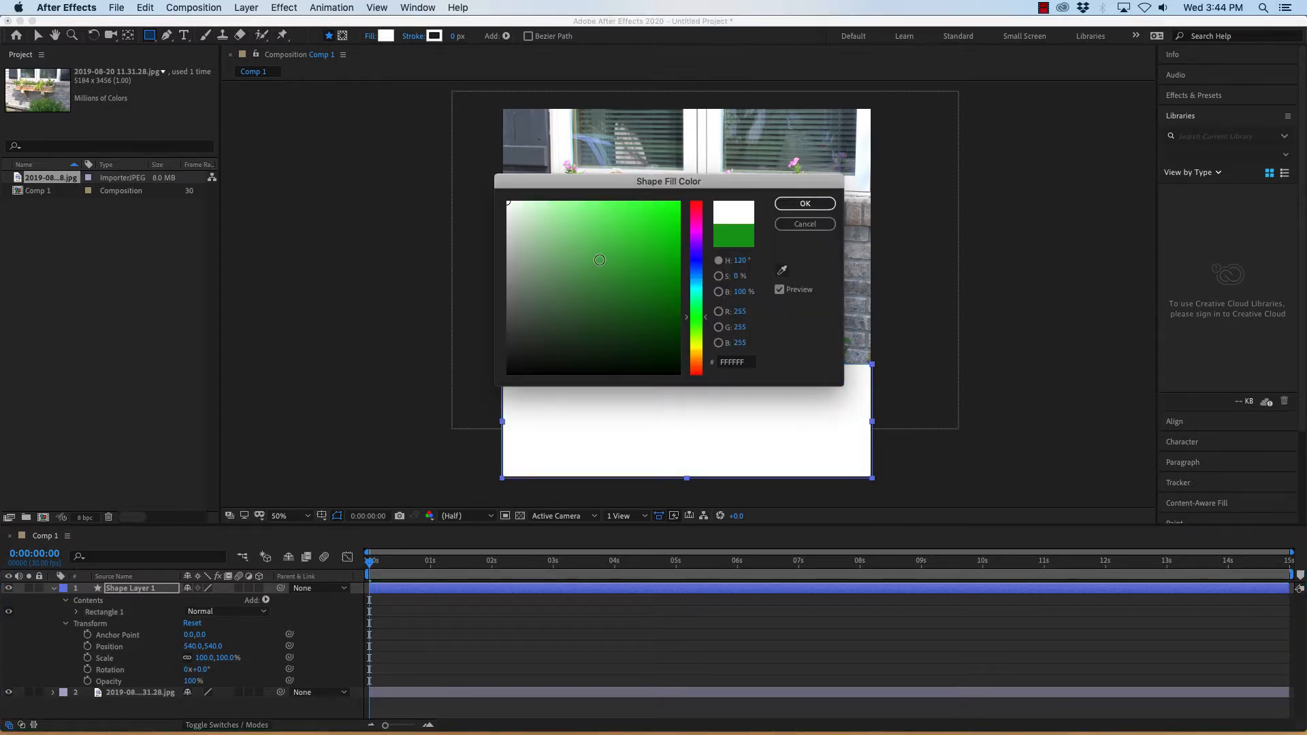
drag(580, 282, 470, 404)
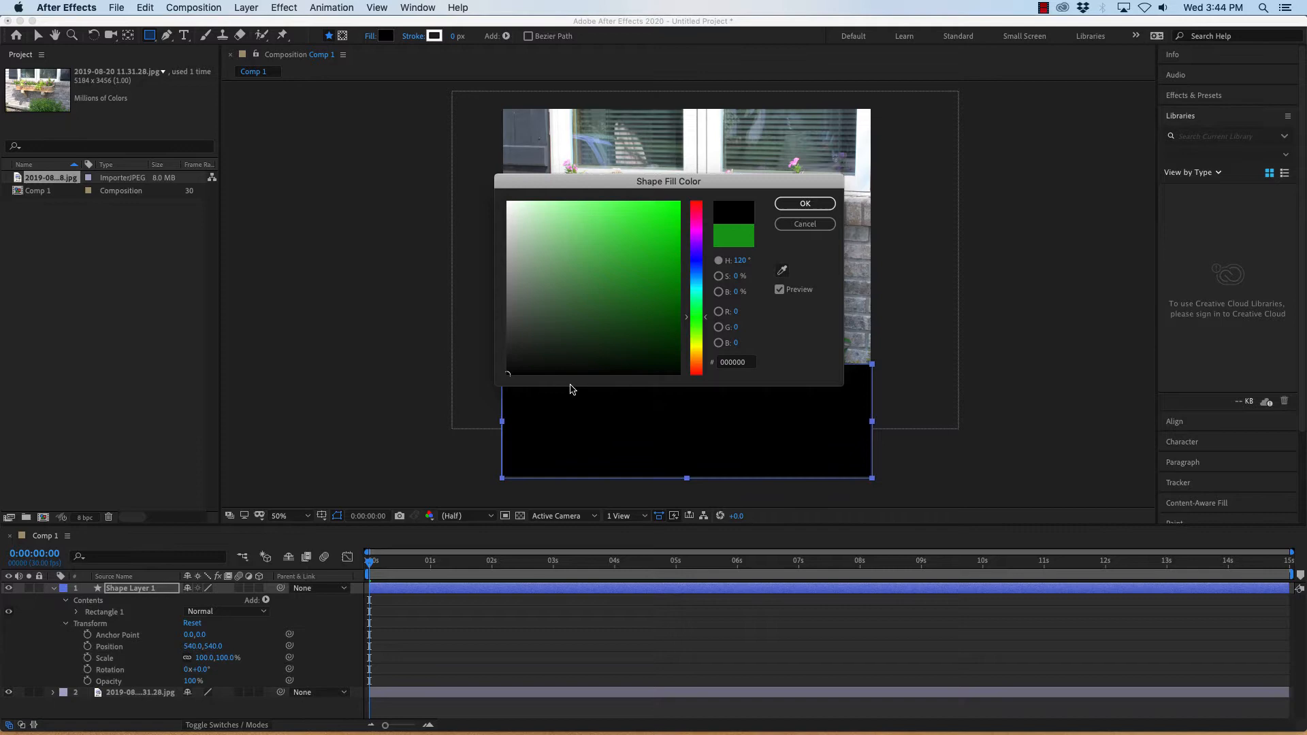
click(805, 203)
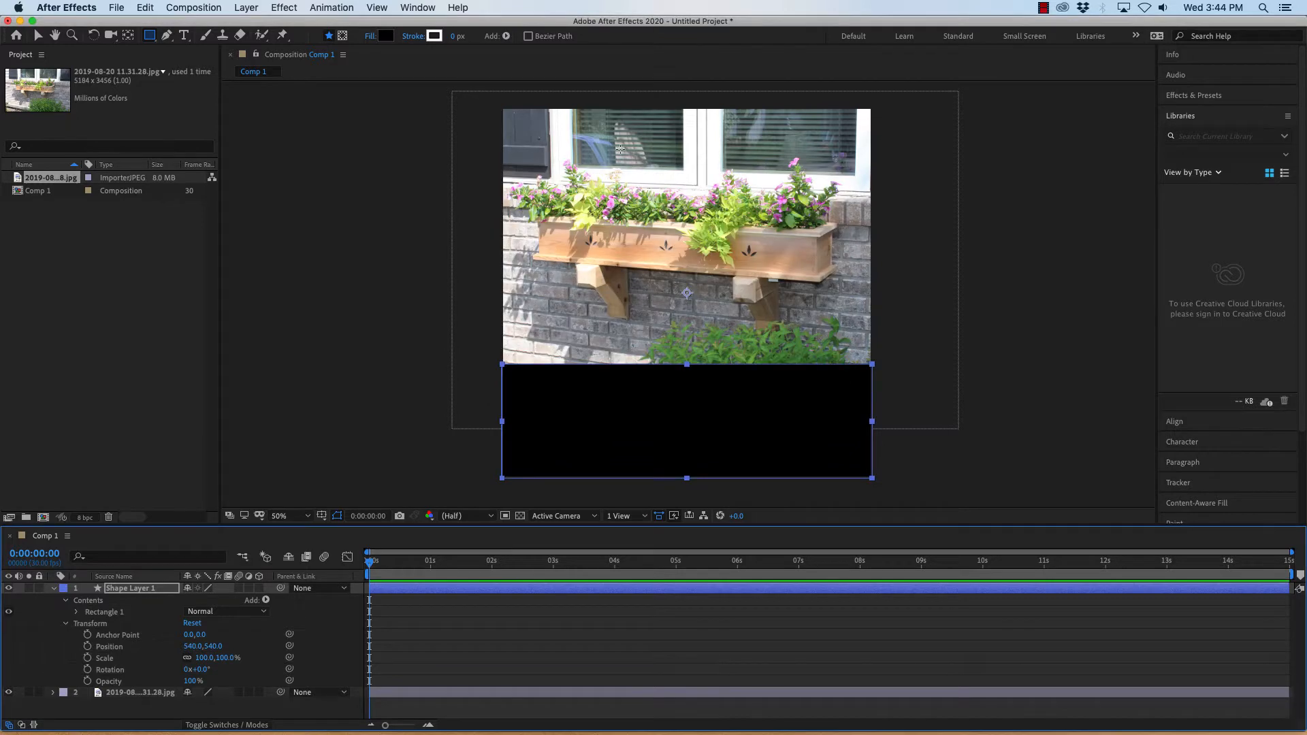
Open the rectangle's fill options and inspect the fill opacity.
click(368, 39)
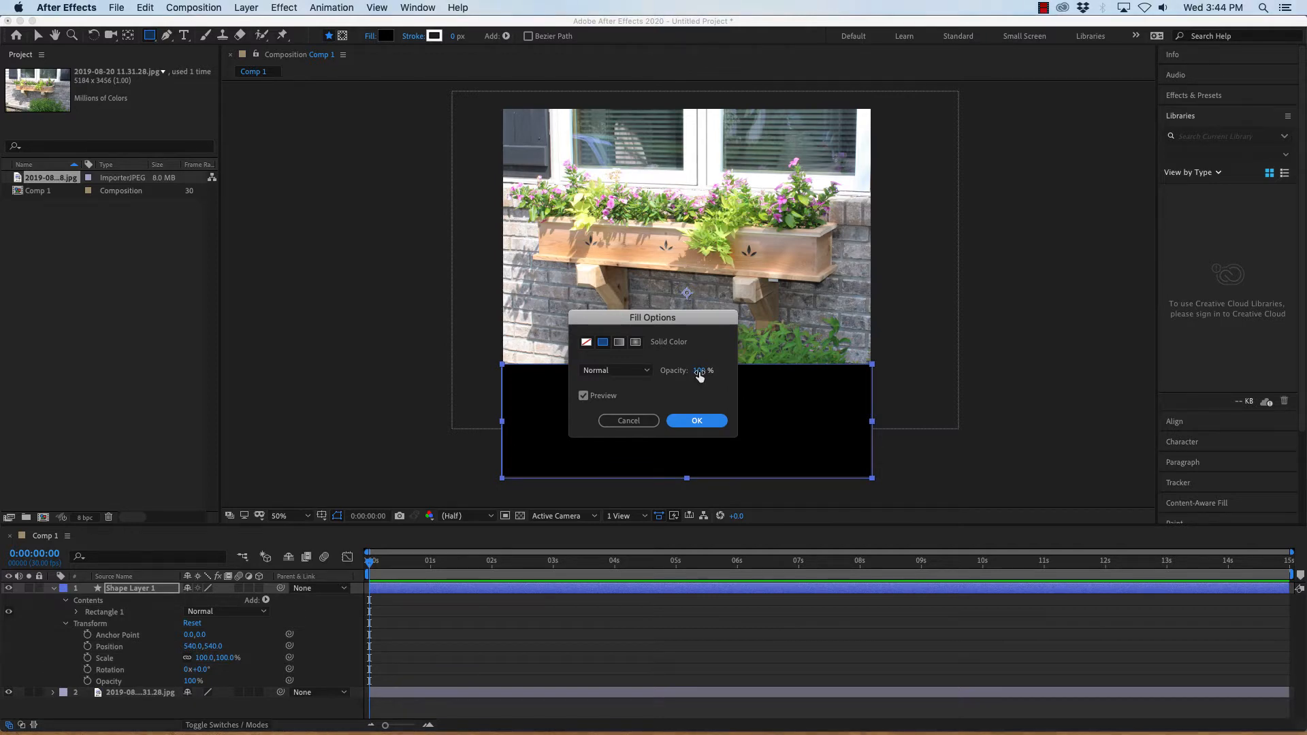
mouse_move(700, 371)
mouse_down()
mouse_move(682, 372)
mouse_move(715, 371)
mouse_up()
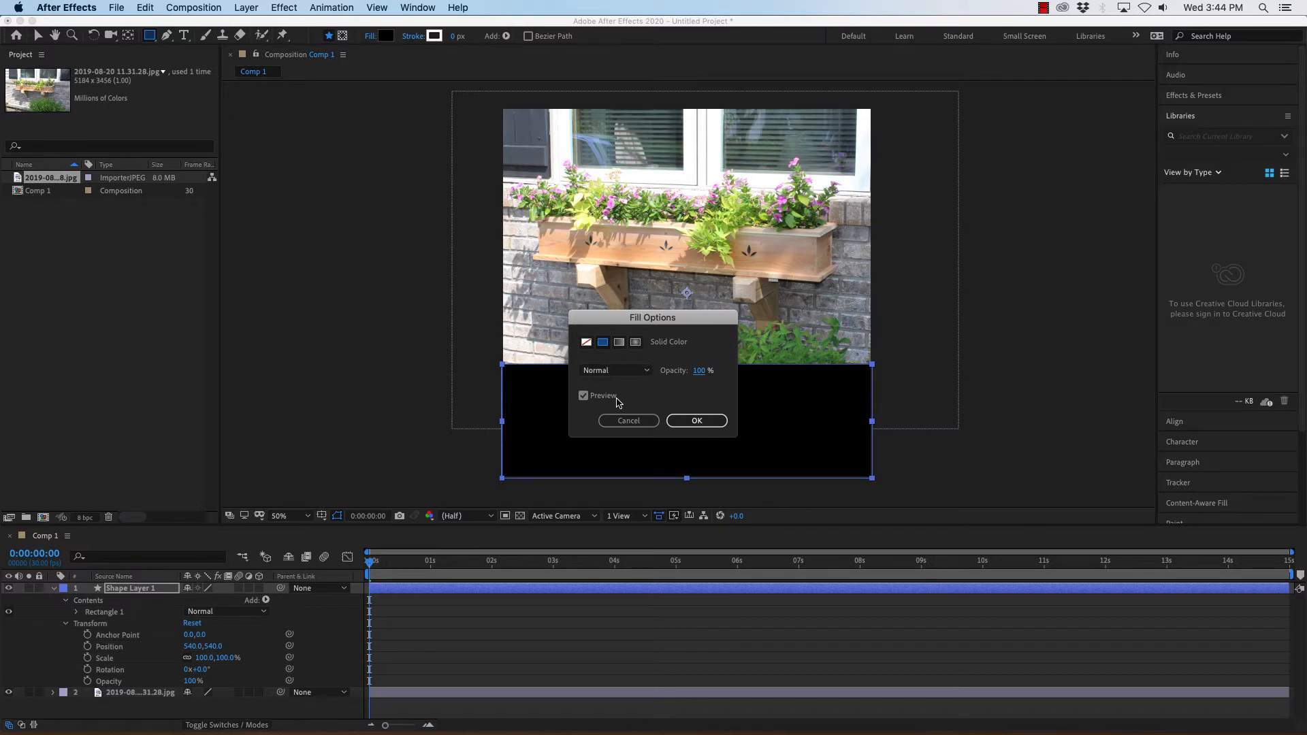
click(720, 428)
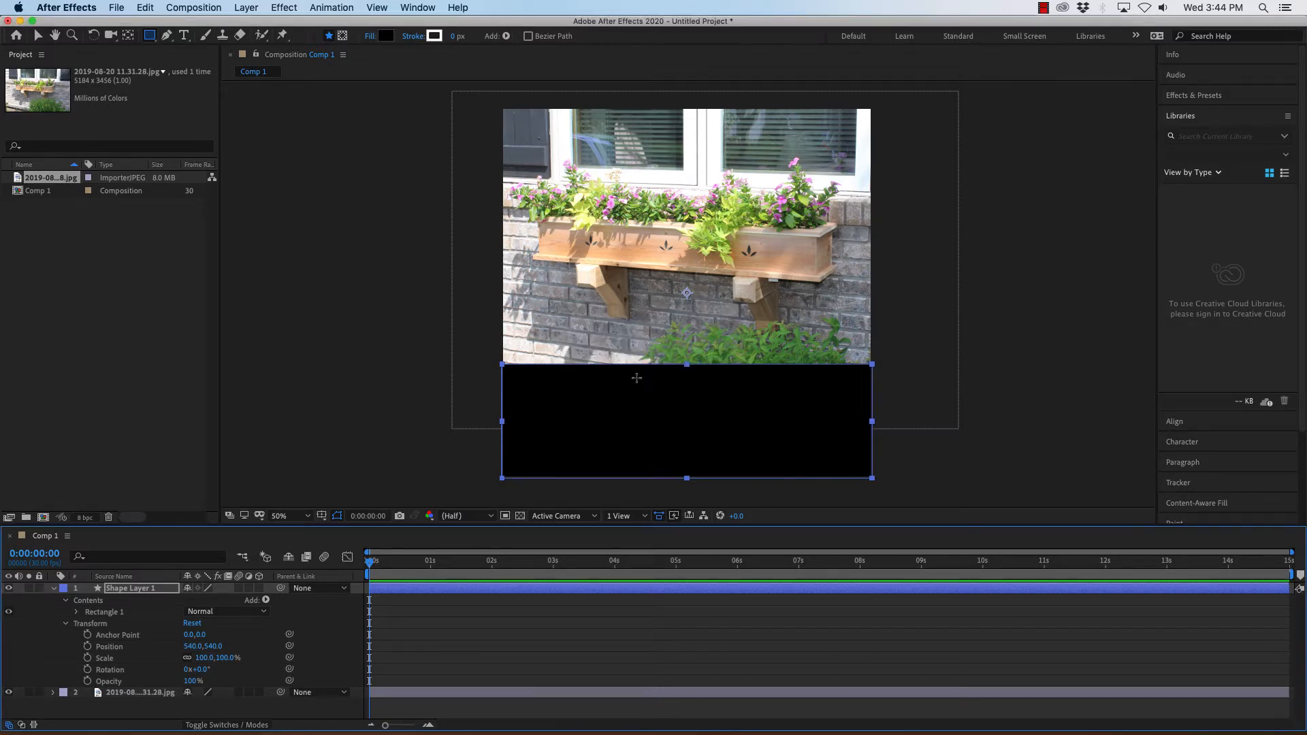
click(389, 338)
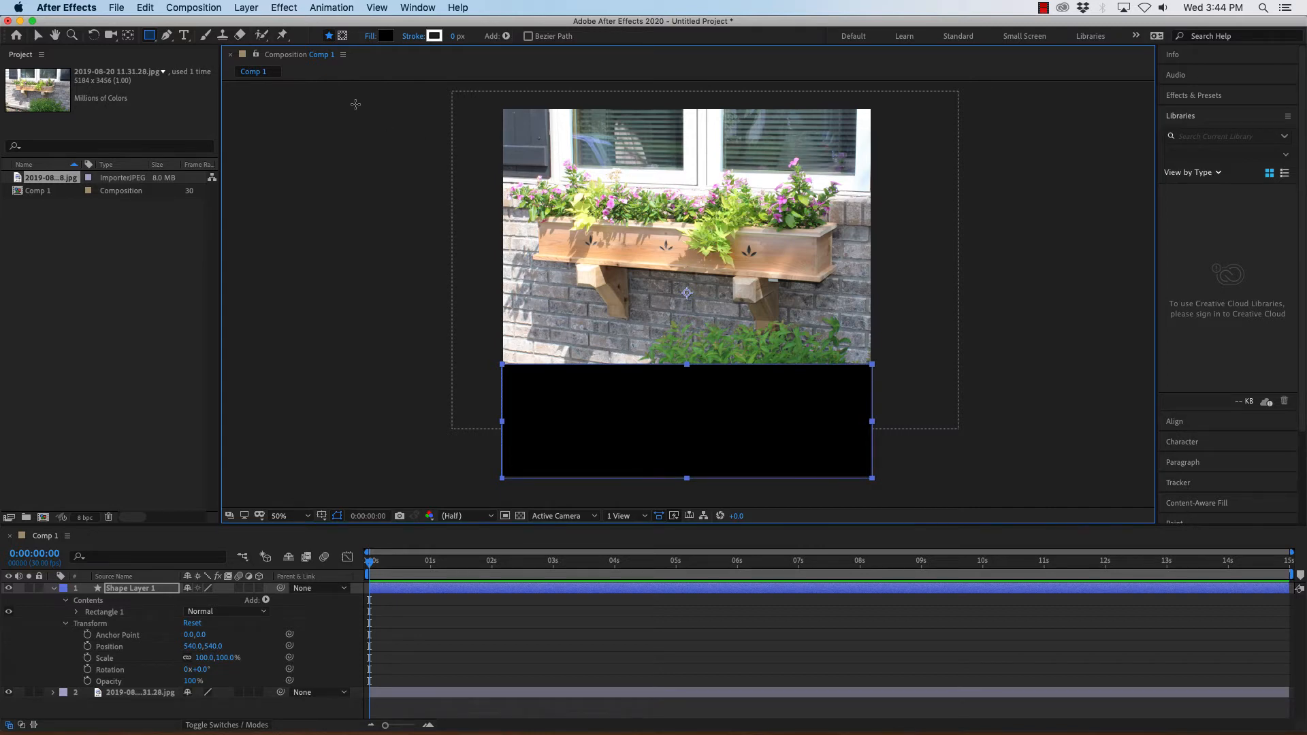
Set the composition's background colour to black in the composition settings.
click(182, 8)
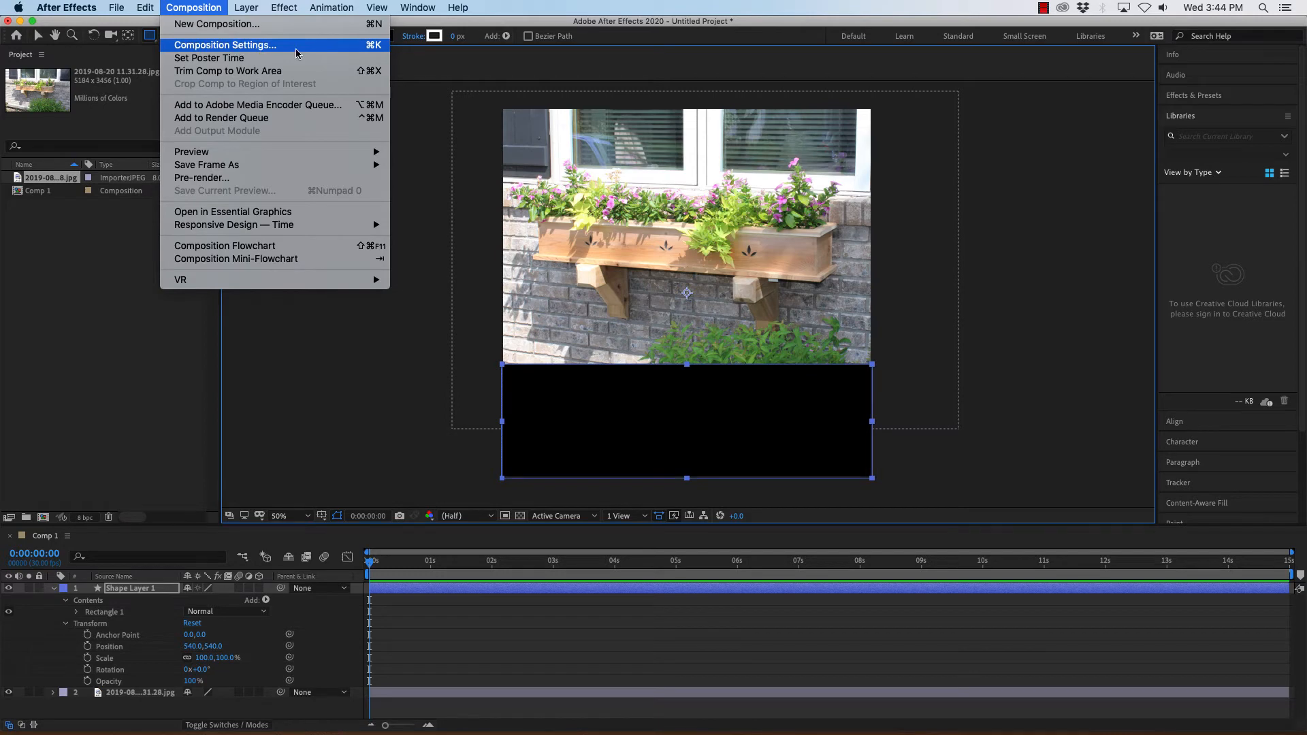
click(207, 45)
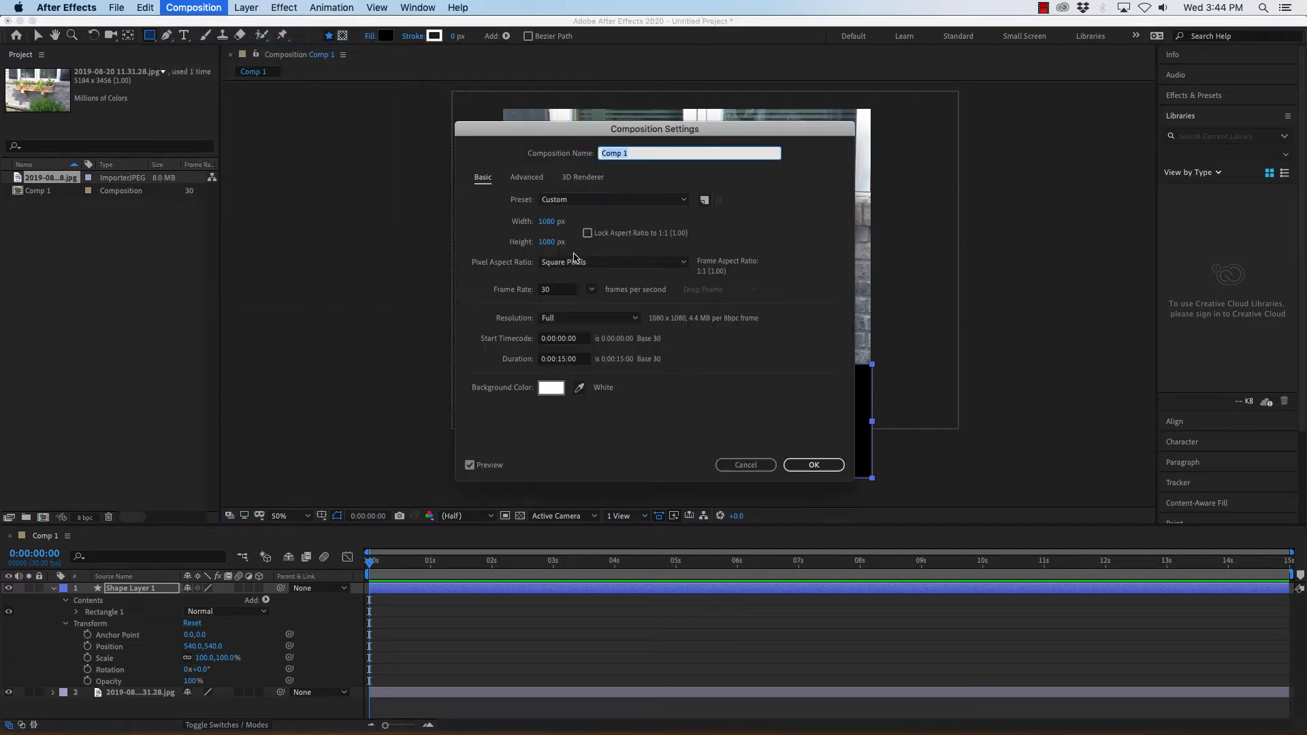
click(551, 393)
drag(525, 350, 507, 376)
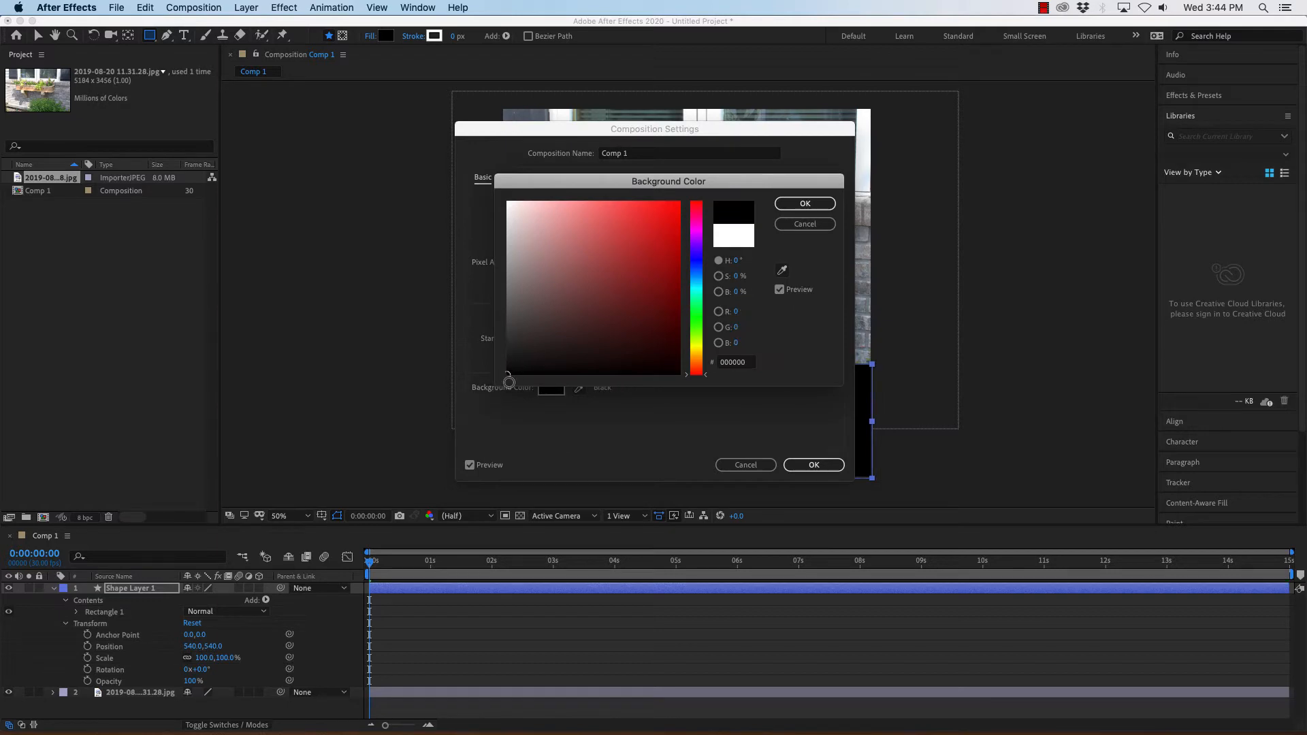
click(810, 205)
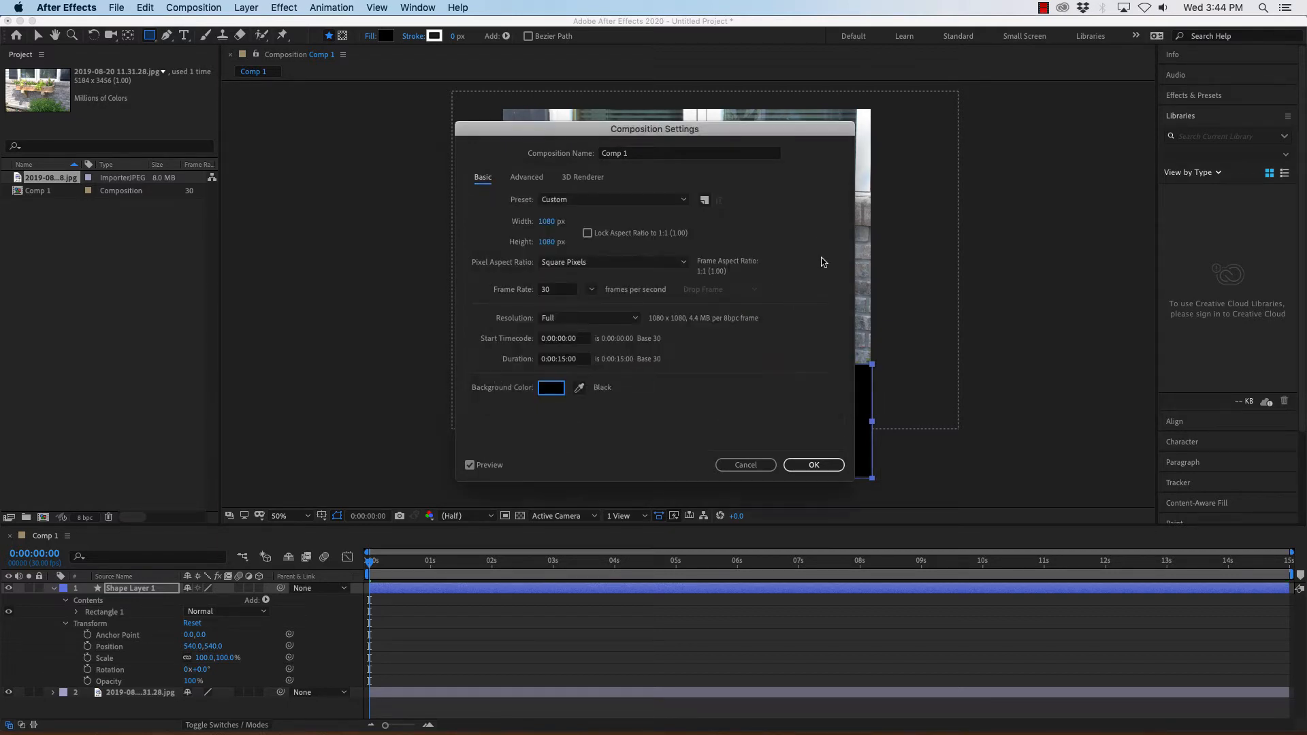
click(814, 465)
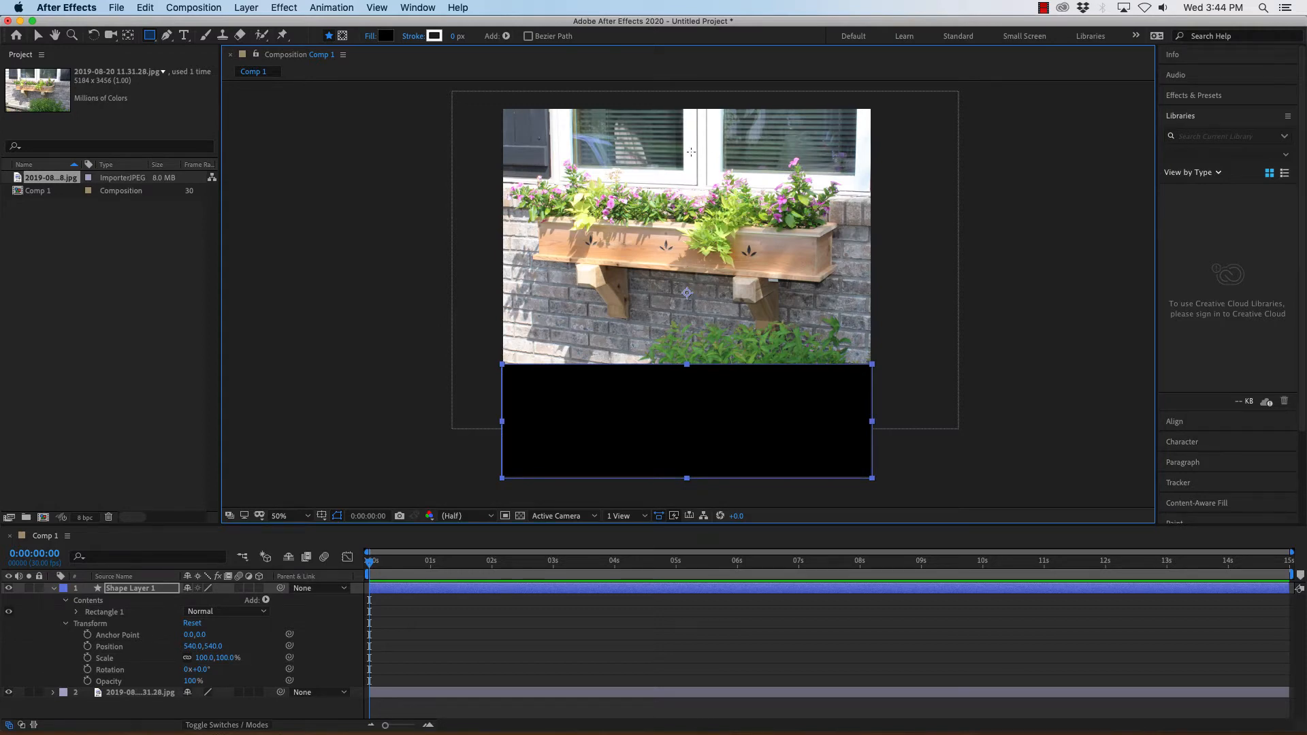
Collapse the shape layer and rename it Background black bar.
click(54, 589)
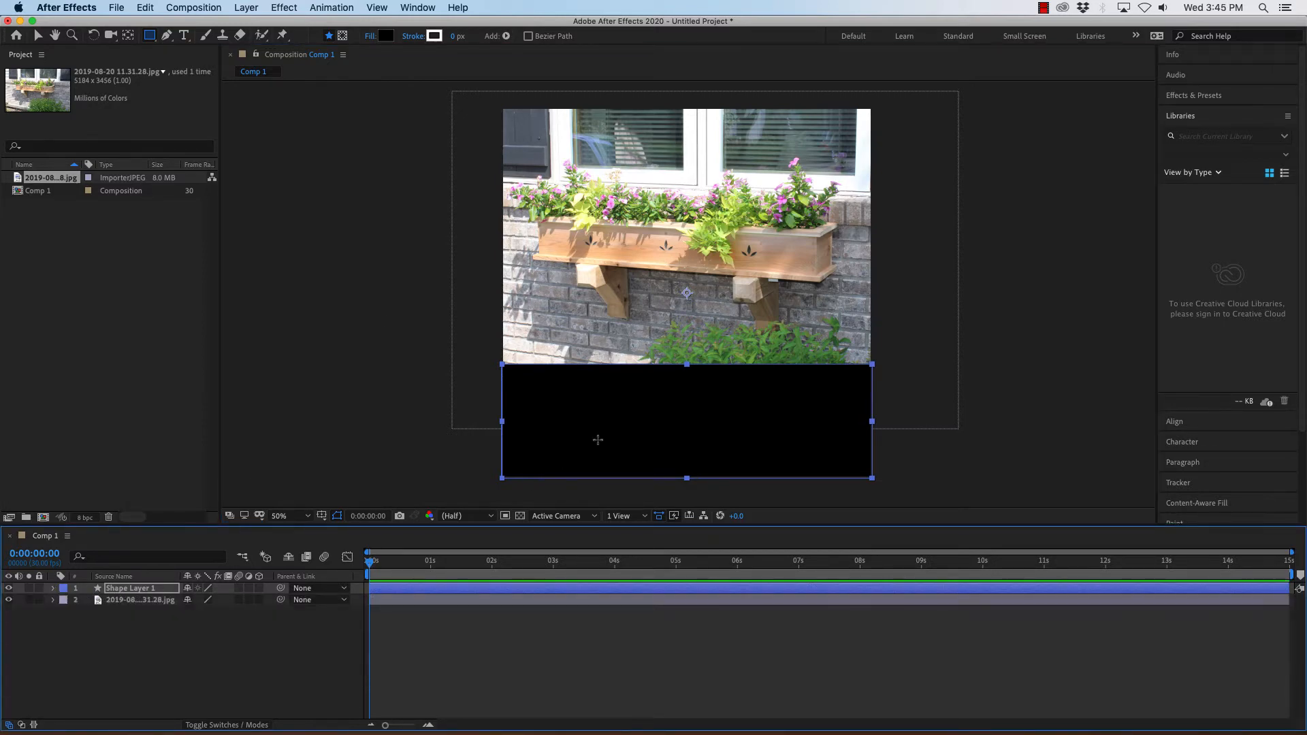
right_click(152, 591)
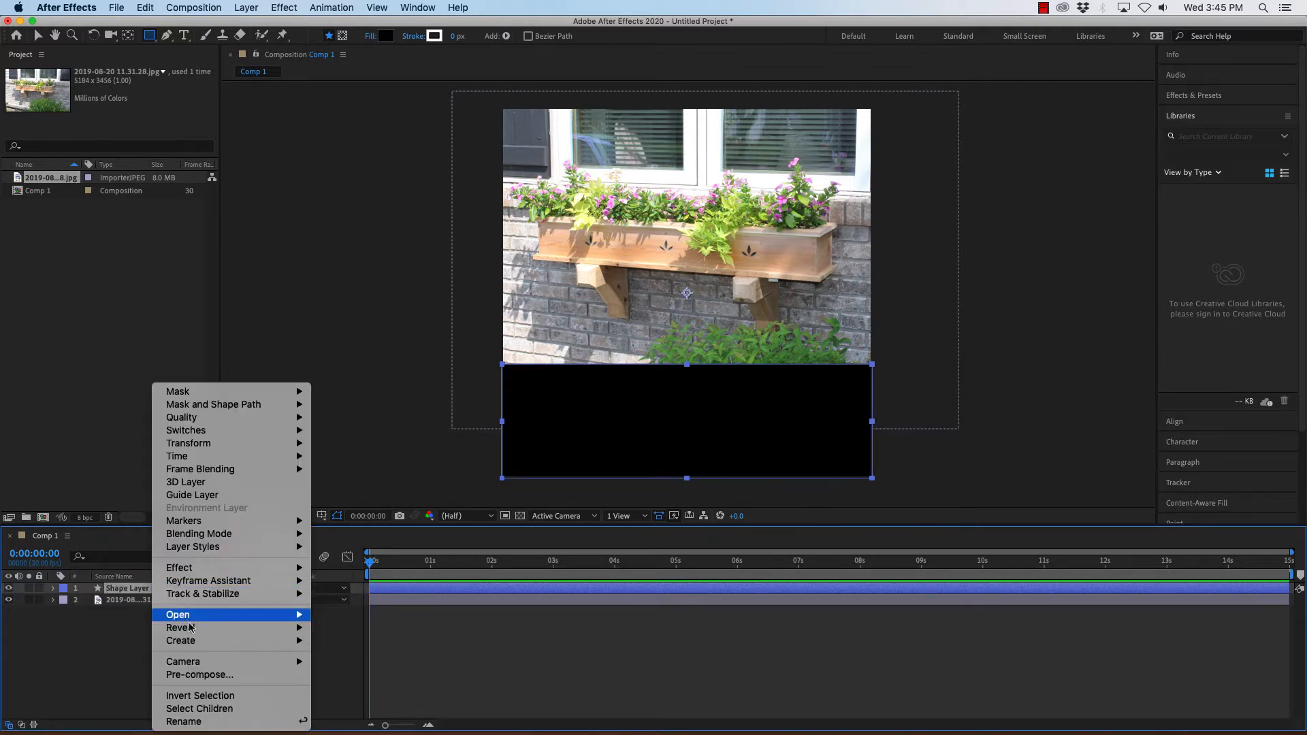
mouse_move(192, 631)
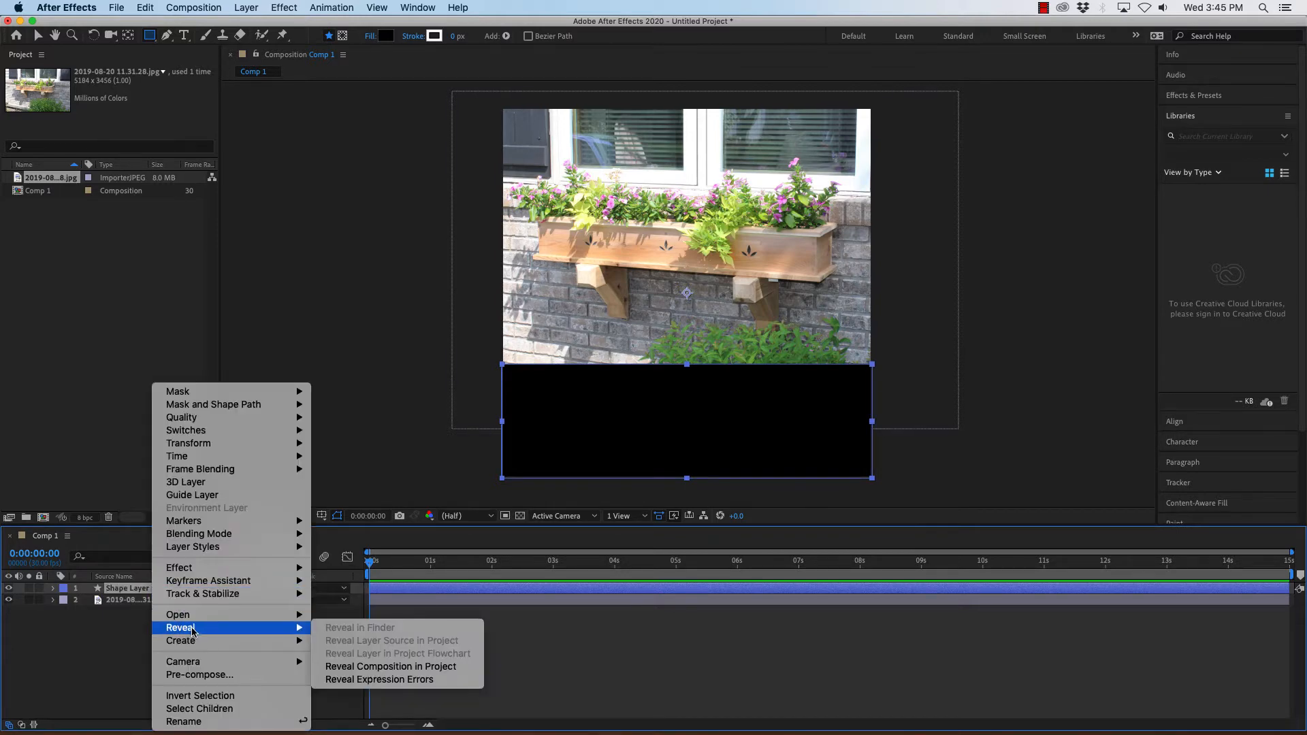
click(197, 721)
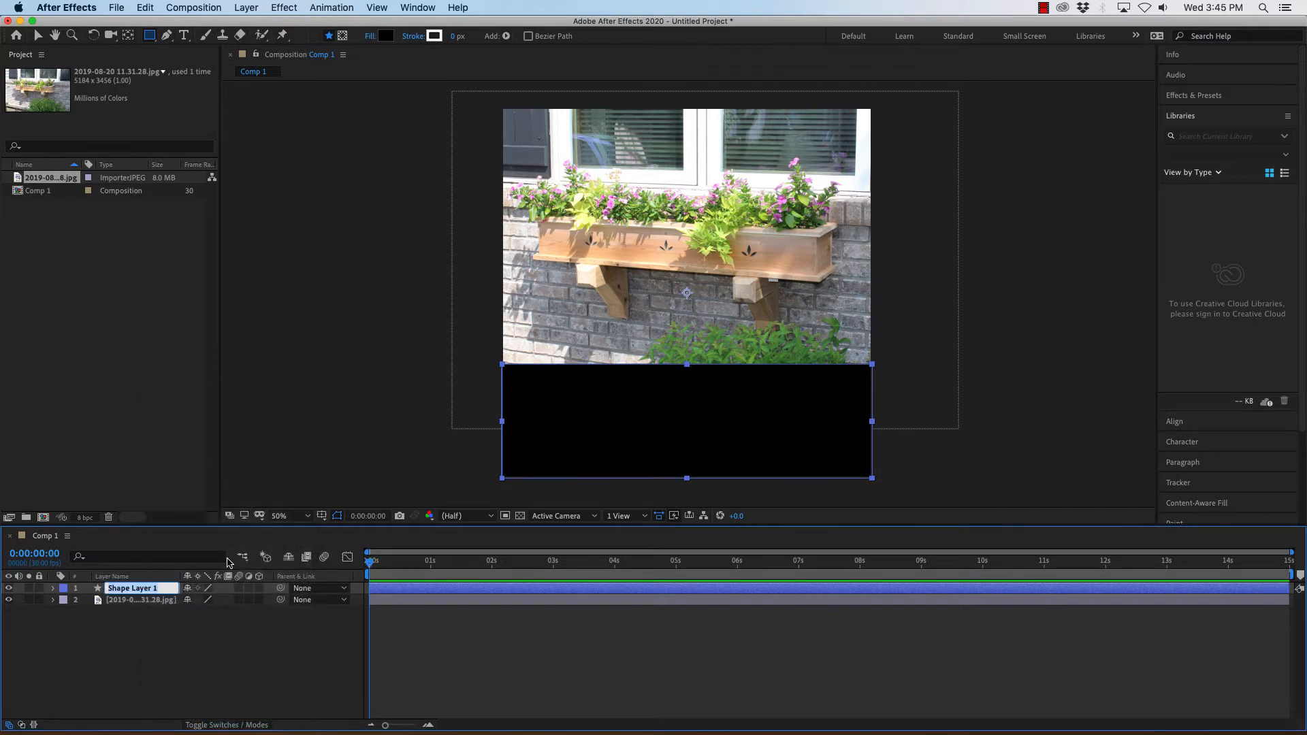
text(Background bla)
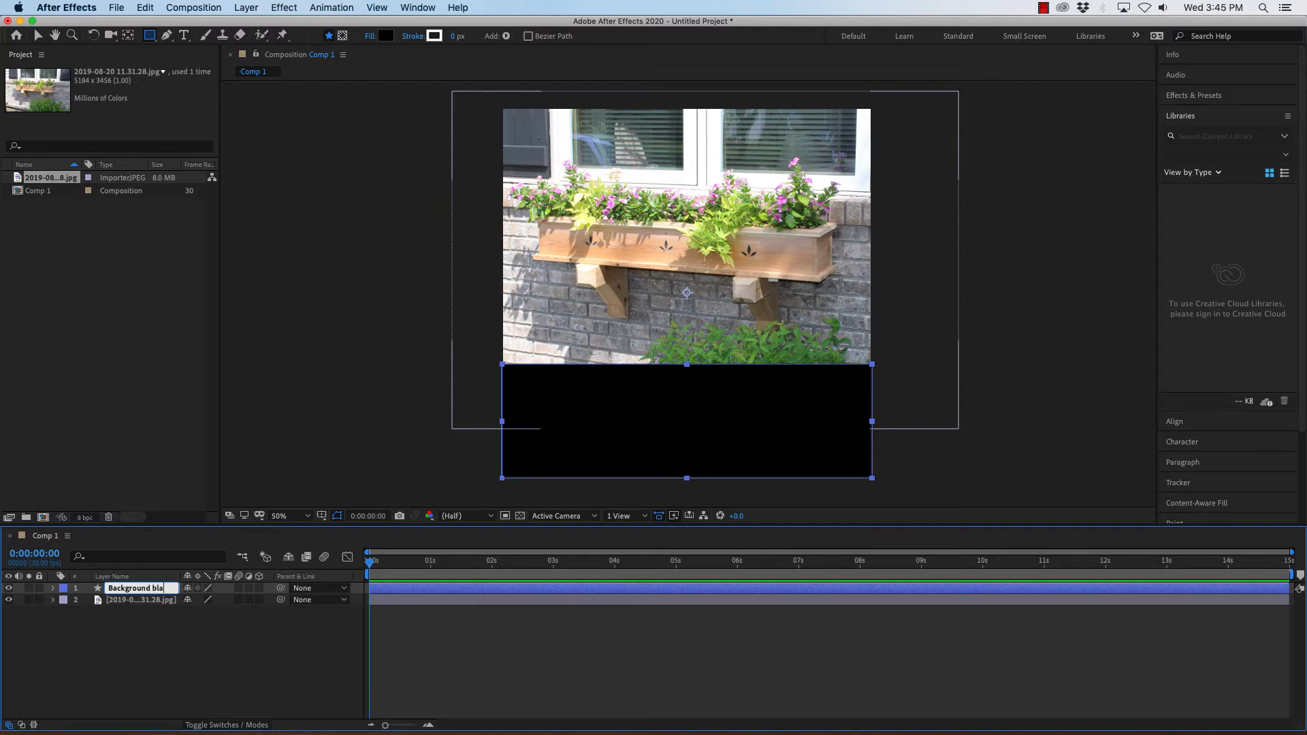
text(ck bar)
key(Return)
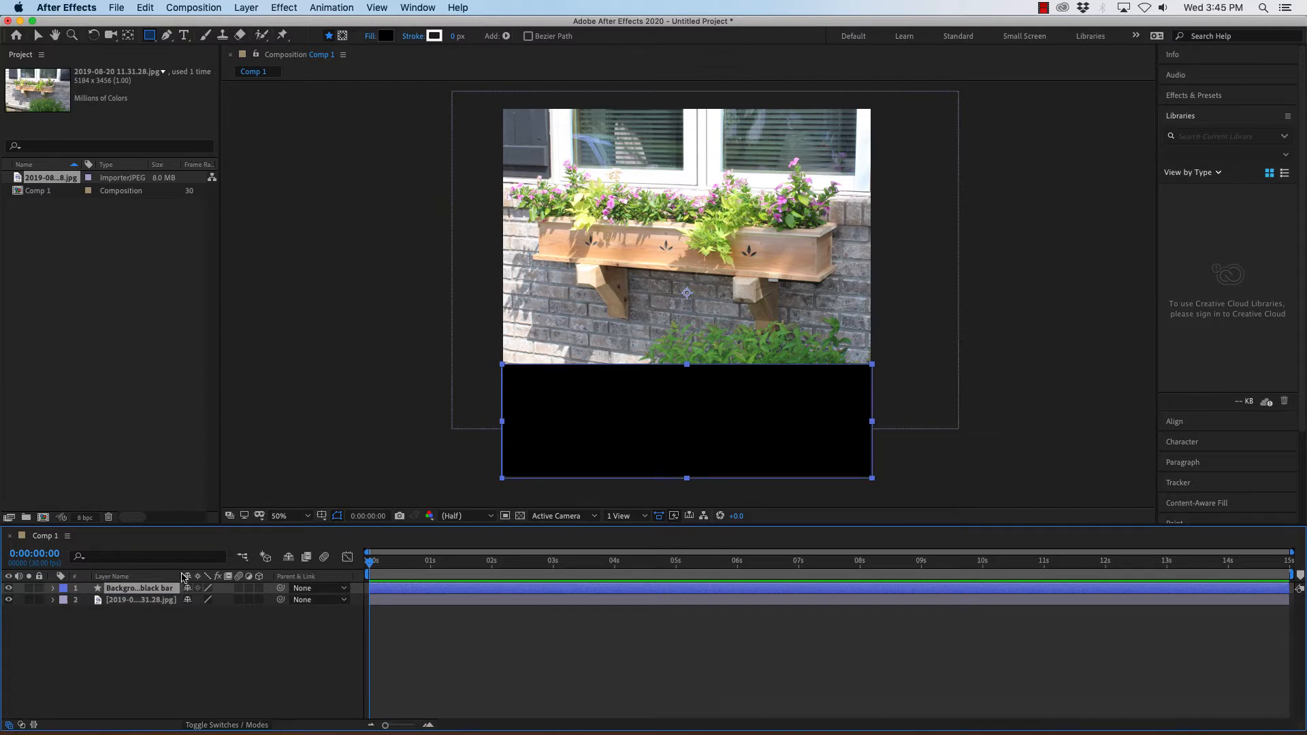
Rename the photo layer to Window Box.
drag(179, 576, 219, 576)
click(147, 600)
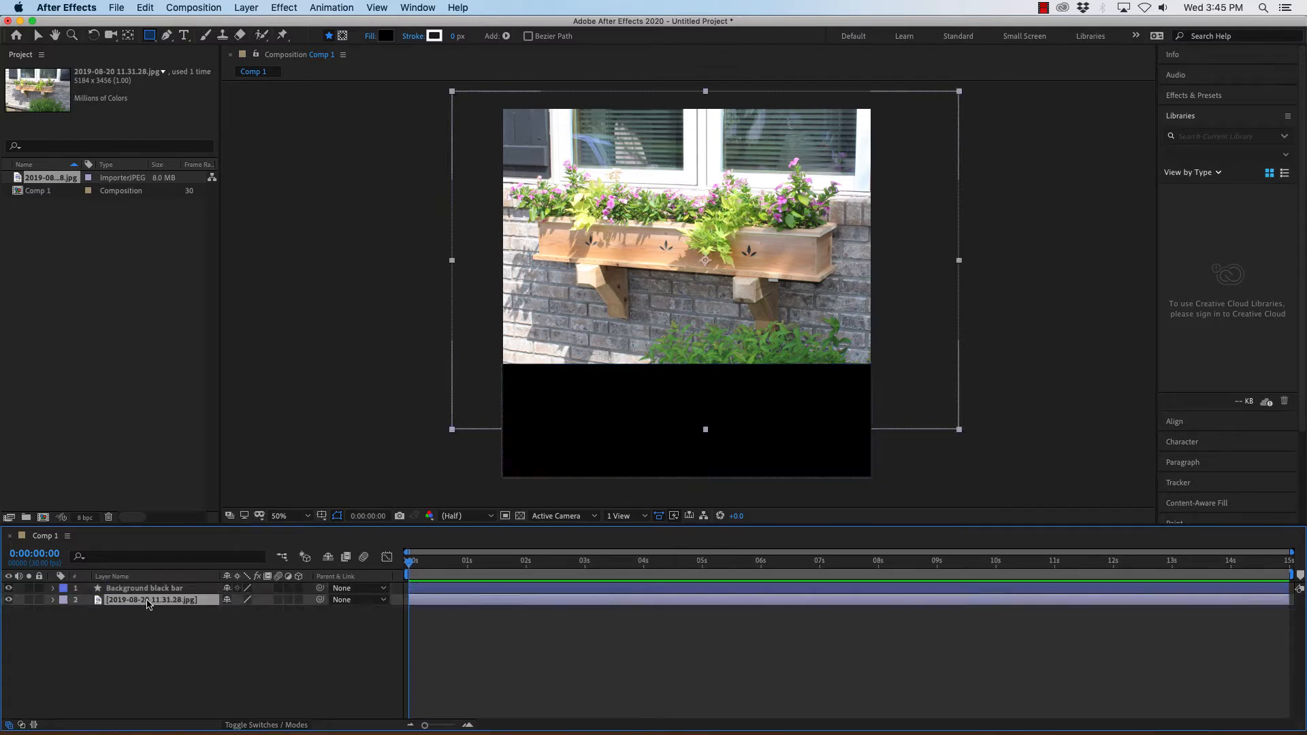
right_click(188, 602)
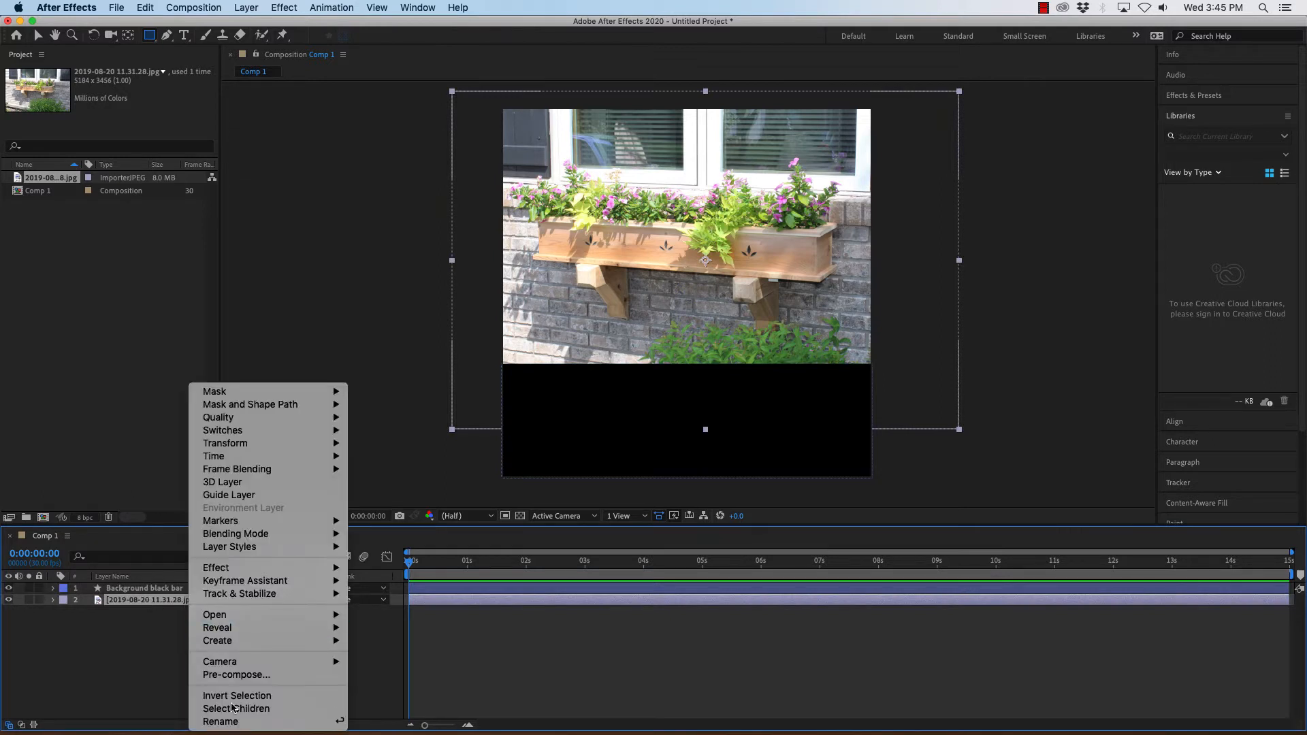
click(232, 723)
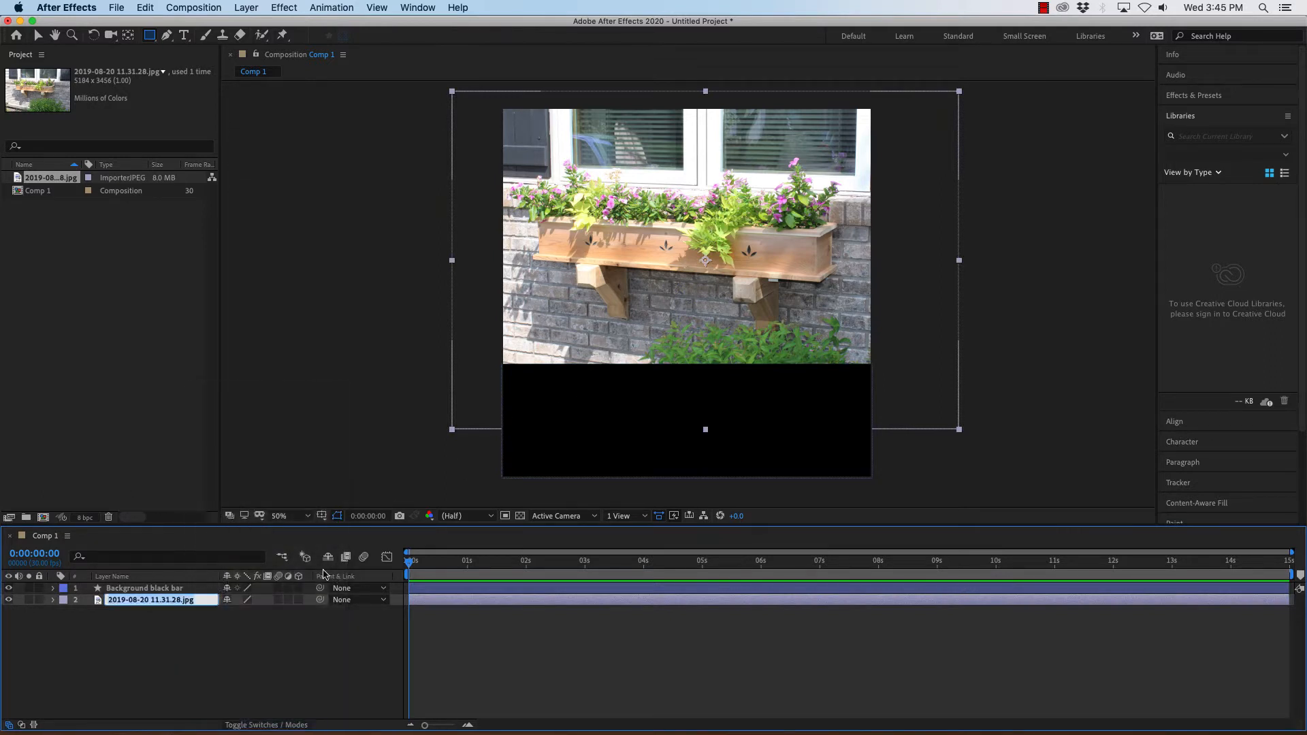
text(Window Box)
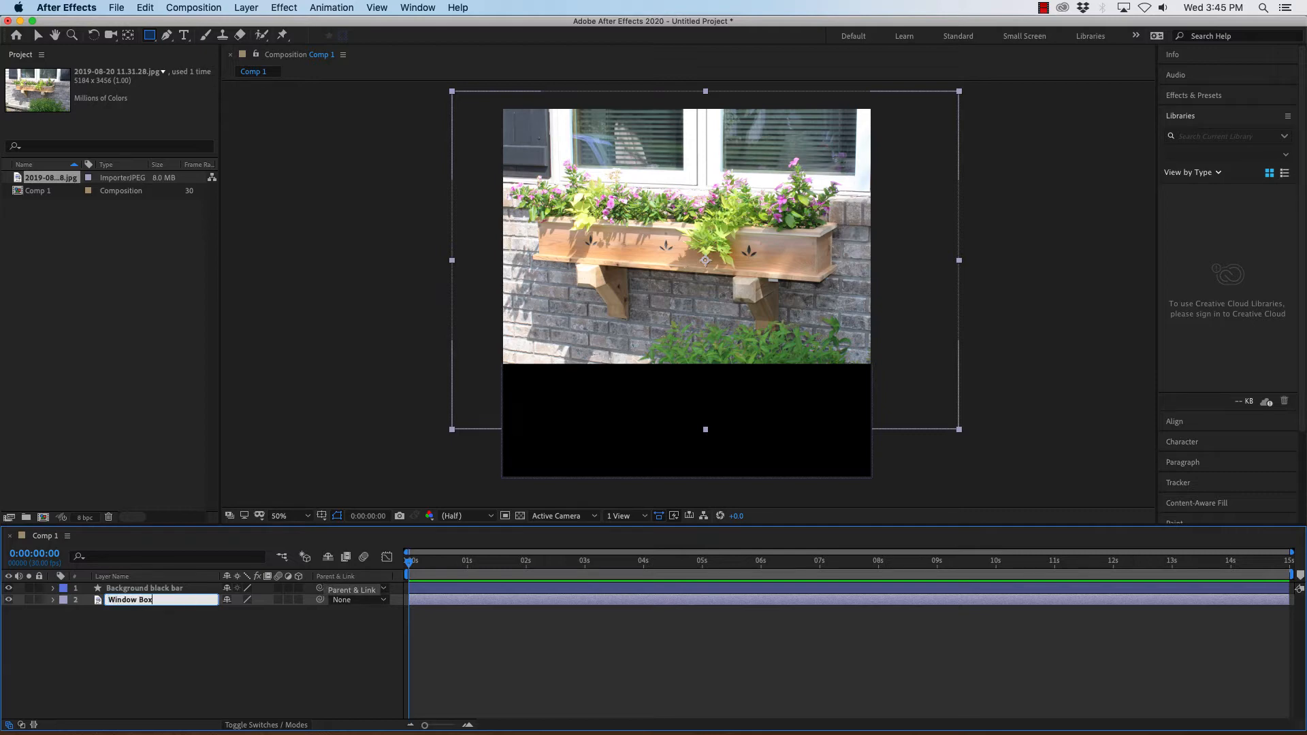
key(Return)
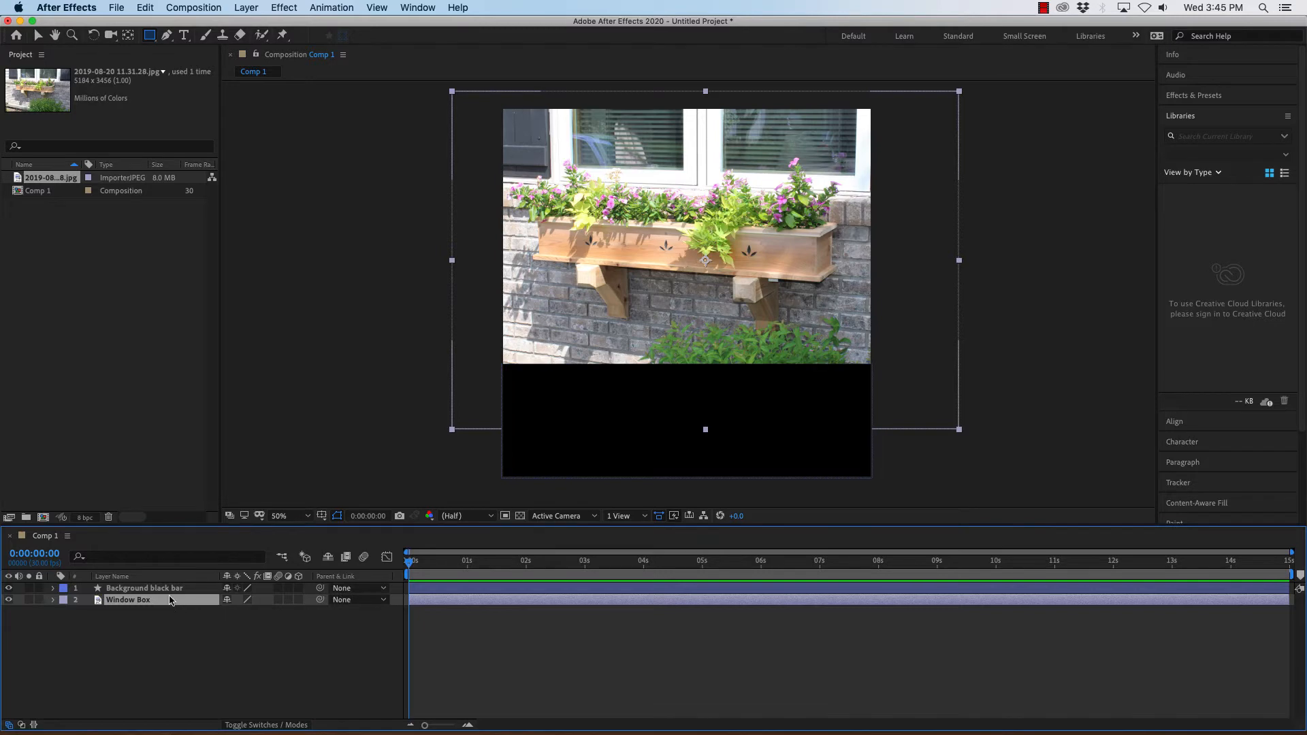
click(158, 588)
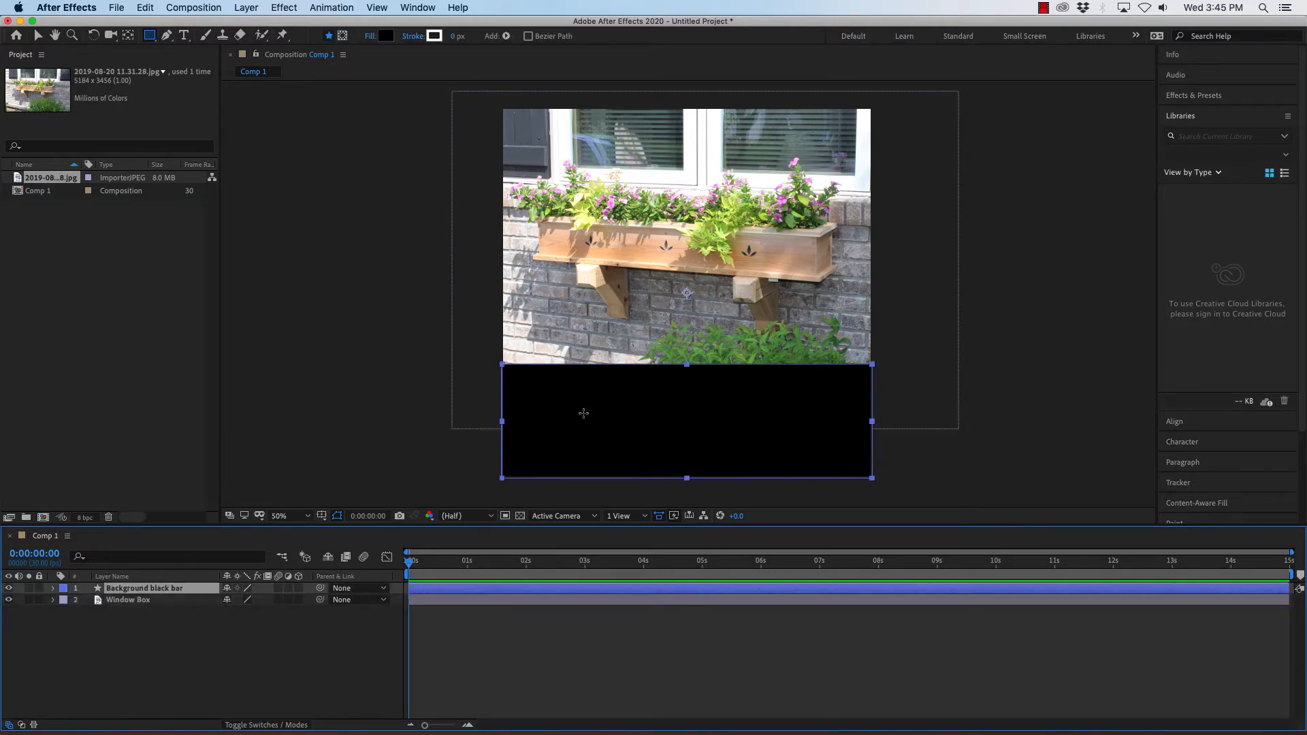
click(136, 600)
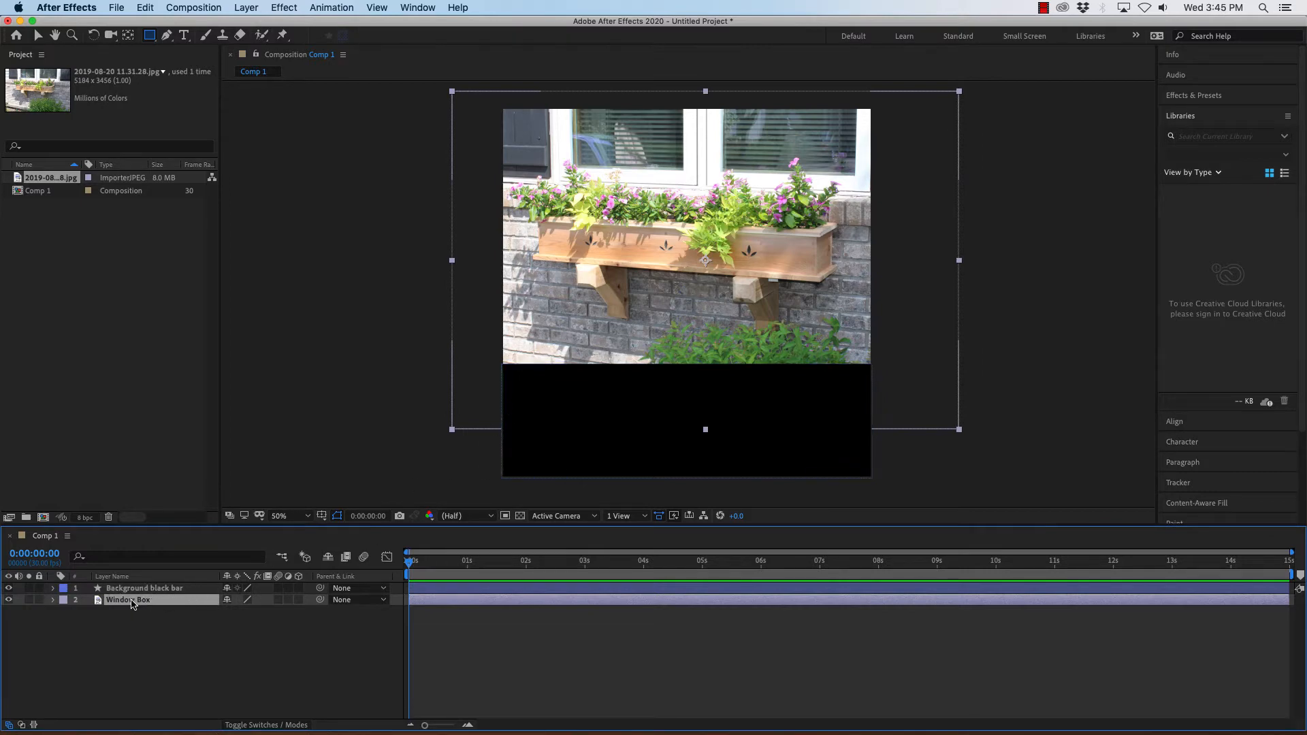
click(132, 590)
drag(133, 591, 134, 612)
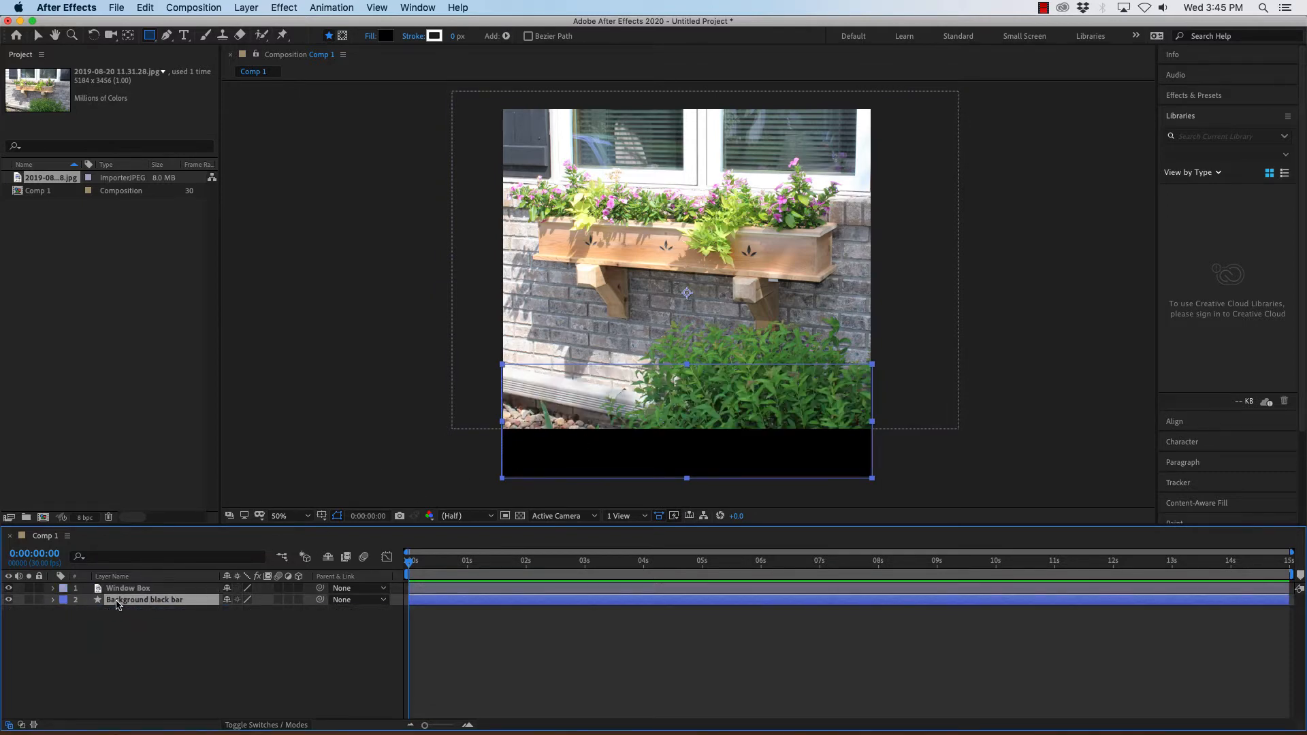
drag(119, 605, 119, 584)
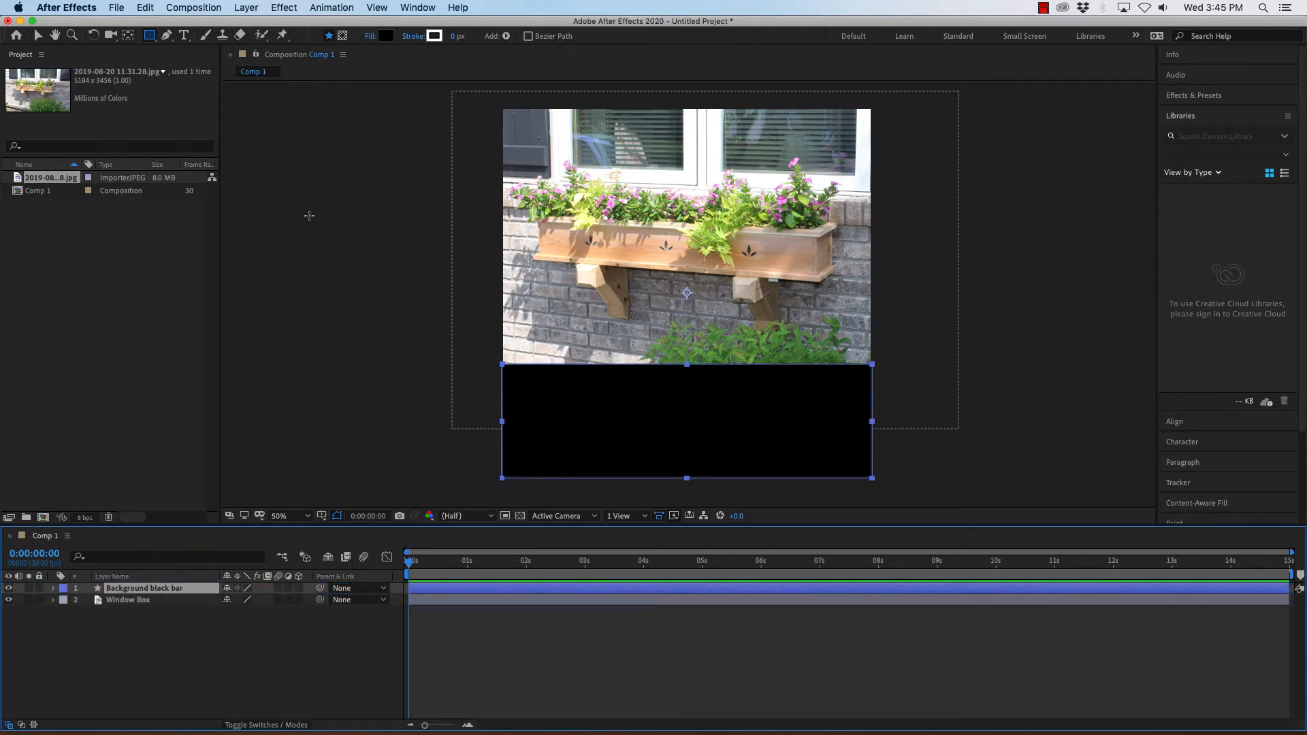
Draw a paragraph text box inside the black bar at the bottom of the composition.
click(272, 643)
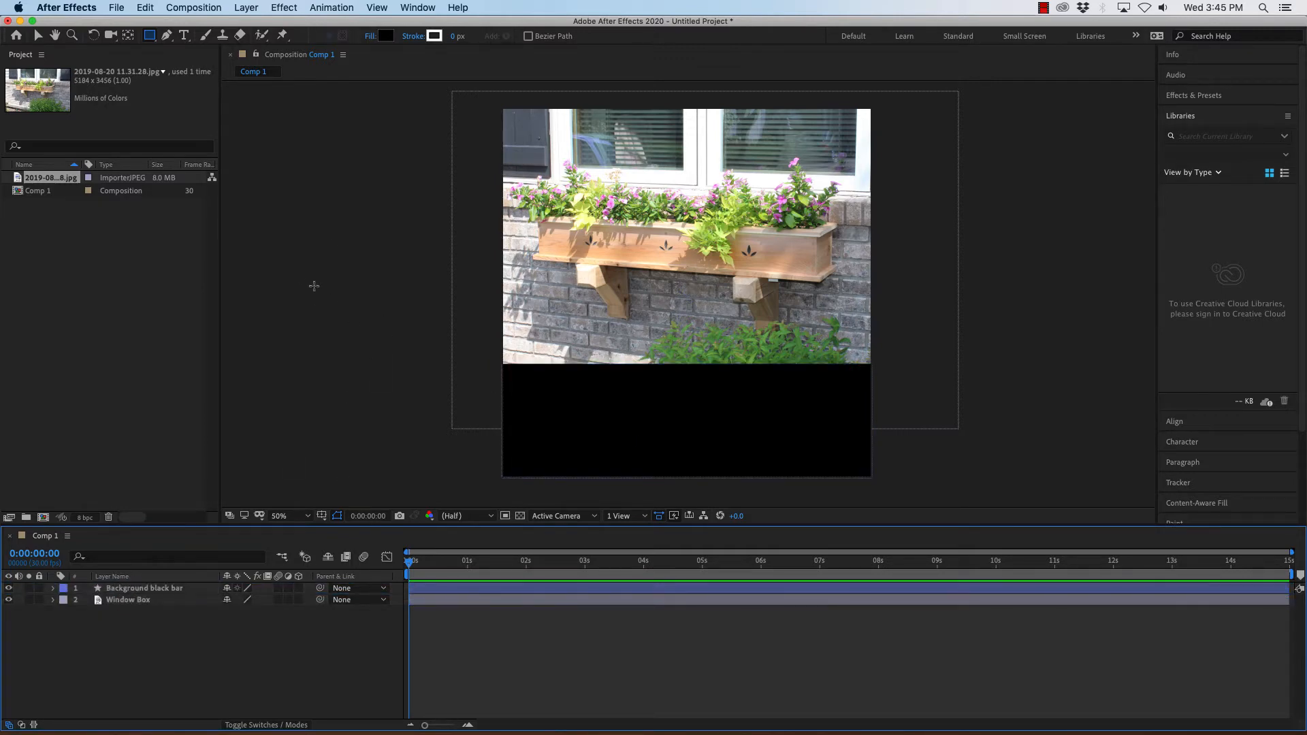
click(185, 36)
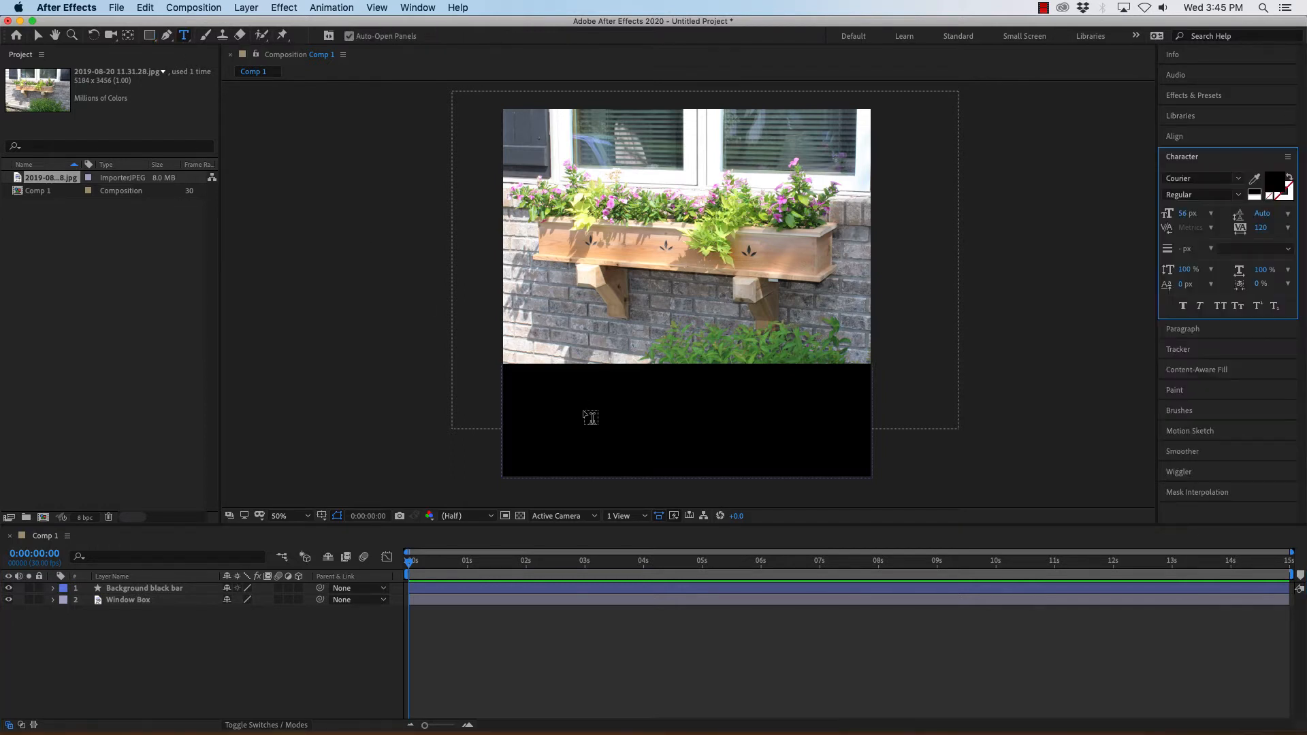
drag(533, 386, 859, 463)
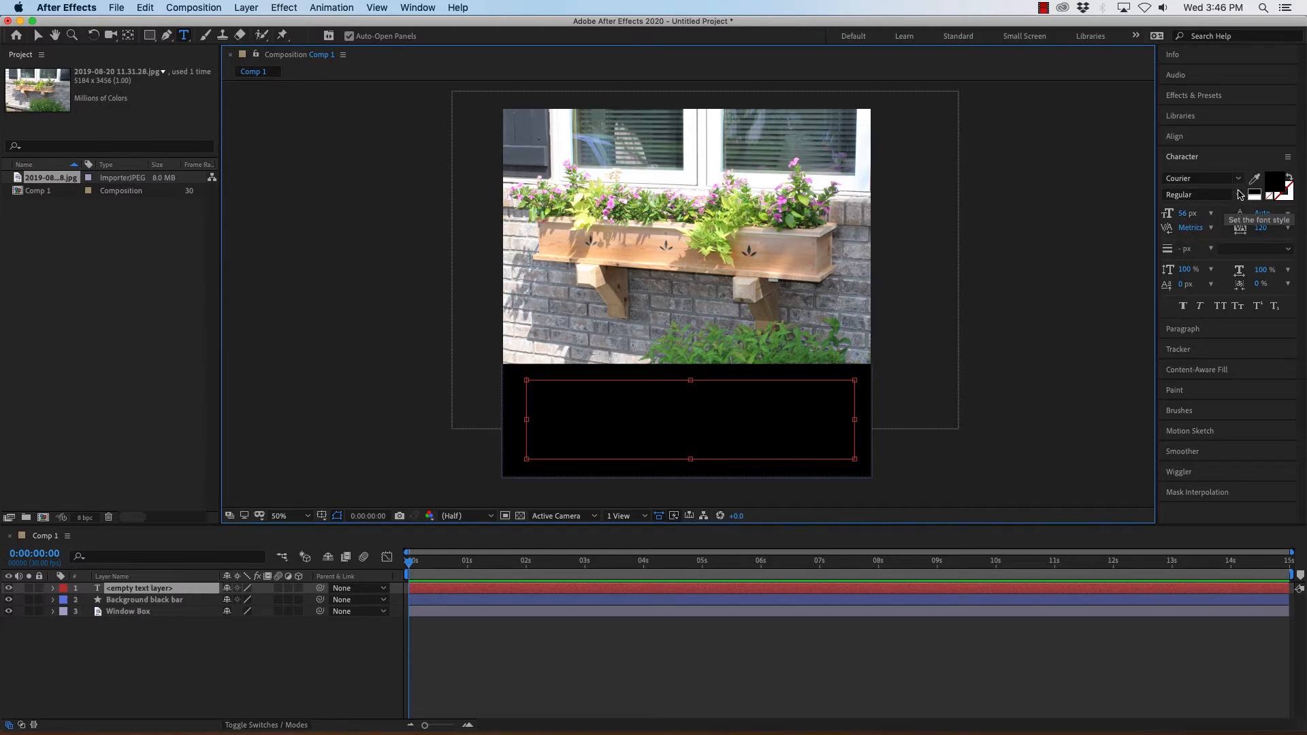
Set the text fill colour to grey 9A9A9A.
click(1277, 185)
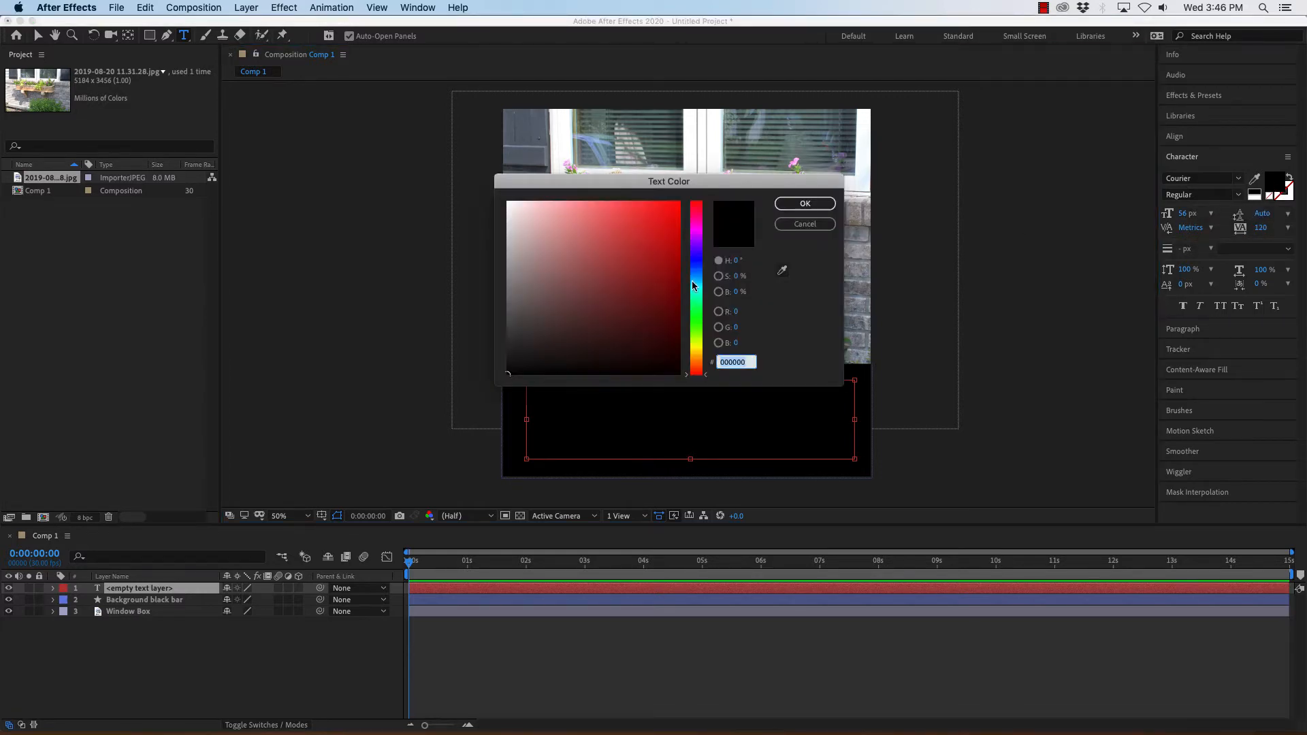
mouse_move(521, 297)
mouse_down()
mouse_move(489, 292)
mouse_move(456, 198)
mouse_move(439, 268)
mouse_up()
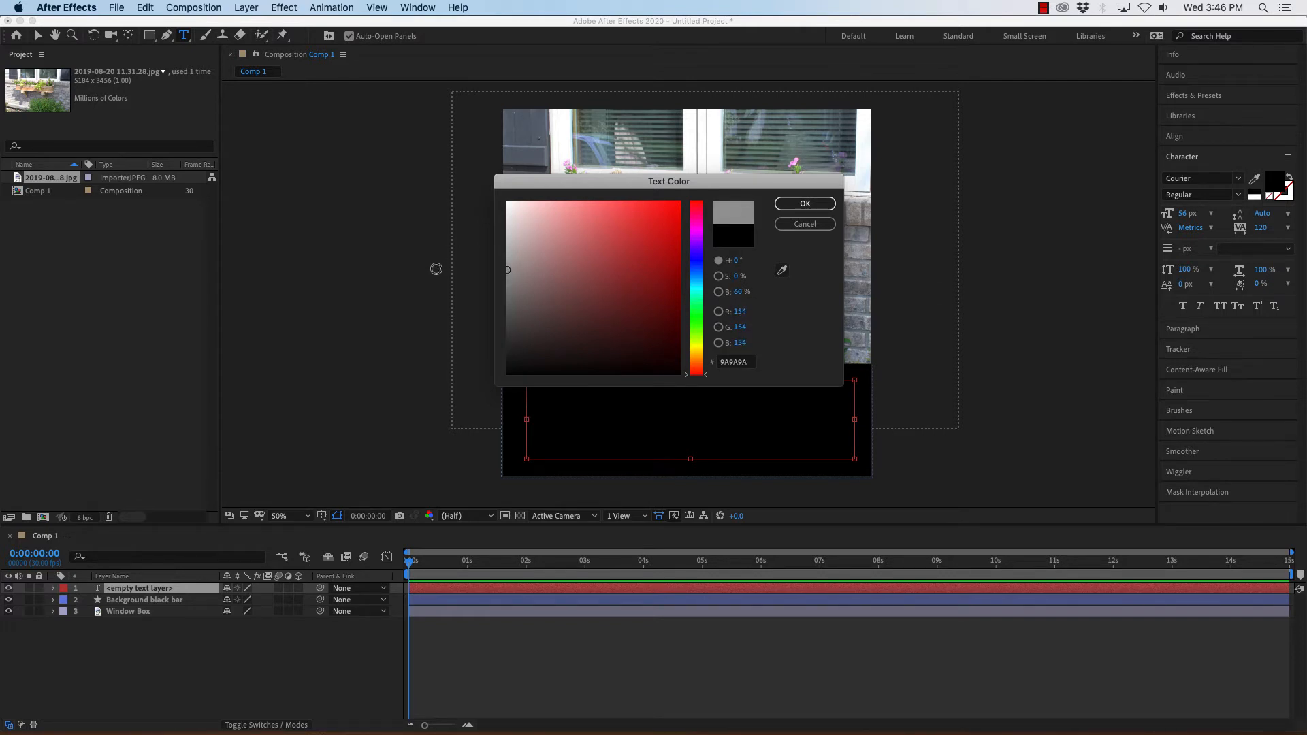
click(820, 205)
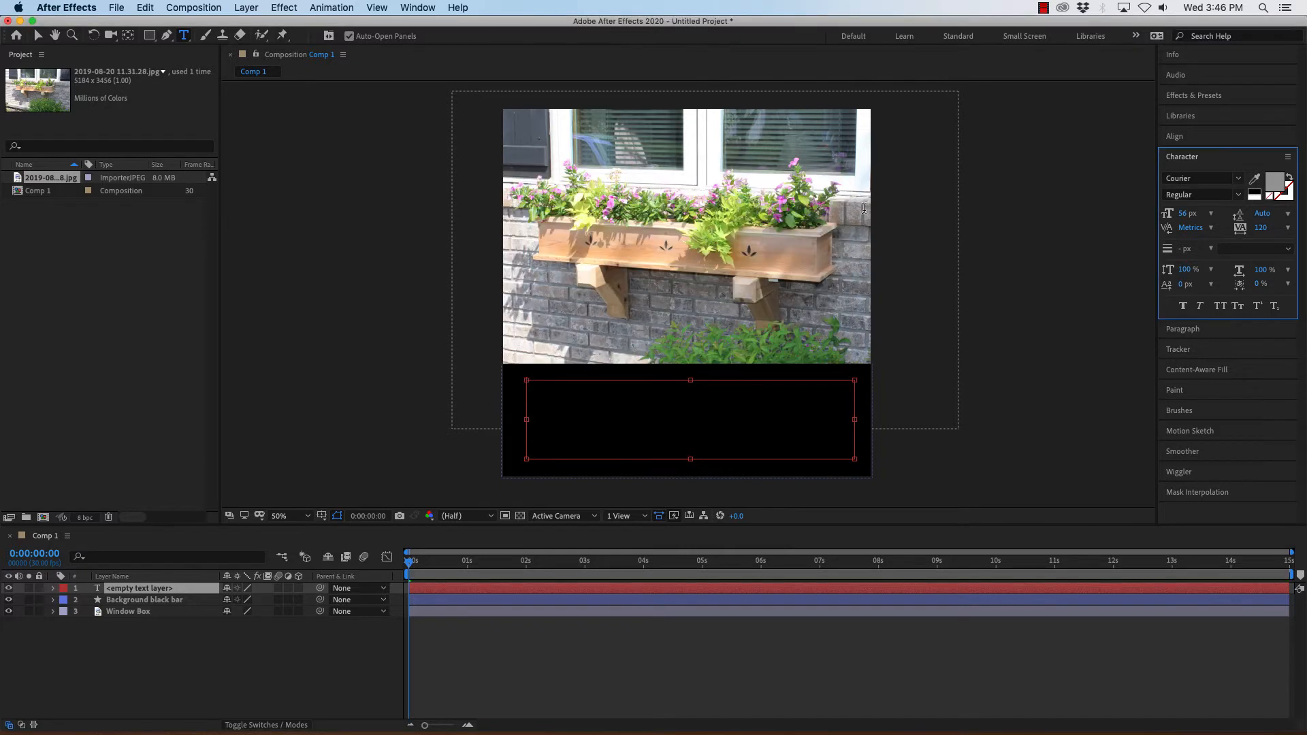
Enter the text HANDCRAFTED on the first line and WINDOW BOXES on the second line.
click(617, 399)
text(an)
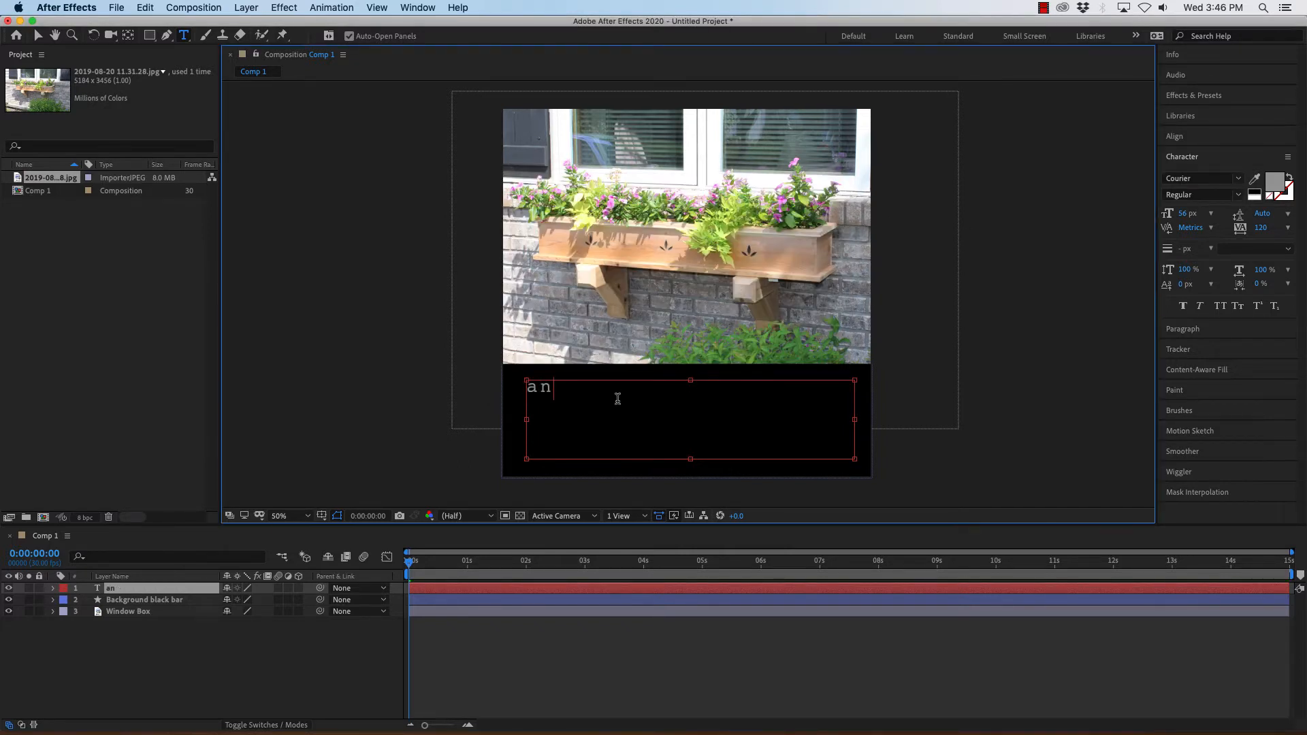
key(BackSpace)
text(HANDCRAFTED)
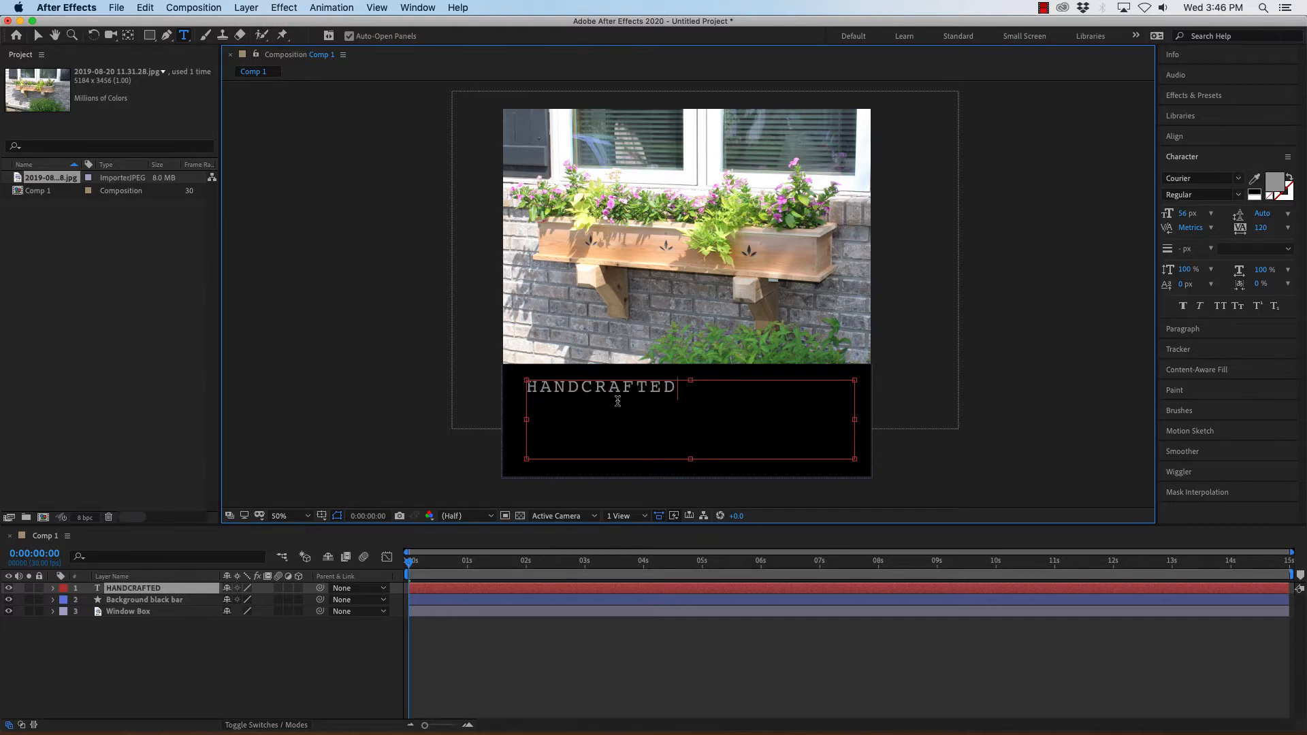
key(Return)
text(WINDOW BOXES)
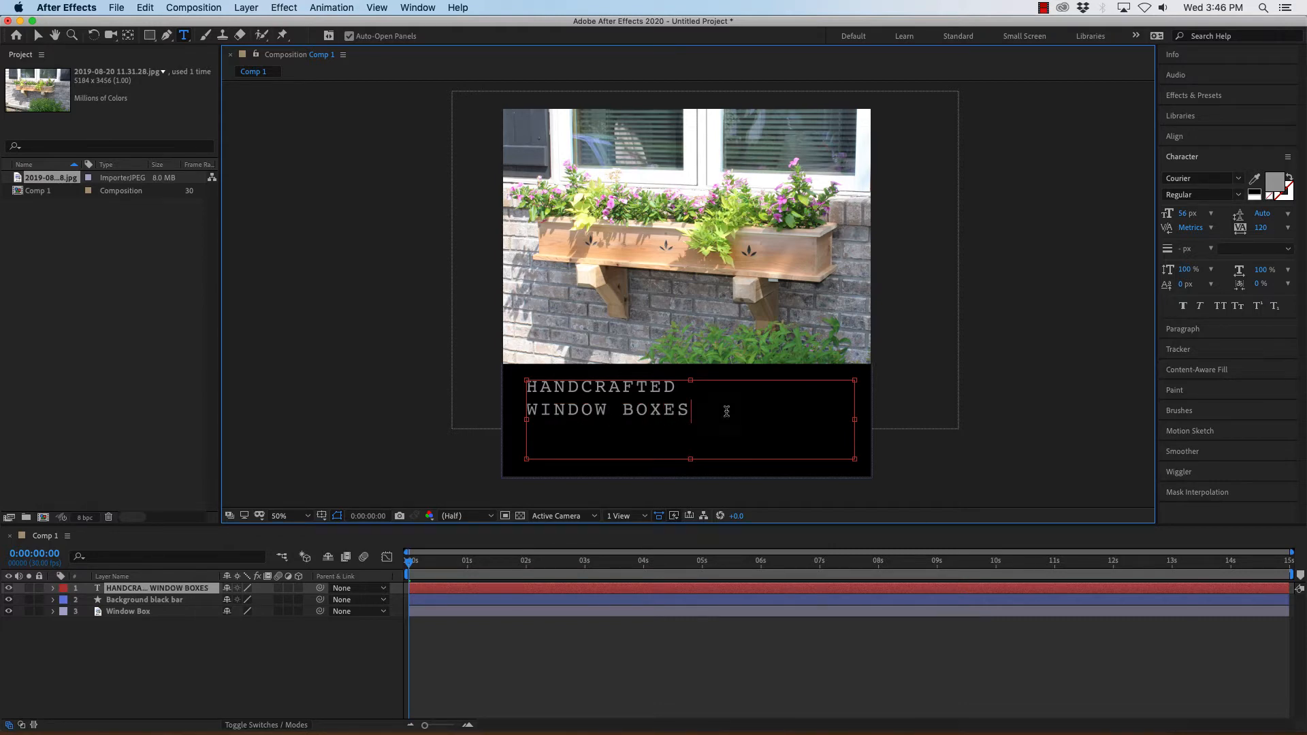
Select all the text and set its font to Metropolis Bold.
drag(694, 403, 519, 381)
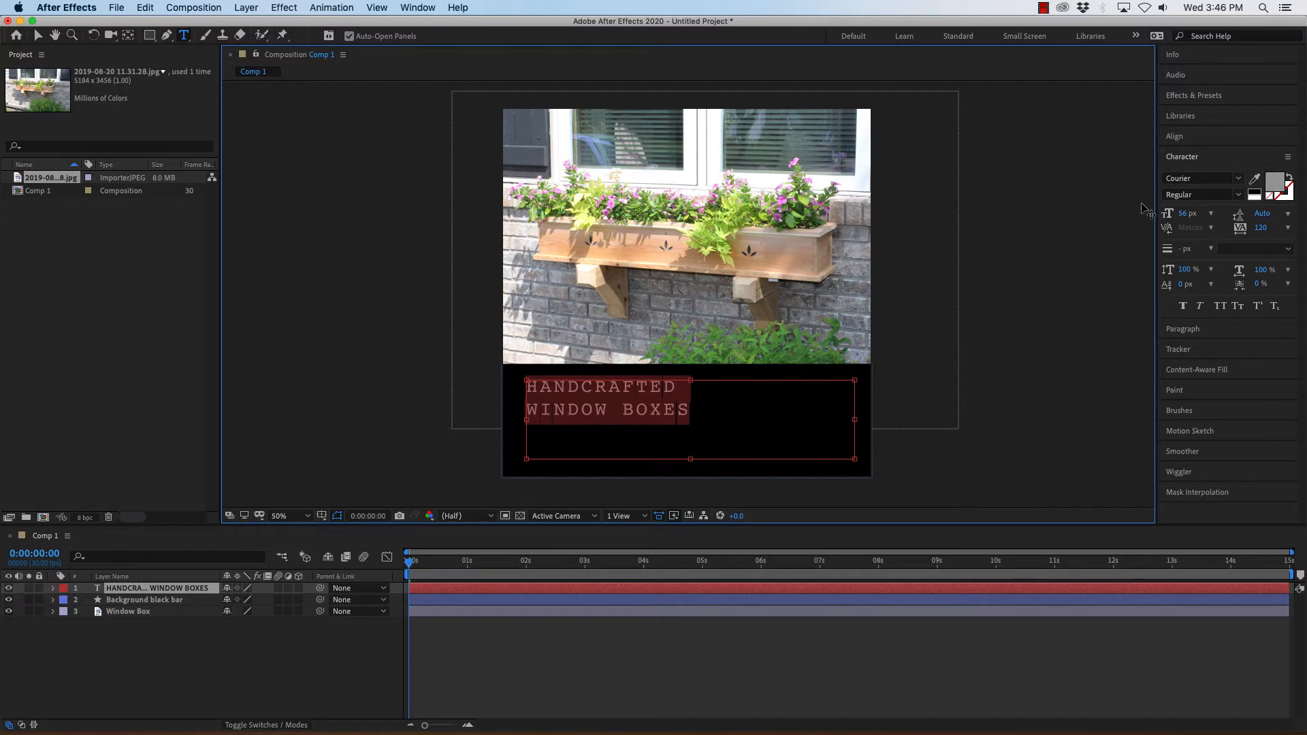
click(1238, 182)
scroll(1092, 354, down, 5)
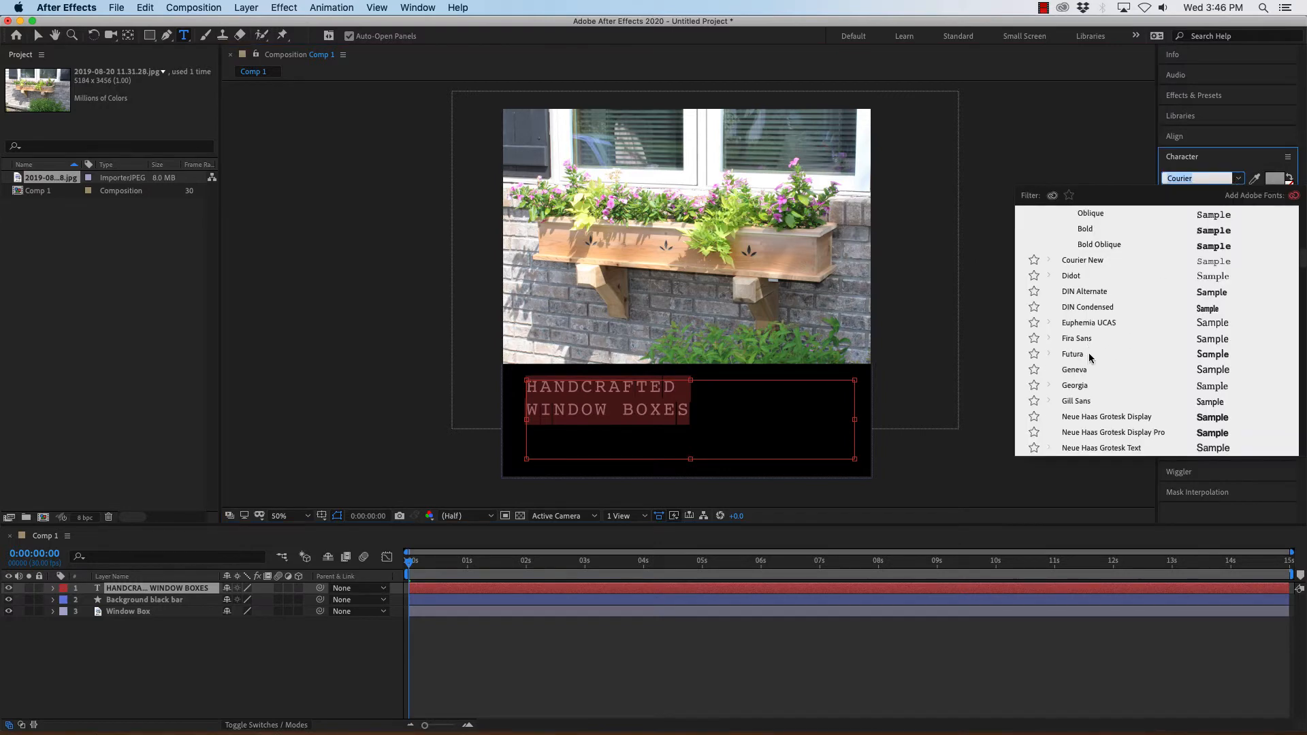
scroll(1092, 354, down, 5)
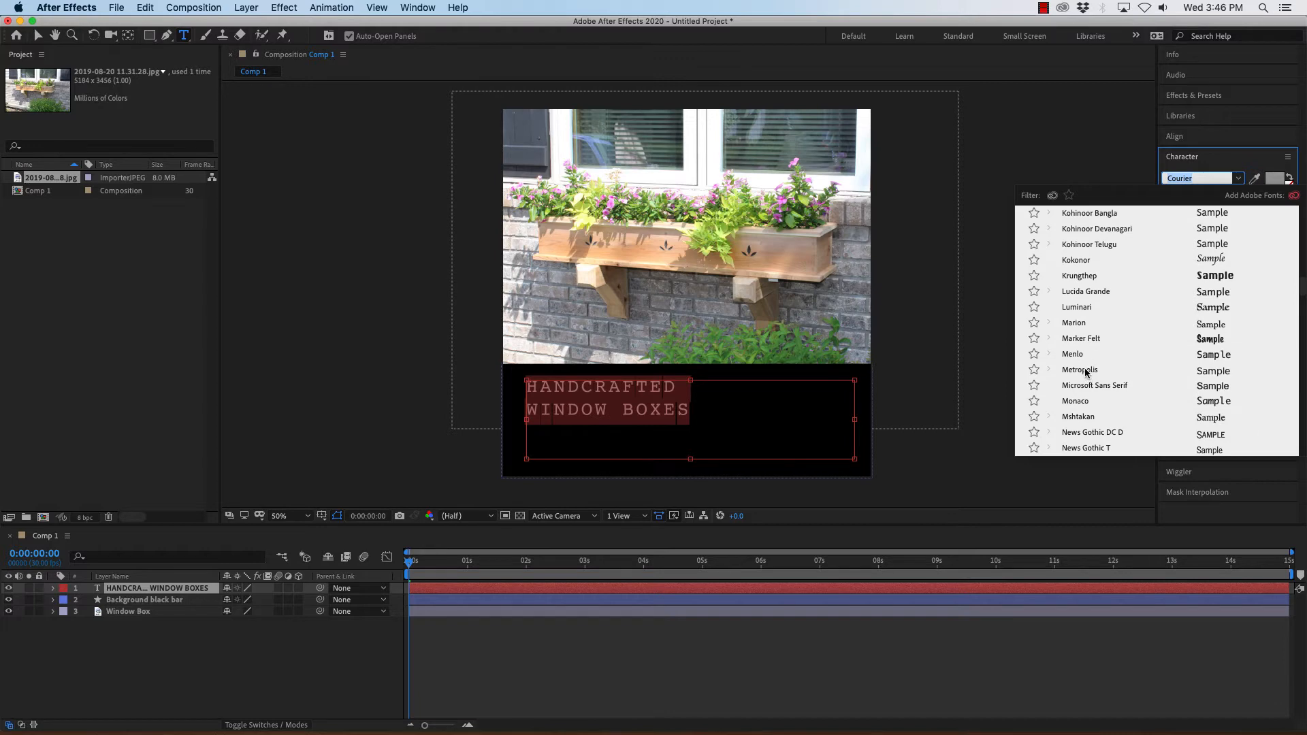
click(1086, 373)
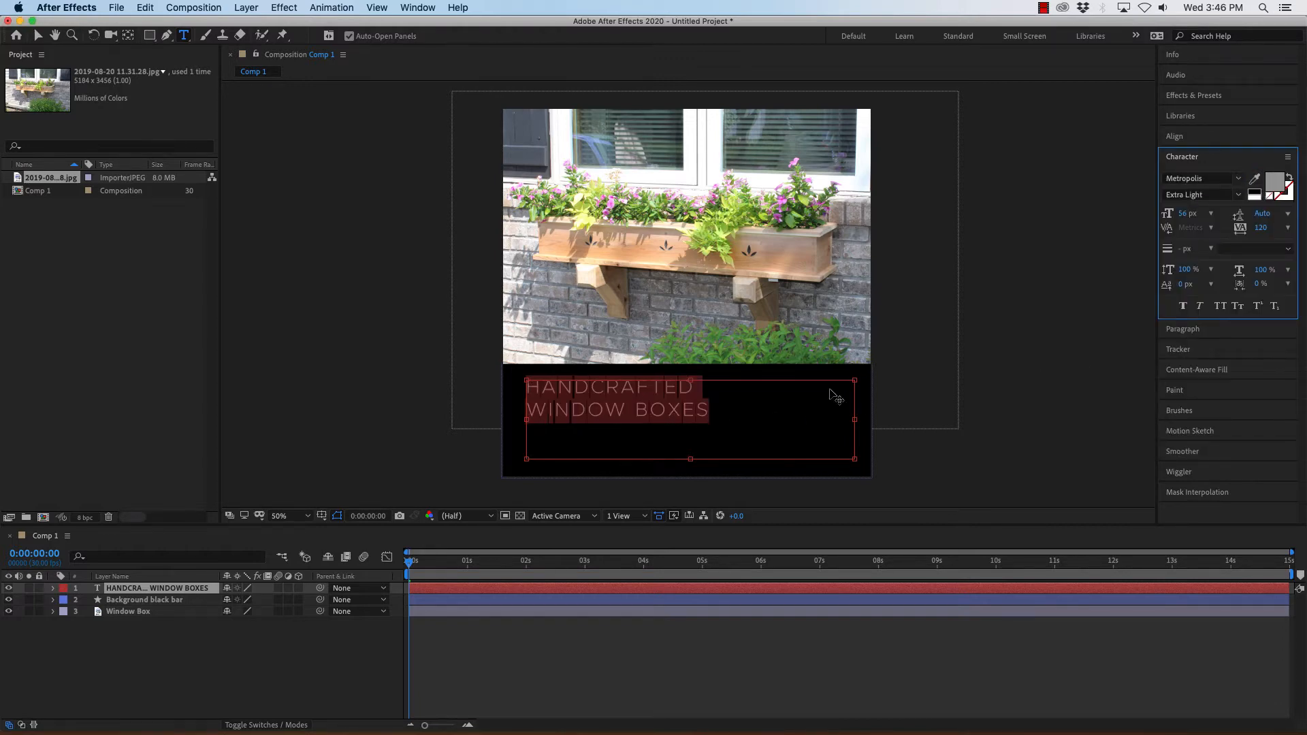
click(1239, 196)
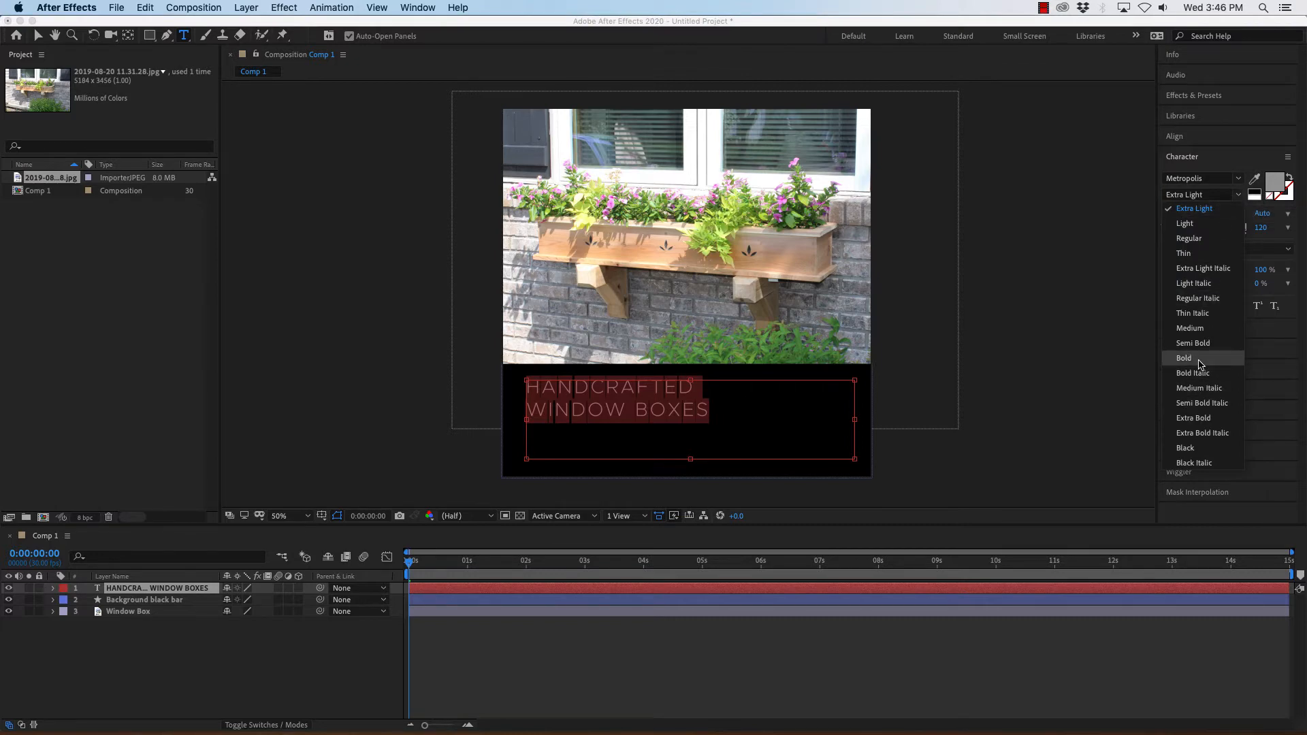
click(1199, 358)
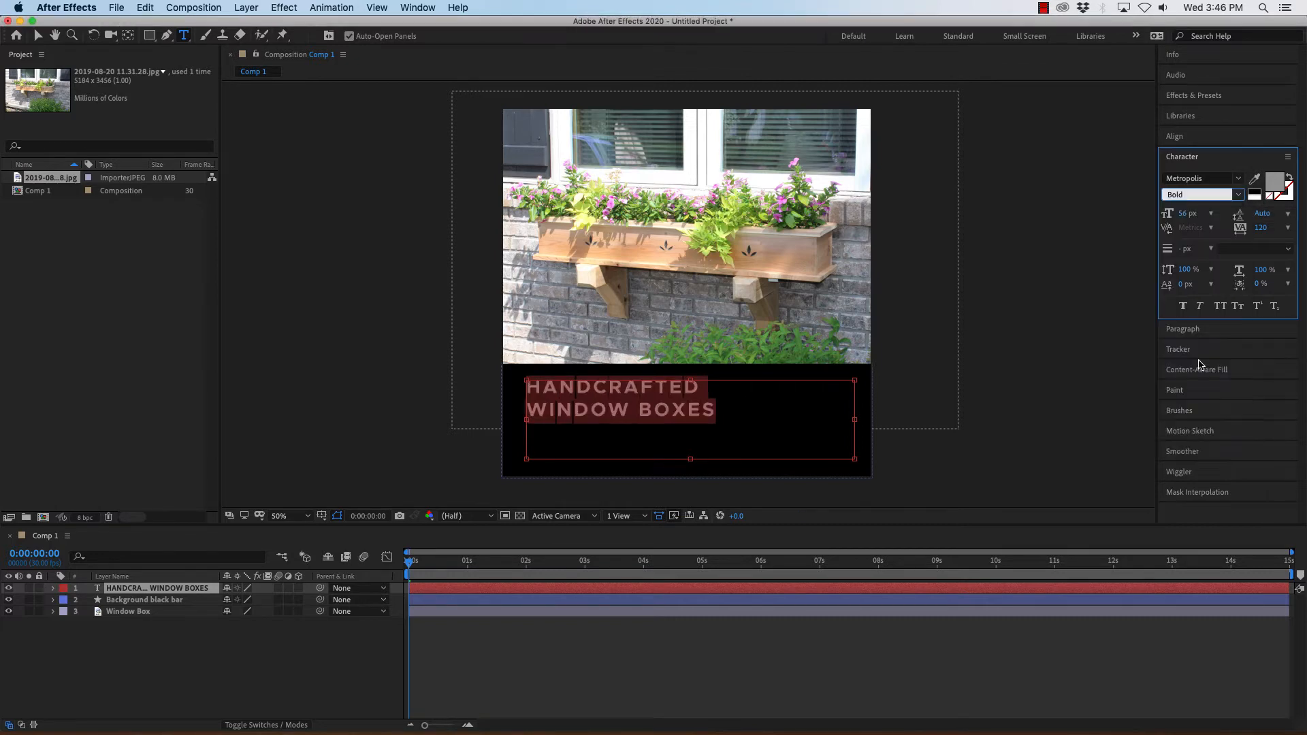
Set the text's font style to Extra Bold.
click(1240, 197)
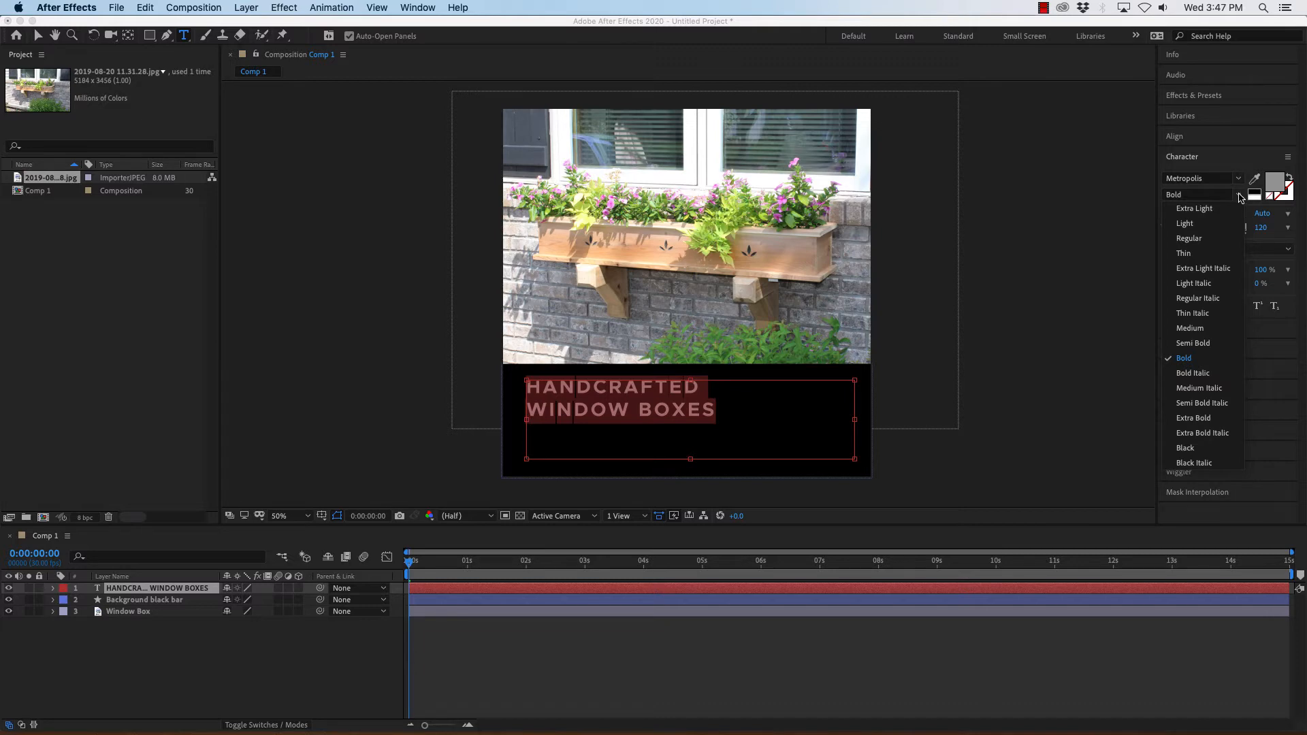
click(1193, 418)
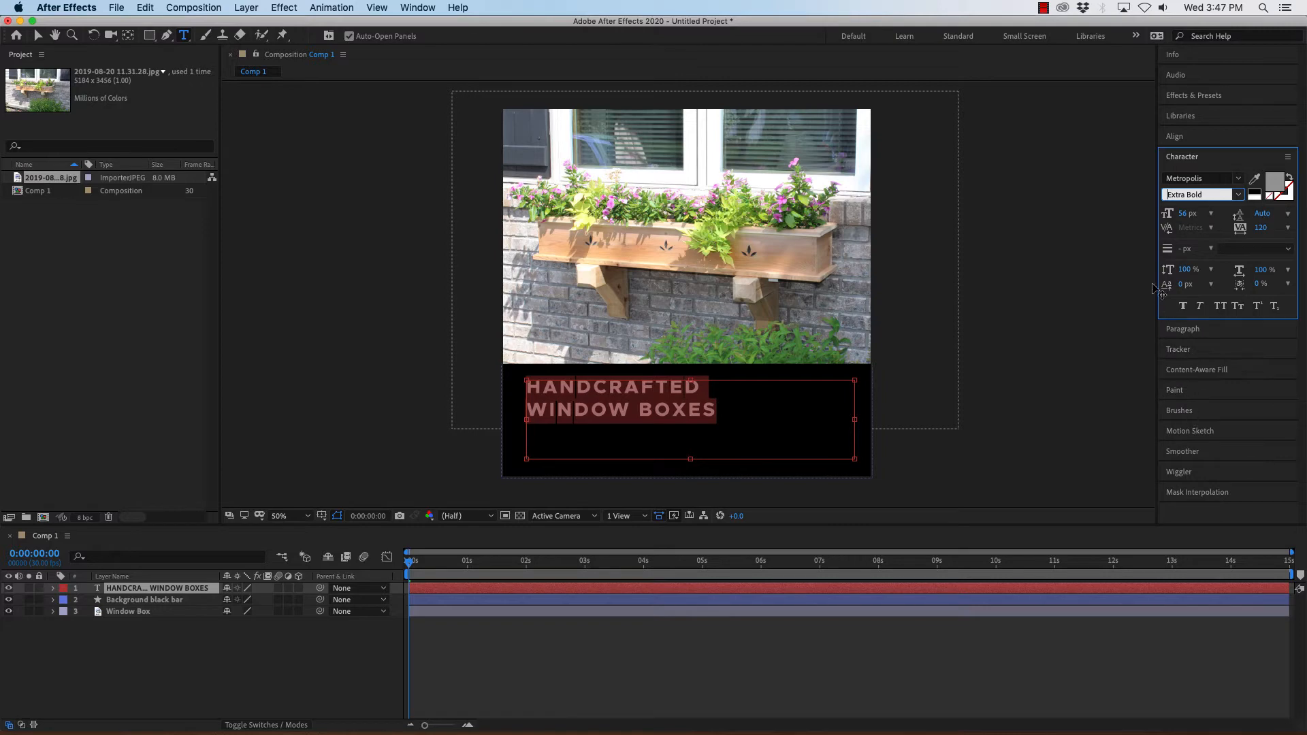
click(1237, 196)
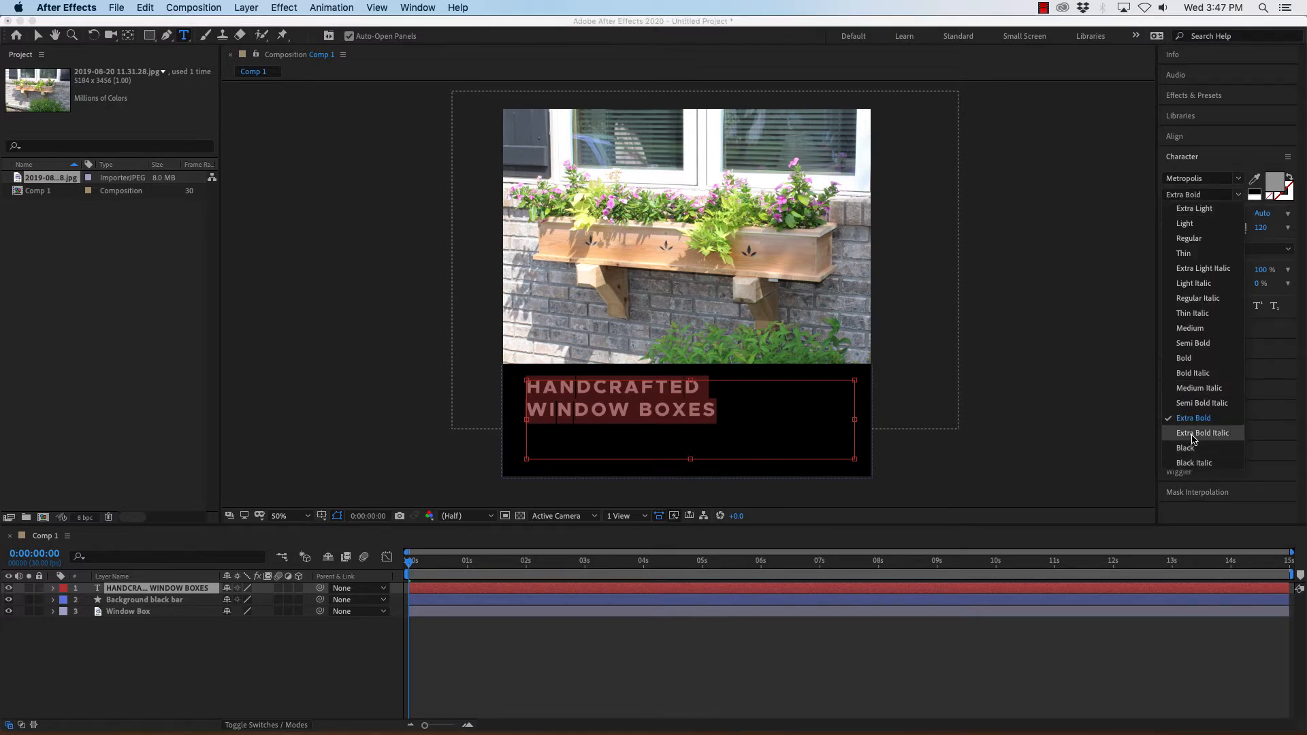
click(1188, 448)
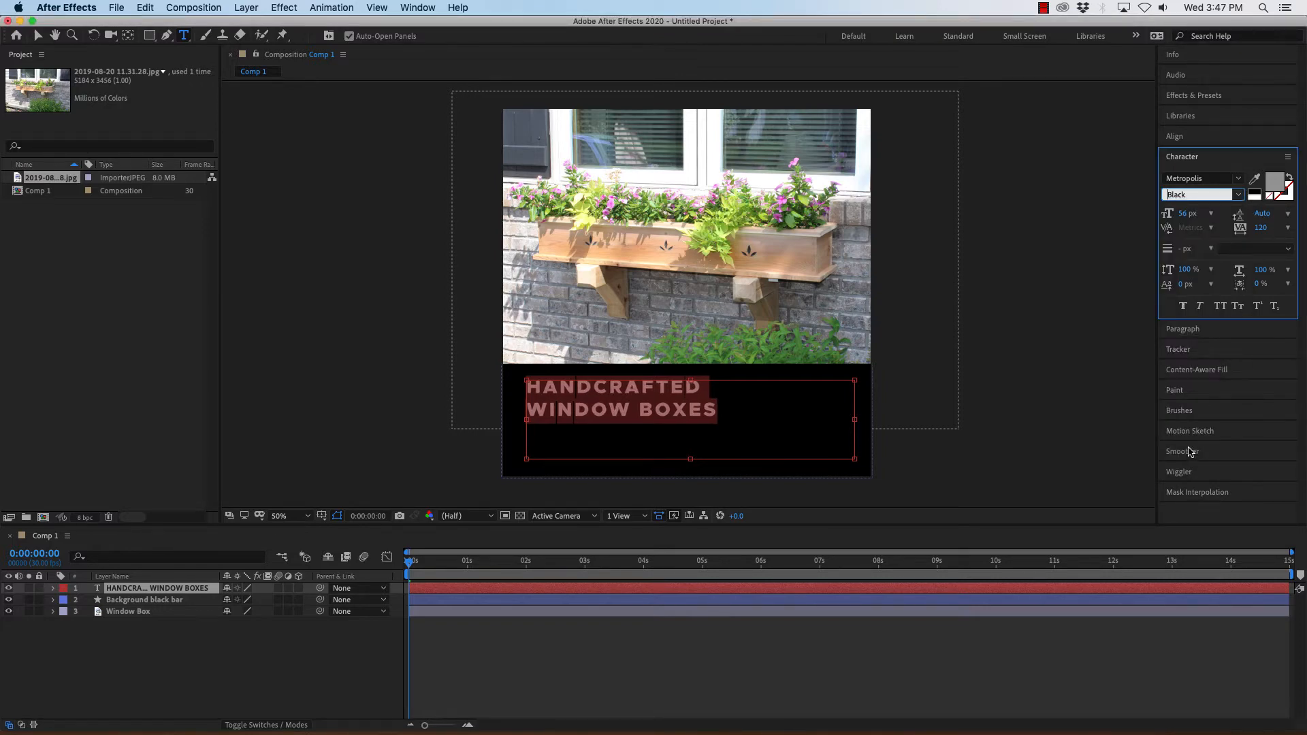
click(1240, 196)
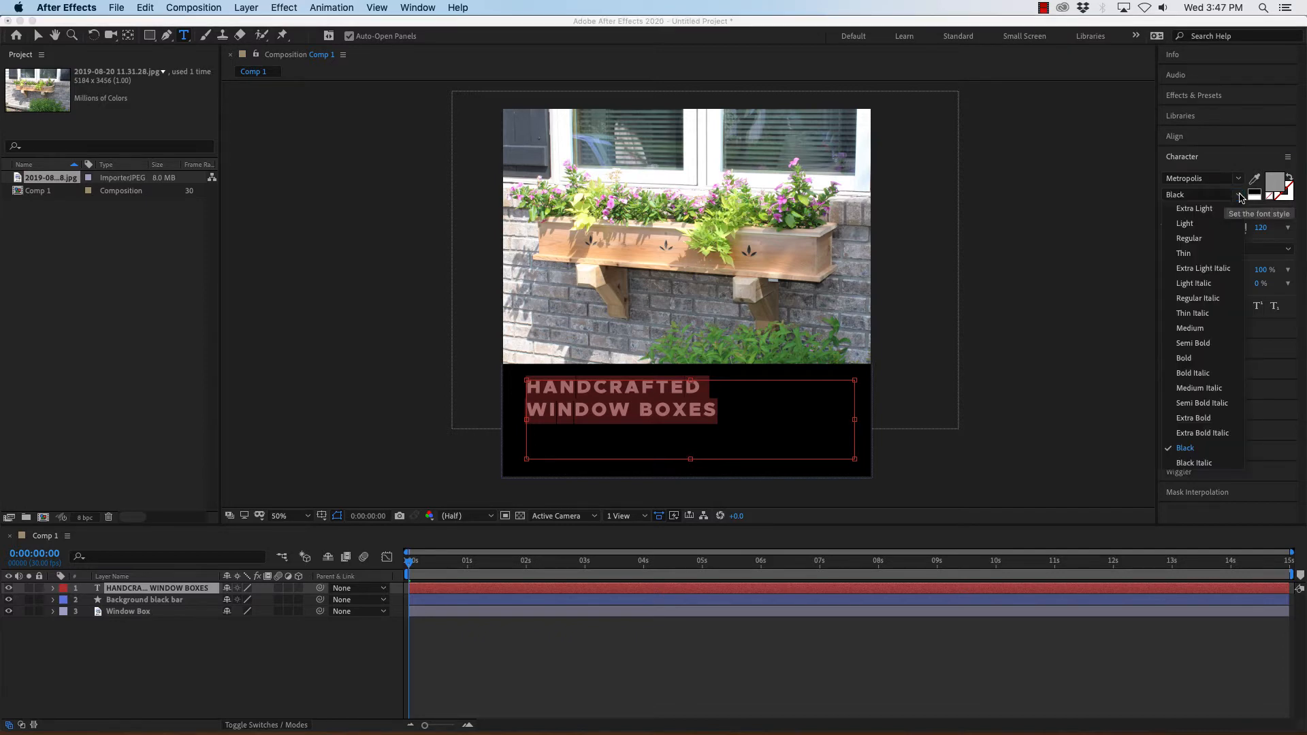
click(1198, 425)
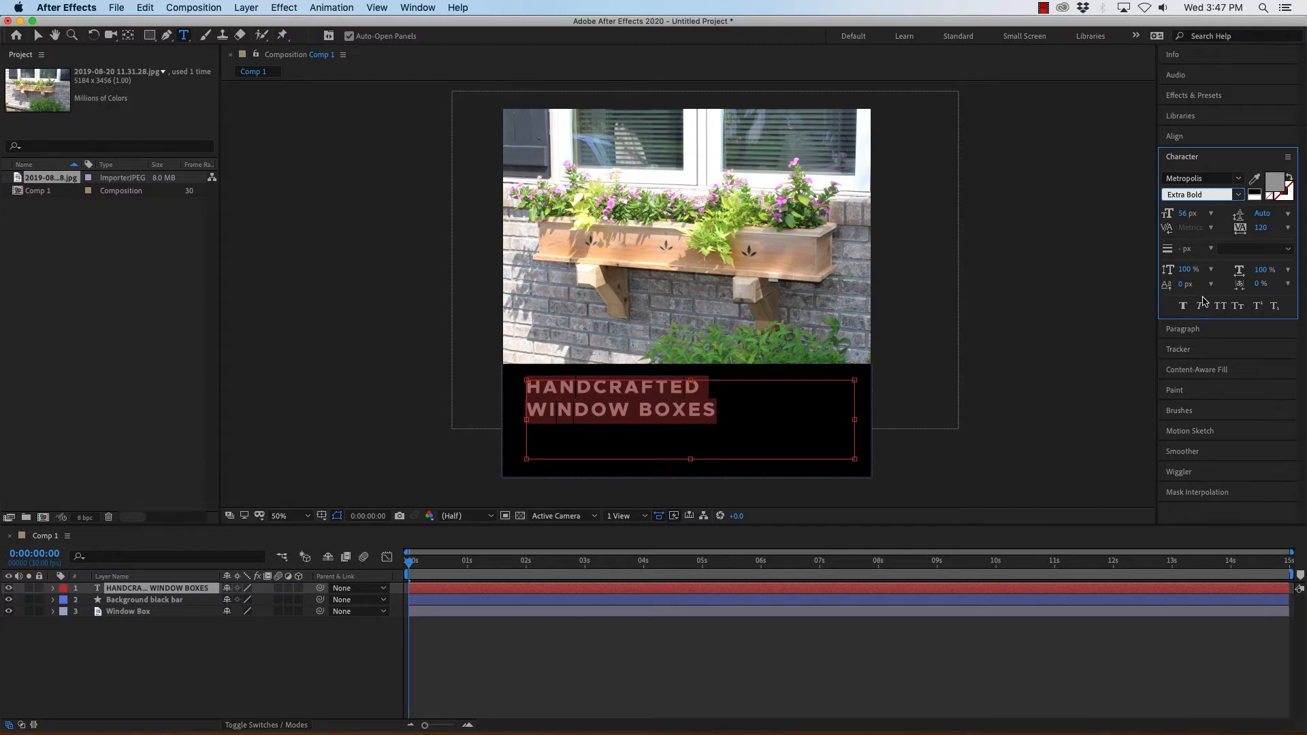
Center-align the paragraph text inside the text box.
click(1183, 329)
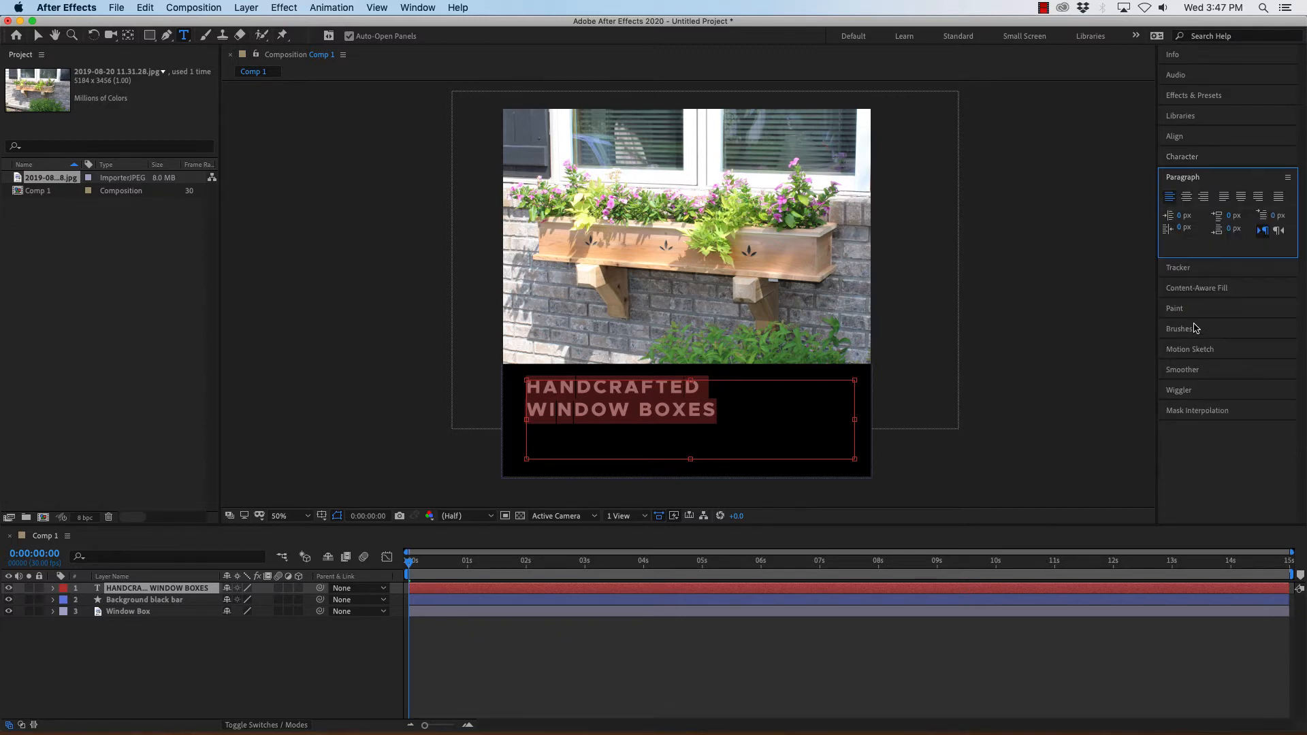
click(1187, 197)
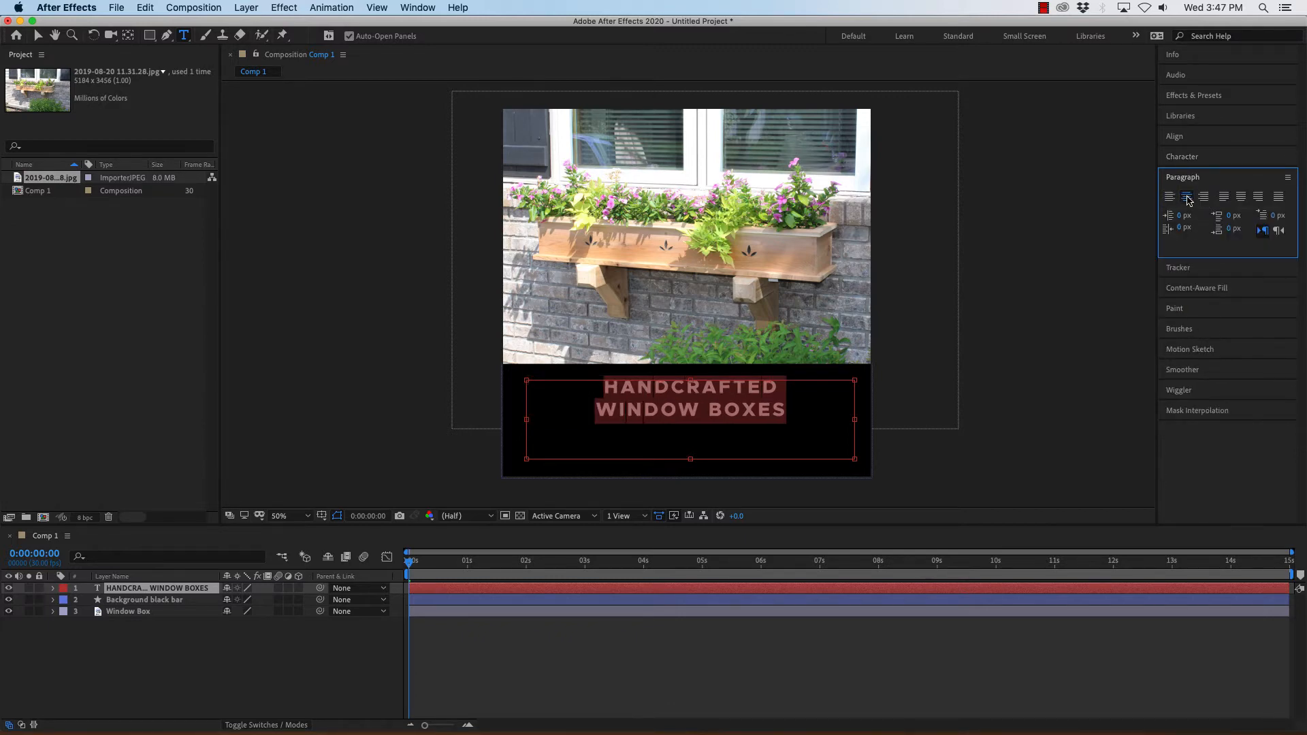
click(1191, 158)
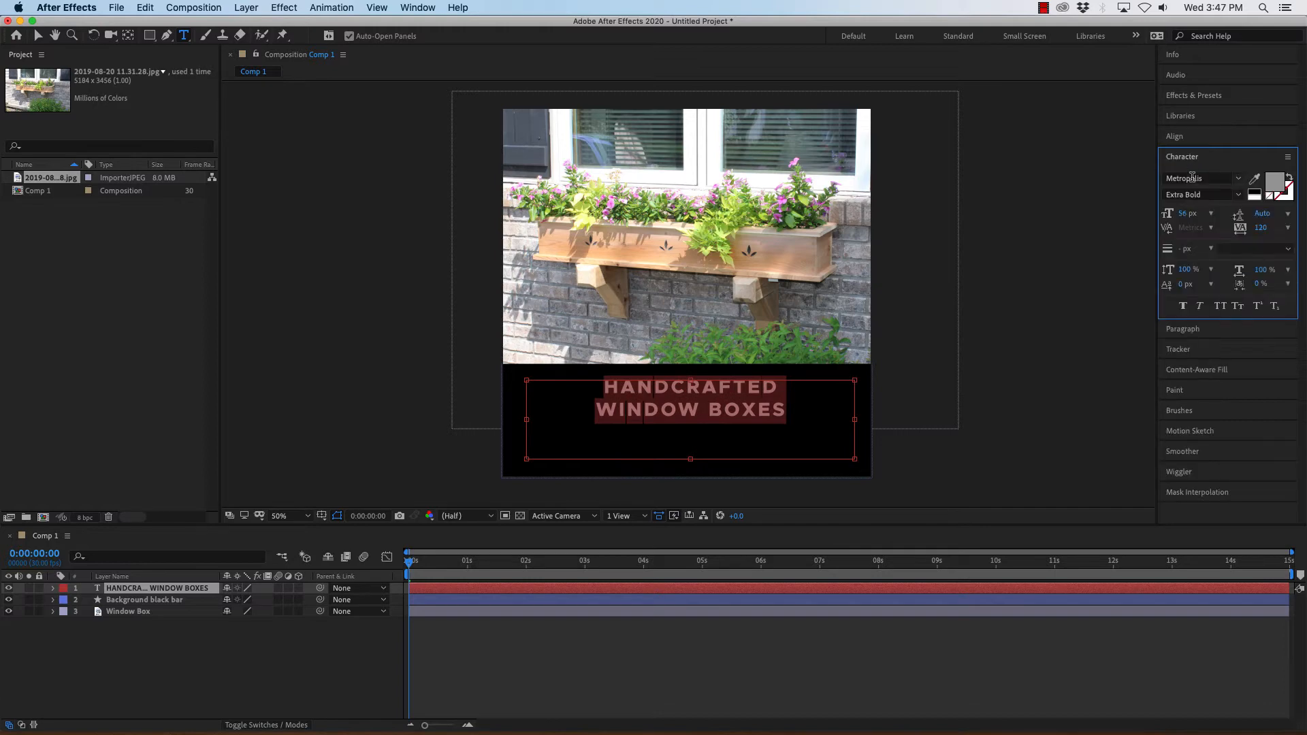
Increase the font size to 69 px and shorten the text box slightly from its bottom edge.
drag(1184, 214, 1191, 213)
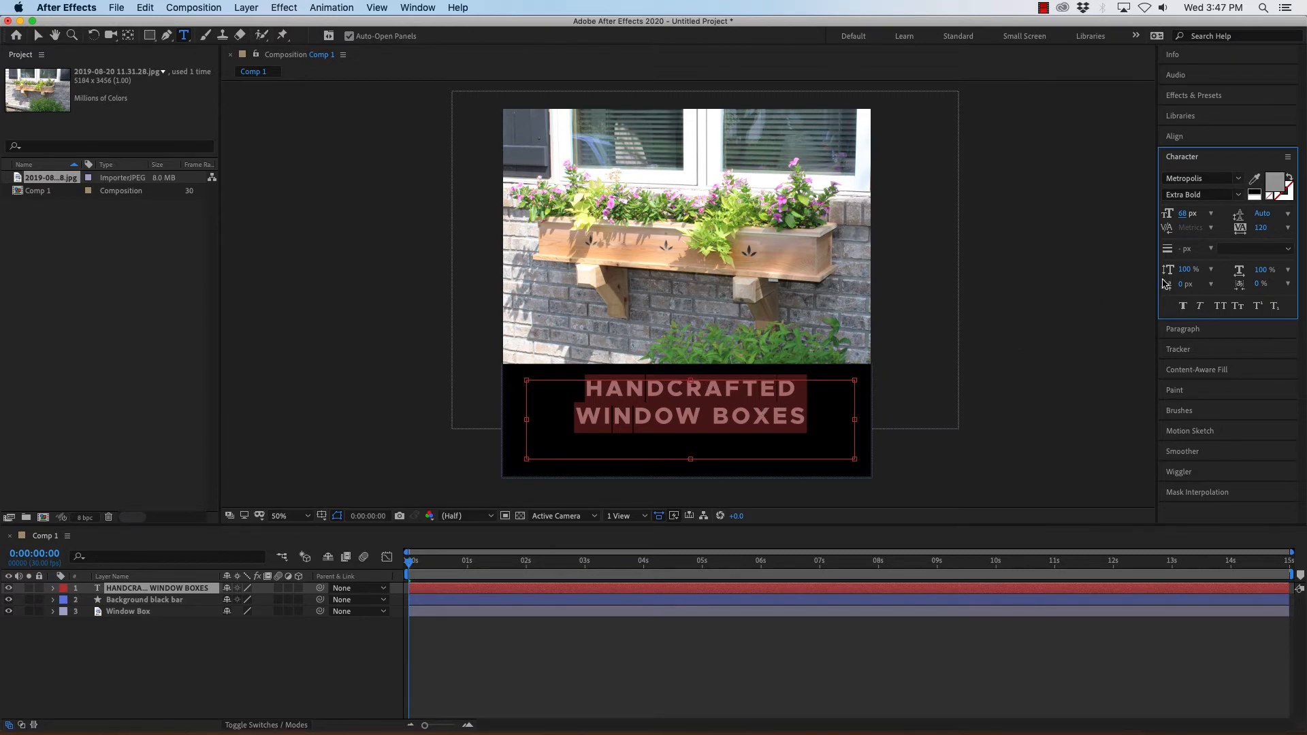
drag(1185, 214, 1186, 219)
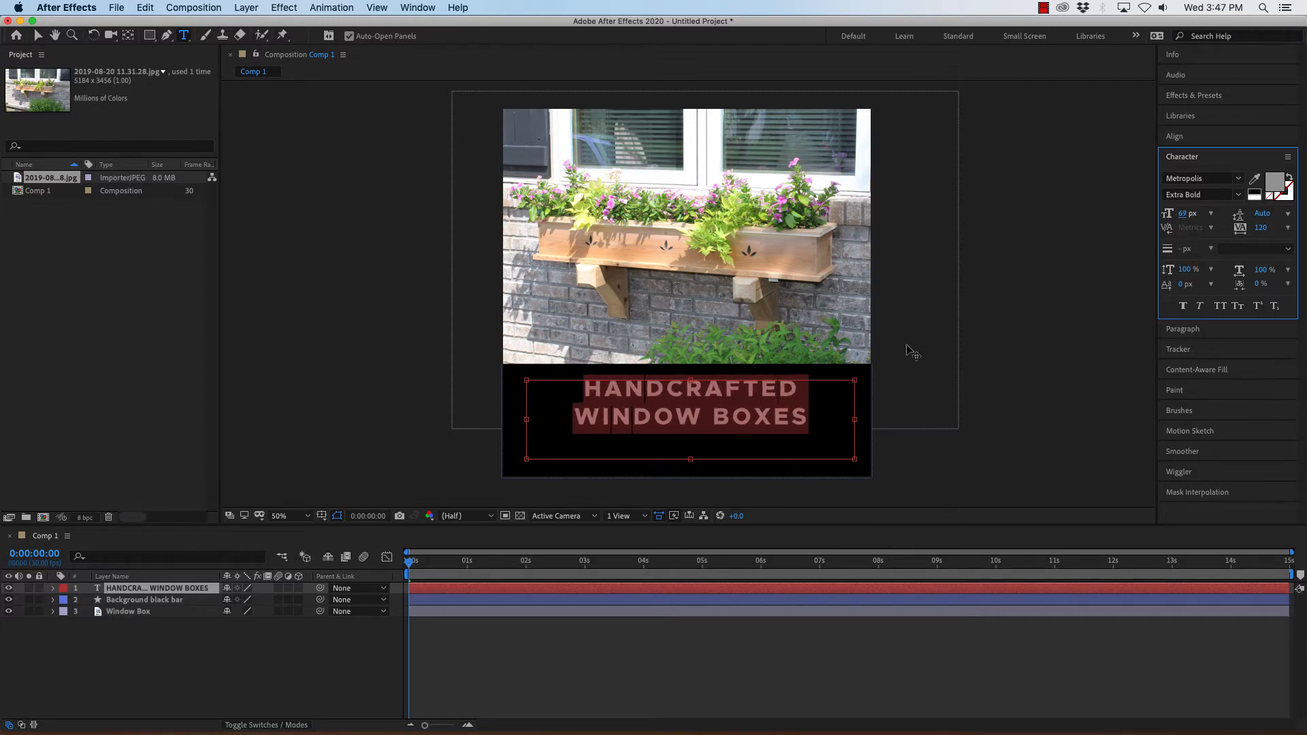
drag(690, 459, 692, 440)
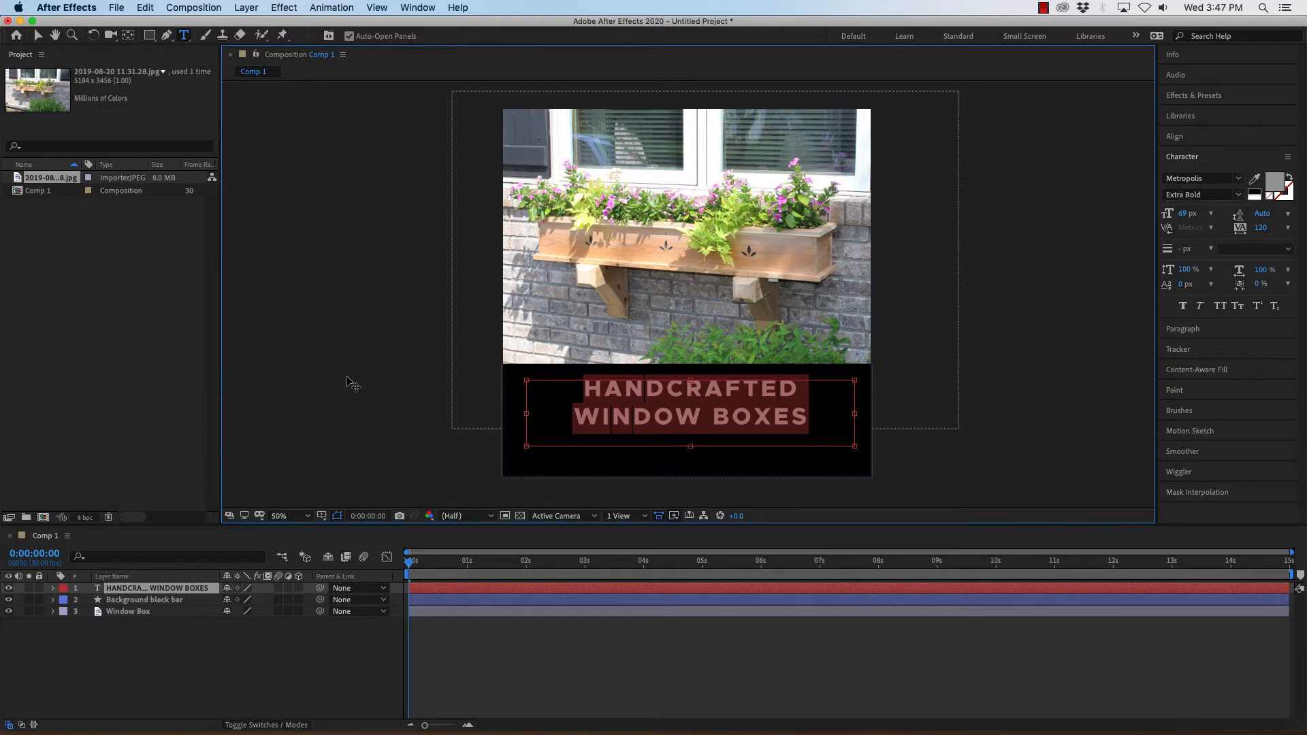
Select the text layer and nudge the text down and slightly left to sit centred in the black bar.
click(152, 589)
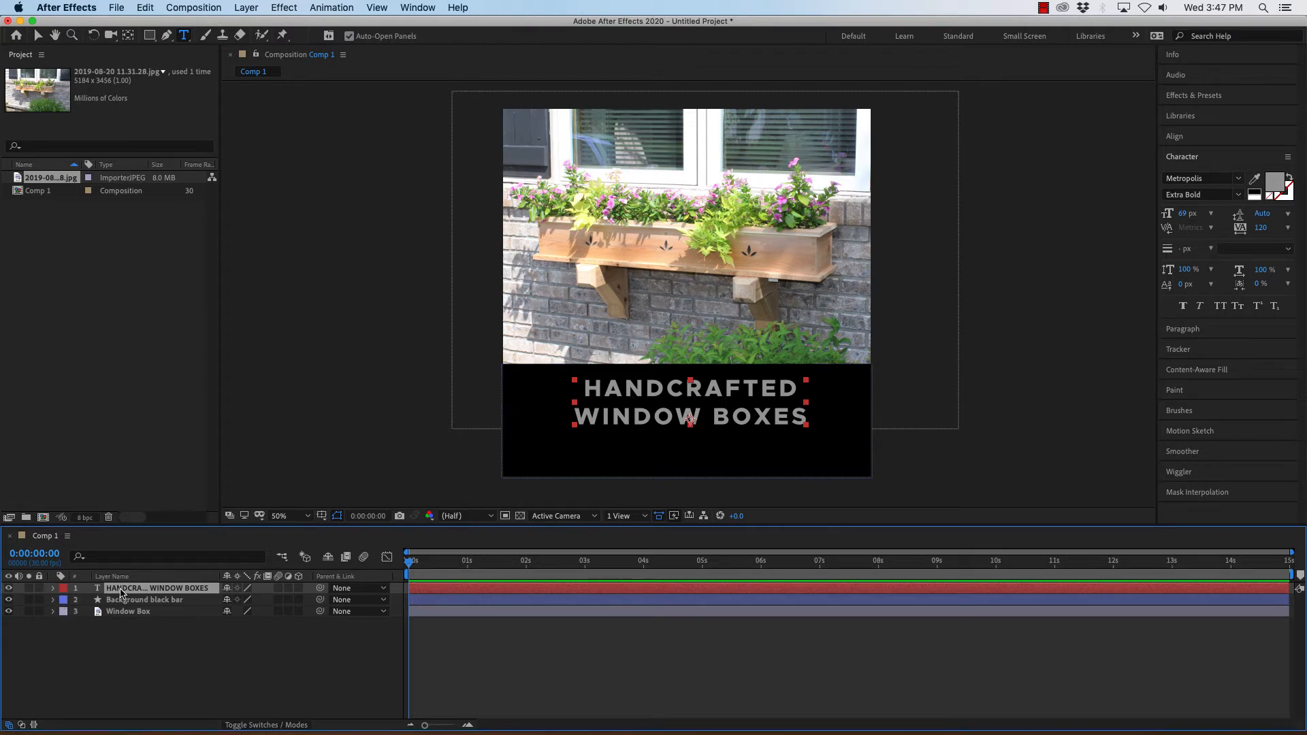
key(shift+Down)
key(shift+Down)
key(shift+Down)
key(shift+Down)
key(shift+Down)
key(shift+Down)
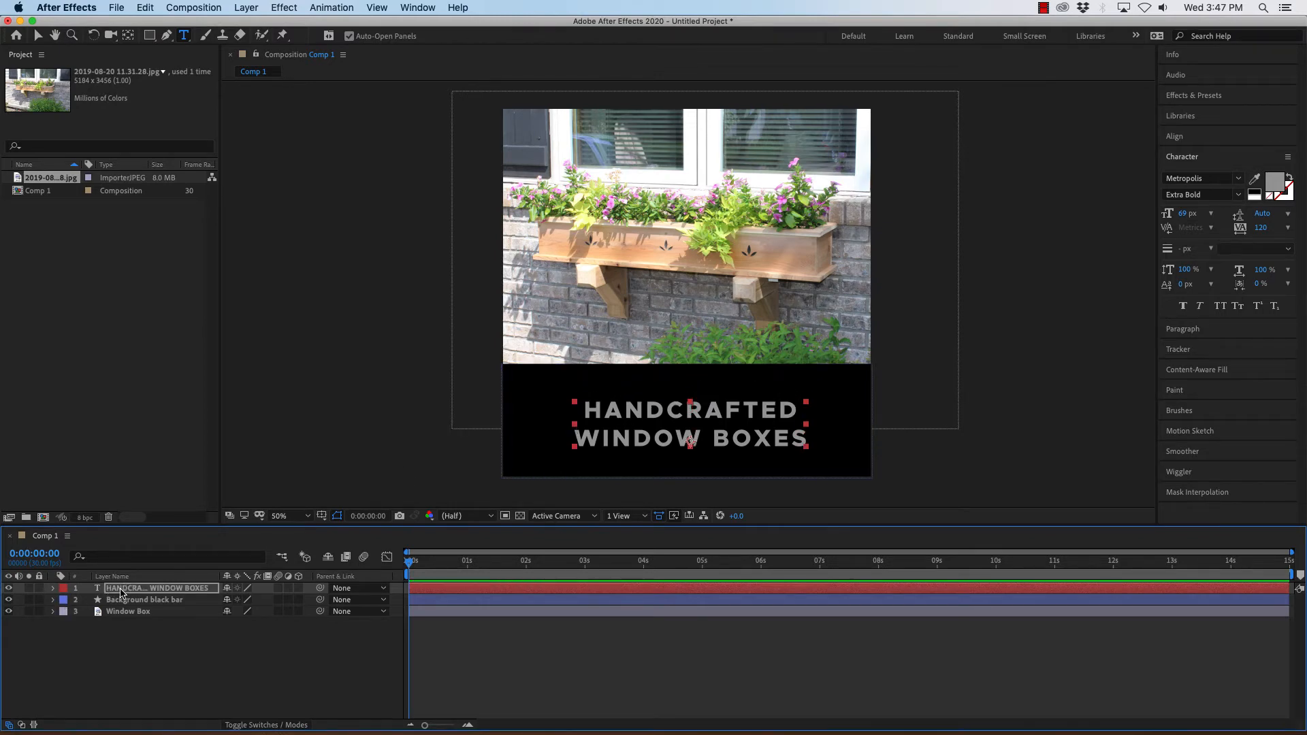
key(shift+Up)
key(shift+Up)
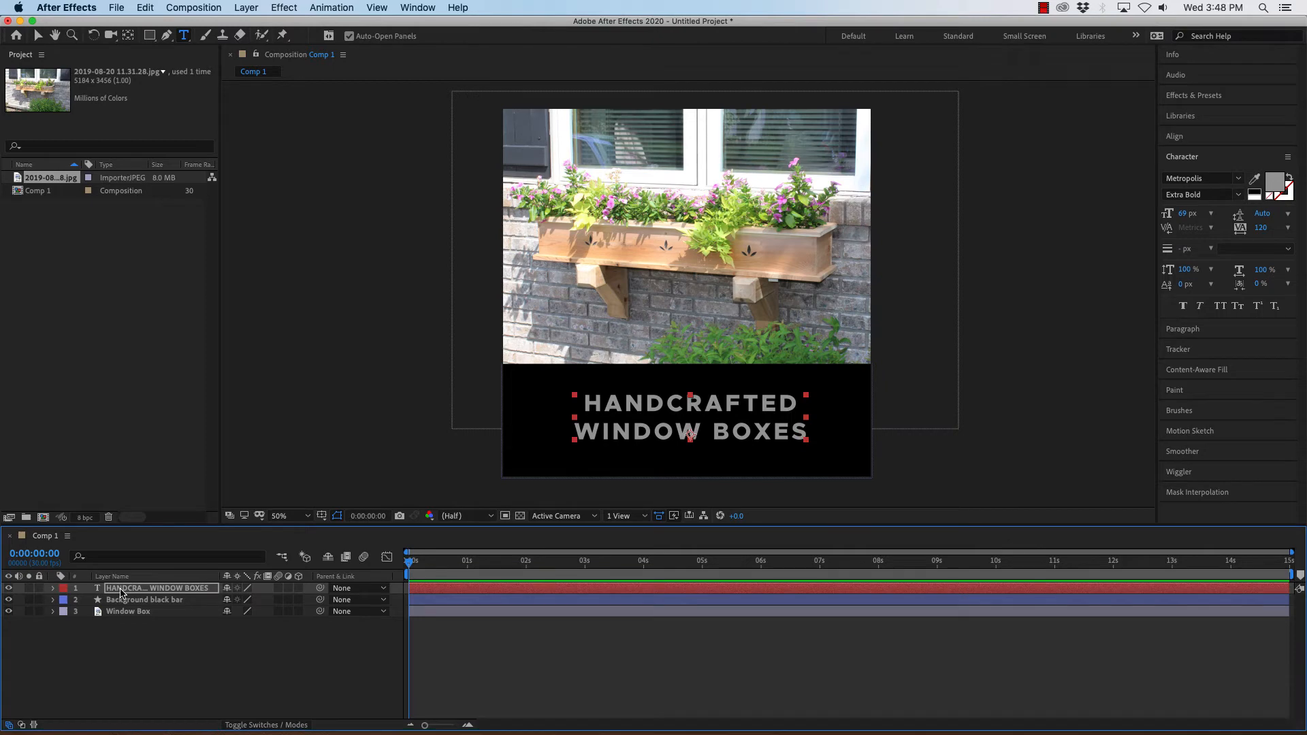
key(Down)
key(Down)
key(Down)
key(Down)
key(Down)
key(Down)
key(Down)
key(Down)
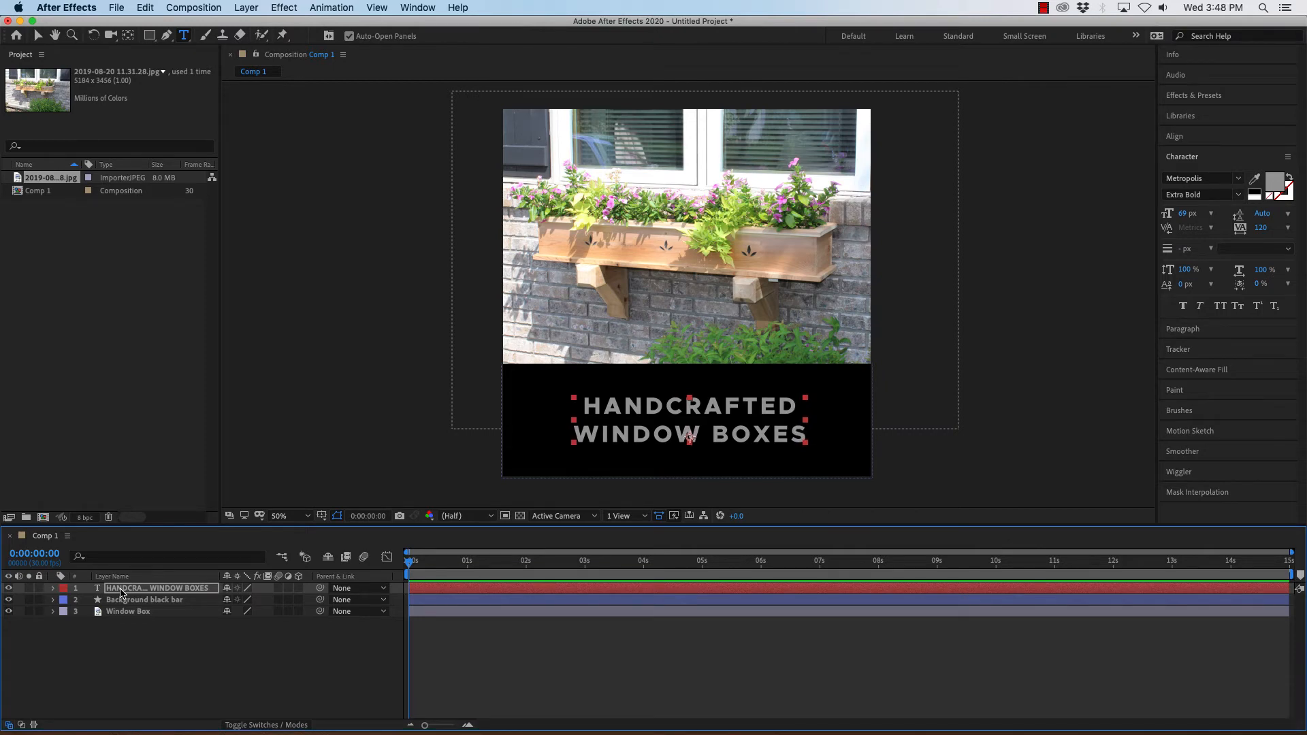
key(Left)
key(Left)
key(Left)
key(Left)
key(Left)
key(Left)
key(Left)
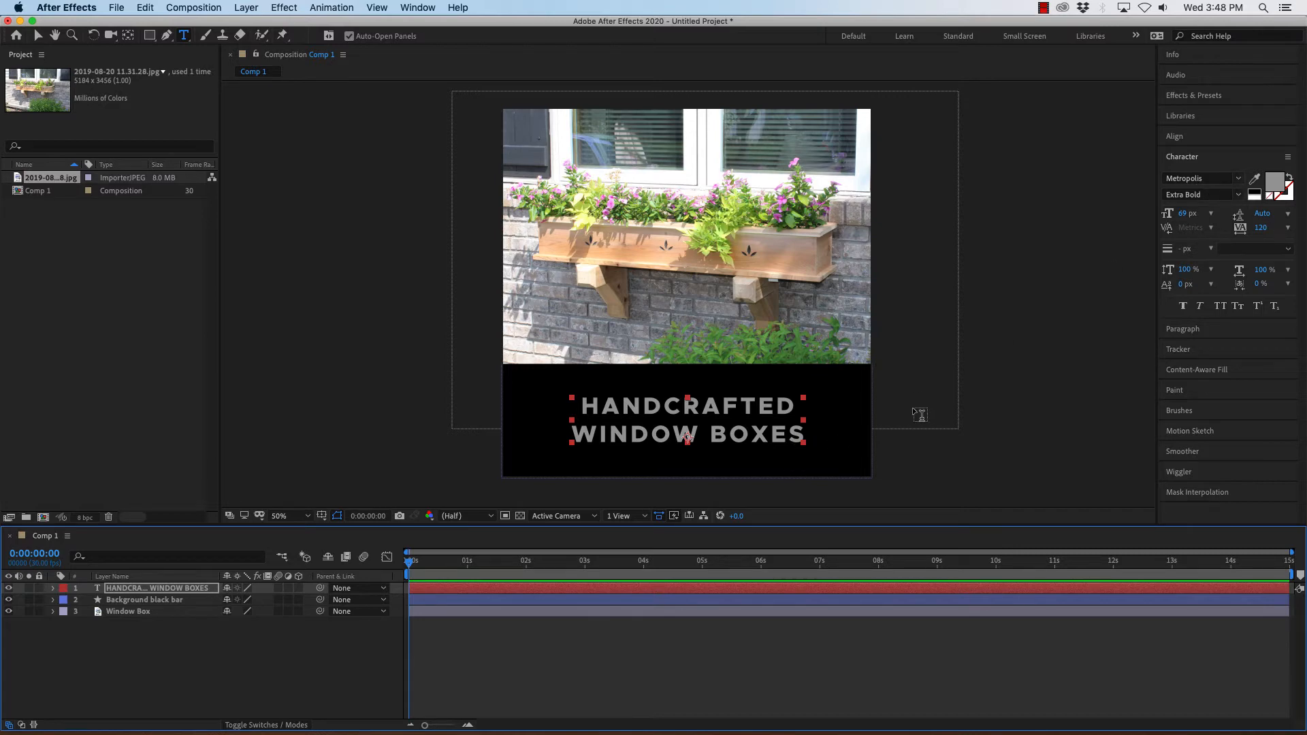
Narrow the application window to reveal the desktop and import the photo 2019-08-18 16.31.38.jpg into the project.
click(120, 666)
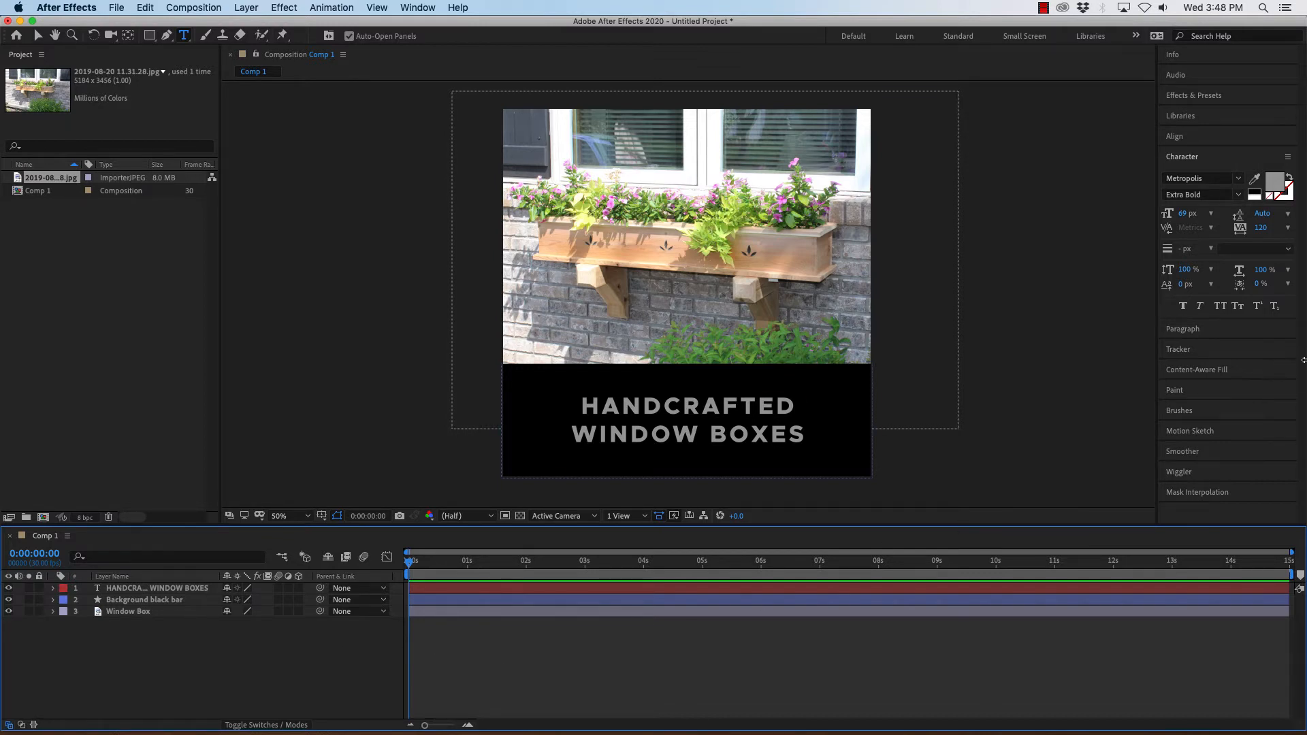
drag(1304, 359, 1085, 359)
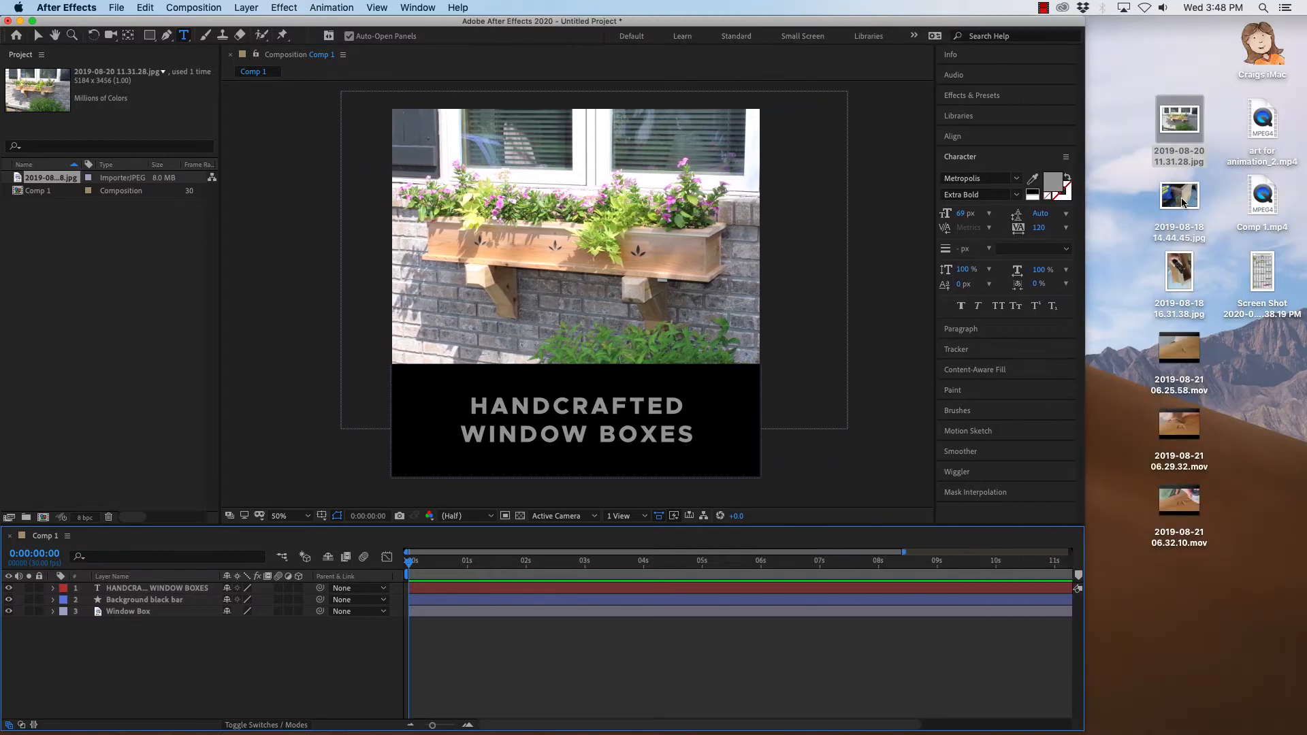
drag(1183, 272, 113, 340)
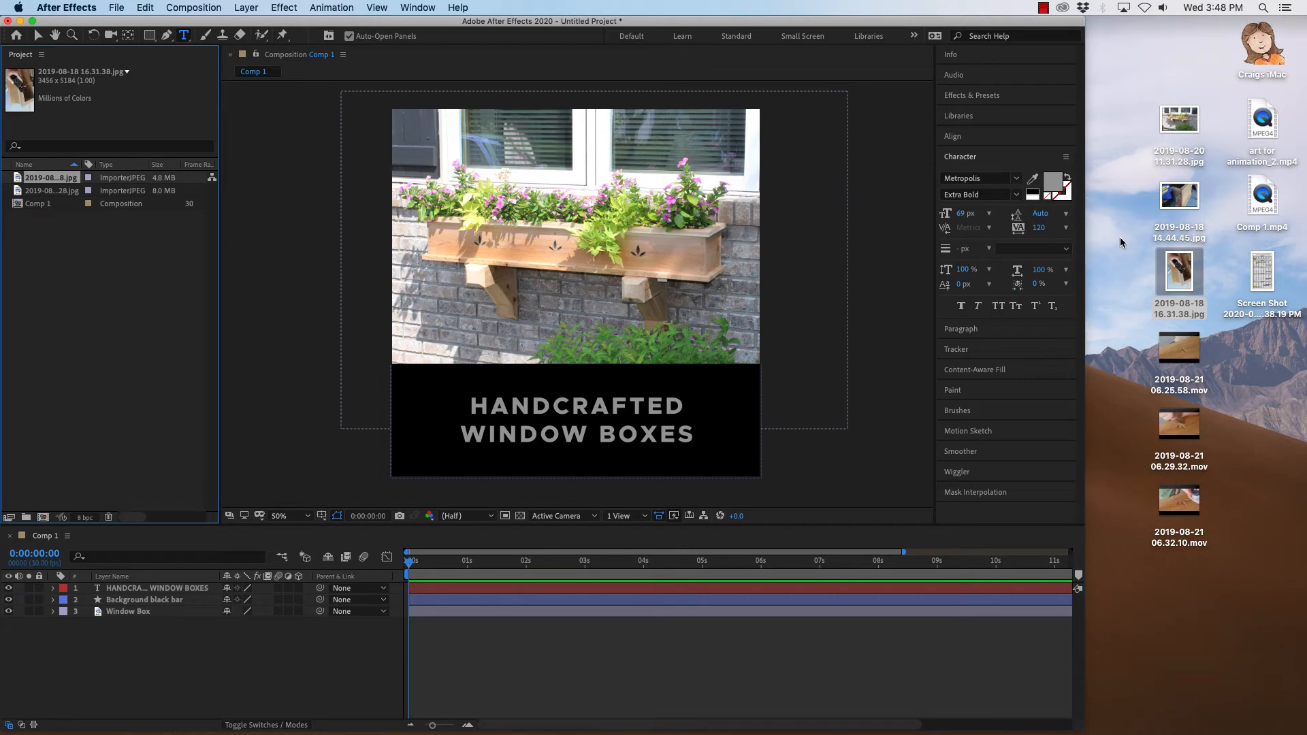
Preview the woodworking photos and video clips on the desktop, then restore the application window to full width.
mouse_move(1186, 197)
mouse_down()
mouse_move(370, 297)
mouse_move(1193, 198)
mouse_up()
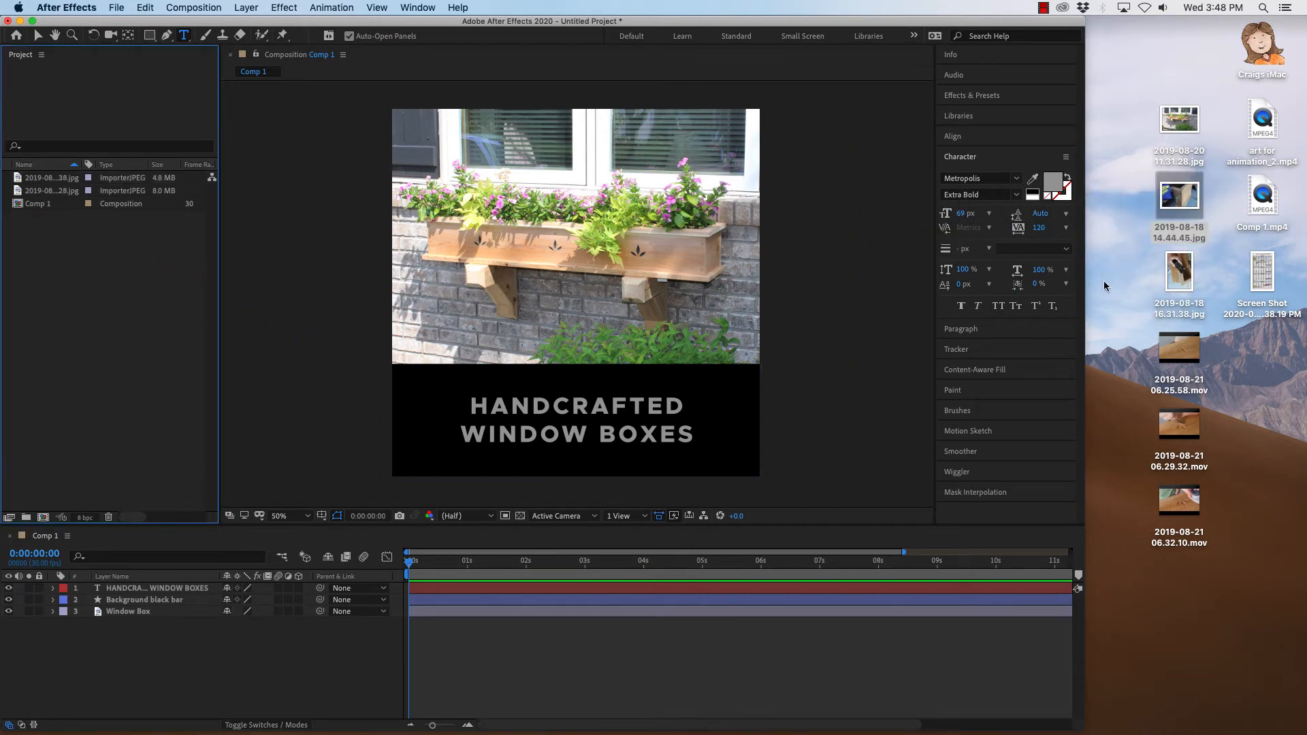
click(1180, 206)
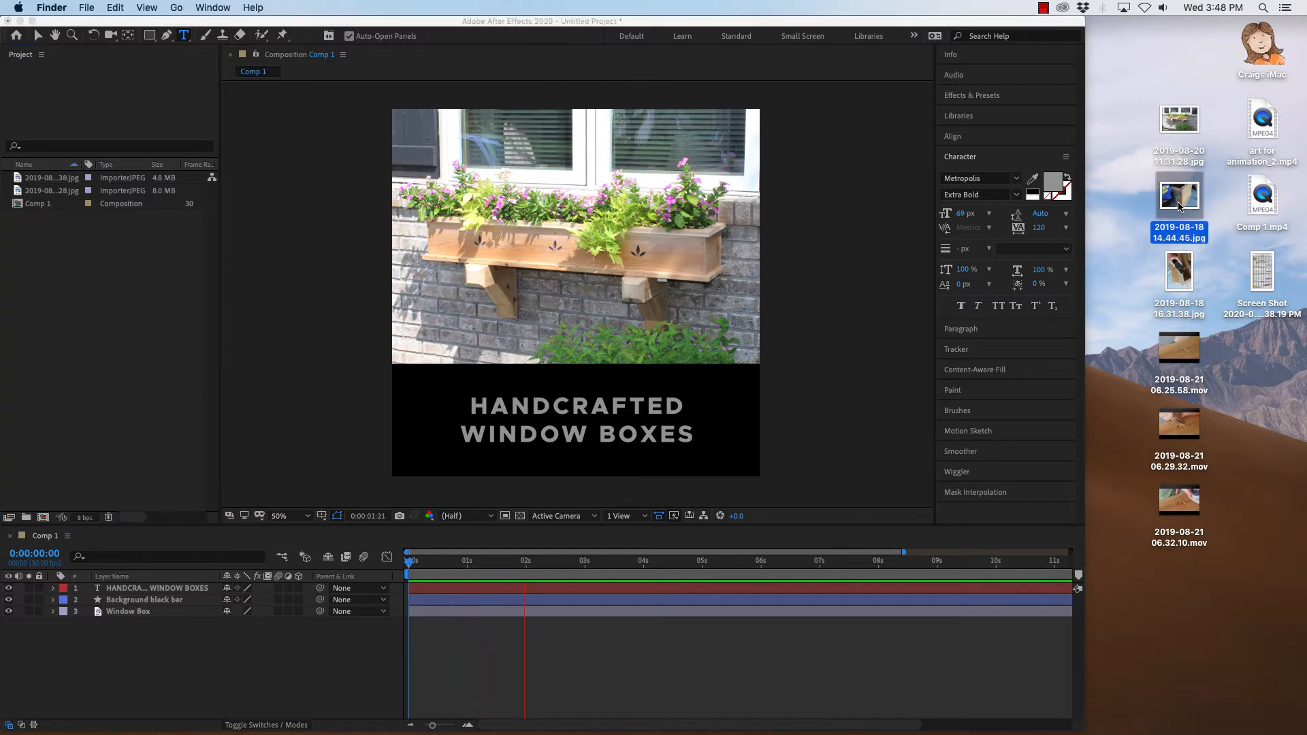
click(409, 563)
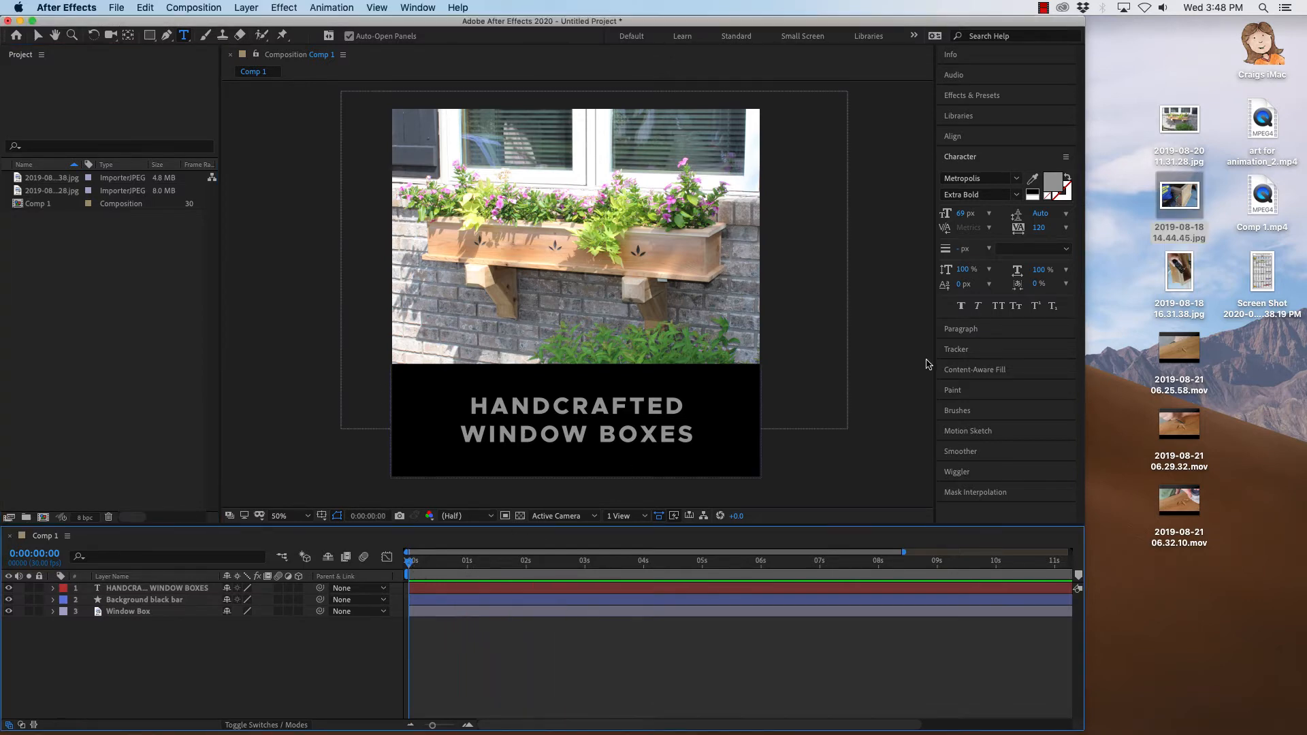
click(1195, 197)
key(space)
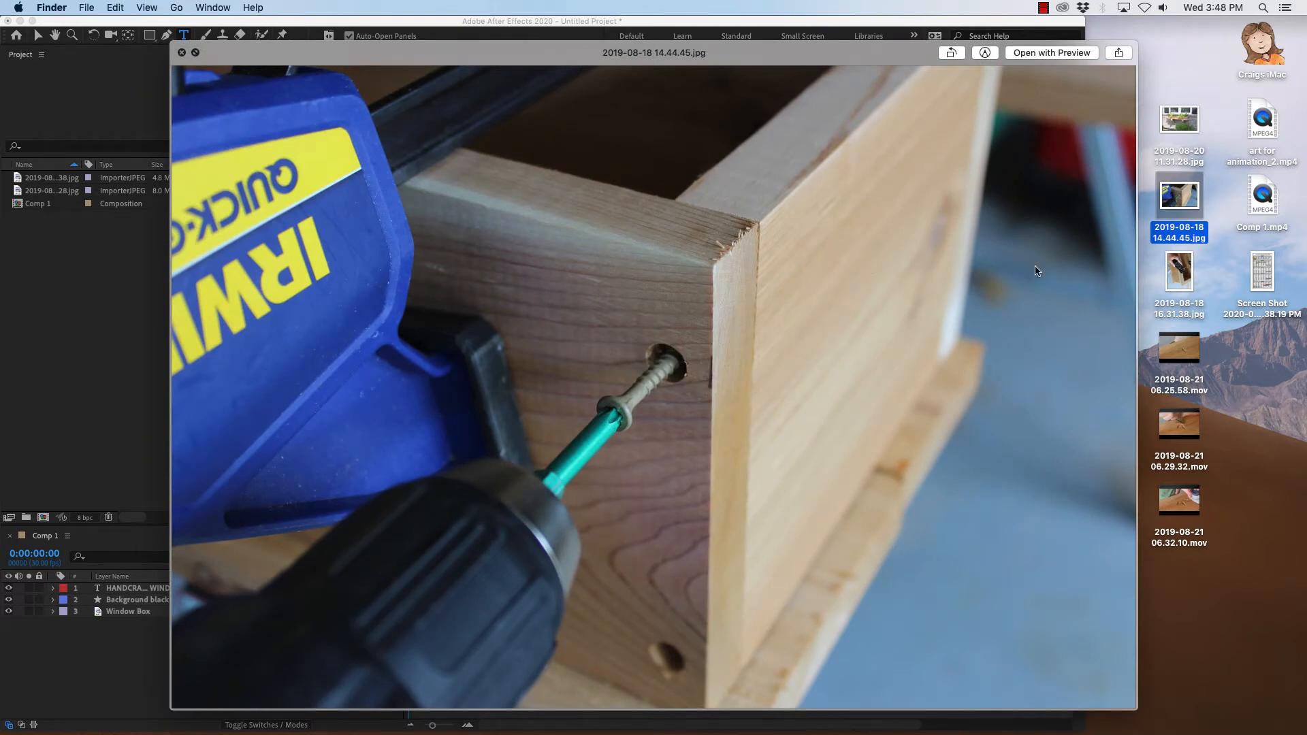
key(space)
click(1182, 275)
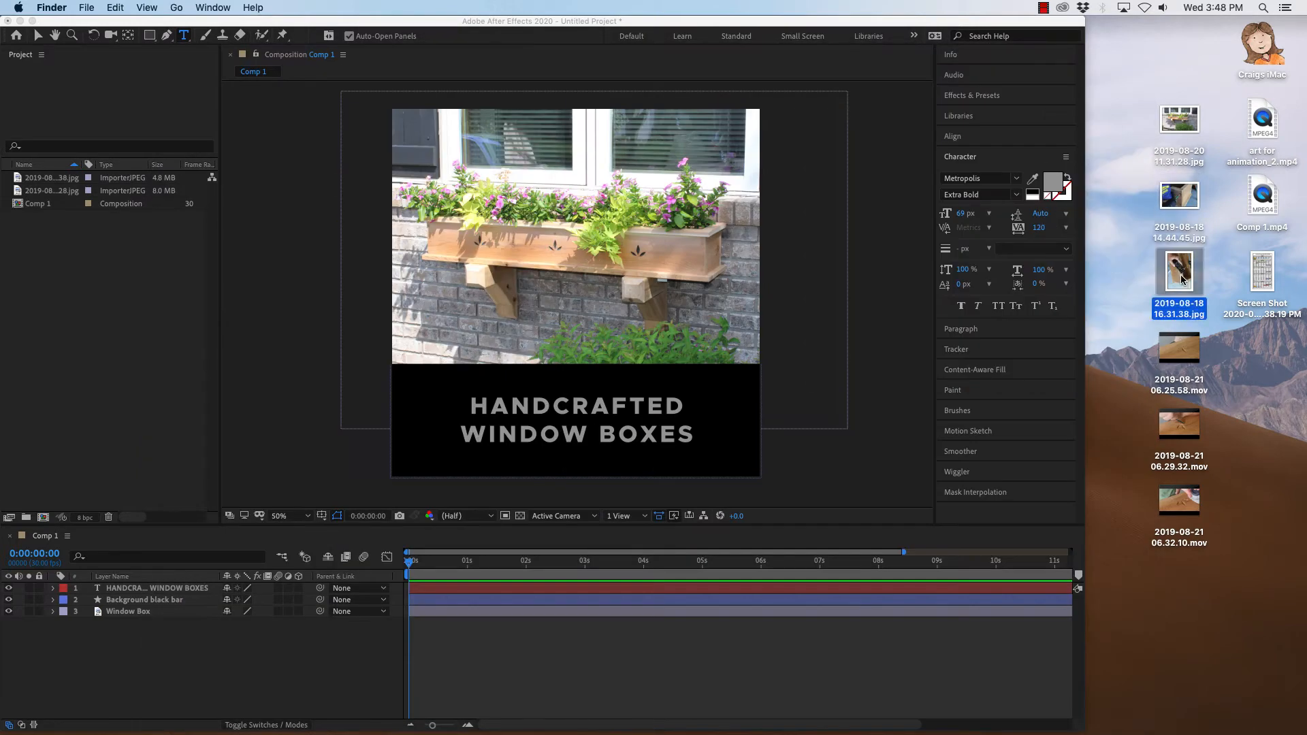
key(space)
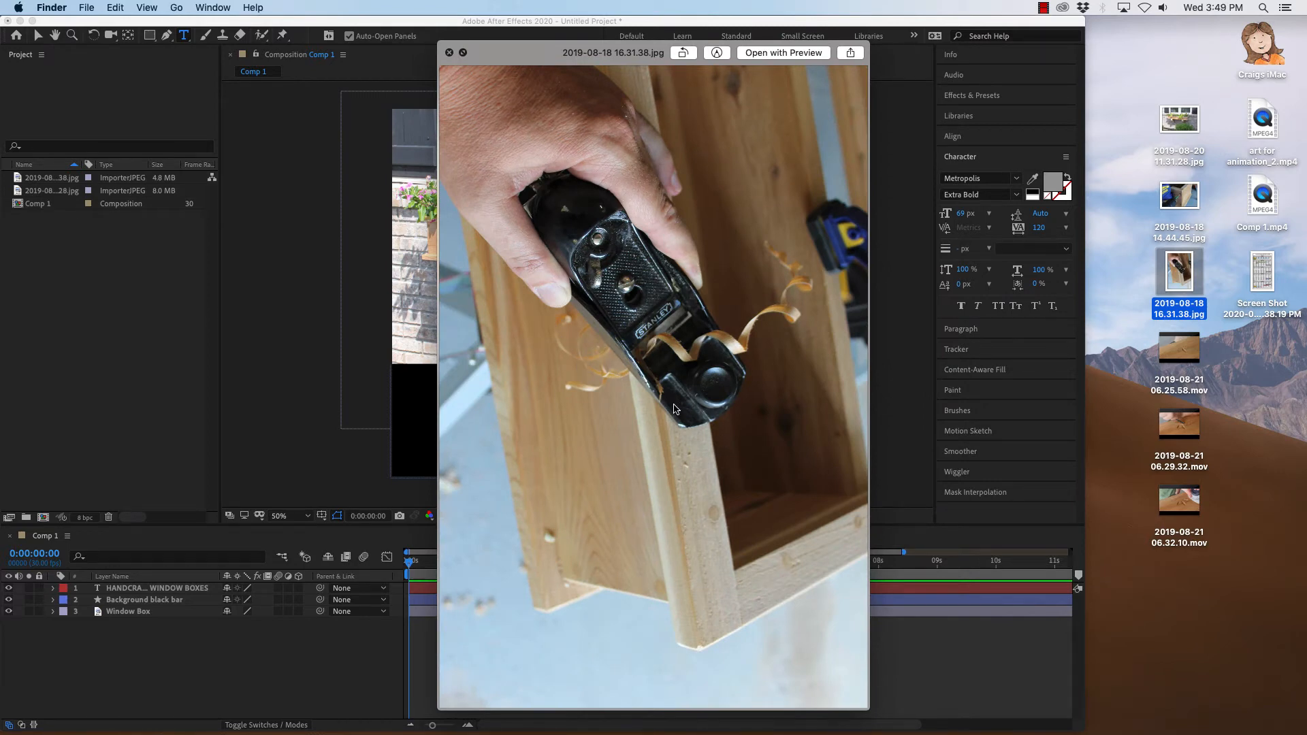
key(space)
click(1123, 294)
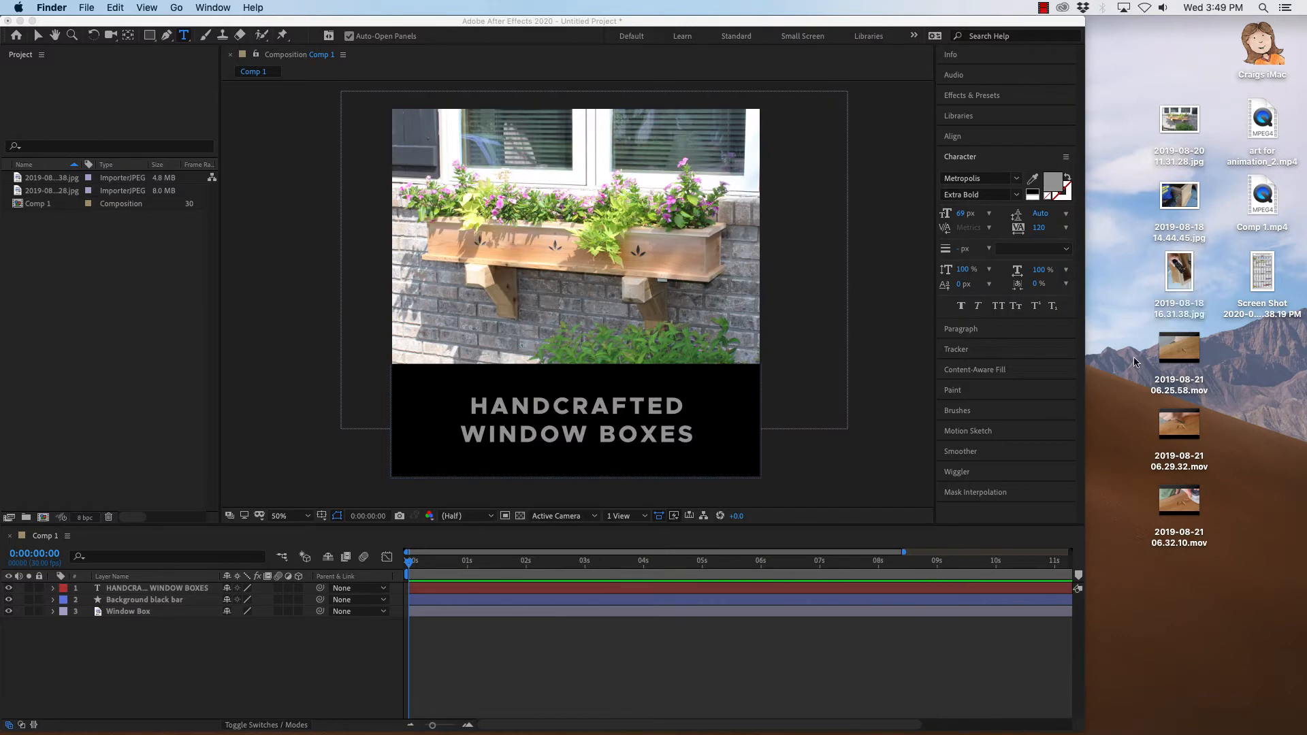
mouse_move(1192, 359)
drag(1137, 348, 1187, 503)
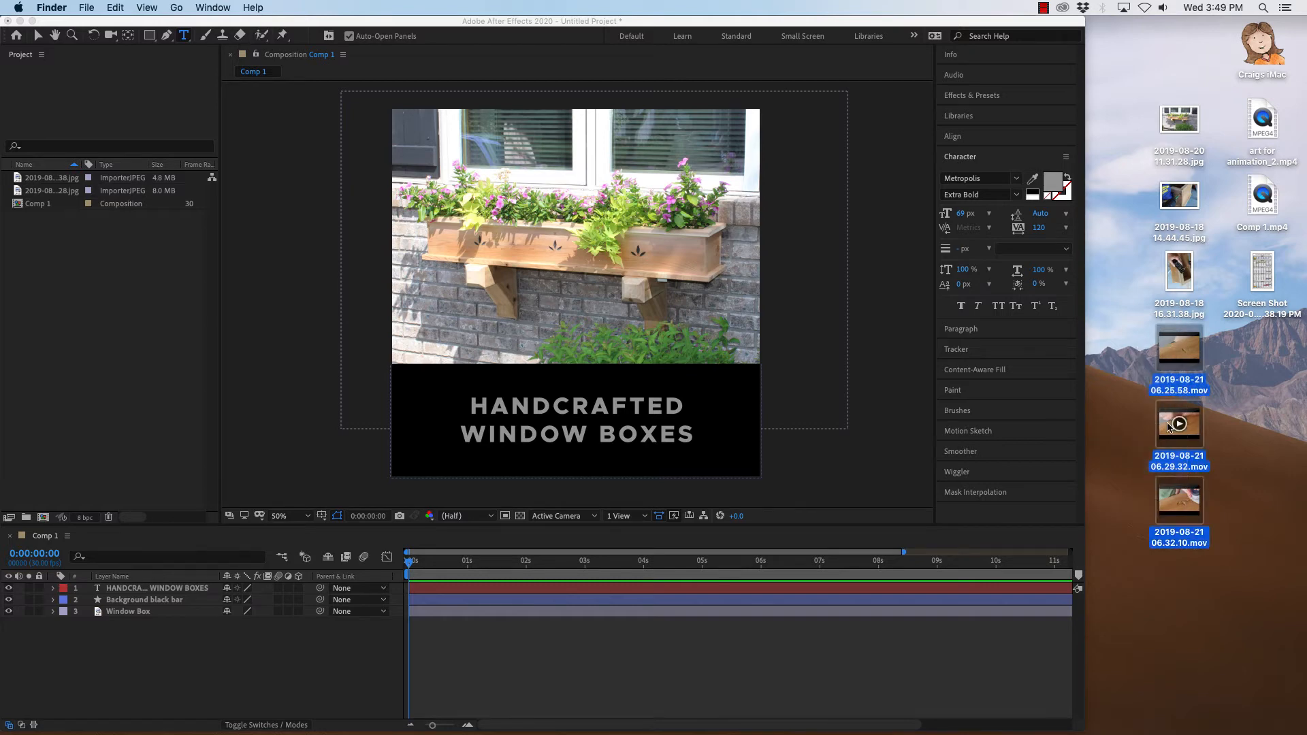
click(1143, 354)
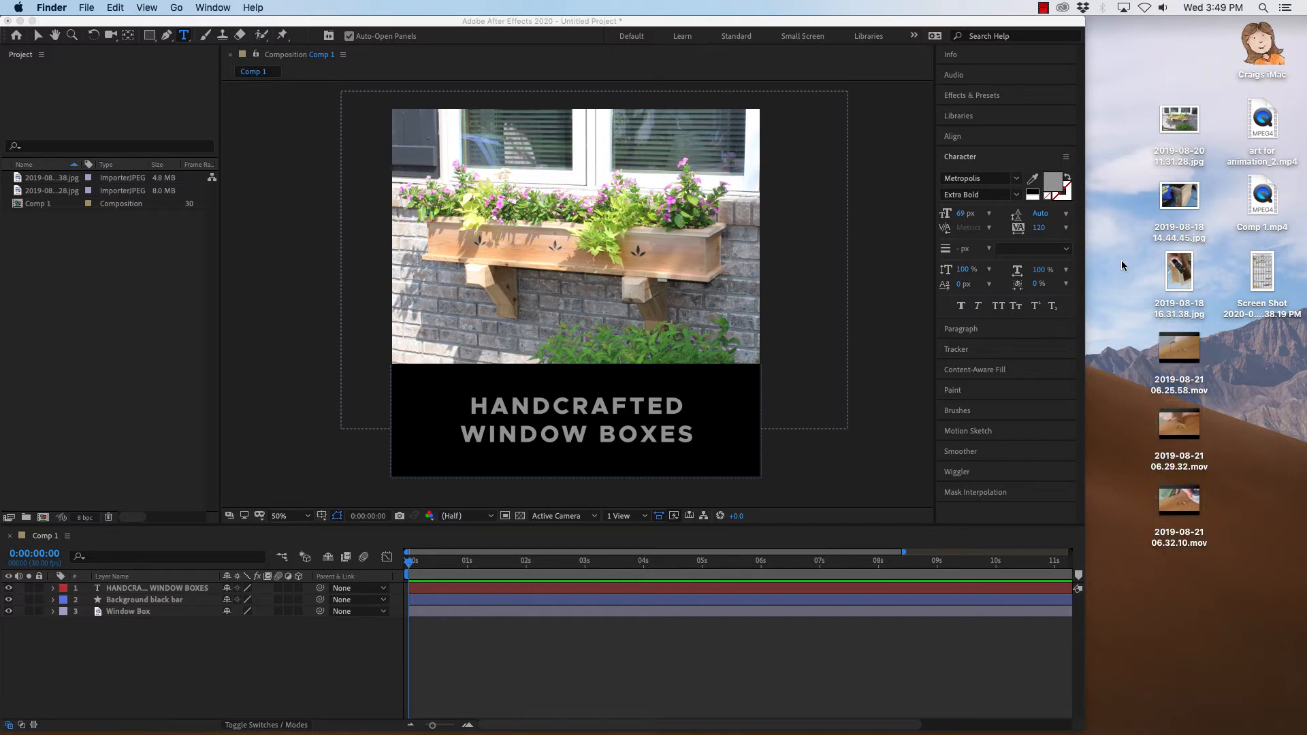
click(1085, 258)
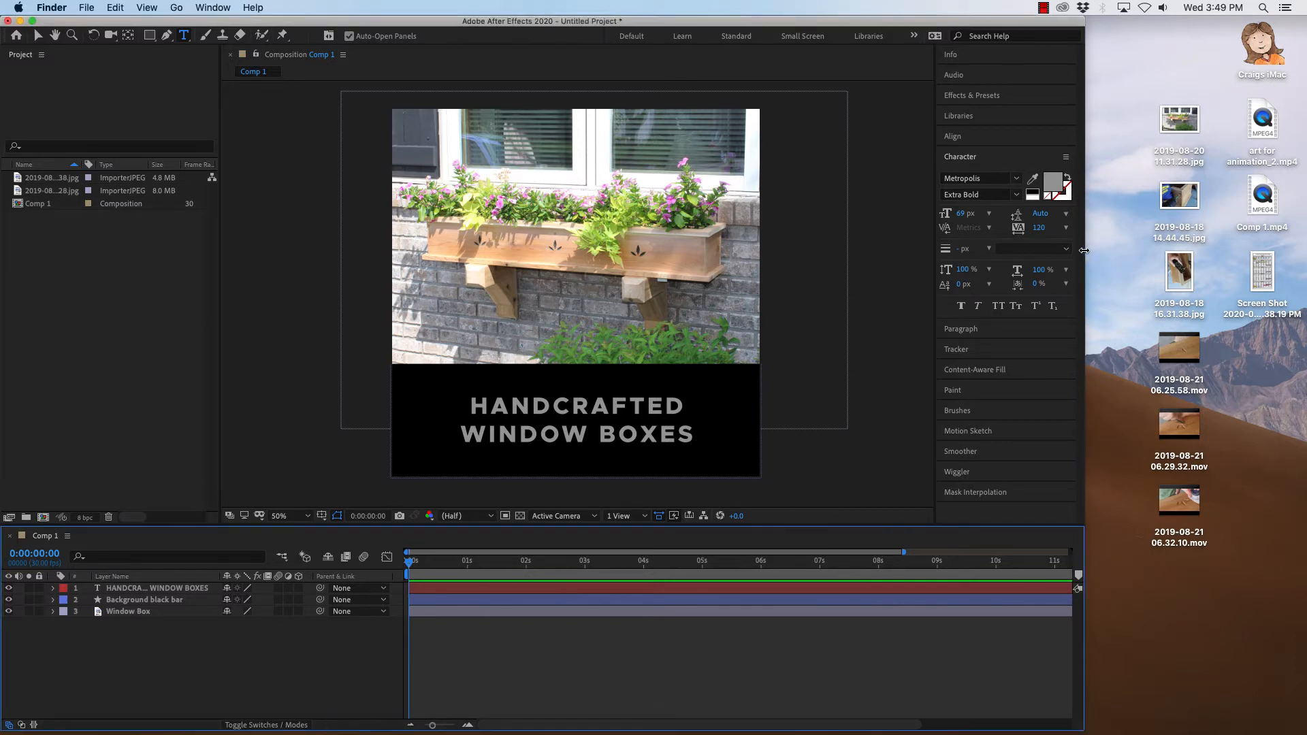
drag(1085, 252, 1306, 253)
mouse_move(341, 723)
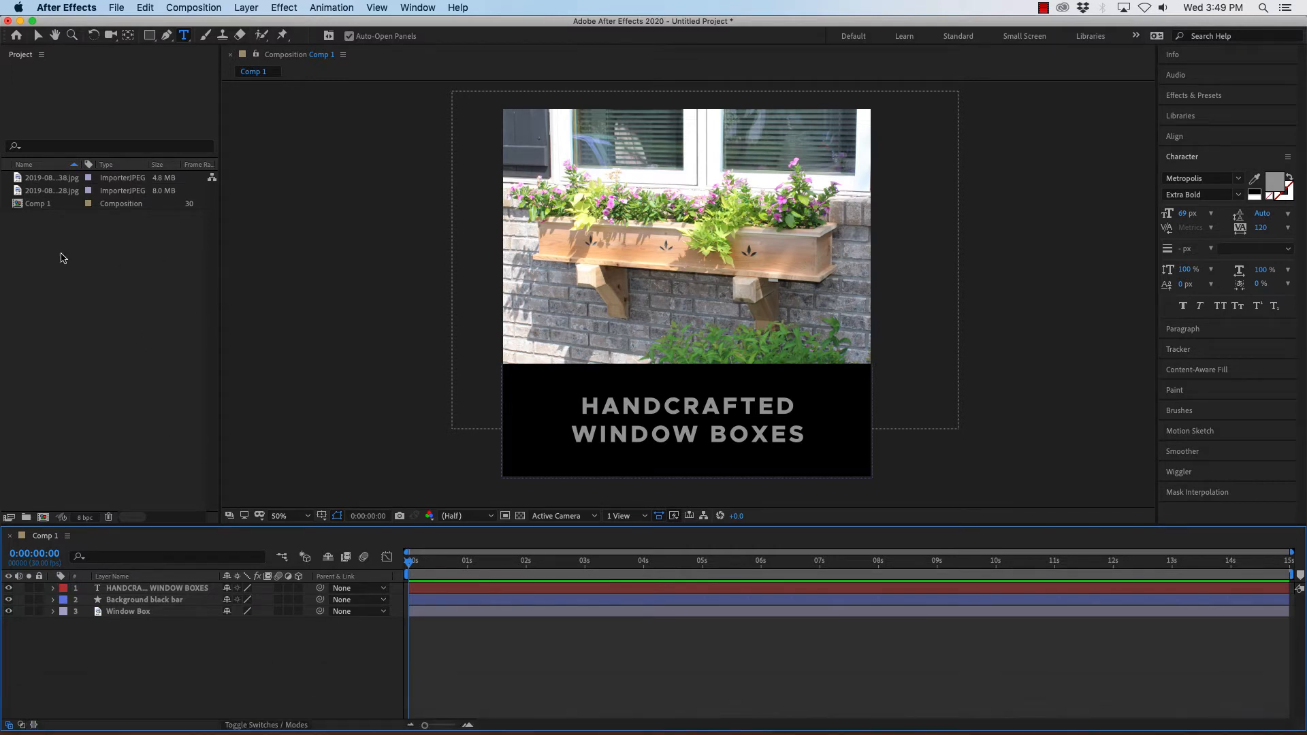
Add the 2019-08-18 16.31.38.jpg photo to the composition as a new bottom layer.
click(30, 192)
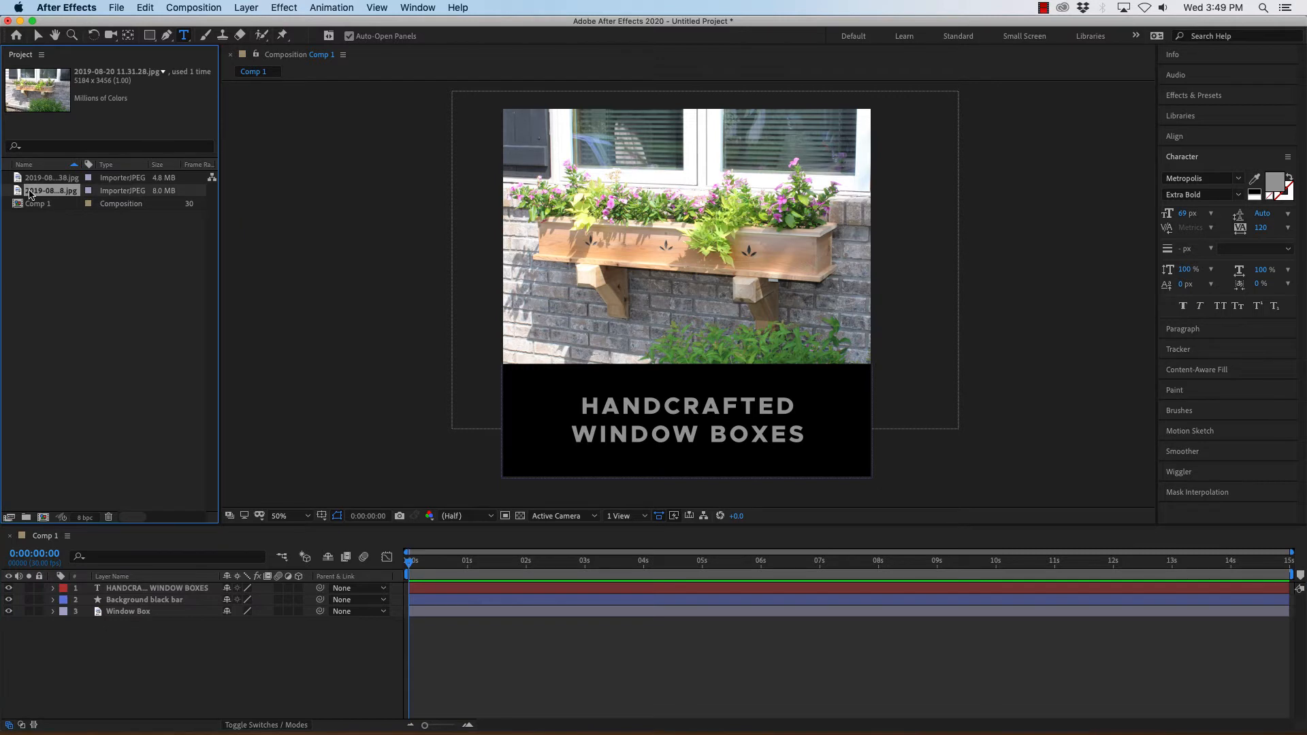
click(26, 180)
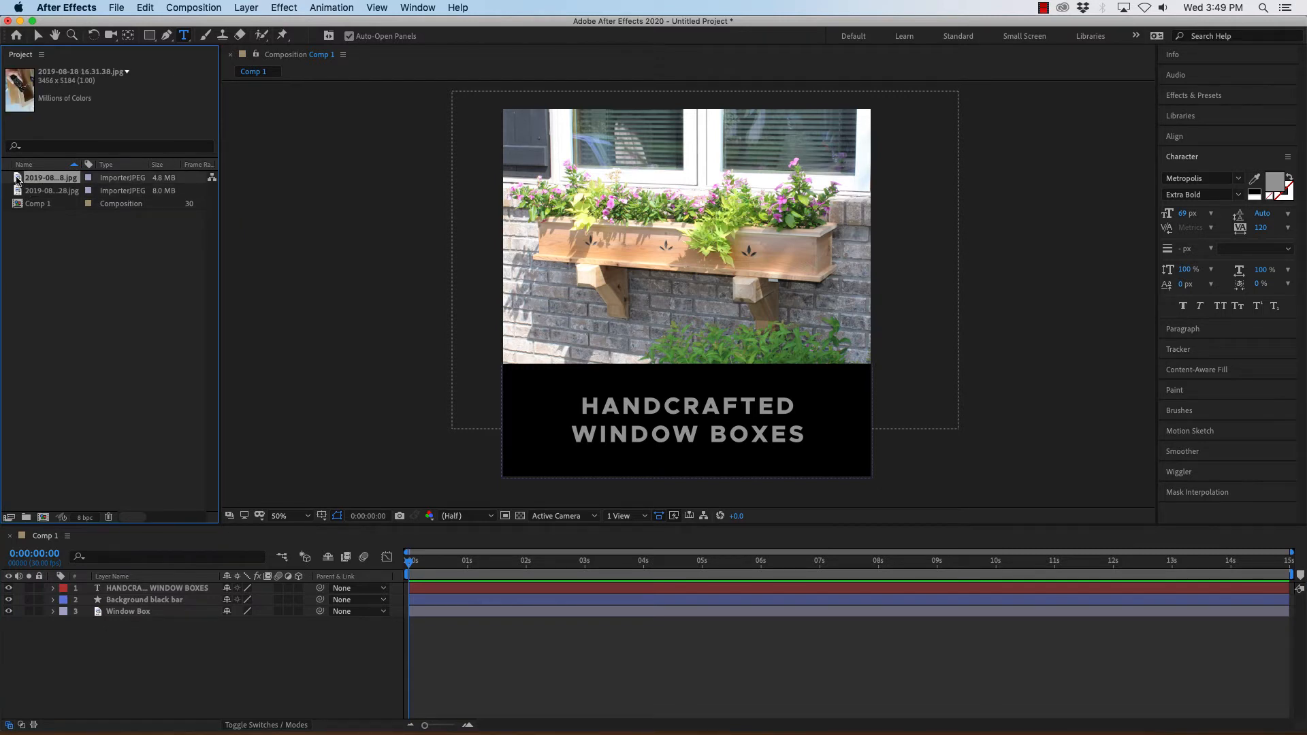
drag(17, 179, 156, 658)
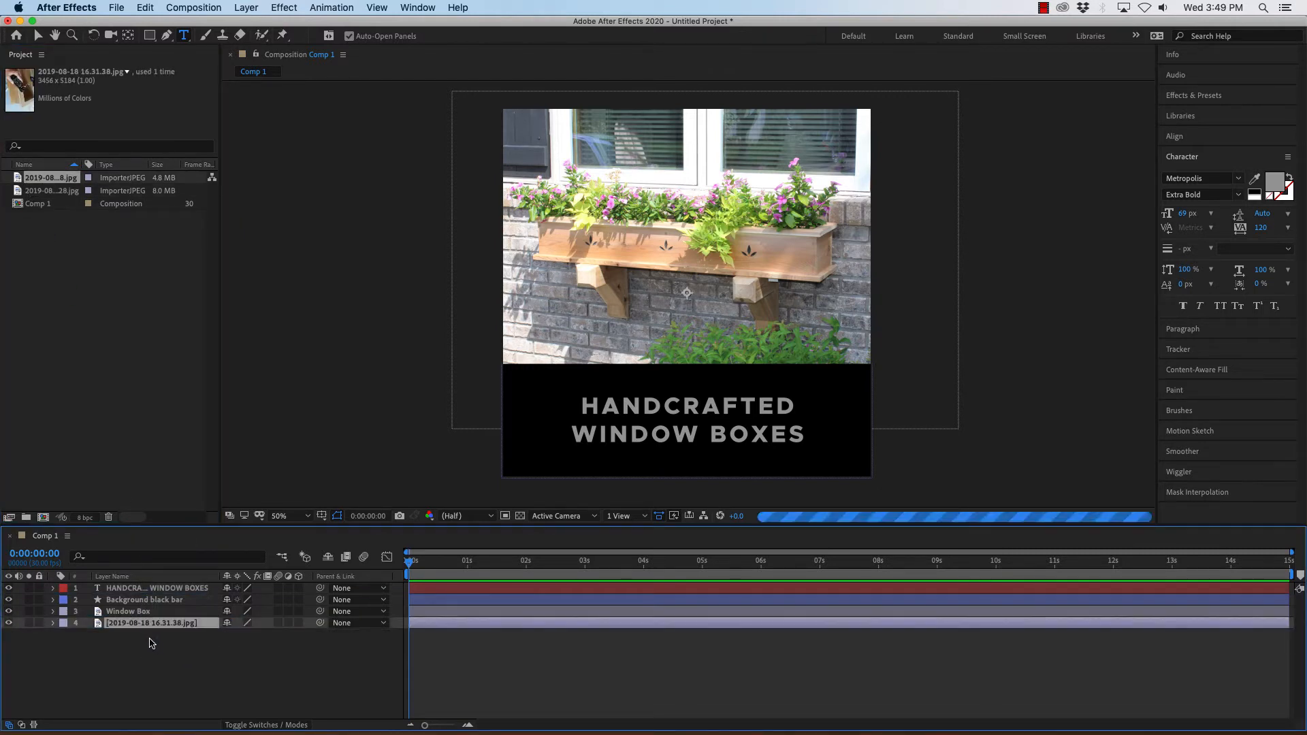
Rename the bottom photo layer as drilling.
right_click(130, 627)
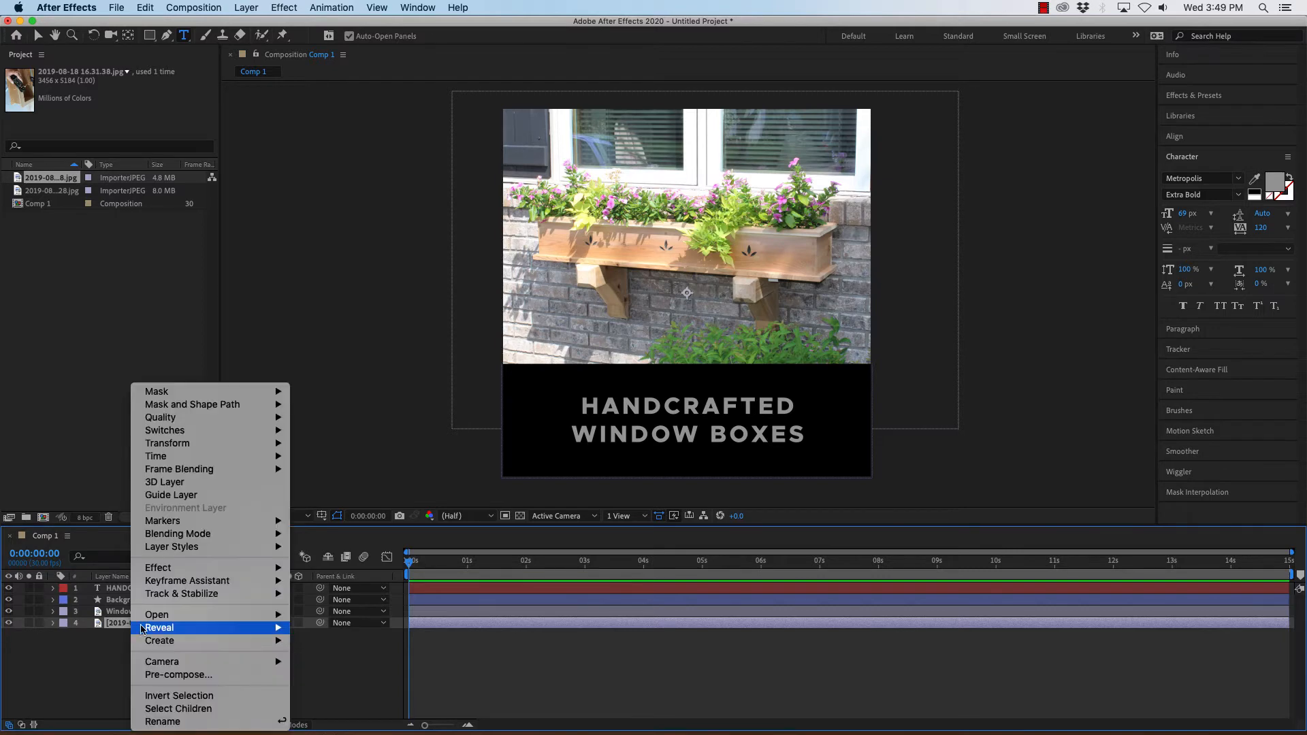
click(190, 723)
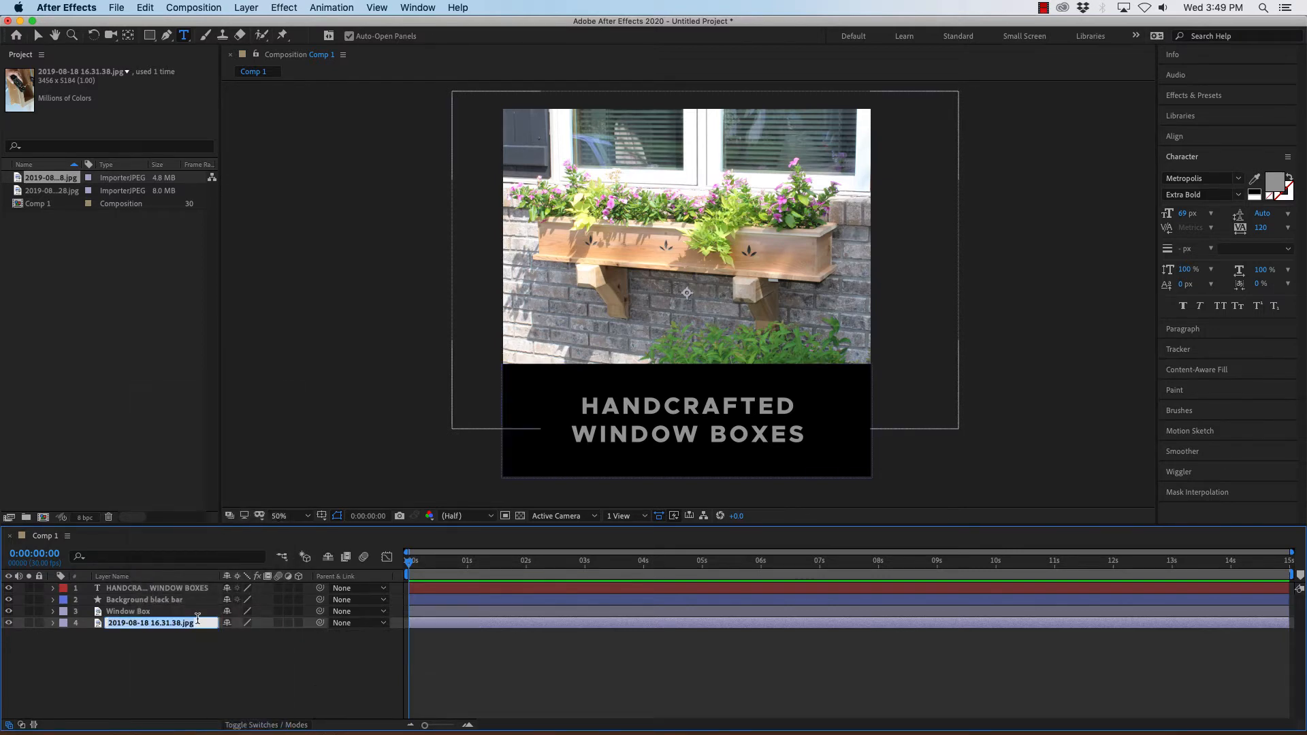
text(drilling)
key(Return)
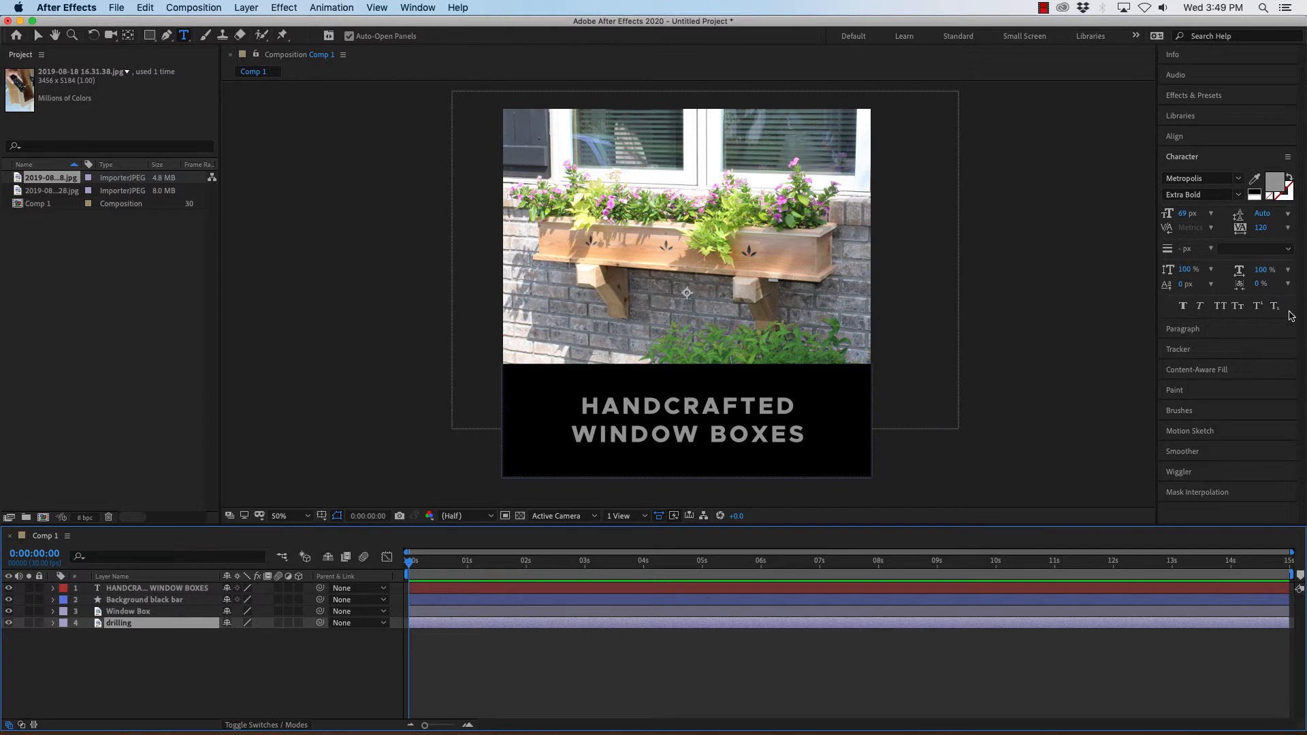
Import another woodworking photo from the desktop into the project and add it to the composition as a new bottom layer.
drag(1303, 307, 1103, 307)
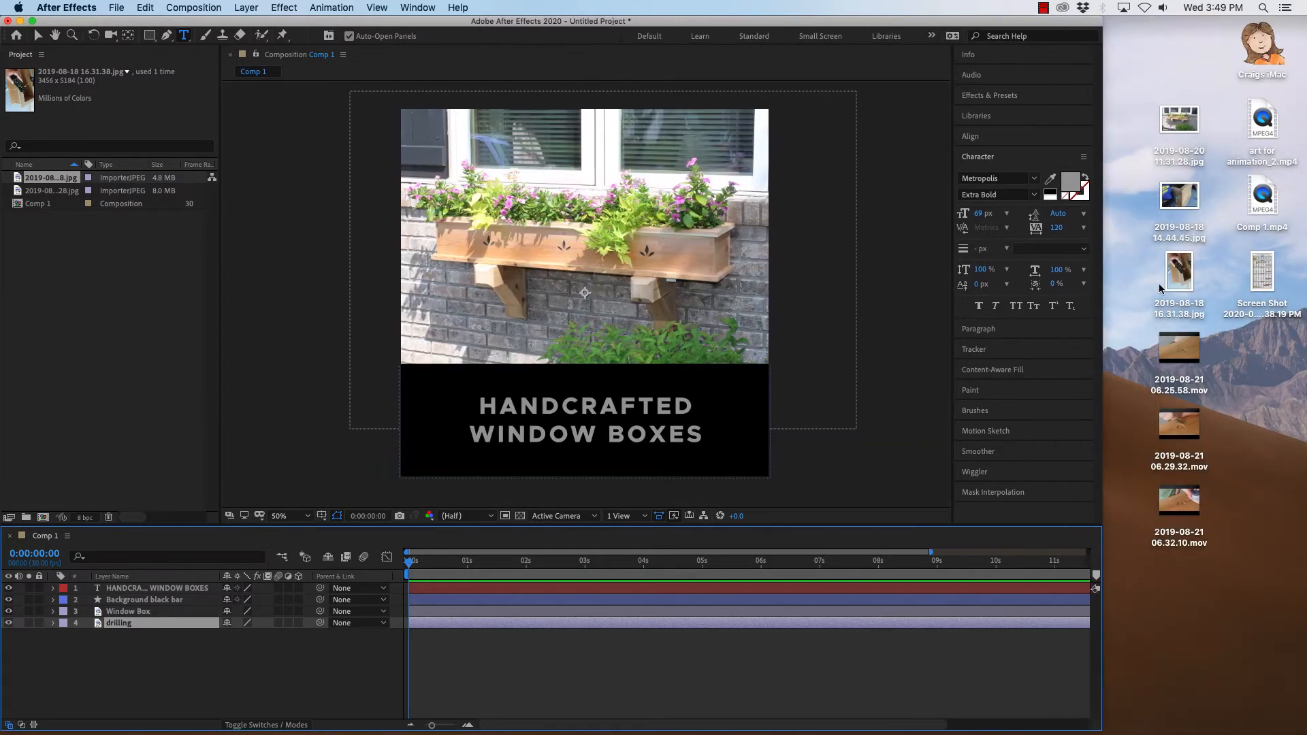
drag(1179, 275, 55, 285)
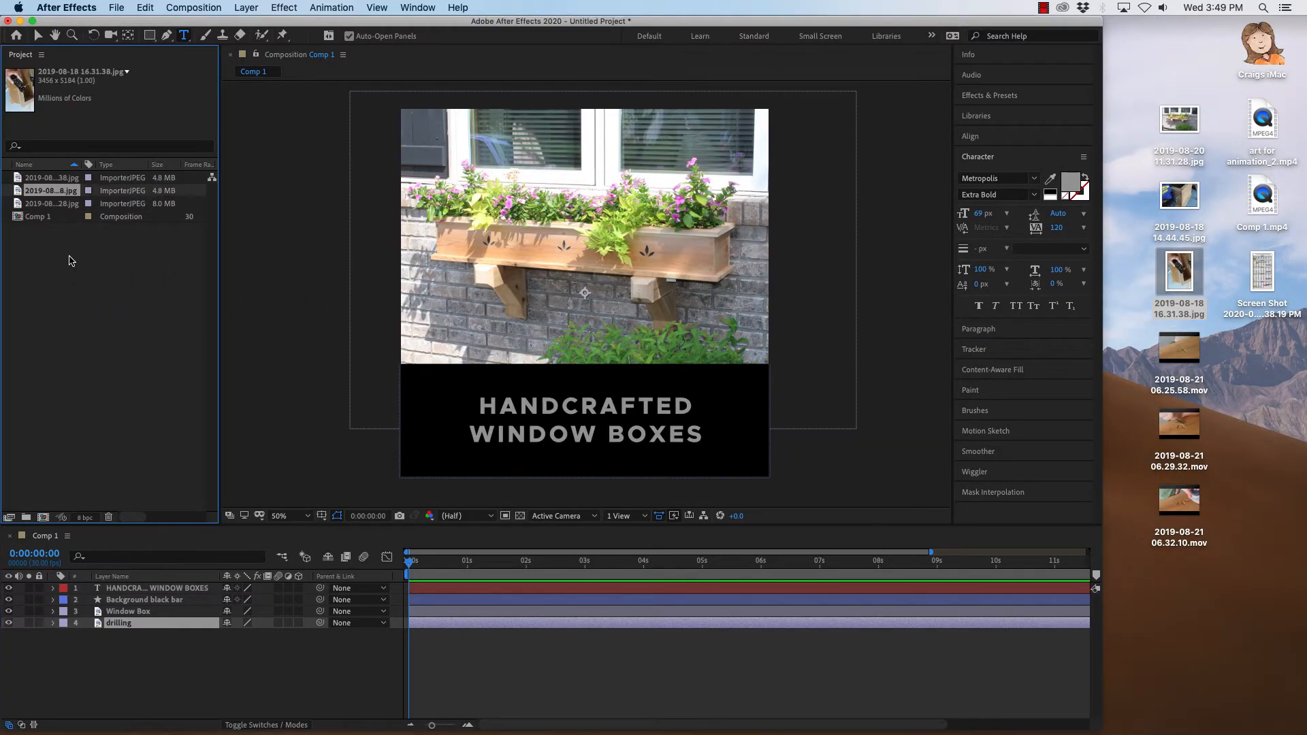
drag(19, 194, 122, 660)
Rename the new bottom layer as planing and restore the application window to full width.
right_click(163, 640)
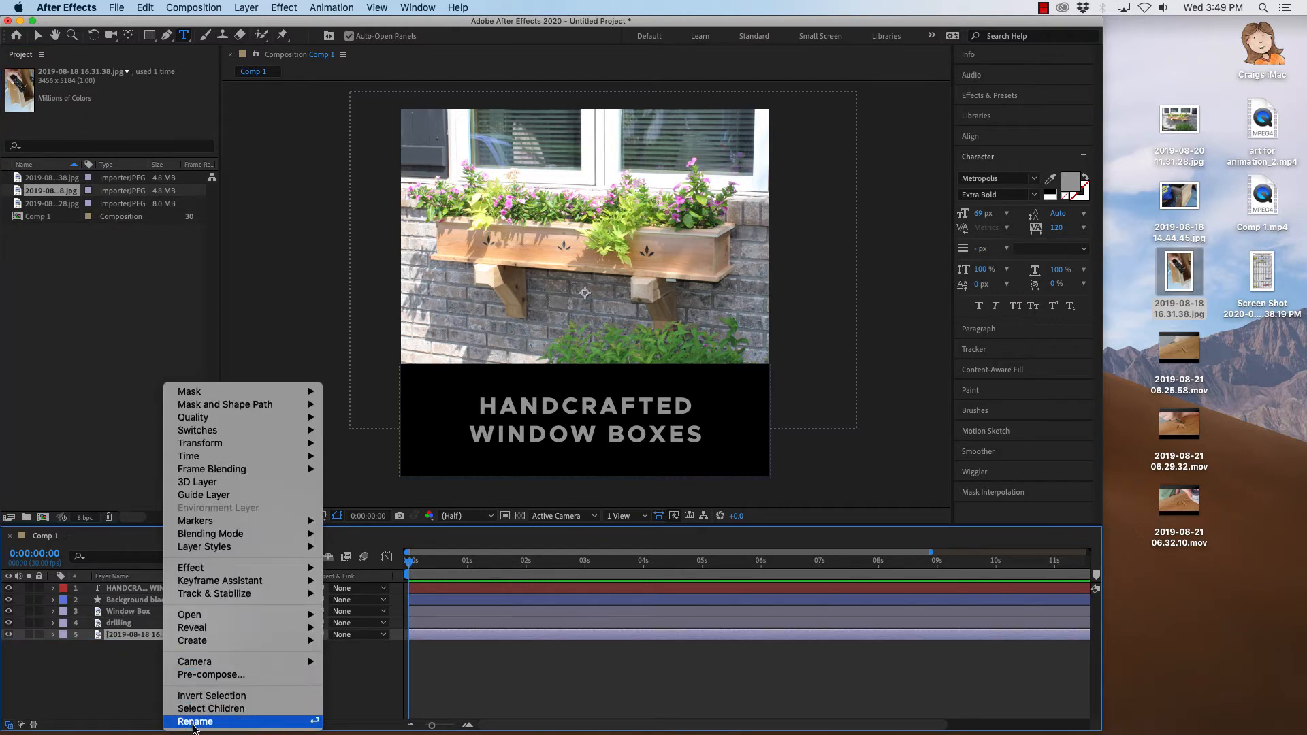
click(193, 722)
text(P)
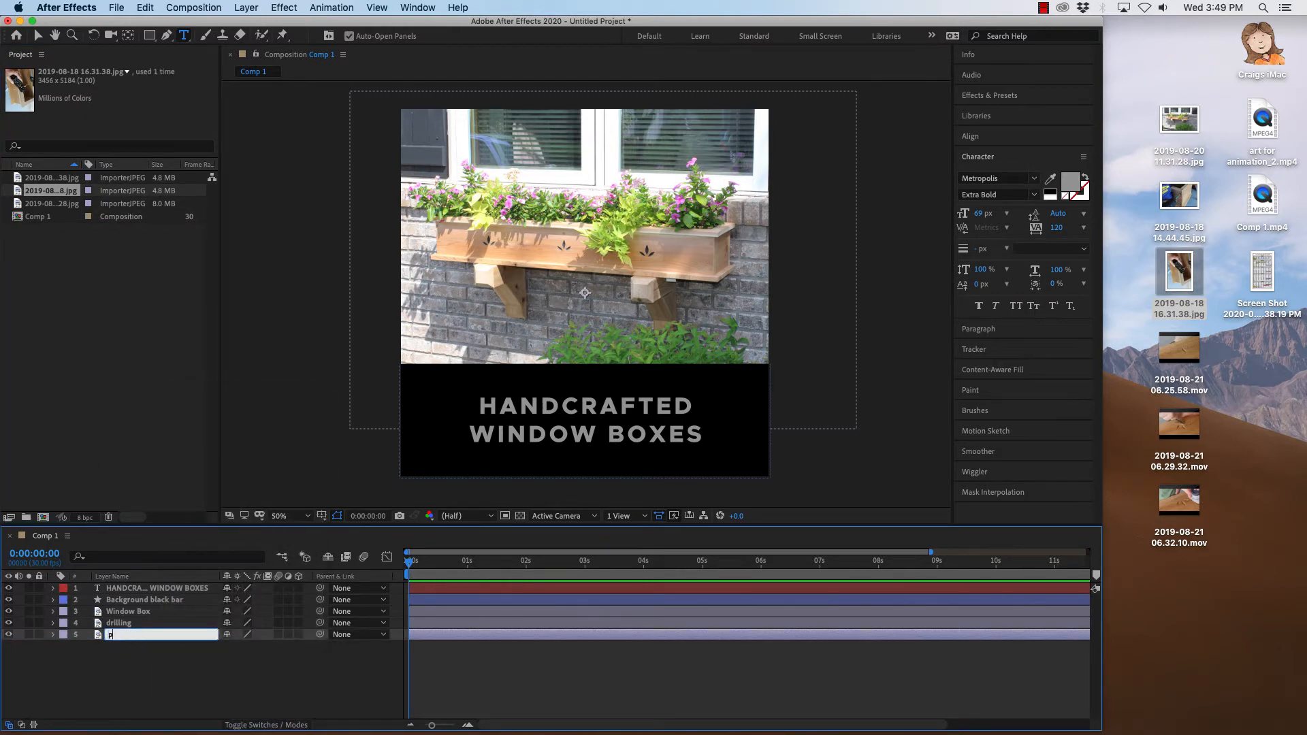
key(Return)
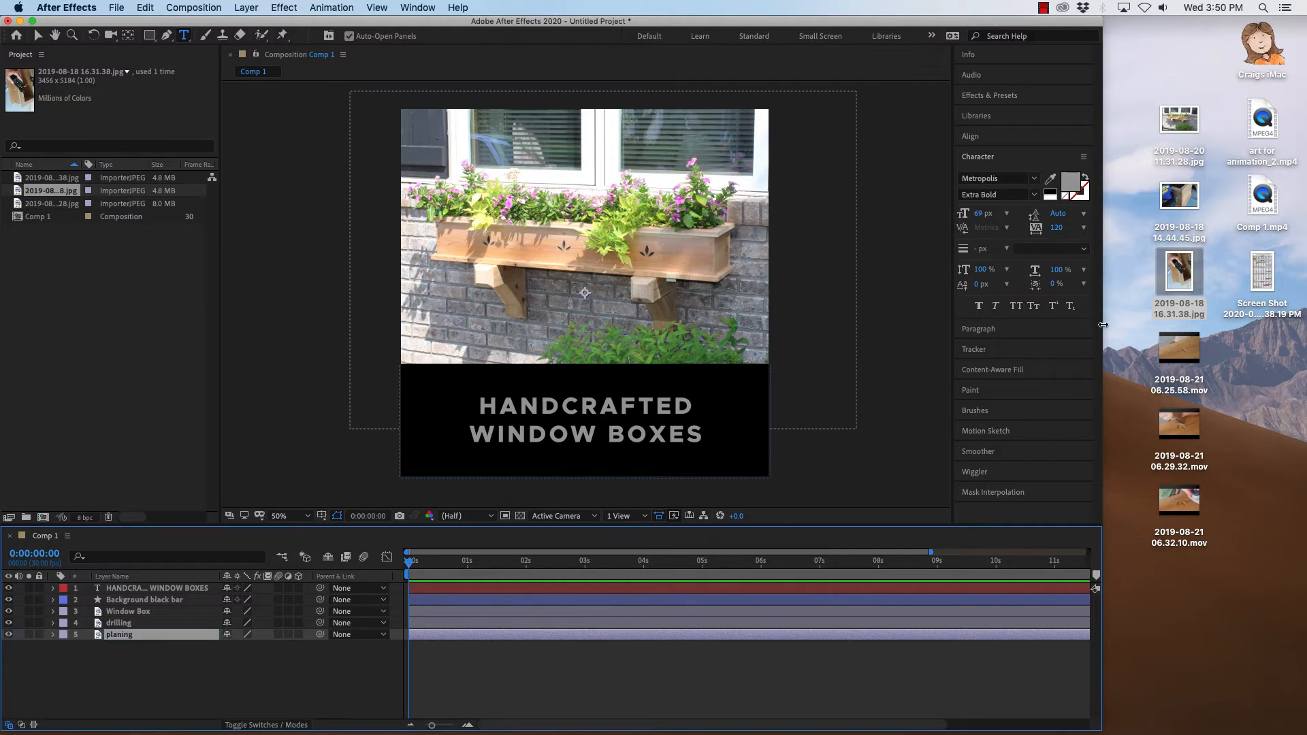
drag(1103, 325, 1305, 325)
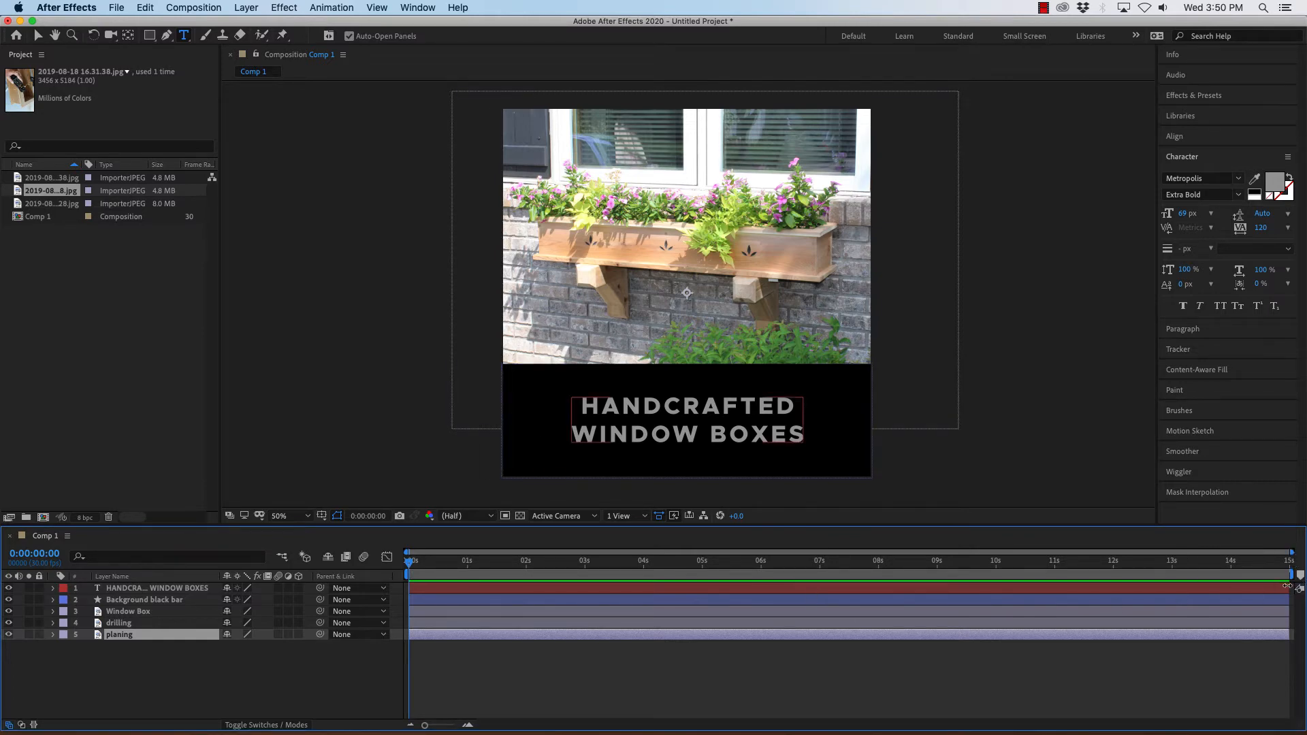
Trim the text layer so it ends at about 1 second.
drag(1289, 587, 468, 577)
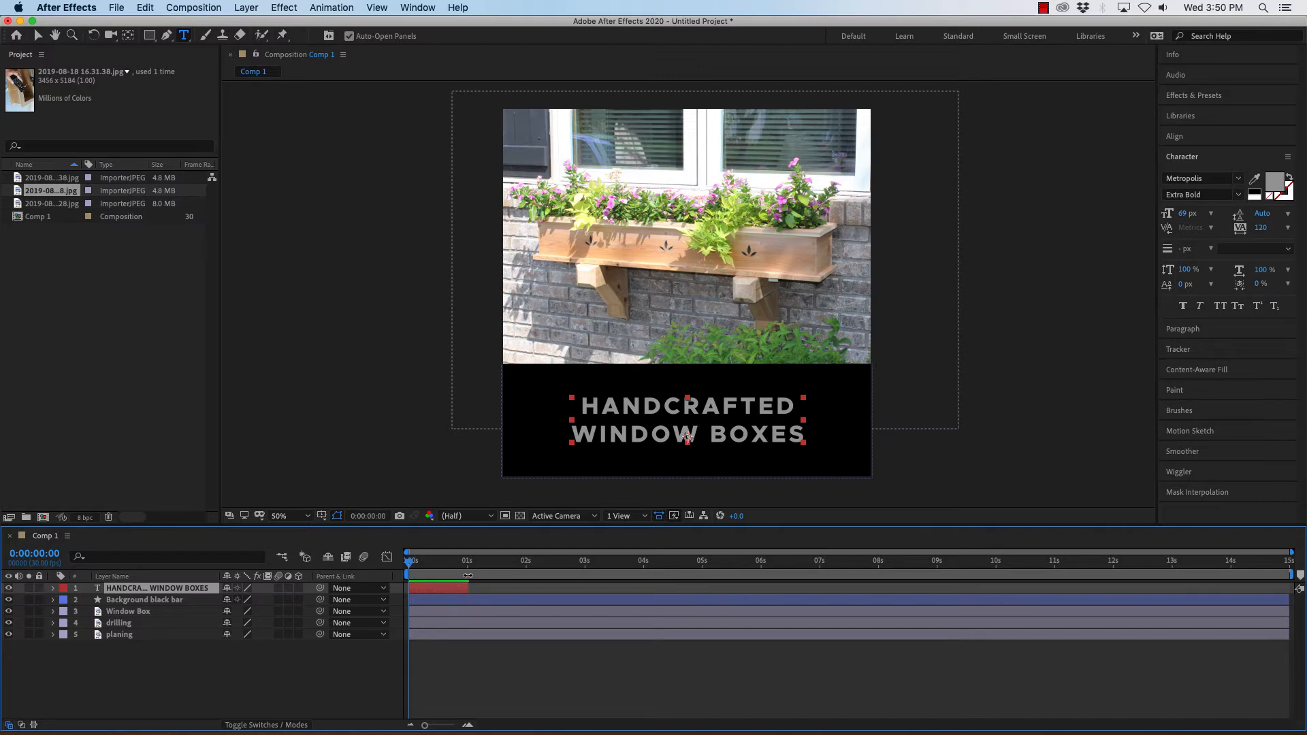
drag(468, 575, 467, 576)
drag(469, 576, 459, 576)
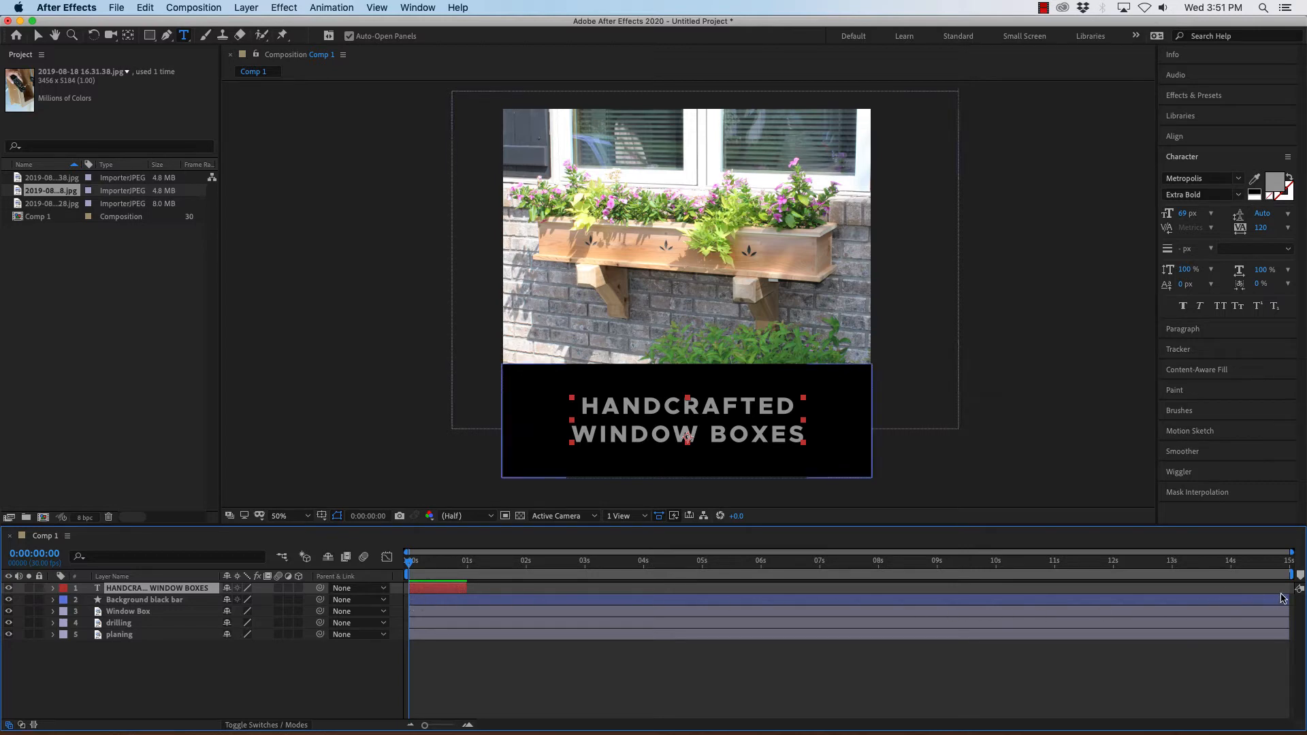
Trim the Window Box layer so it ends at the 1 second mark.
click(434, 612)
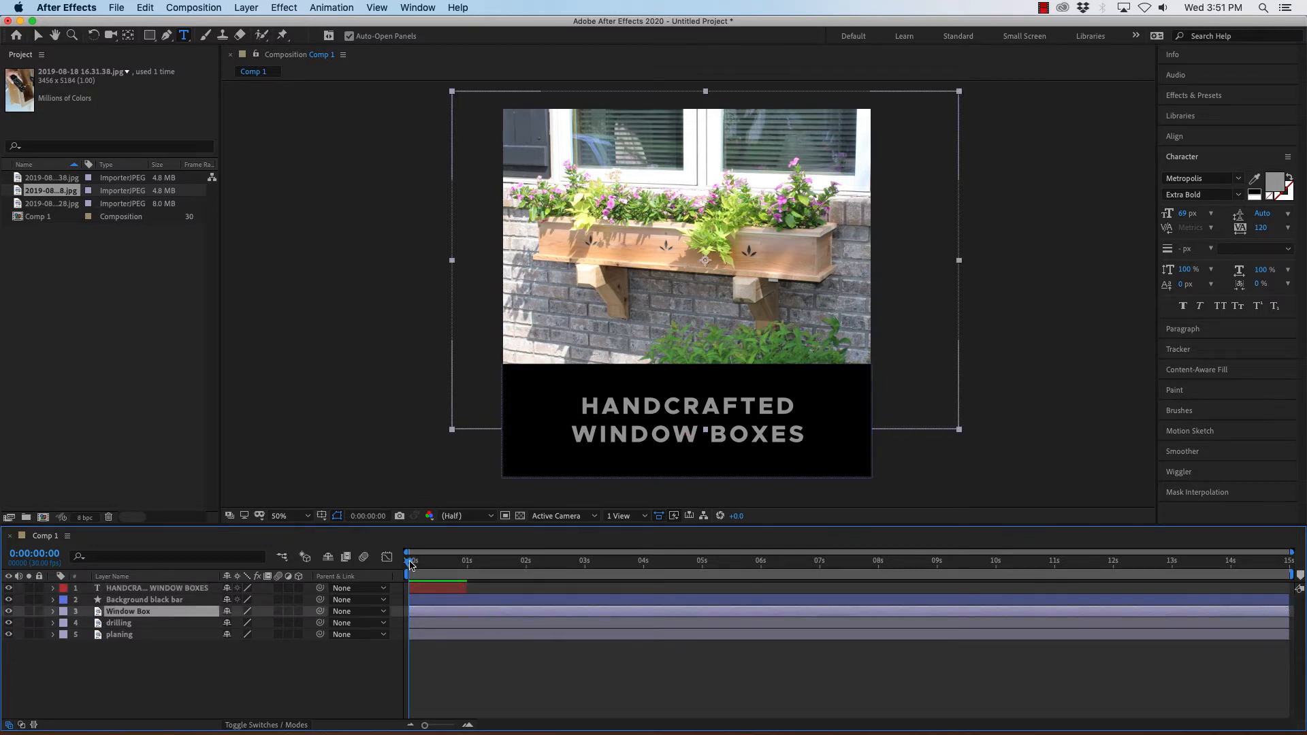
drag(409, 564, 467, 562)
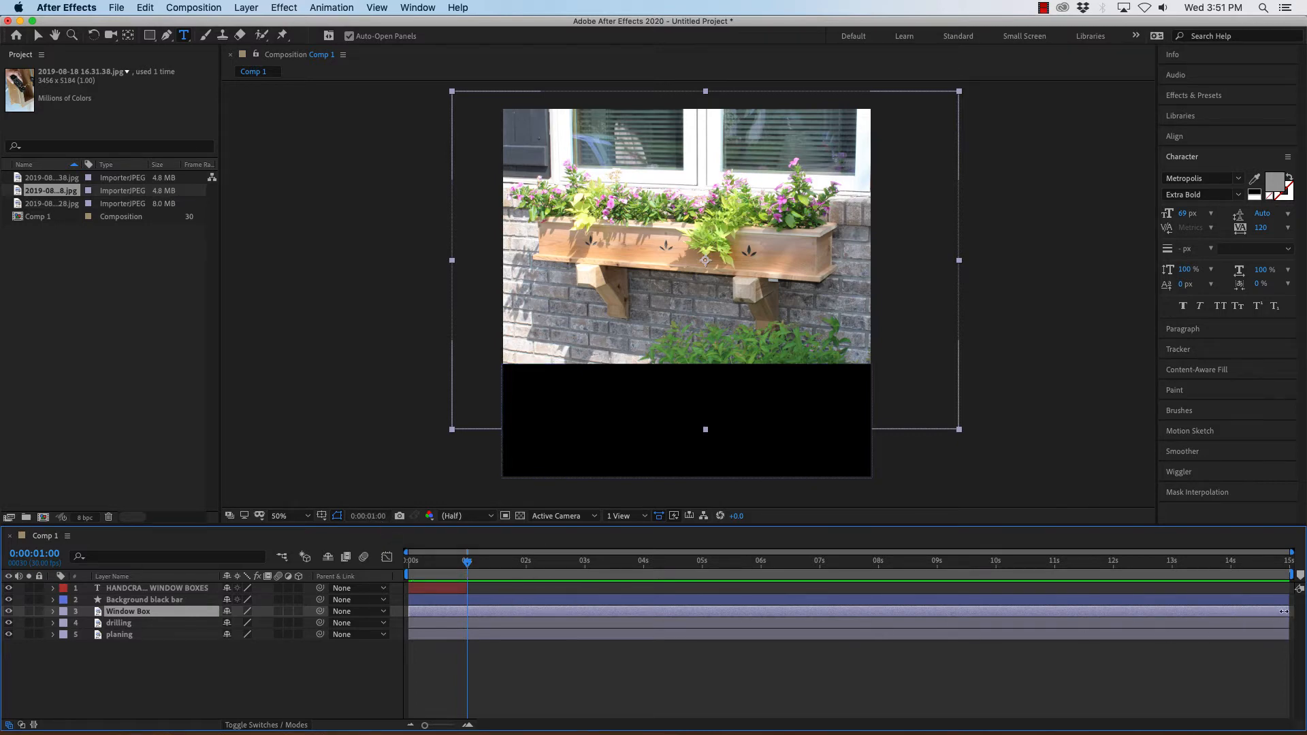
drag(1286, 610, 479, 609)
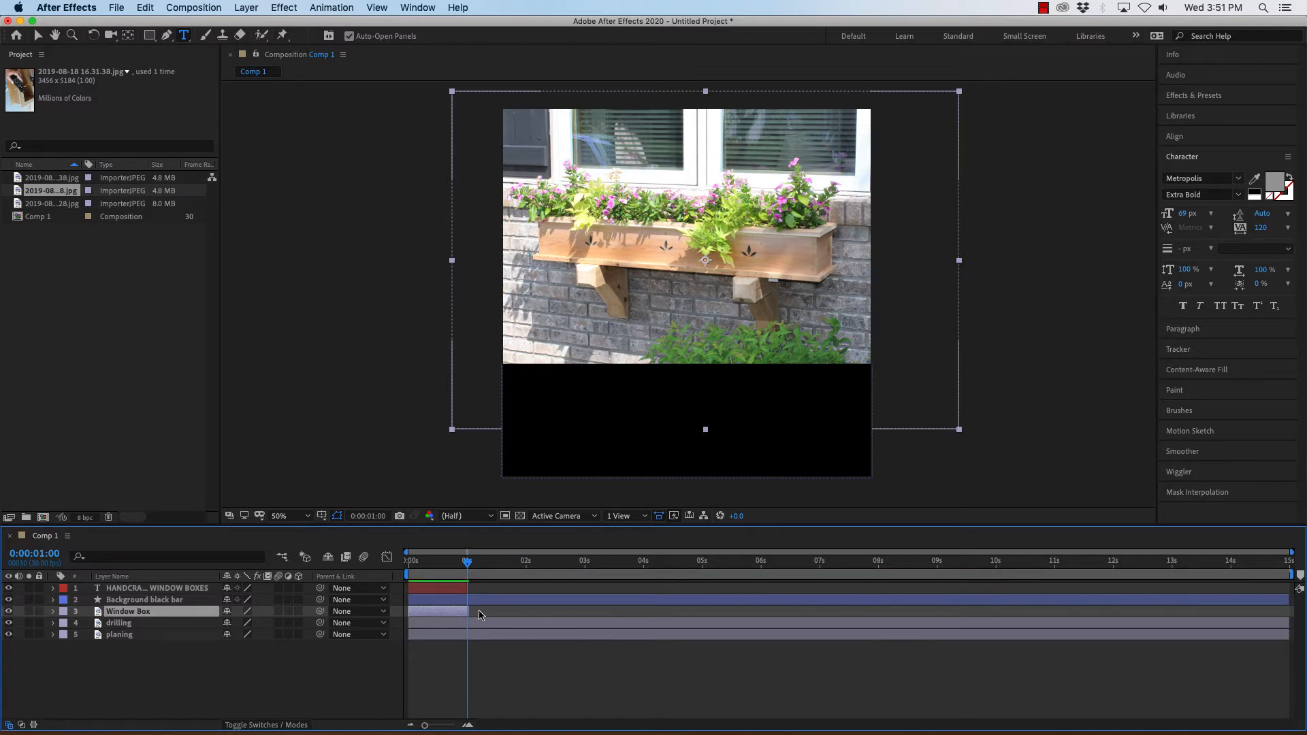
key(super+z)
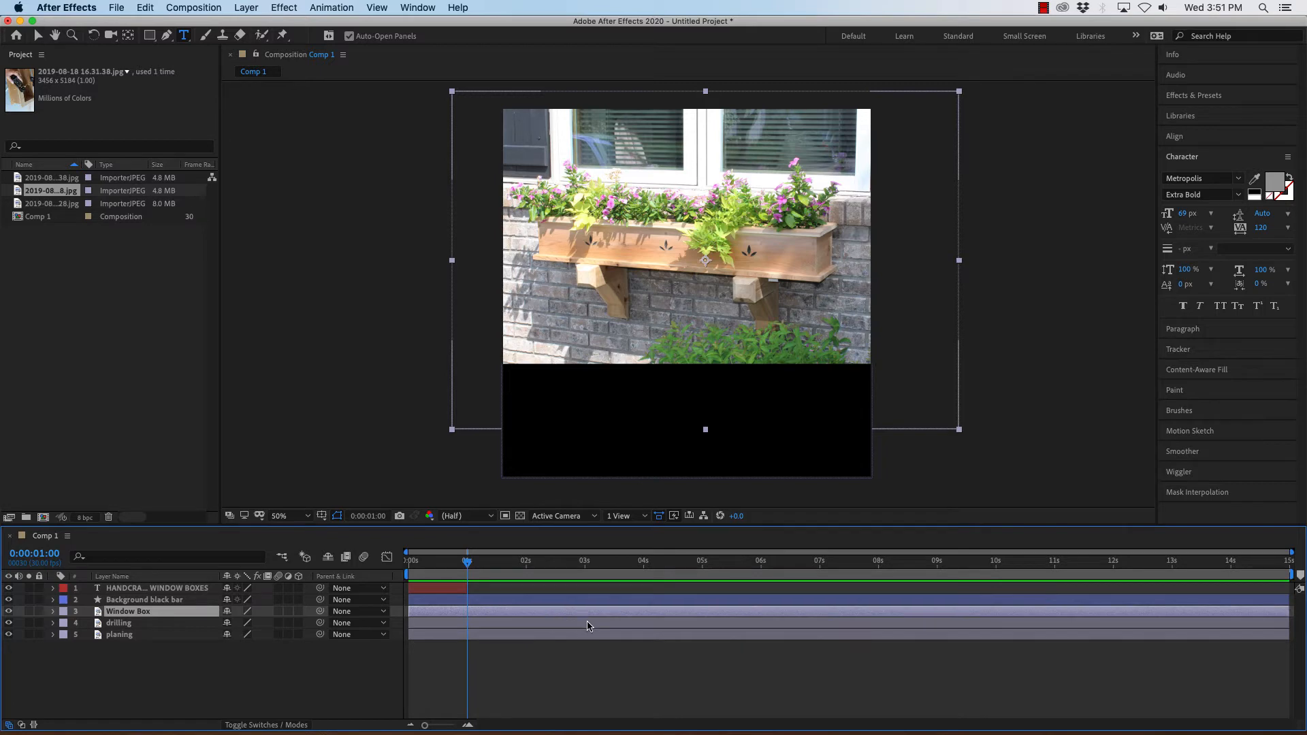
key(super+bracketright)
key(super+z)
key(alt+bracketright)
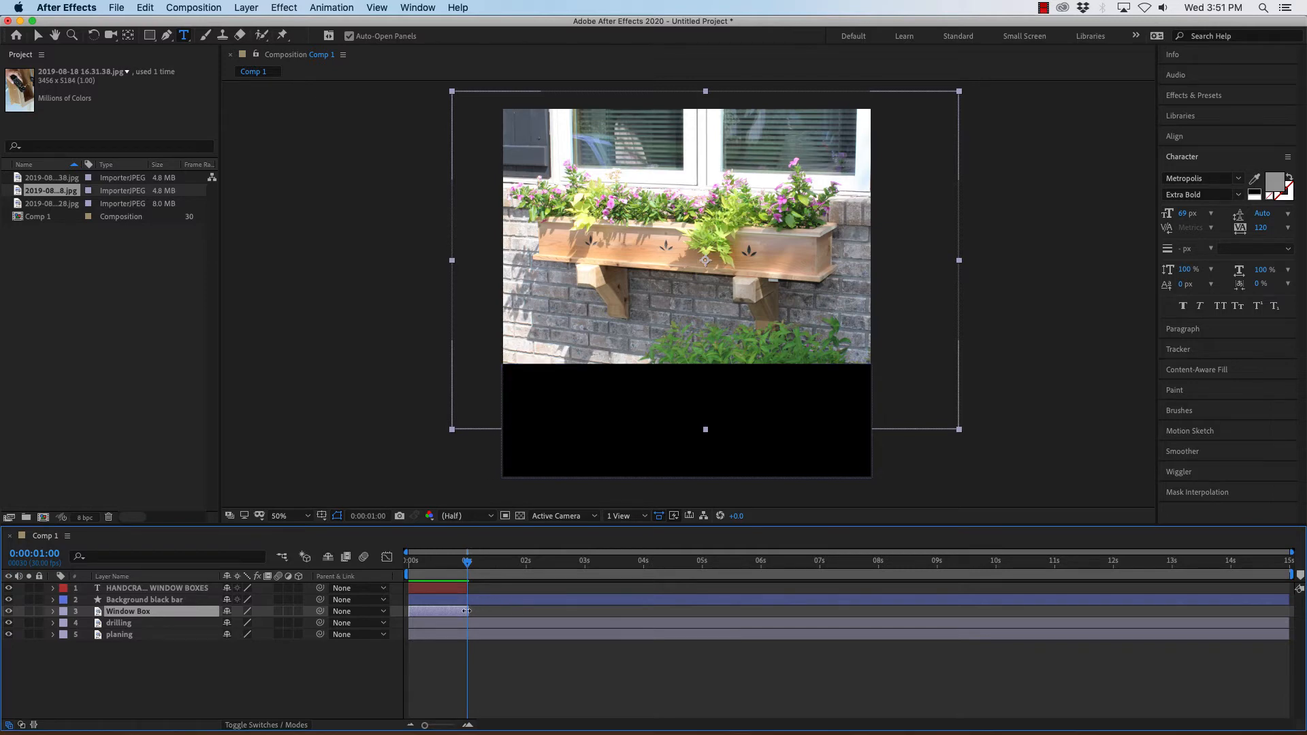
mouse_move(469, 565)
mouse_down()
mouse_move(453, 565)
mouse_move(469, 564)
mouse_up()
Align the text layer's end with the 1 second mark alongside the Window Box layer.
click(460, 587)
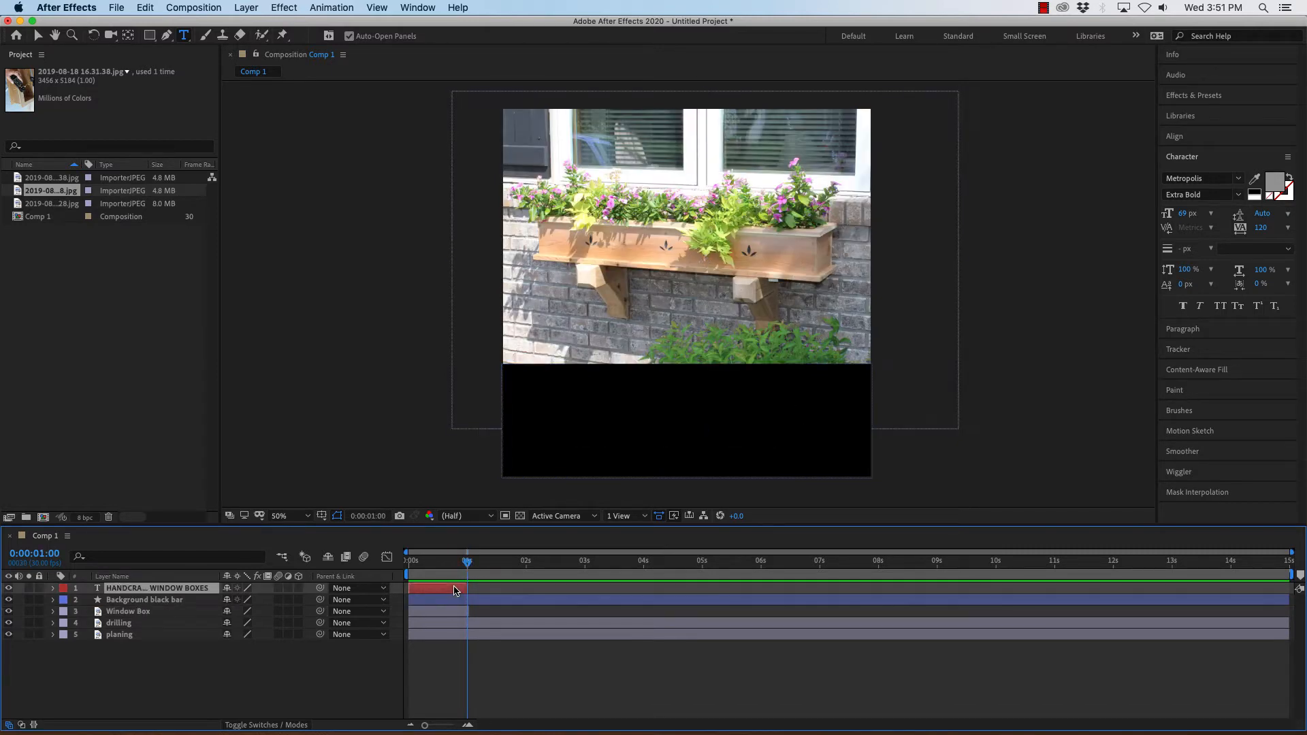
drag(459, 588, 461, 587)
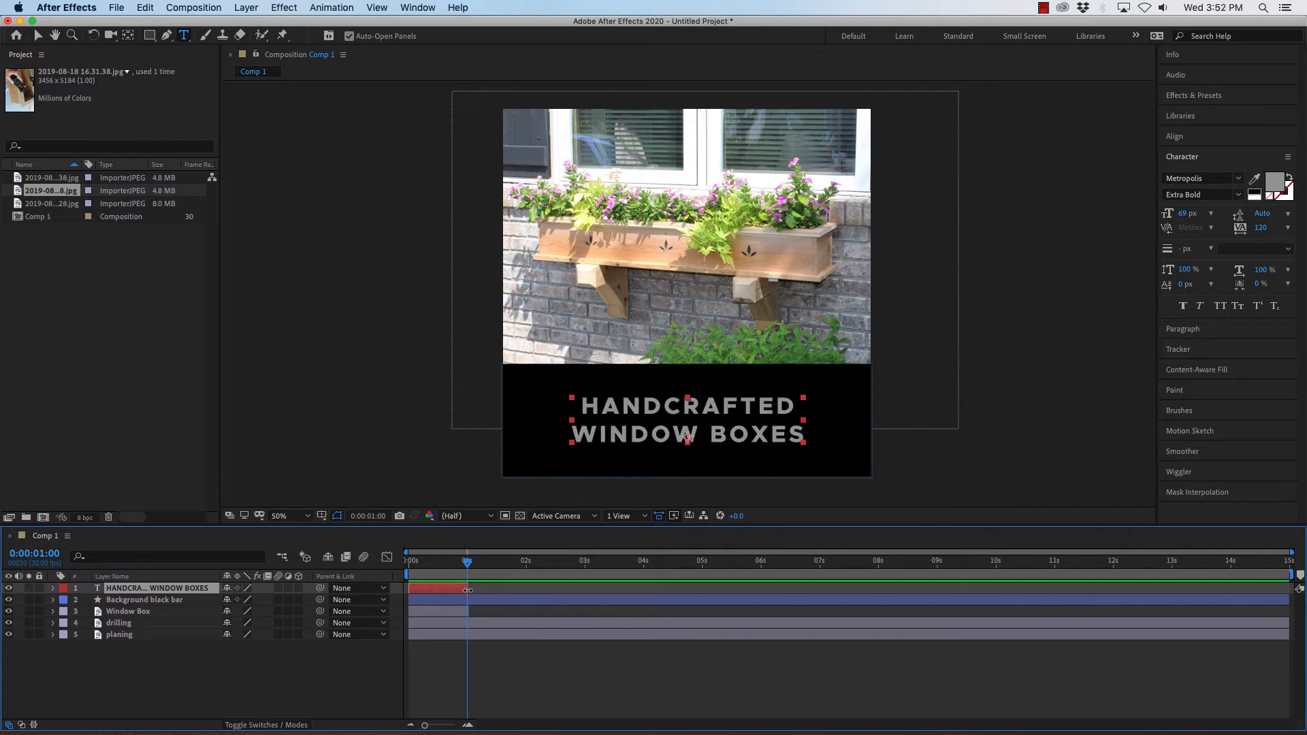
mouse_move(467, 564)
mouse_down()
mouse_move(416, 564)
mouse_move(469, 566)
mouse_up()
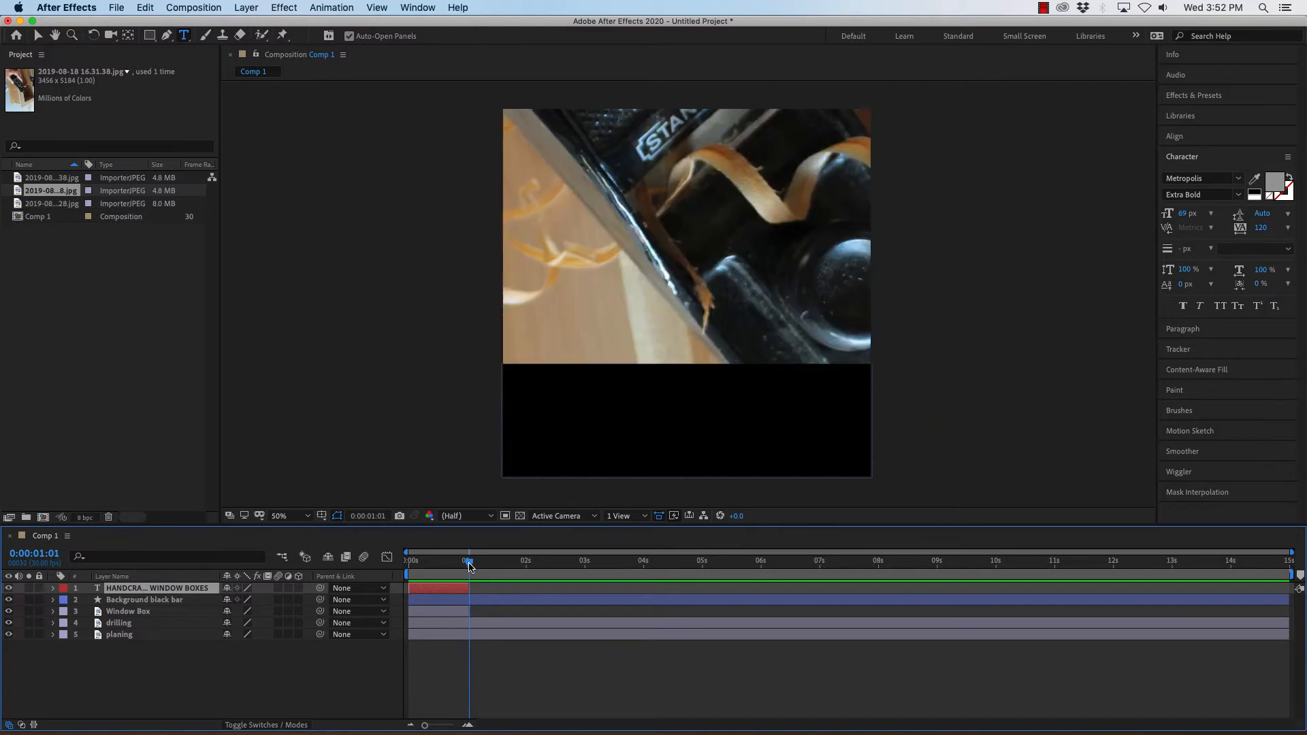
Scale down the oversized drilling photo and rotate it a quarter turn.
click(495, 623)
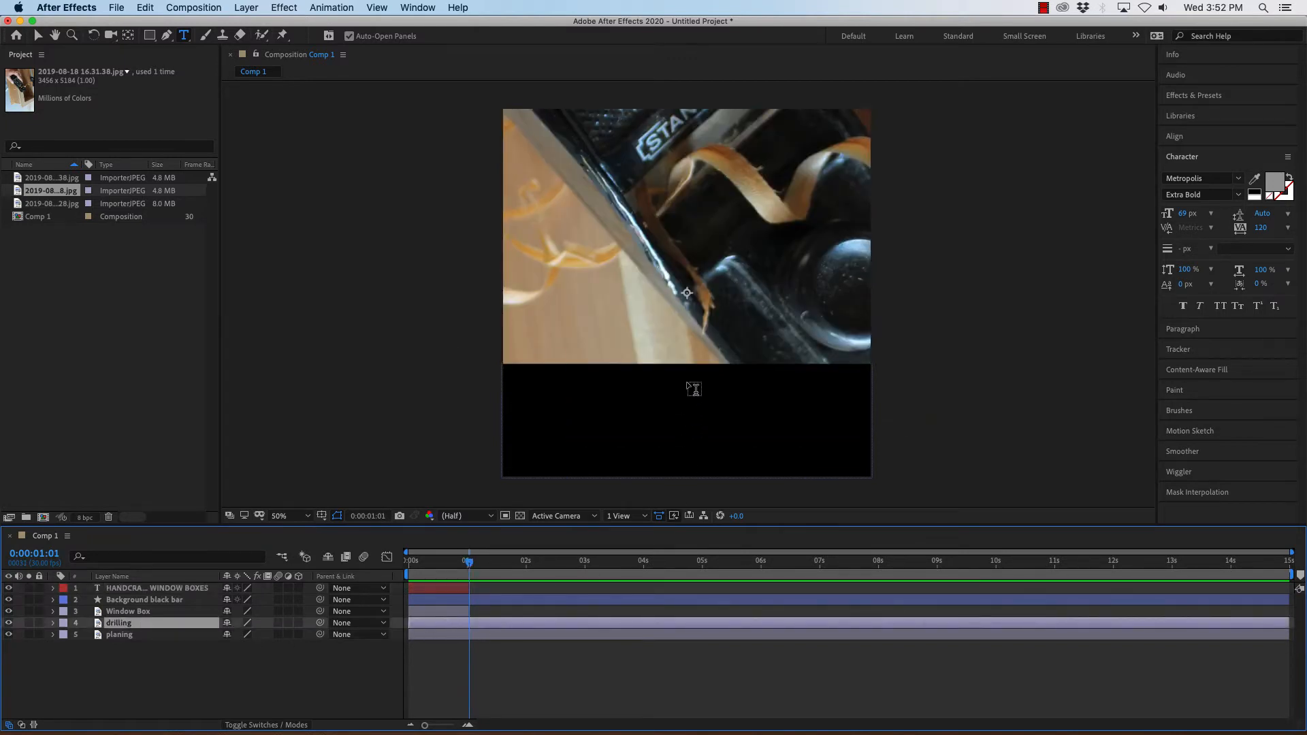
key(super+minus)
key(super+minus)
key(super+minus)
key(super+minus)
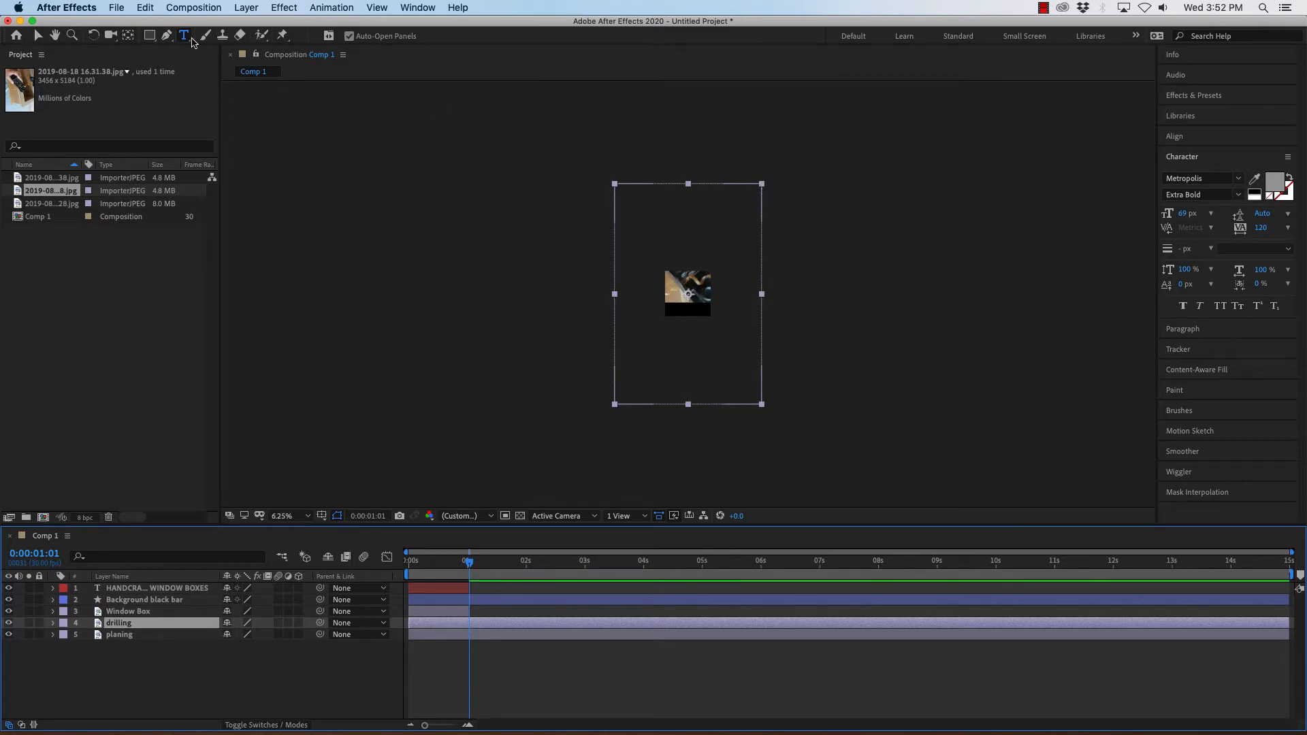
click(38, 37)
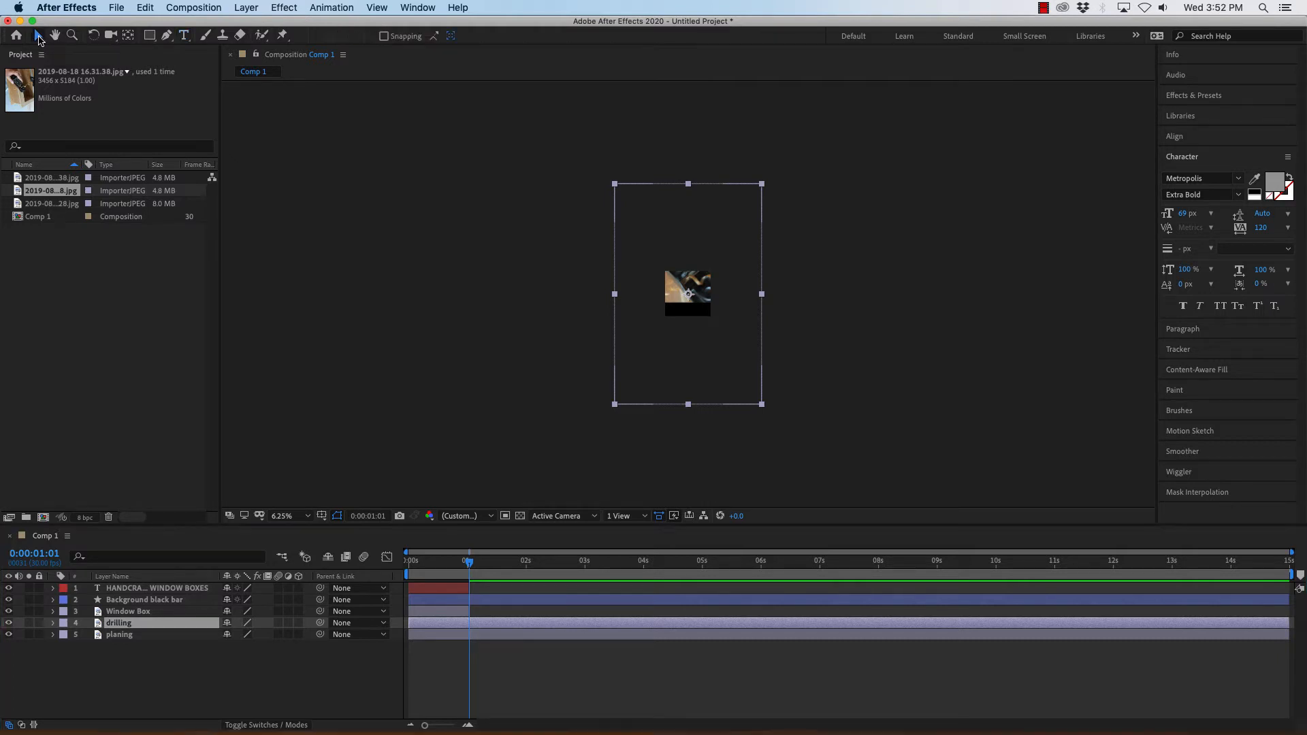
drag(761, 183, 731, 255)
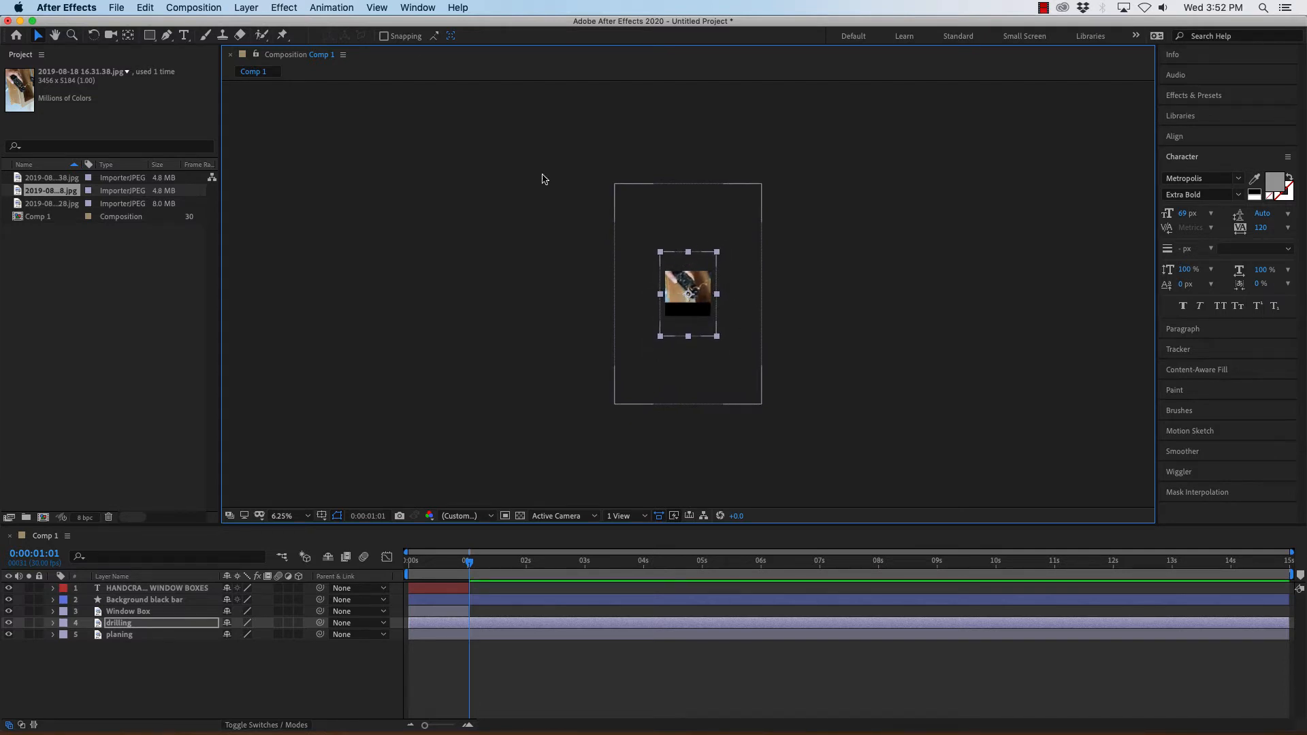
click(94, 35)
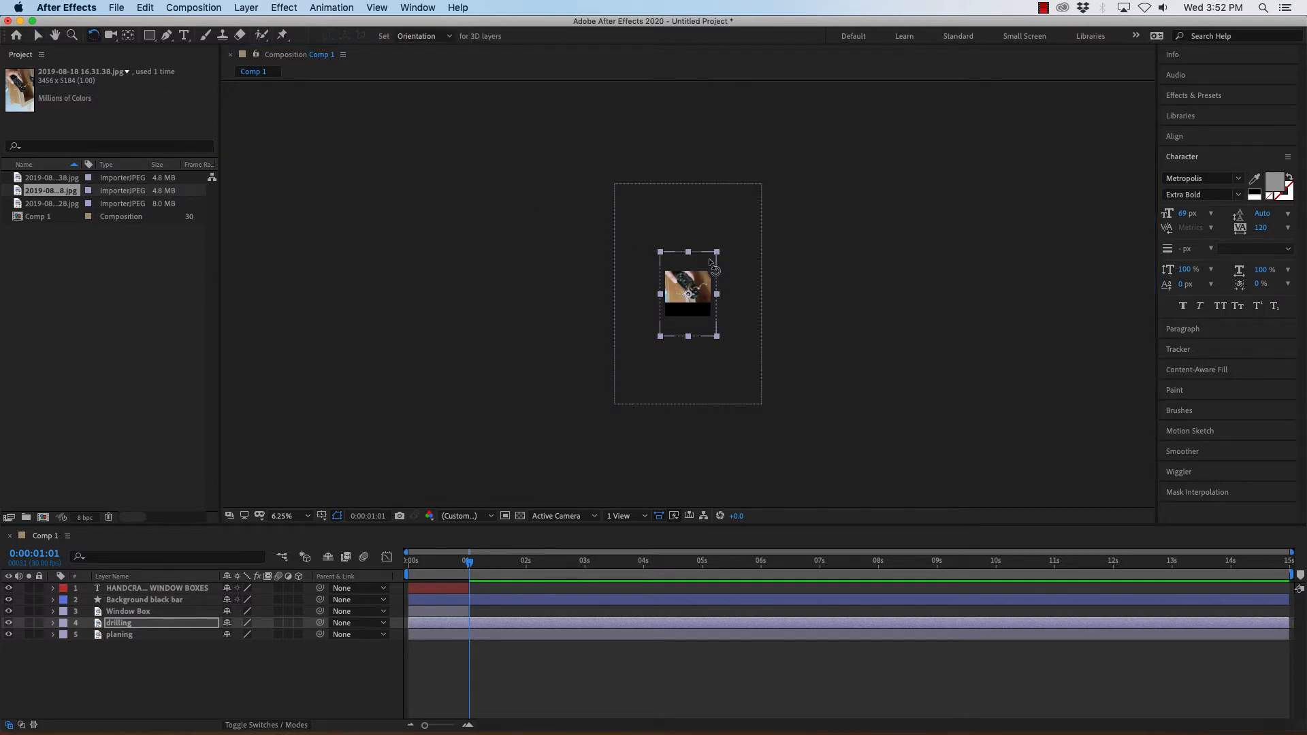
drag(709, 258, 656, 267)
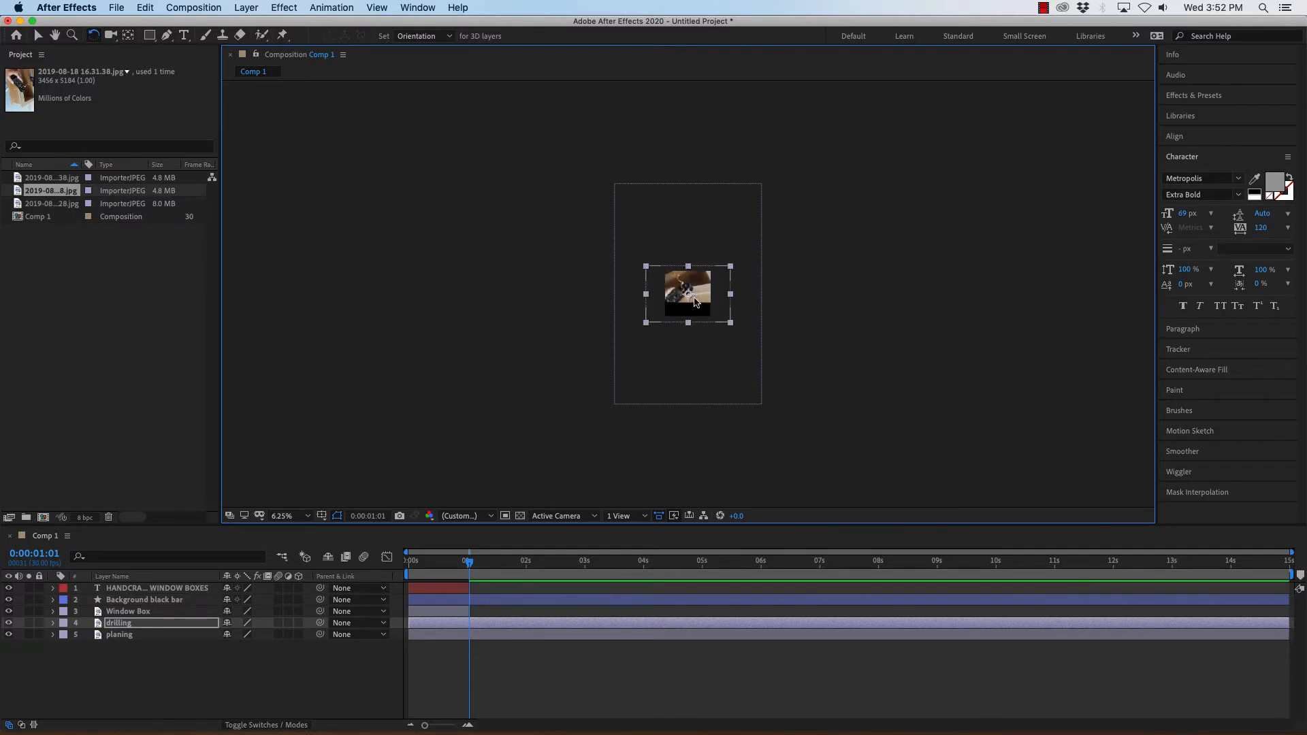
Resize and reposition the drilling photo to fill the image area above the black bar.
scroll(694, 299, up, 6)
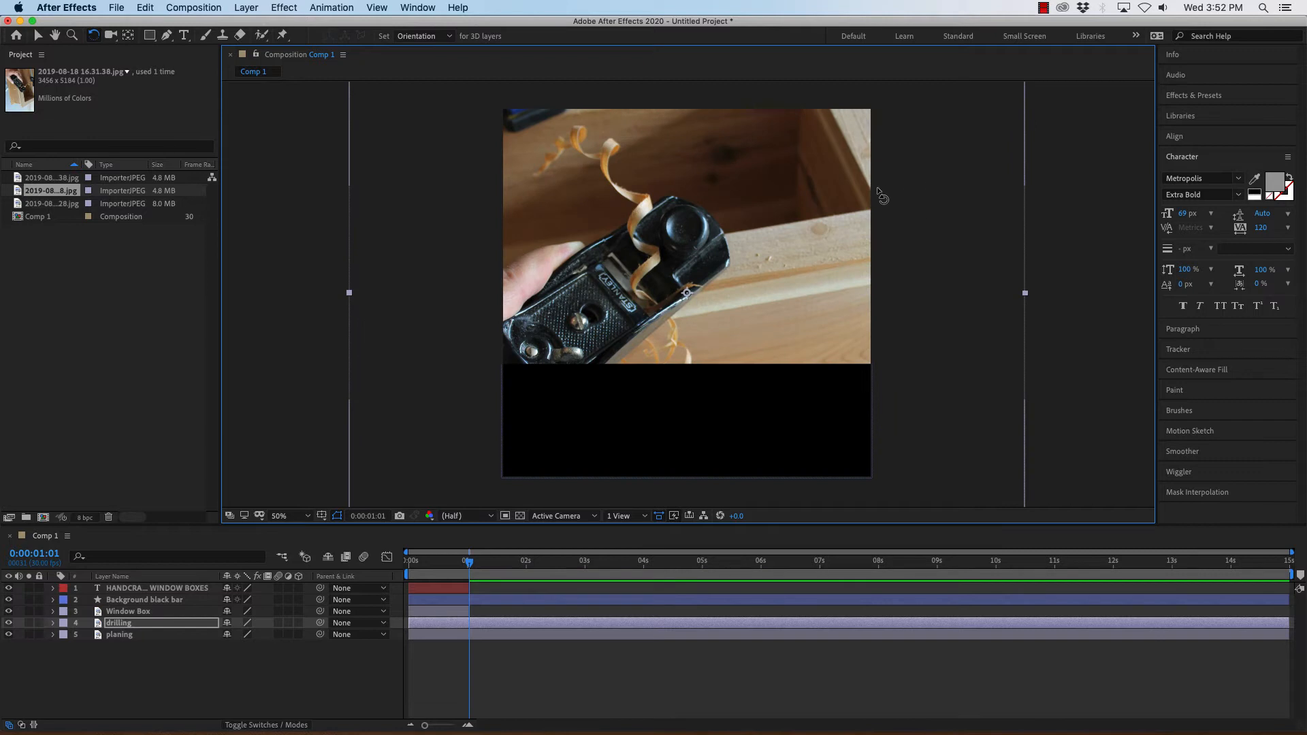
key(comma)
key(comma)
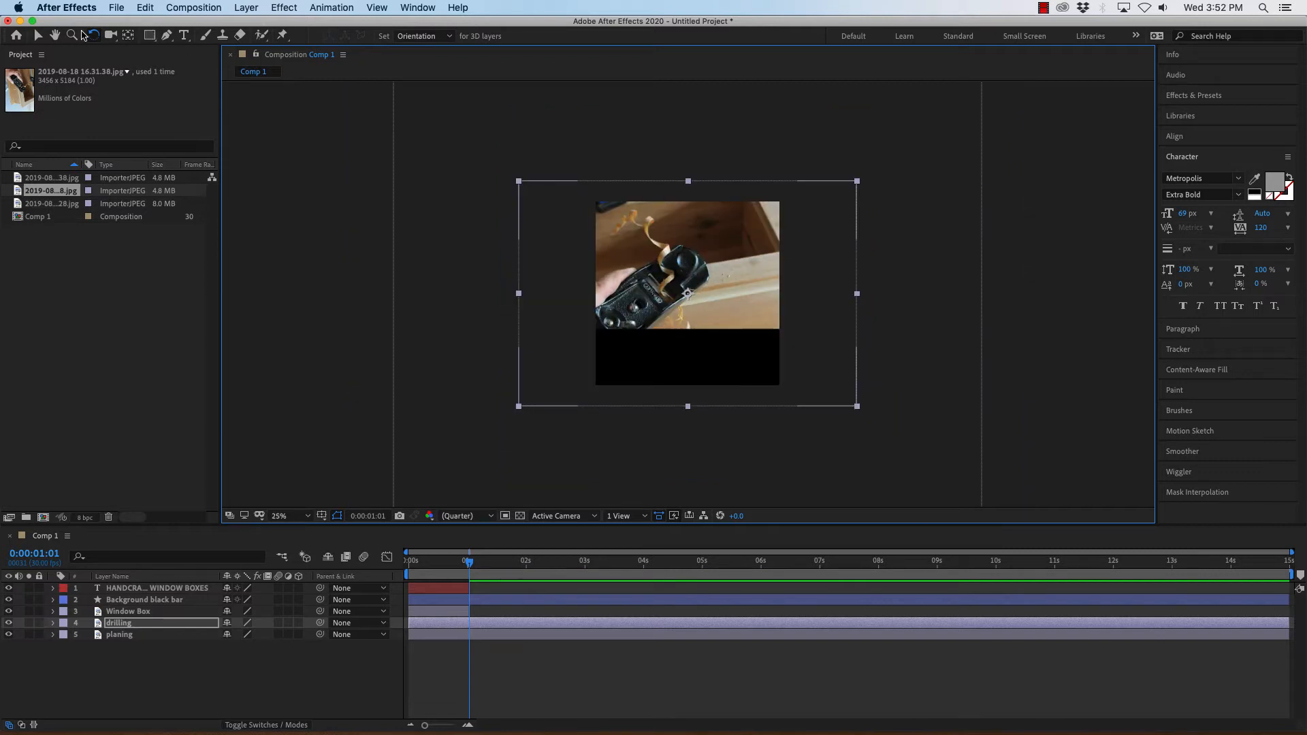
click(39, 38)
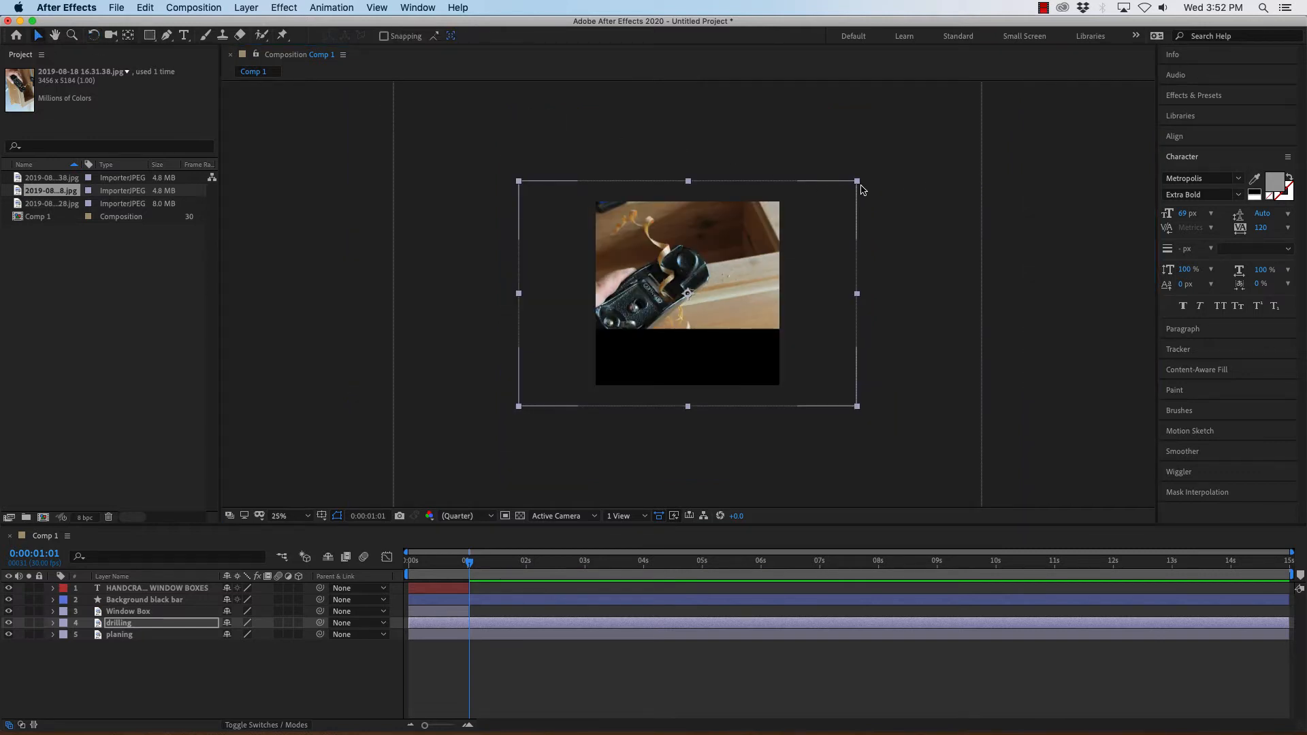
drag(857, 184, 806, 215)
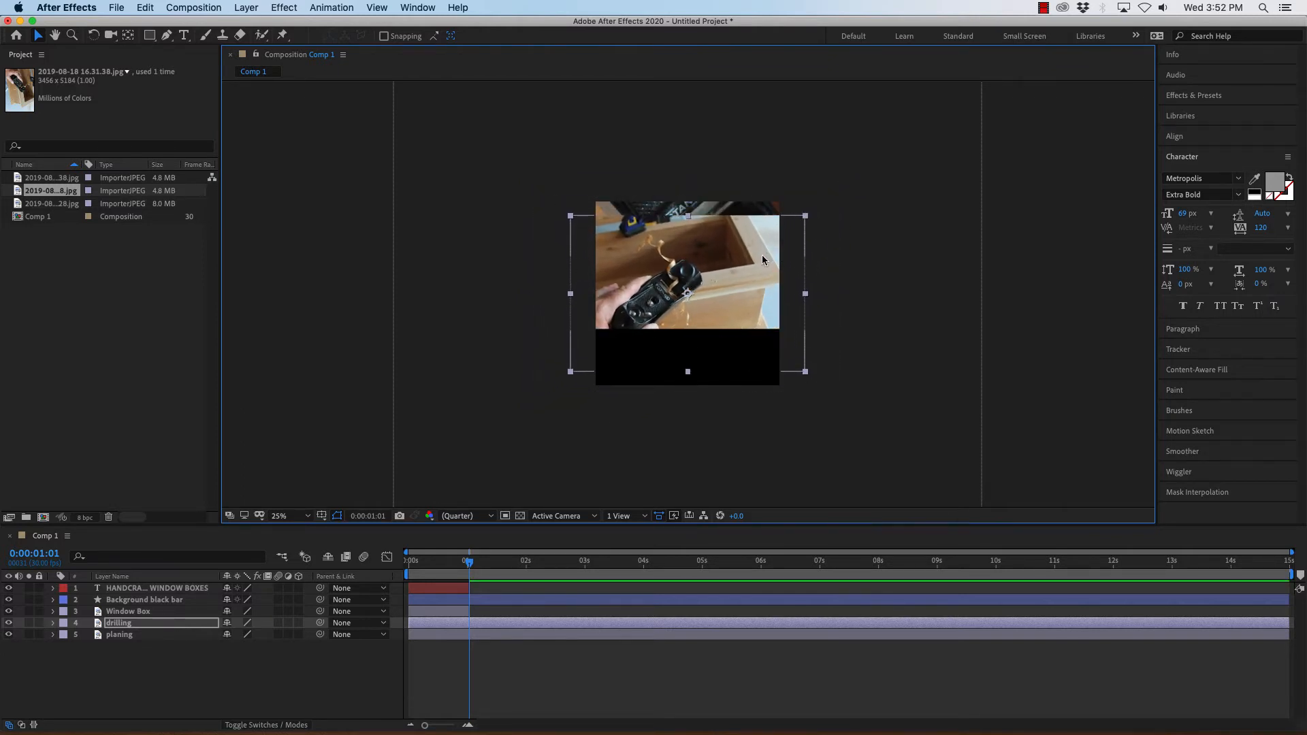
drag(761, 255, 779, 229)
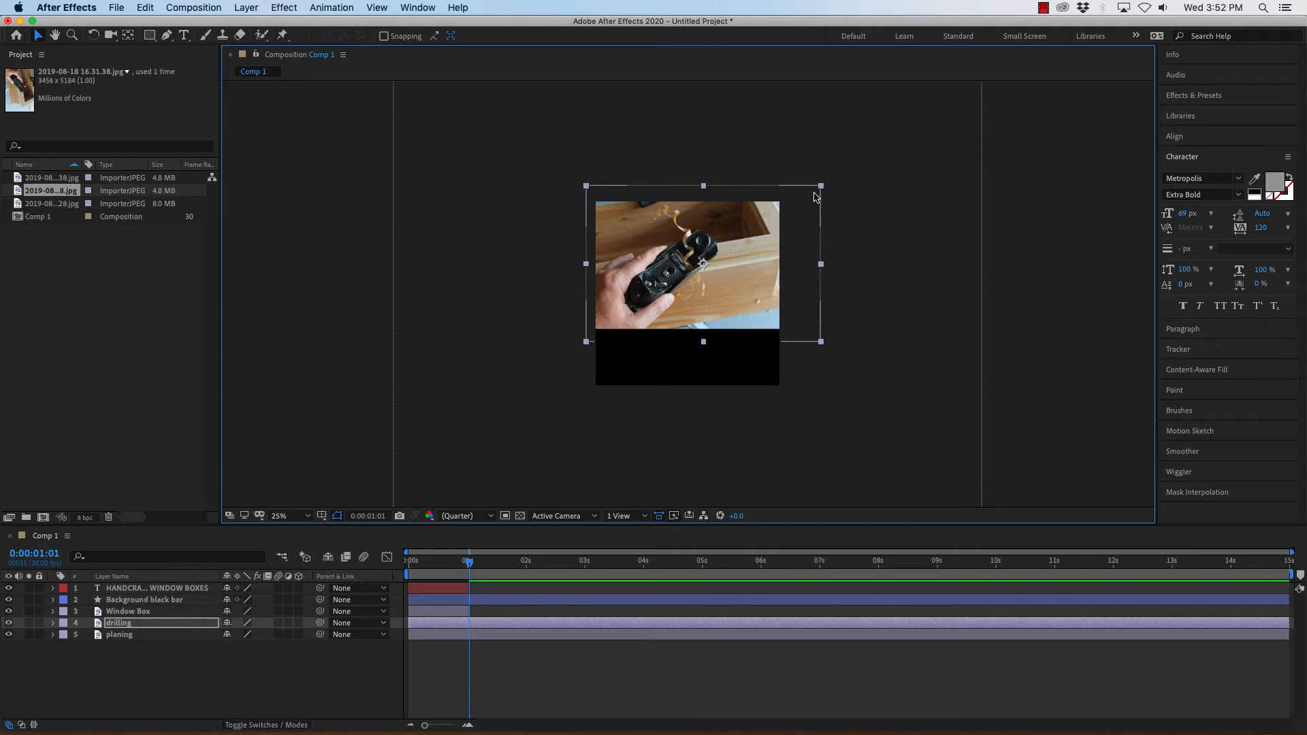
drag(819, 188, 785, 198)
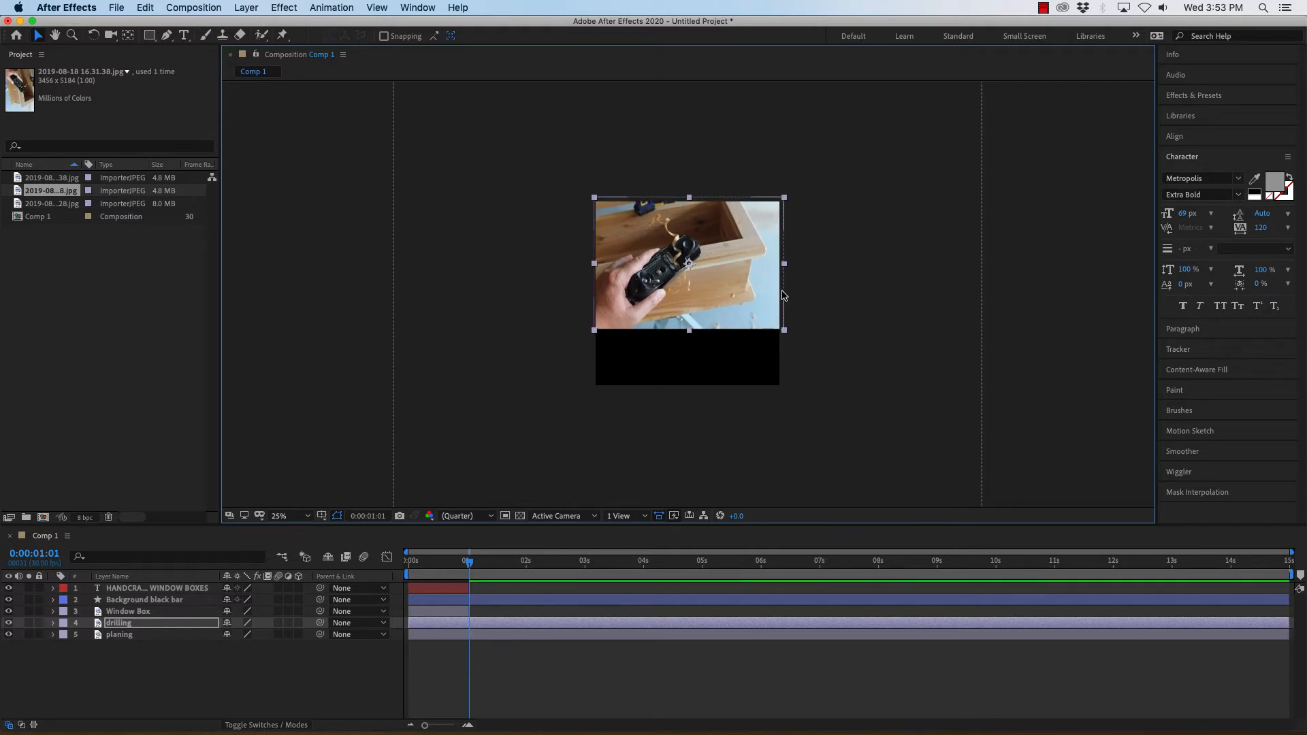
click(327, 314)
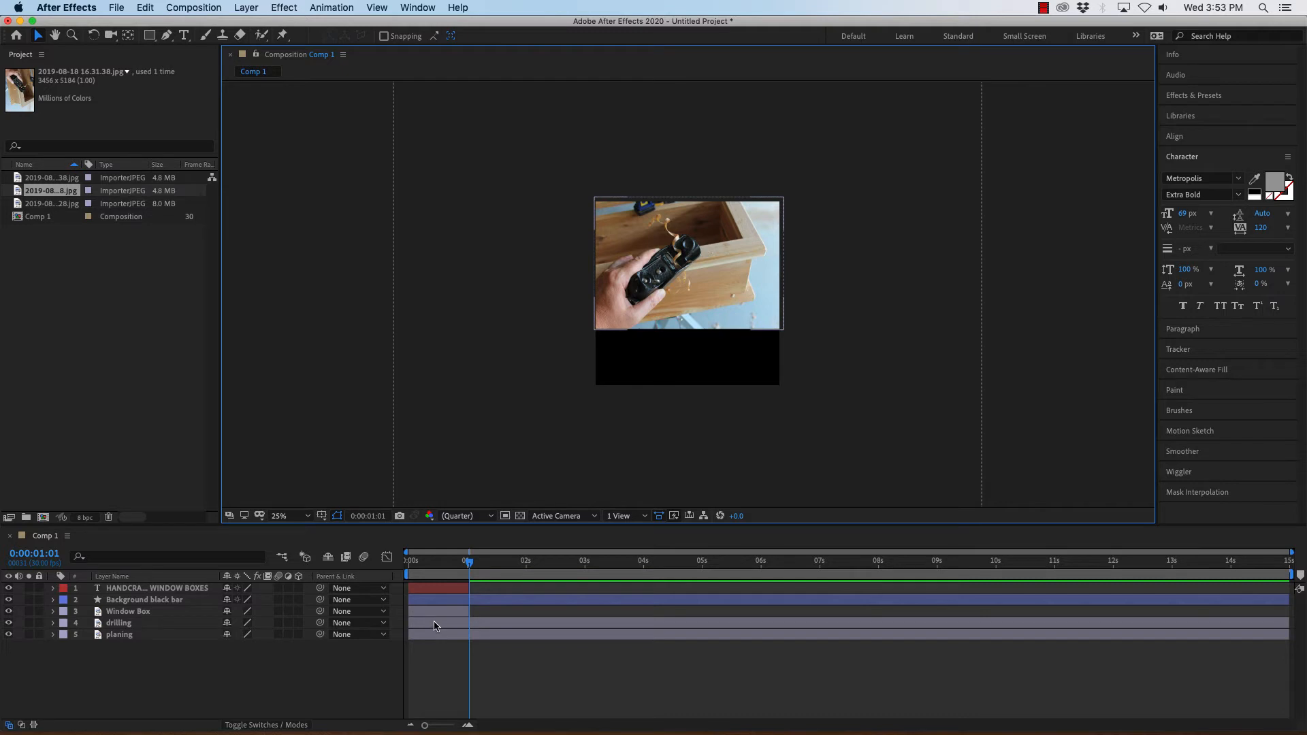
Trim the drilling layer to start at 0:00:01:01 and end at about 2.5 seconds.
click(434, 624)
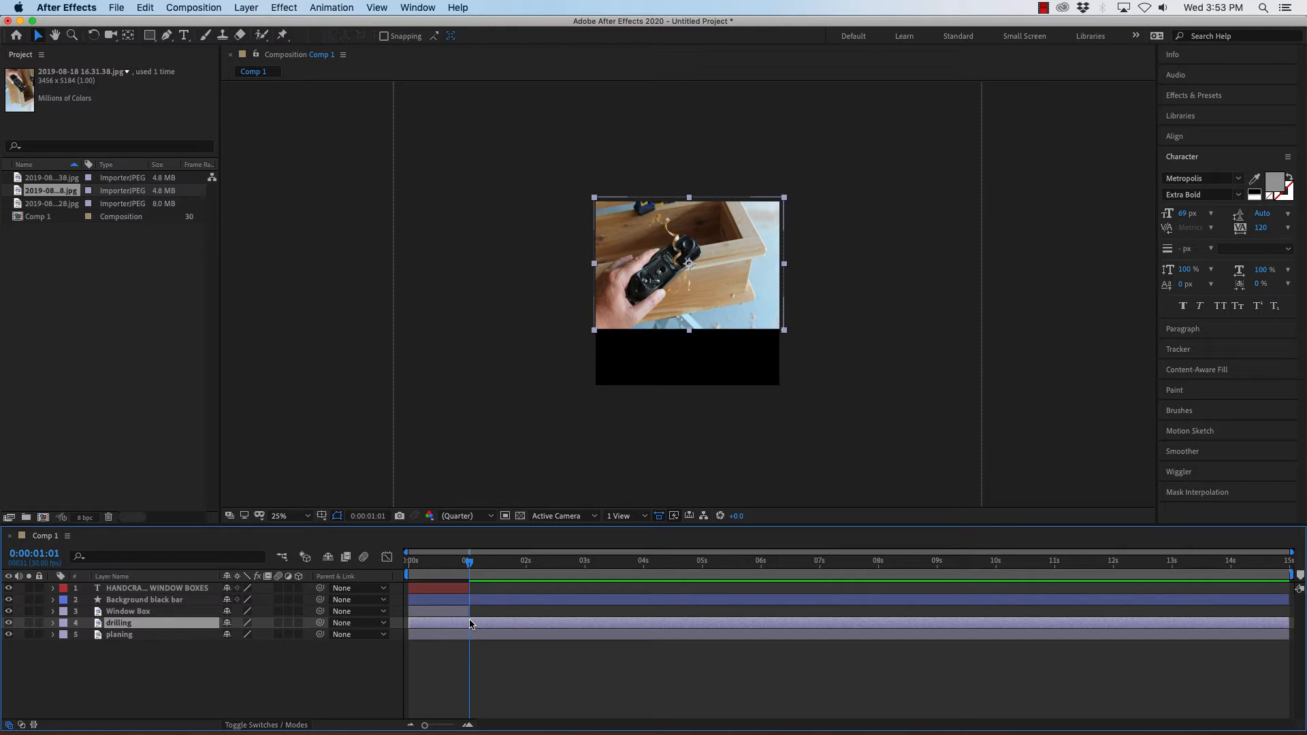
key(alt+bracketleft)
mouse_move(469, 623)
mouse_down()
mouse_move(431, 623)
mouse_move(468, 623)
mouse_up()
drag(1291, 622, 535, 622)
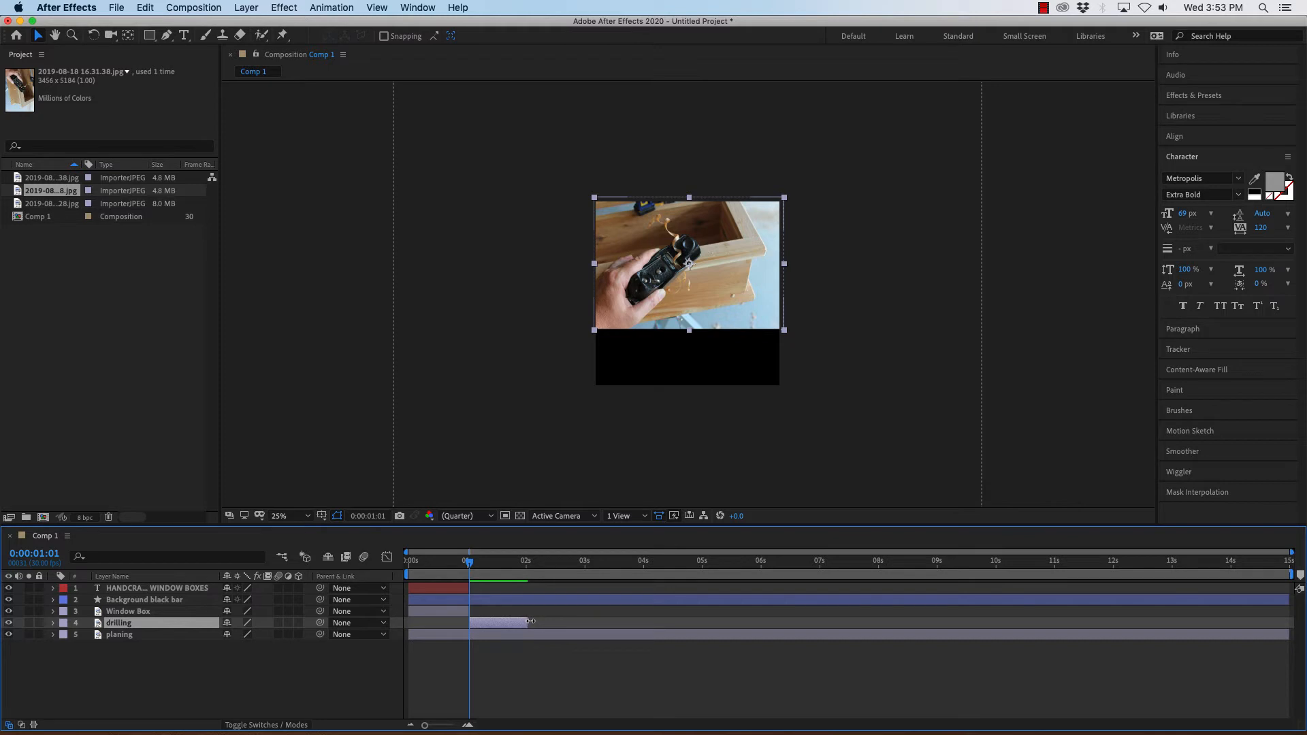
drag(530, 622, 566, 621)
Trim the planing layer to start at 0:00:02:15 and end at about 4 seconds.
drag(469, 566, 556, 566)
click(462, 636)
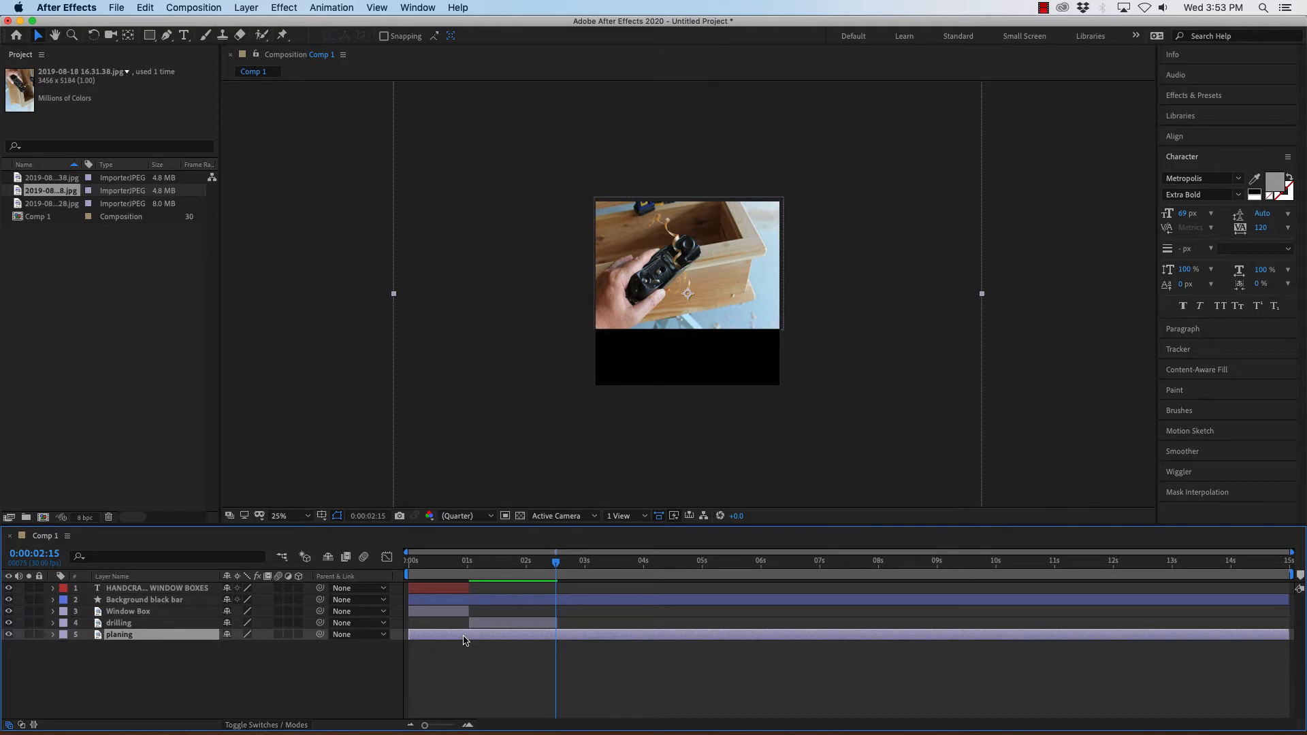
key(alt+bracketleft)
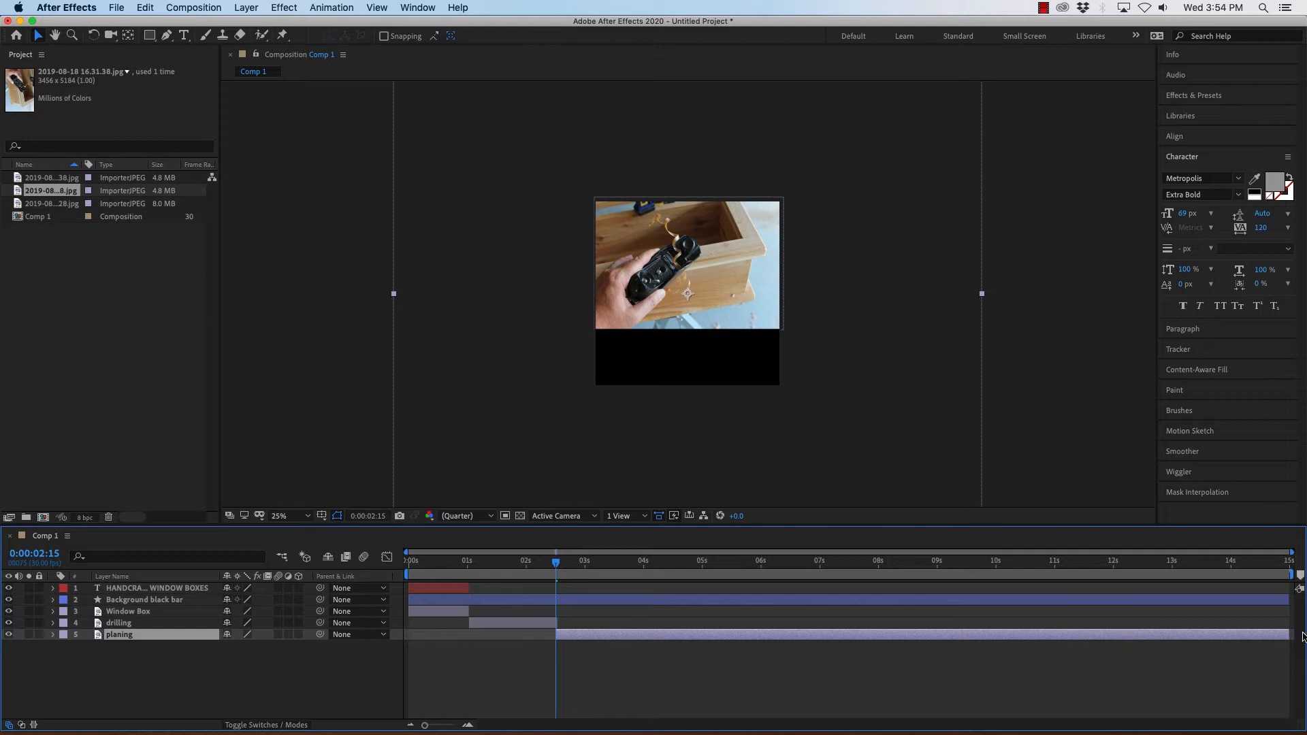
drag(1292, 635, 649, 638)
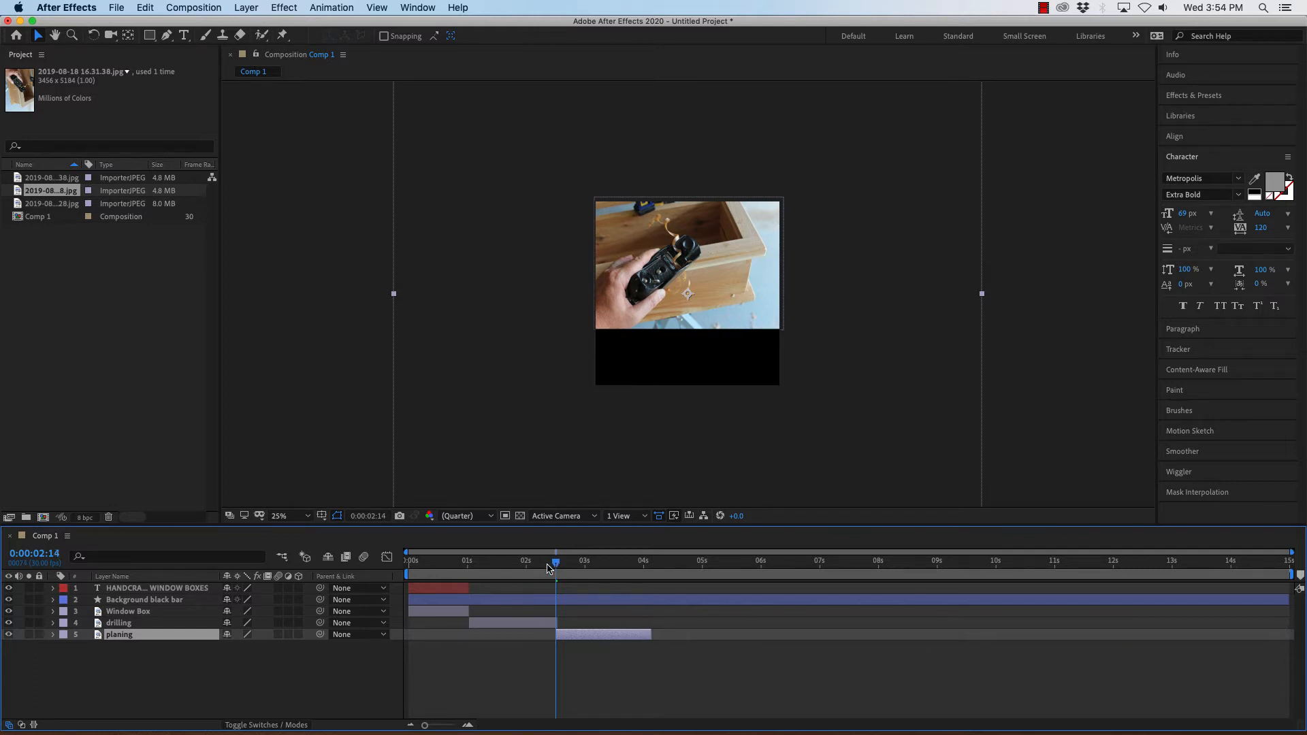
Scale down the planing photo by its corner handle at 0:00:03:07.
drag(548, 568, 600, 577)
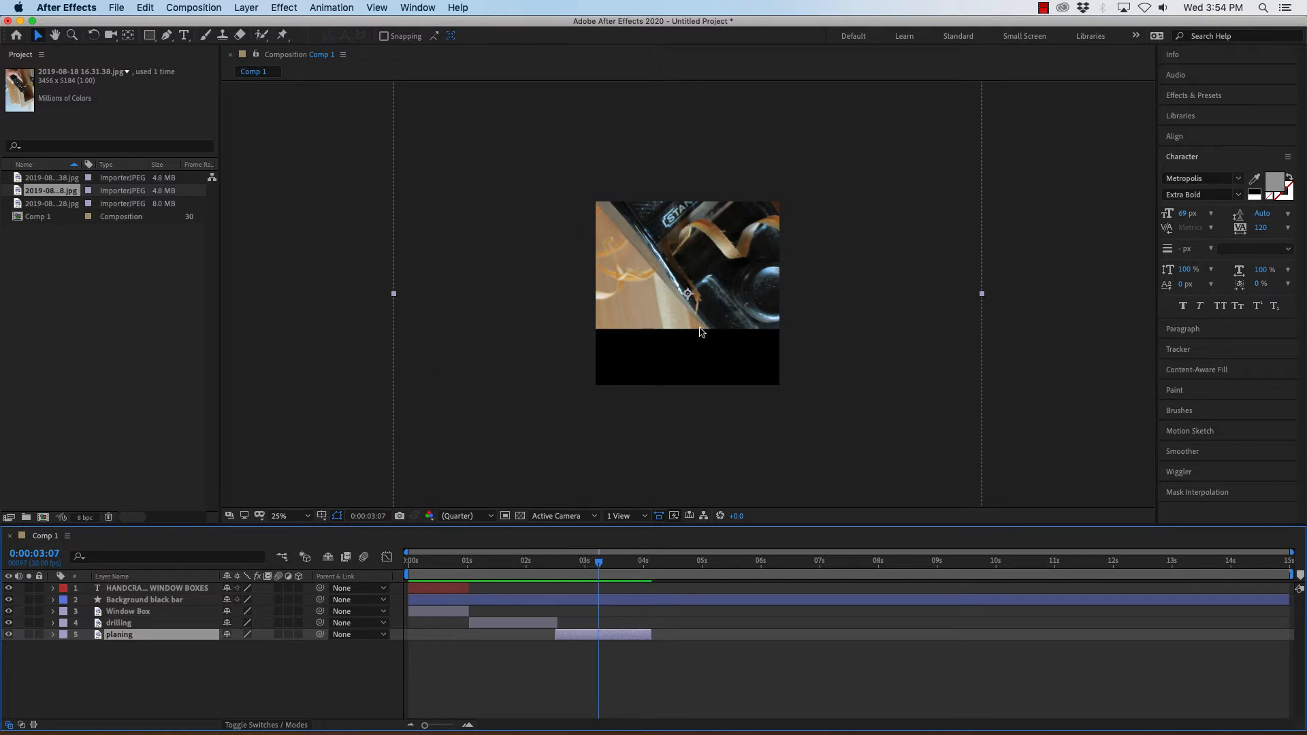
key(comma)
key(comma)
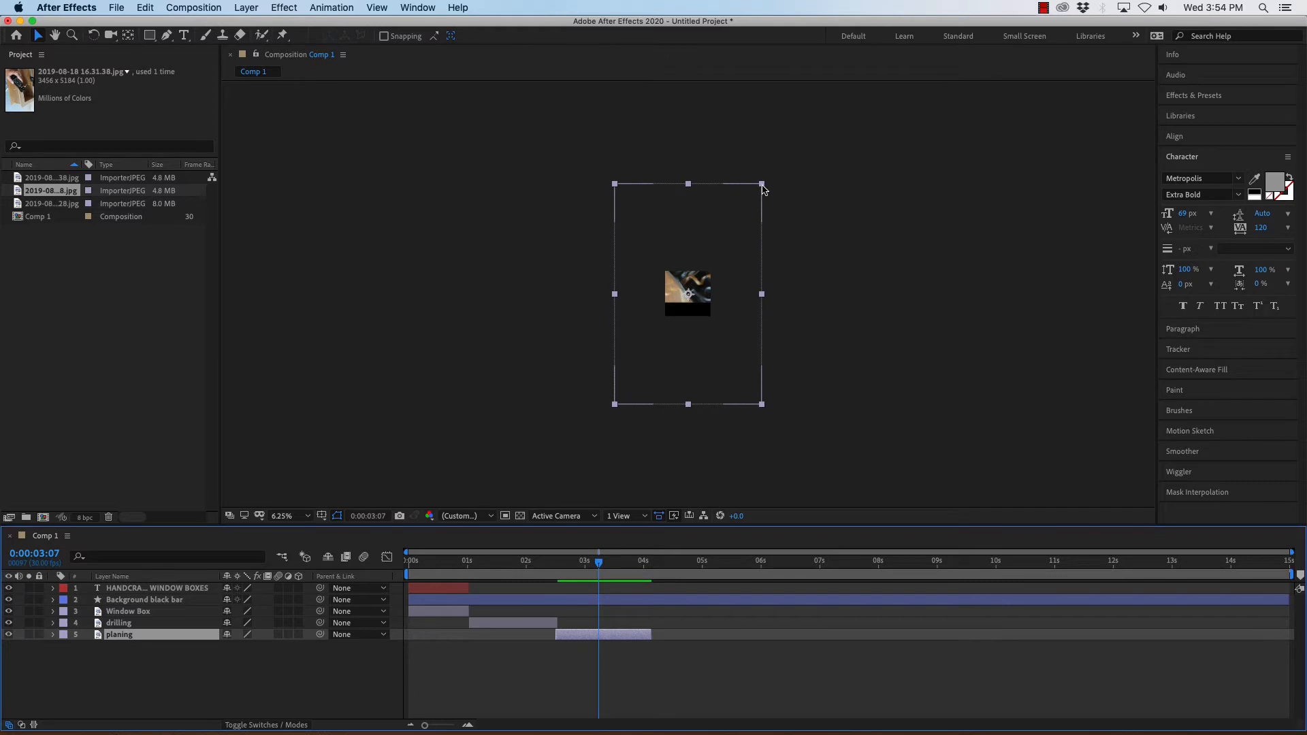
drag(761, 184, 714, 257)
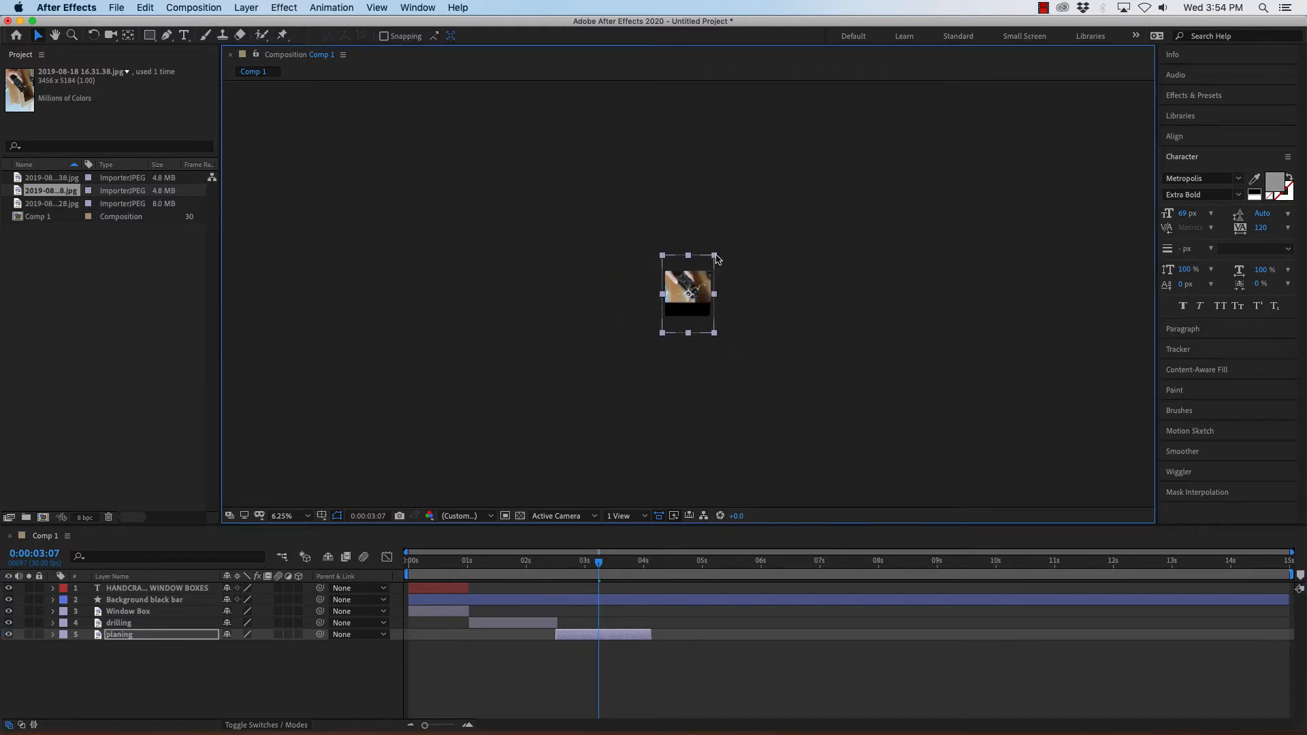
key(period)
key(period)
key(period)
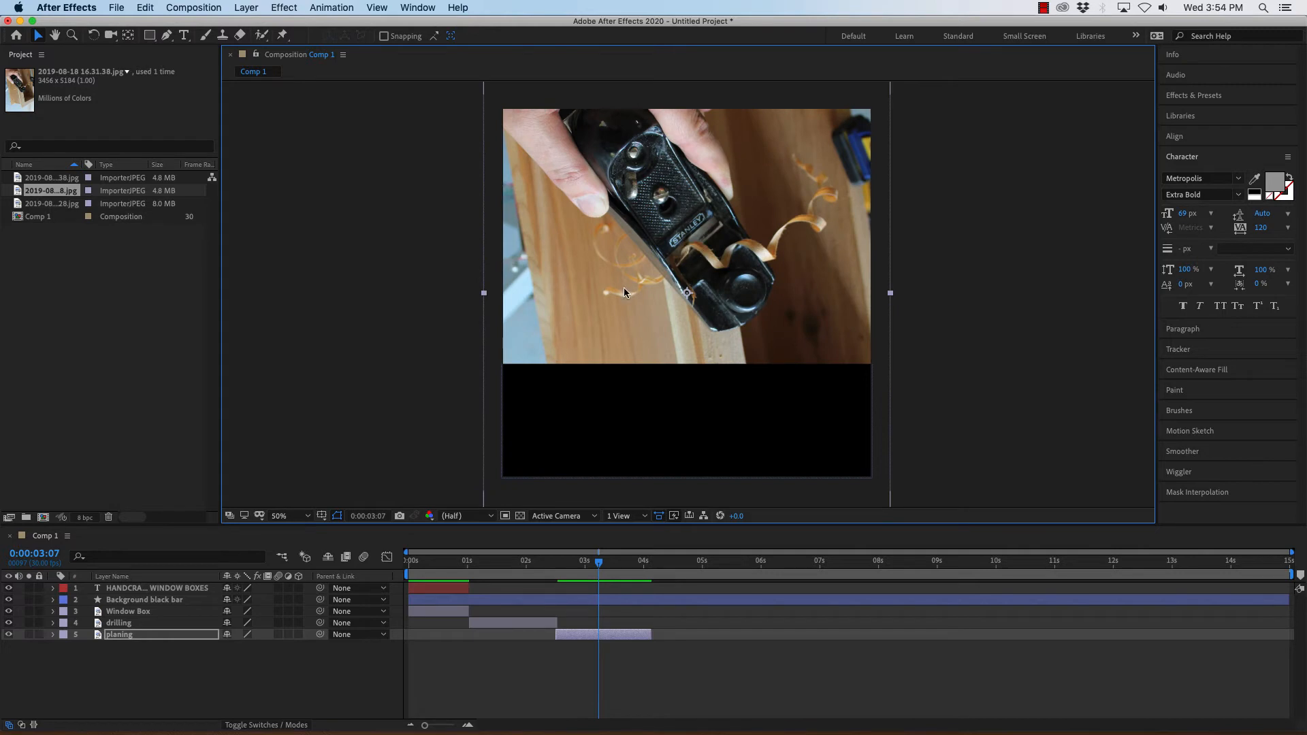
Delete the planing layer from the composition.
click(145, 623)
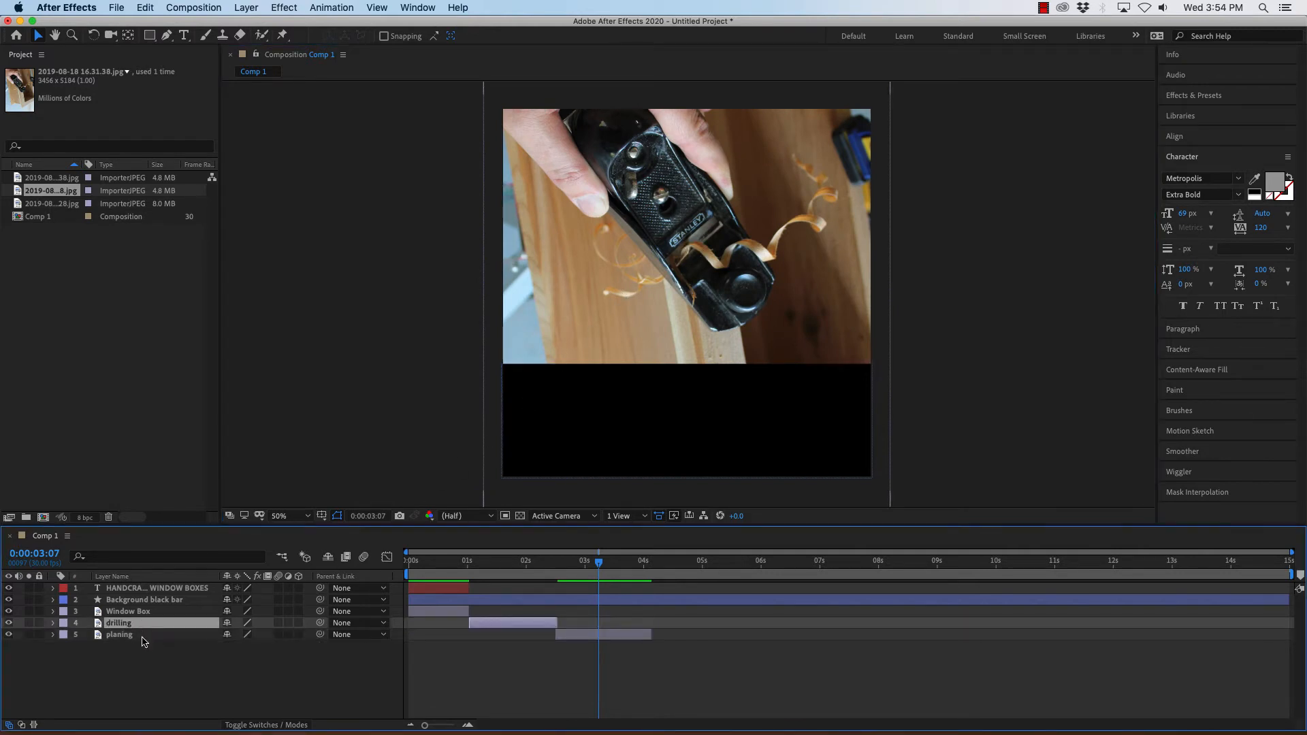
mouse_move(601, 562)
mouse_down()
mouse_move(517, 564)
mouse_move(617, 570)
mouse_move(512, 568)
mouse_move(594, 569)
mouse_up()
click(149, 636)
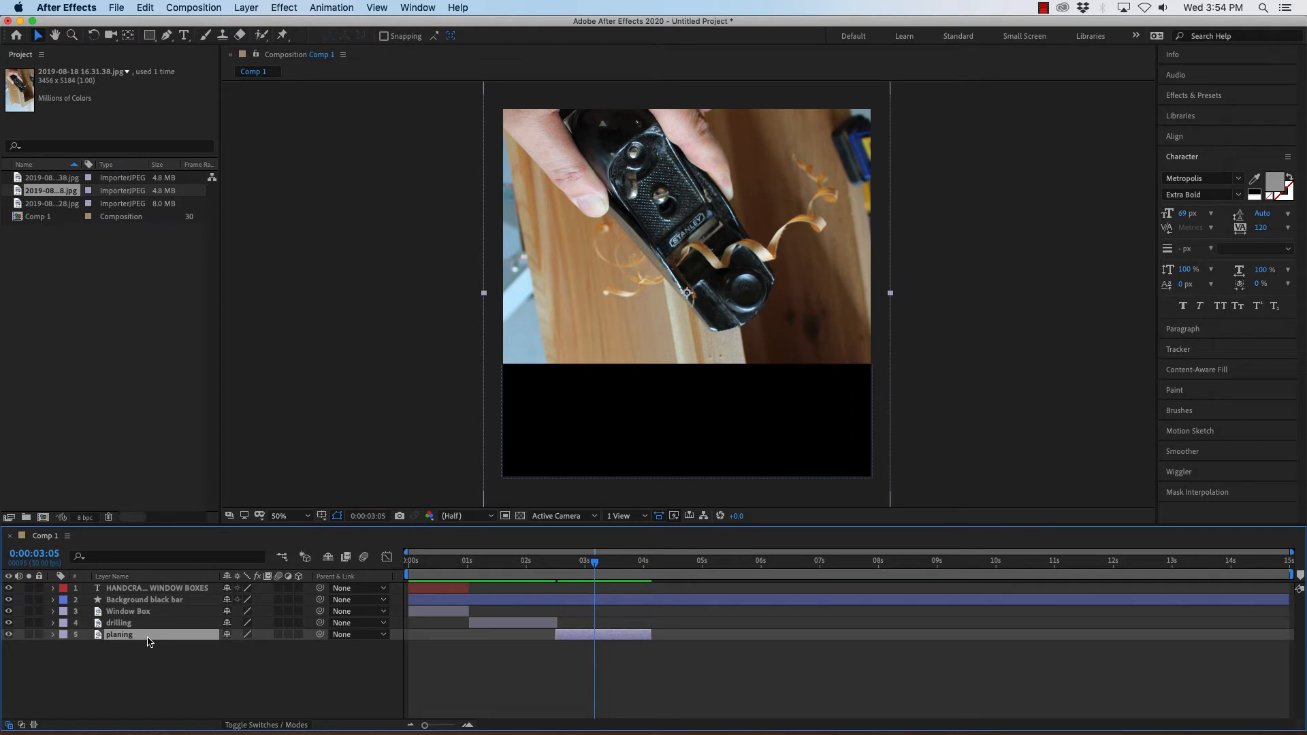
key(Delete)
Remove the unused duplicate 2019-08-18 16.31.38.jpg item from the project.
click(45, 206)
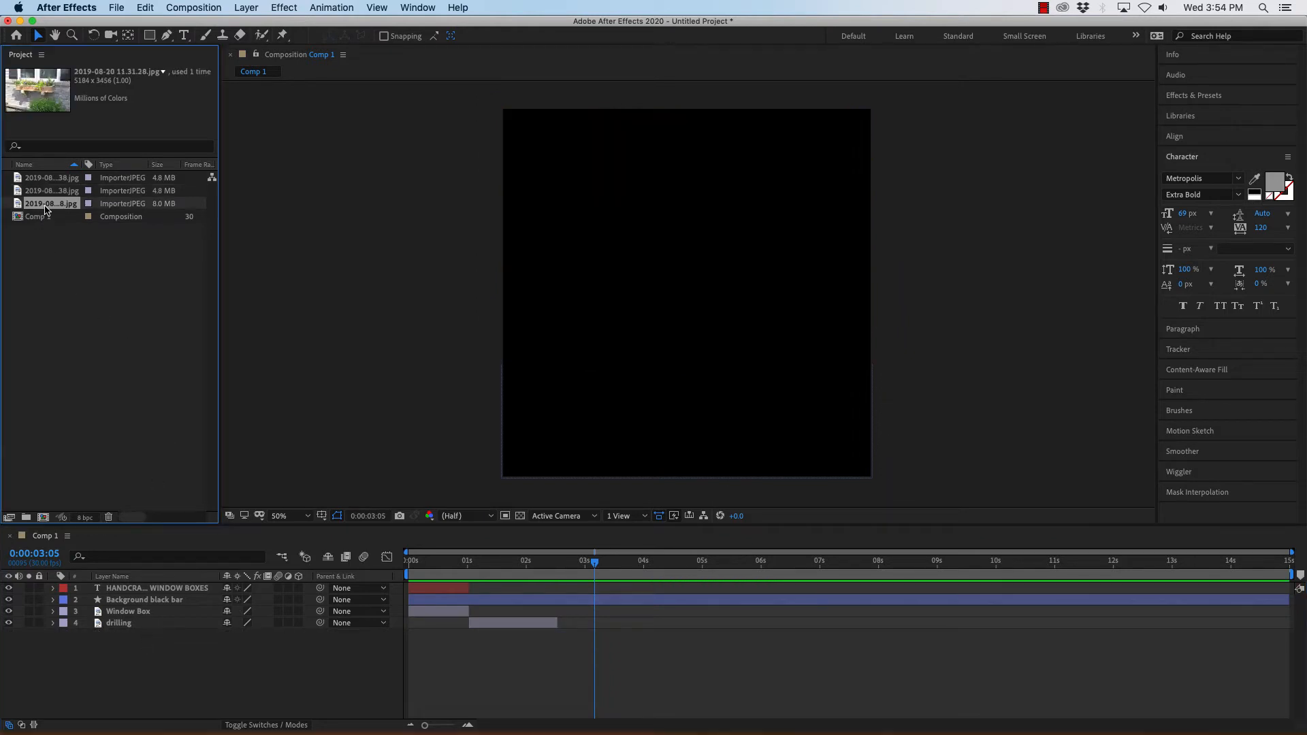
click(47, 191)
click(51, 180)
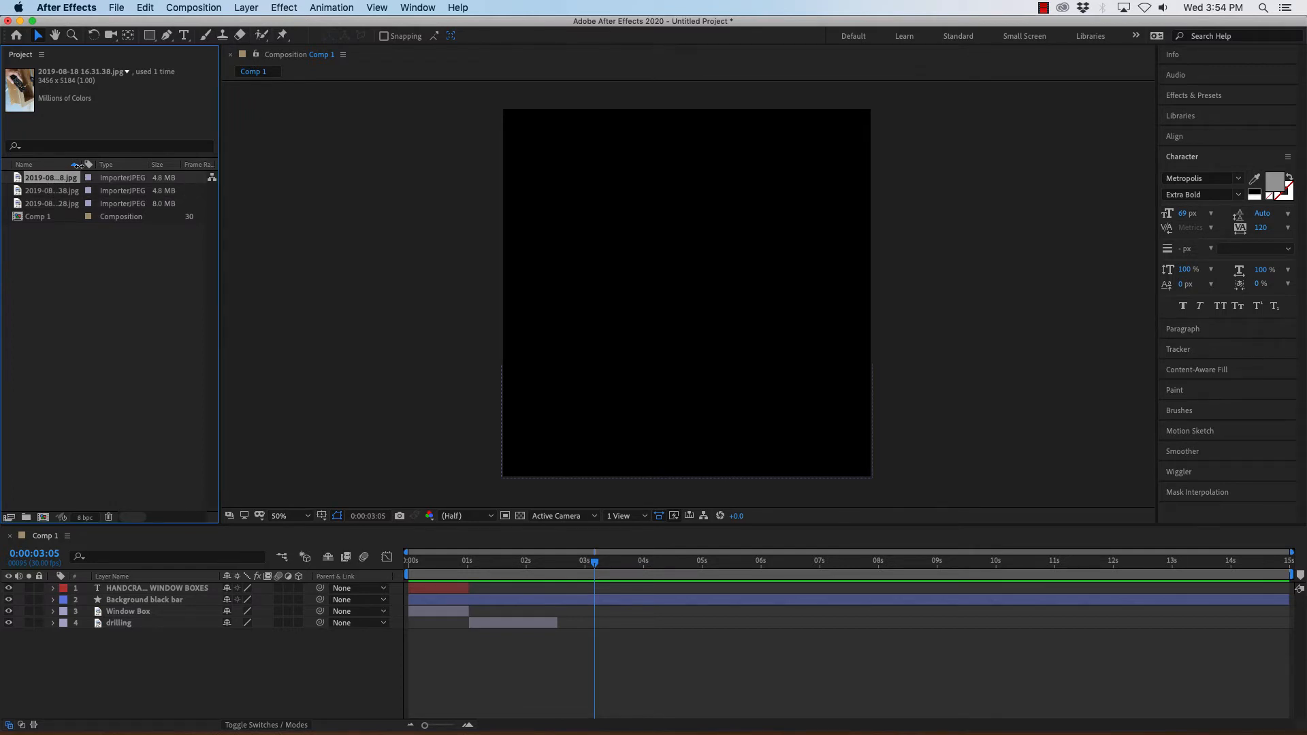
drag(83, 164, 139, 165)
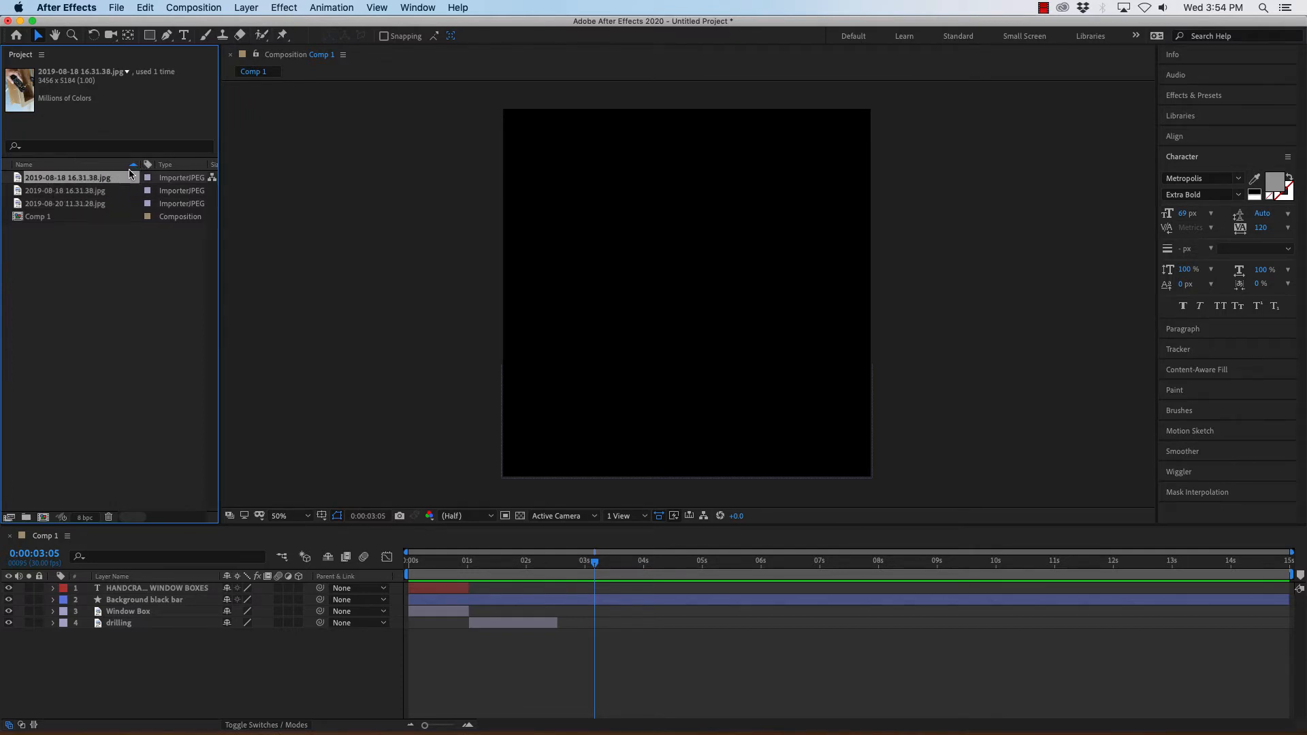
click(59, 193)
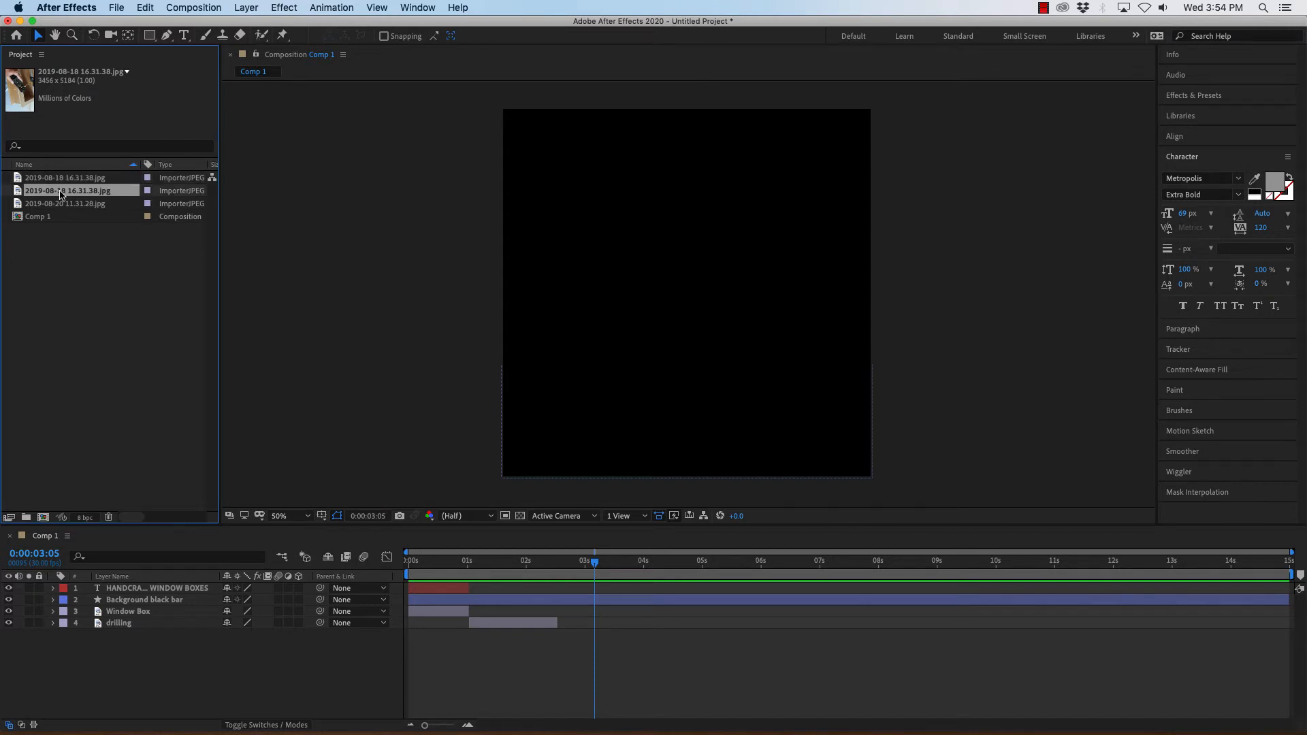
click(62, 178)
key(Delete)
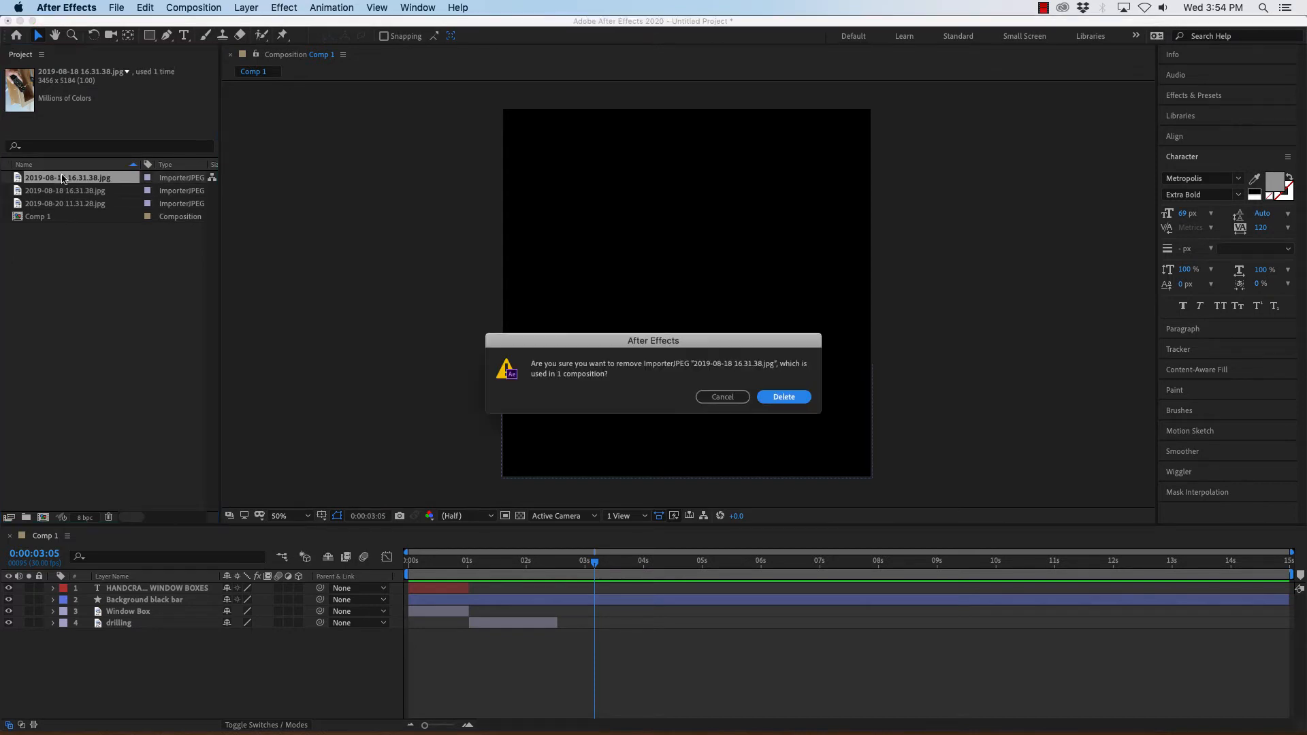
click(718, 397)
click(59, 192)
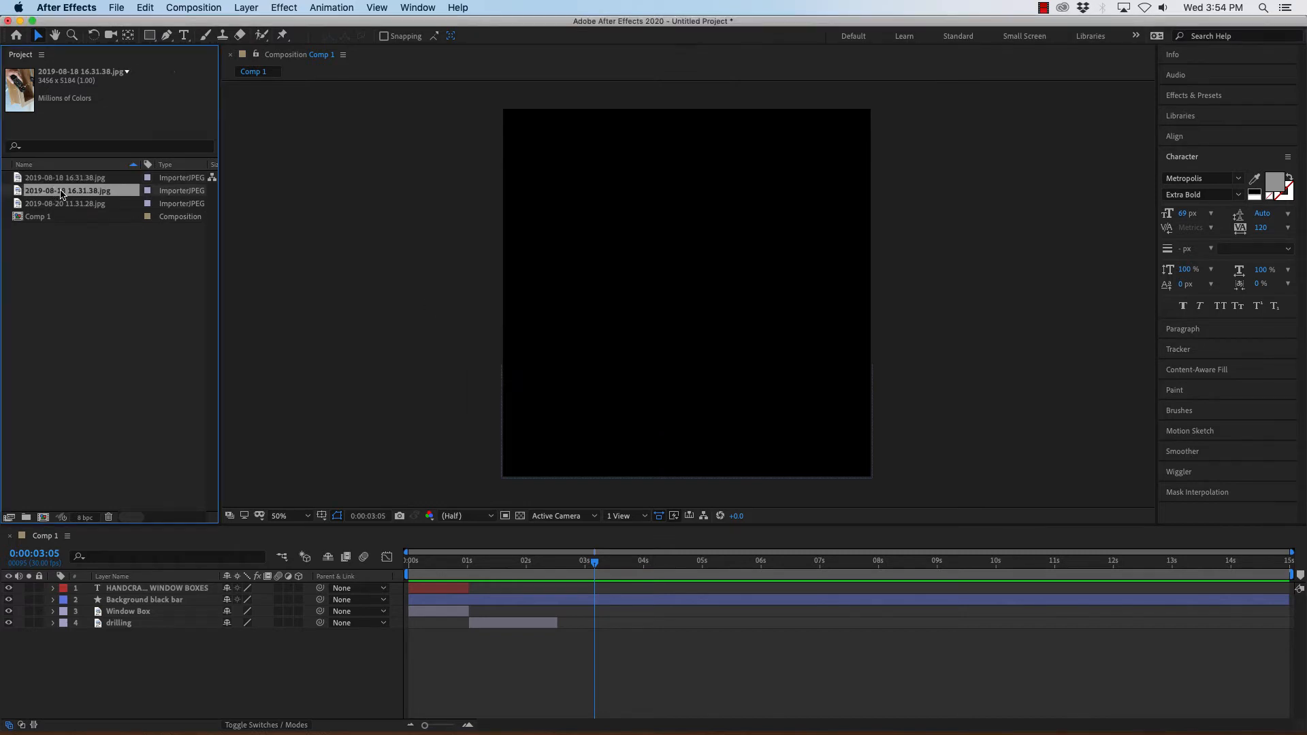
key(Delete)
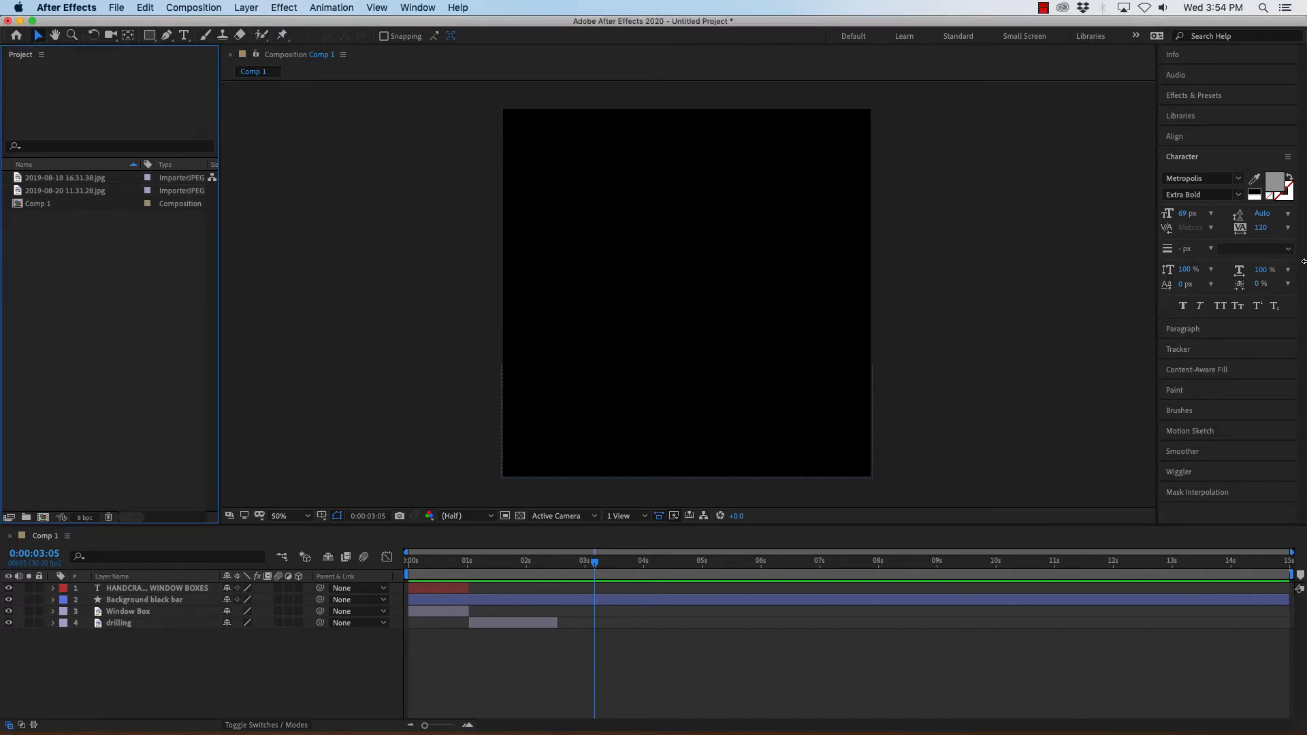
Import 2019-08-18 14.44.45.jpg from the desktop into the project and add it as a new layer.
drag(1303, 266, 1097, 265)
click(1188, 199)
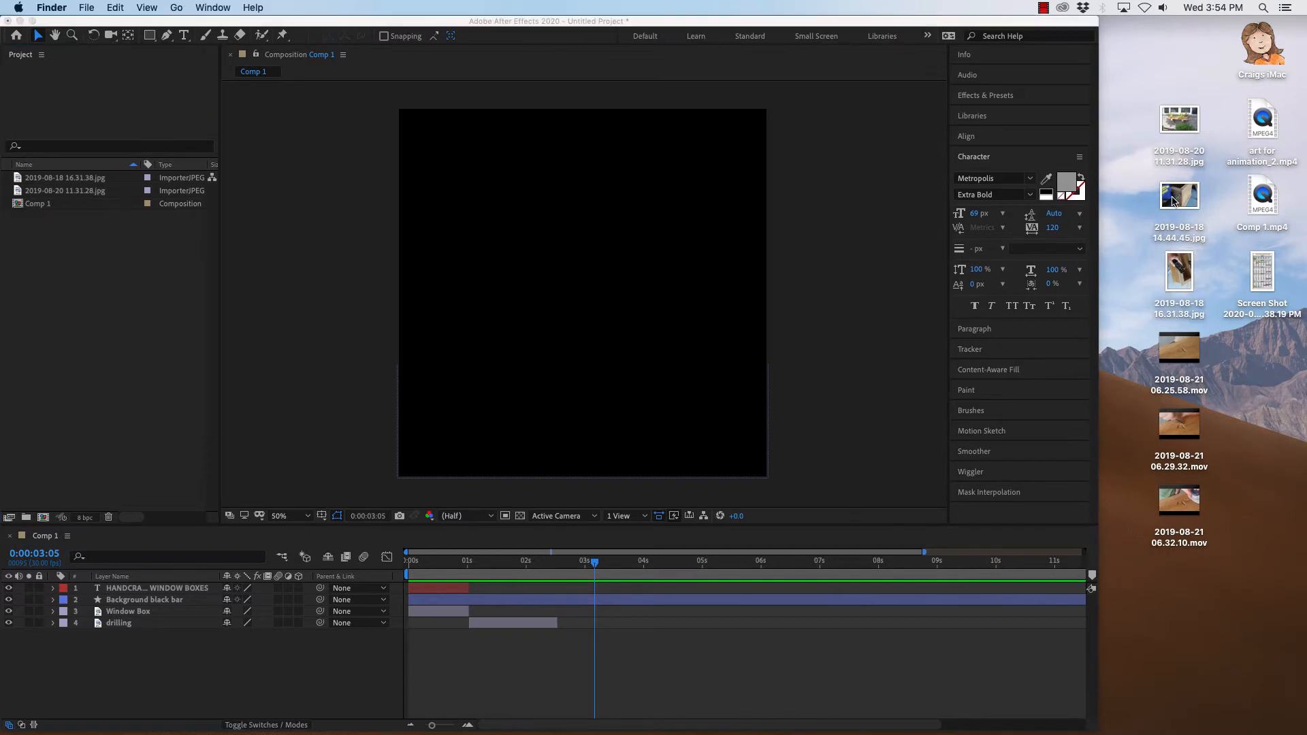
drag(1188, 199, 78, 250)
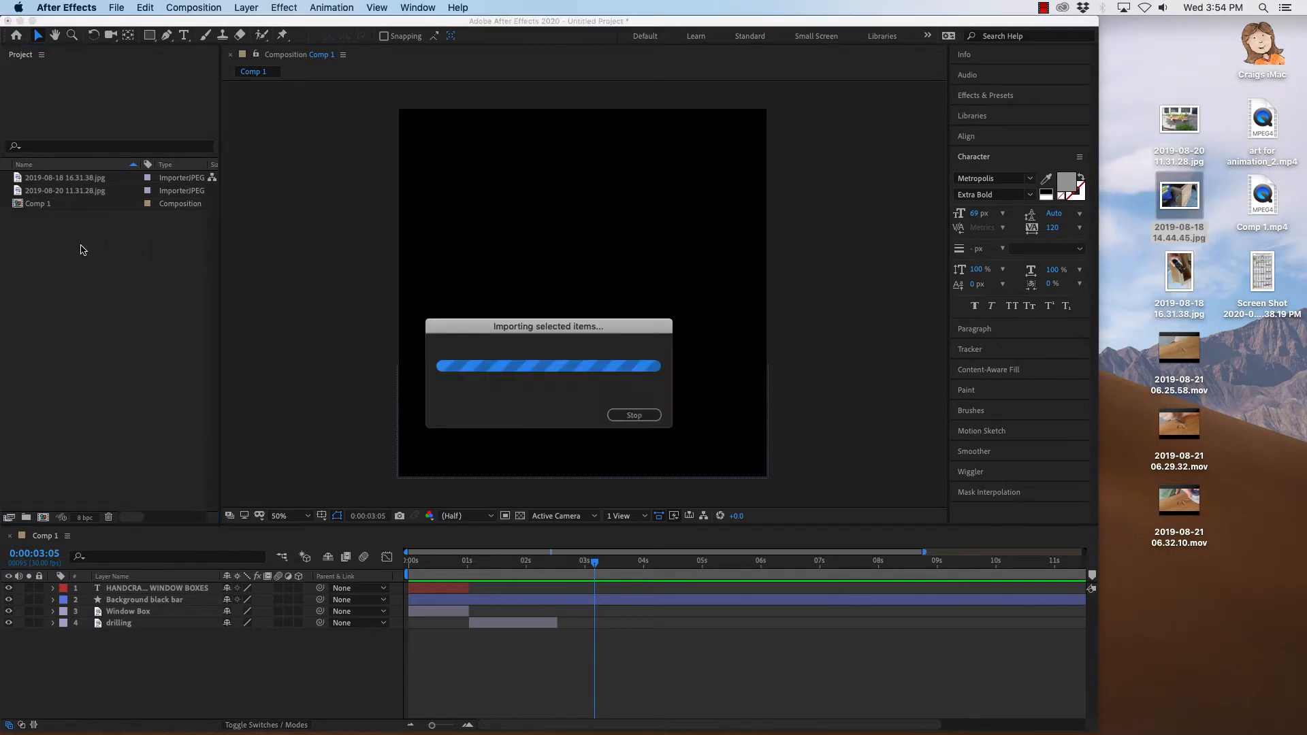
drag(34, 178, 111, 671)
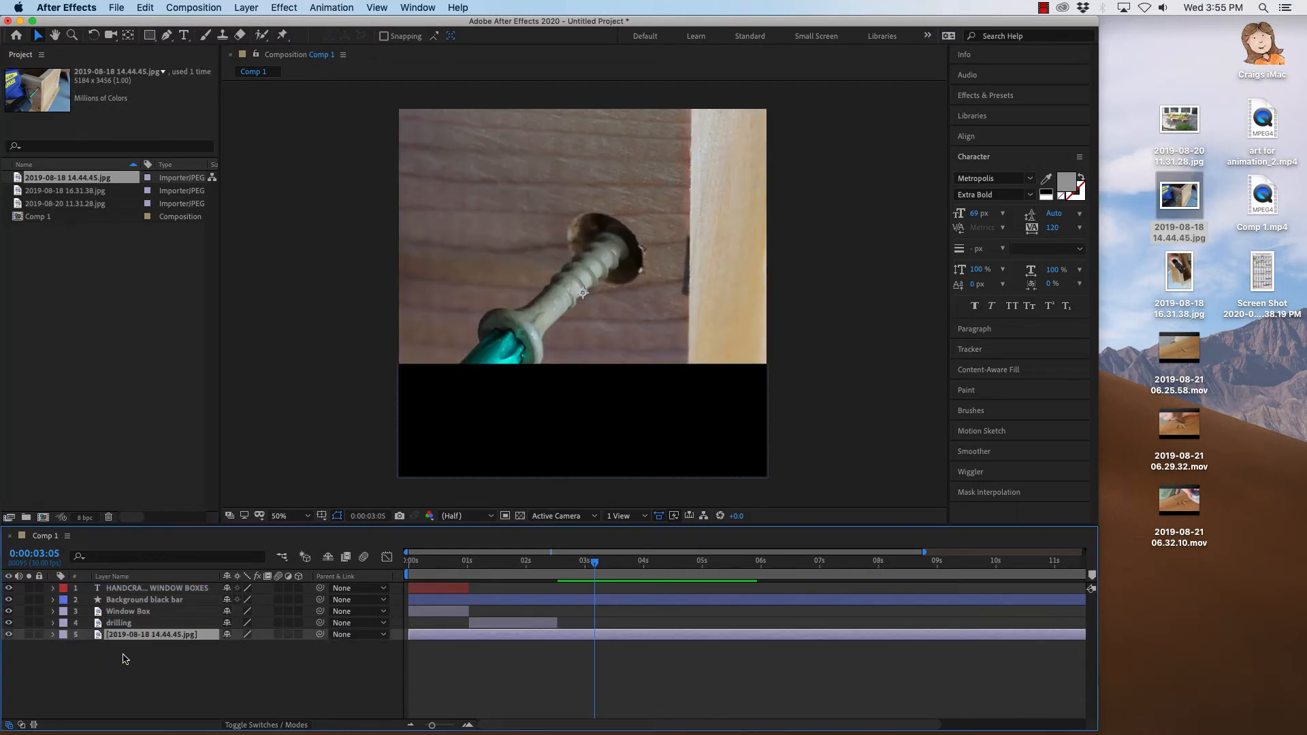
click(121, 624)
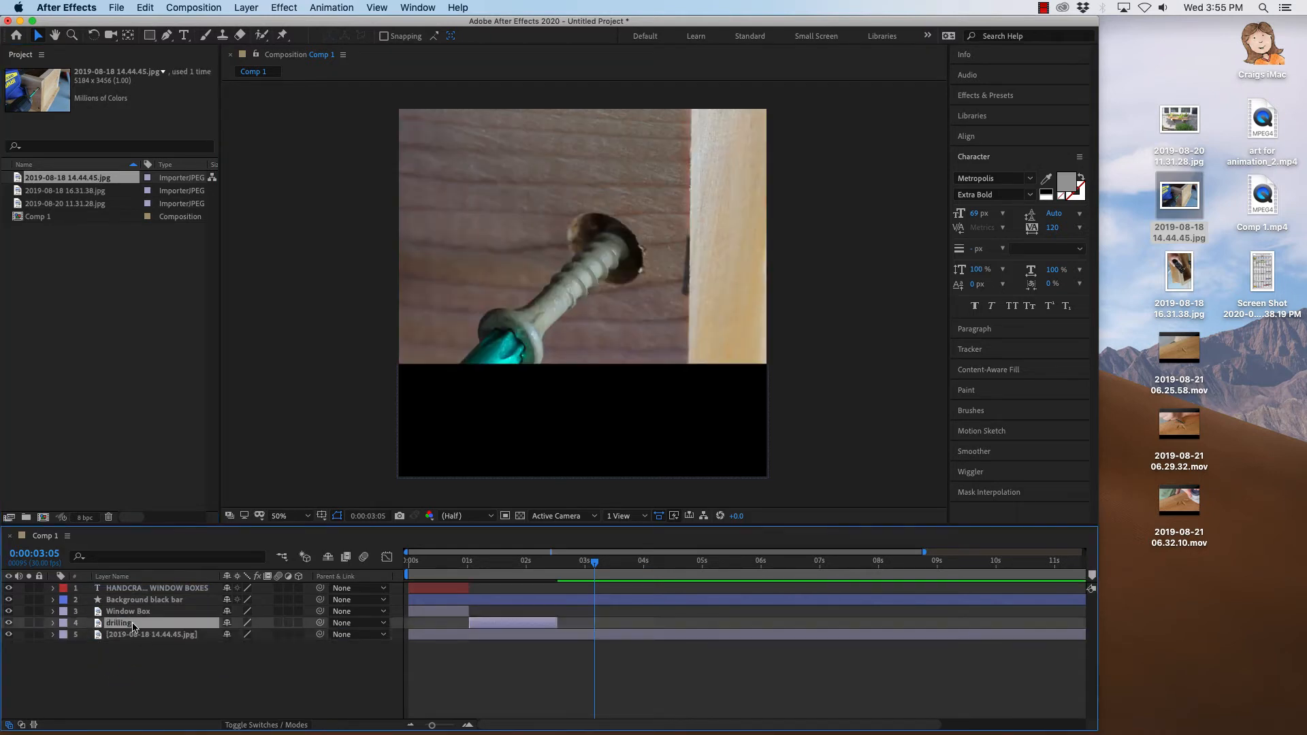
right_click(133, 626)
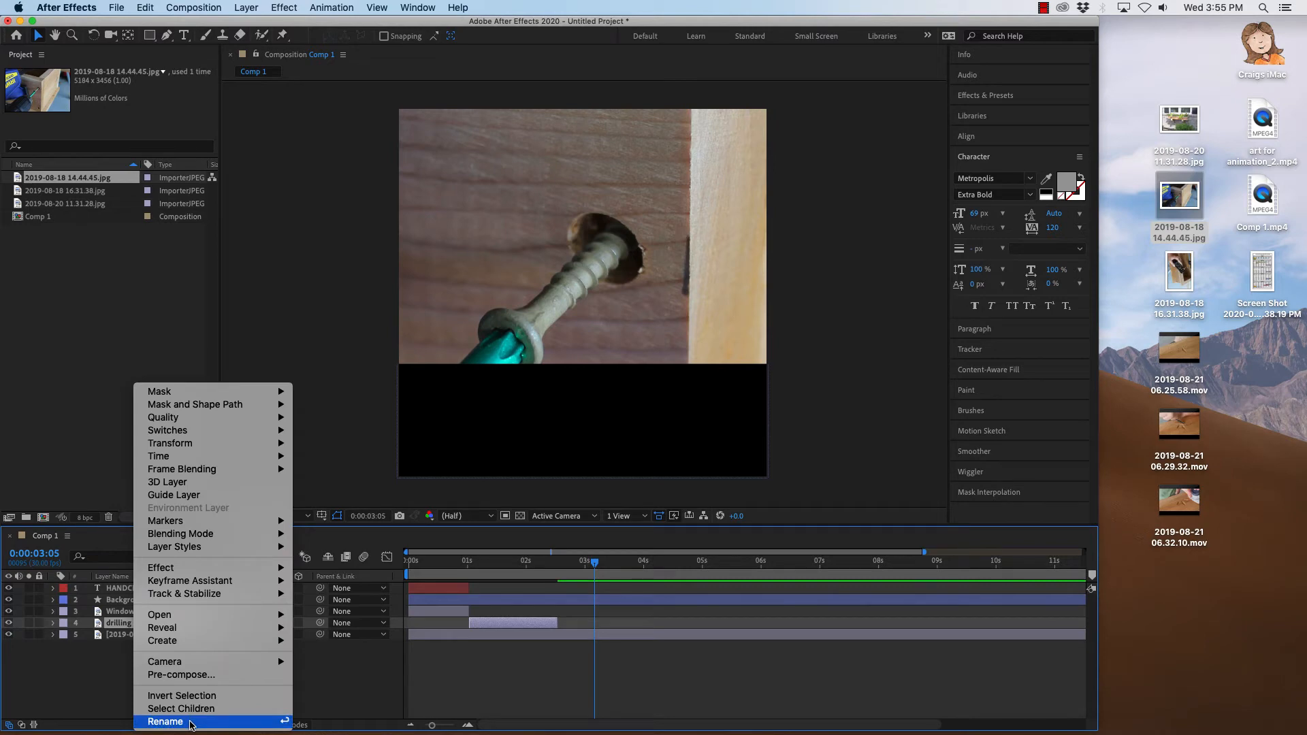
click(166, 722)
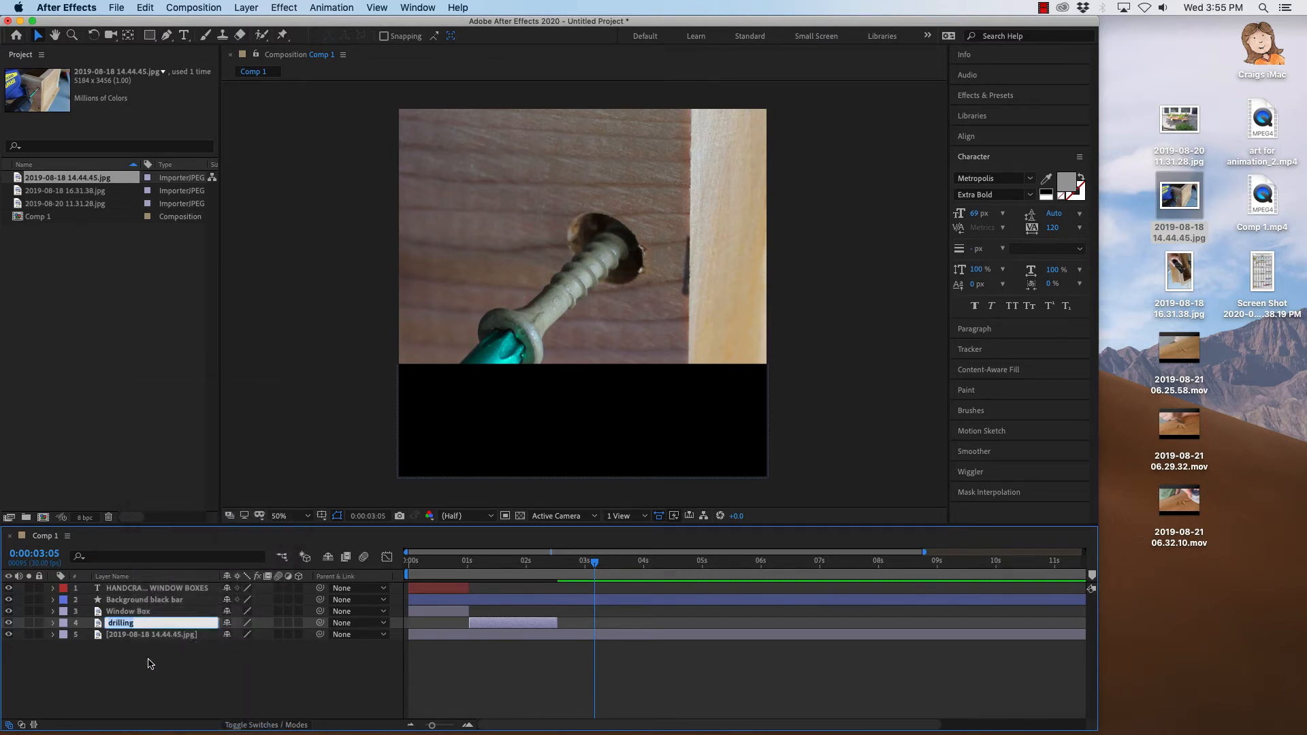
click(149, 663)
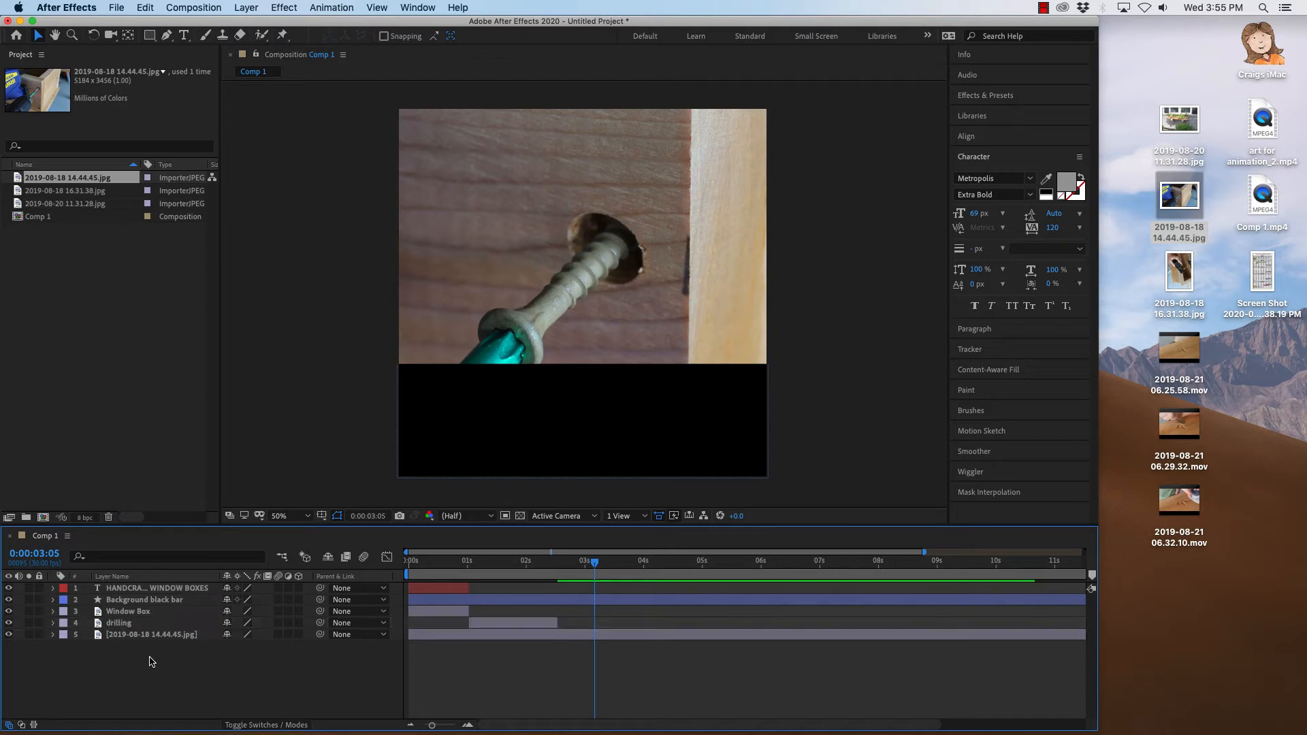
Rename the fourth layer, which shows the plane photo, to "planing".
click(147, 625)
drag(602, 574, 527, 566)
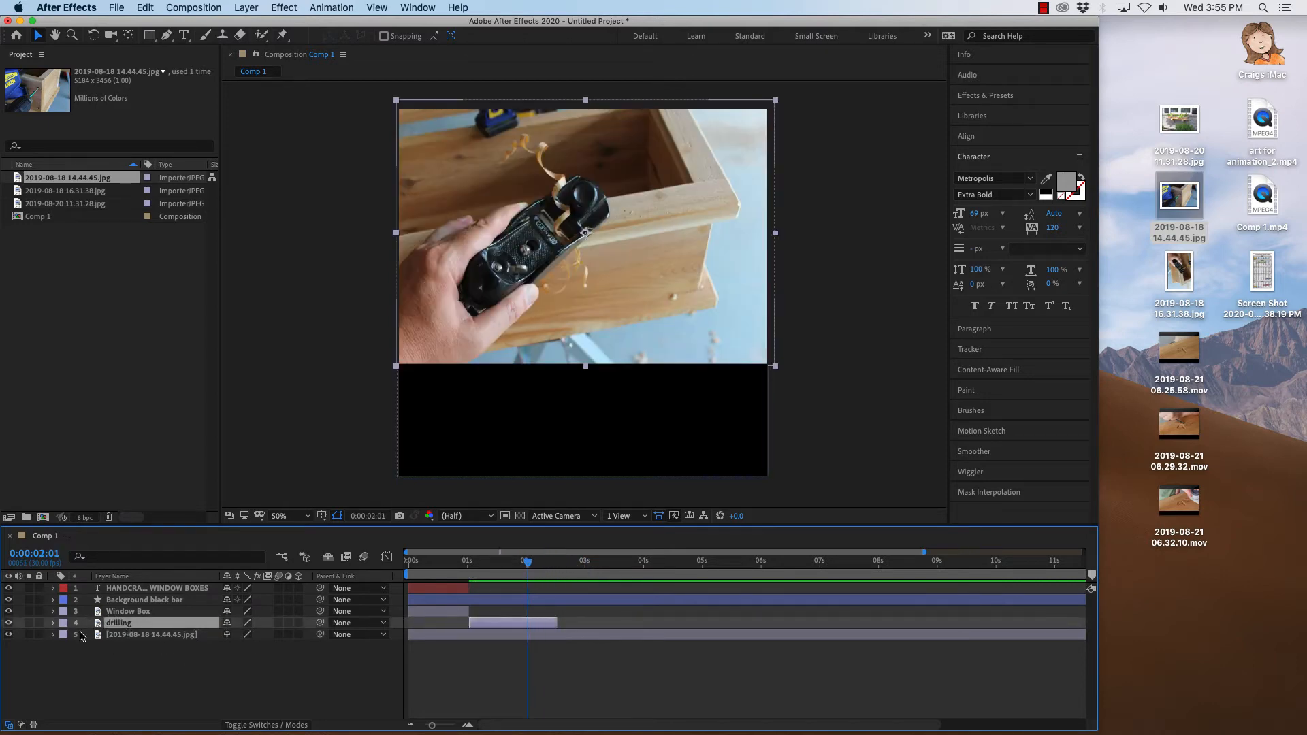
right_click(138, 626)
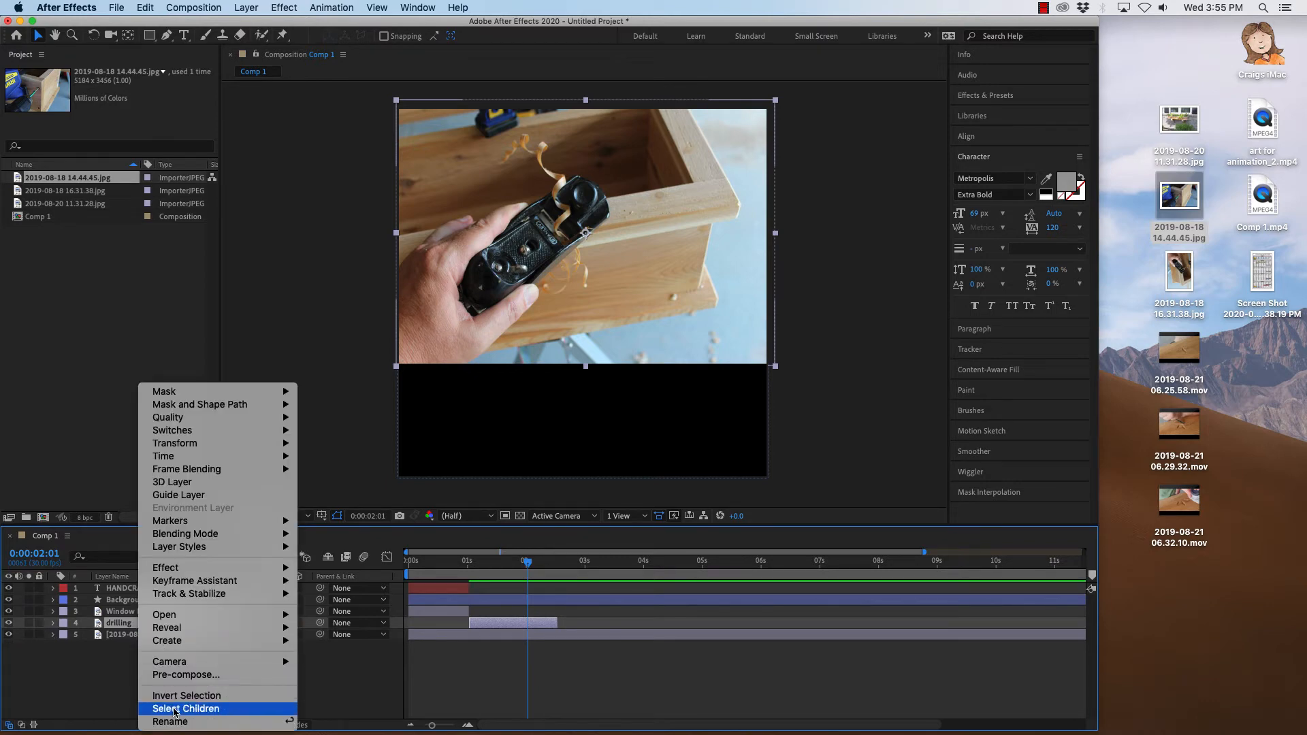
click(191, 723)
text(plan)
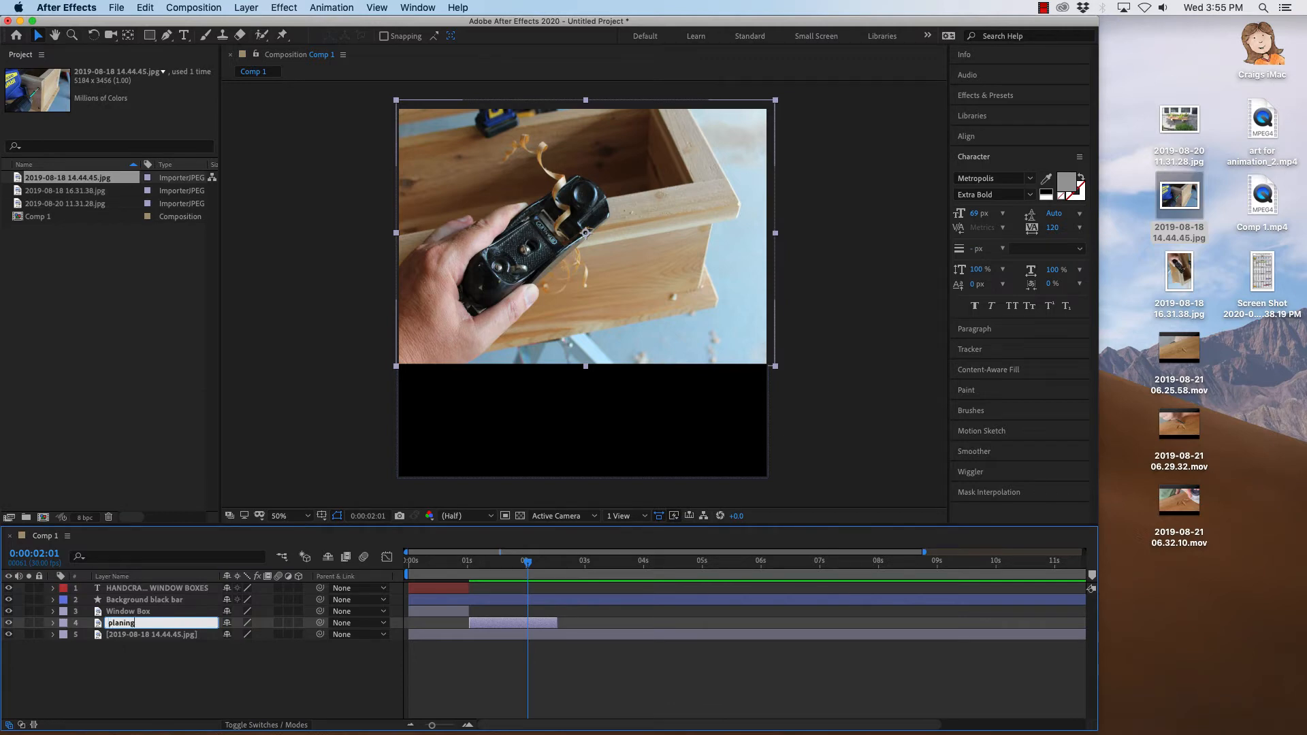
key(Return)
Rename the new 2019-08-18 14.44.45.jpg layer to "drilling".
click(181, 636)
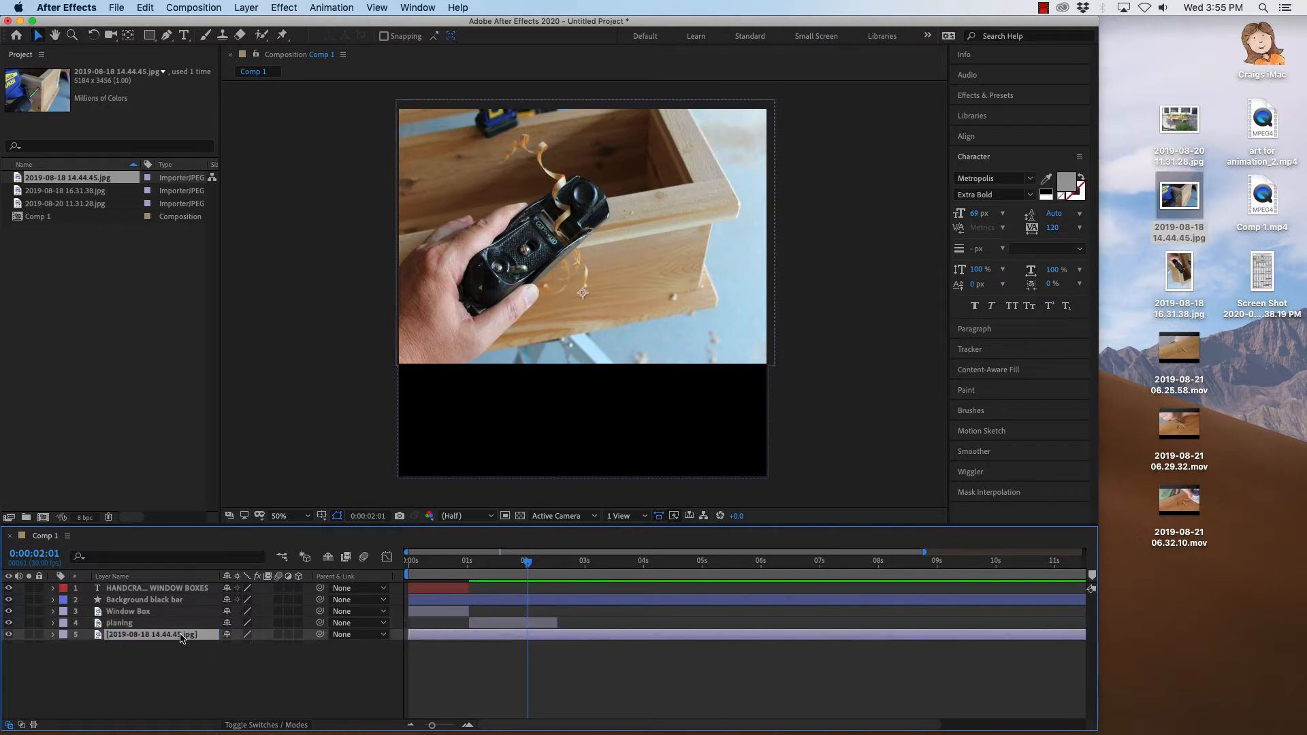
right_click(174, 637)
click(191, 723)
text(drillin)
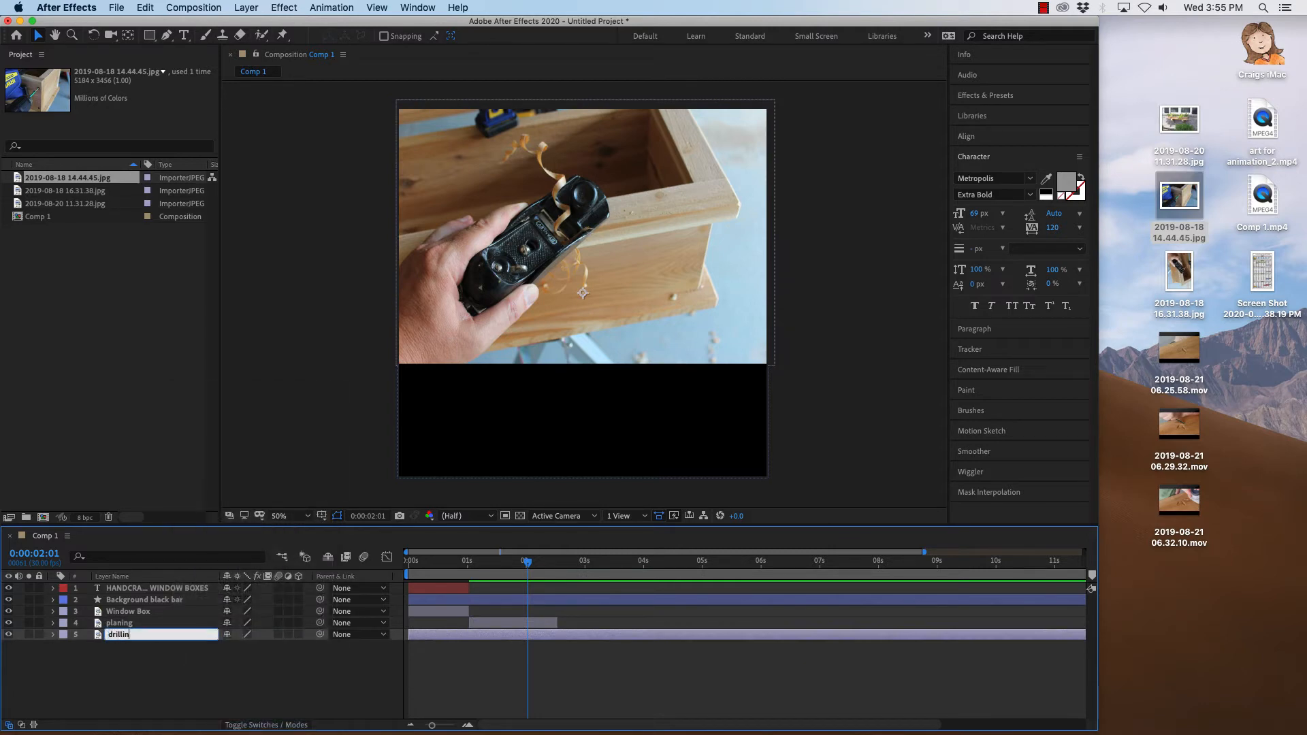
text(g)
key(Return)
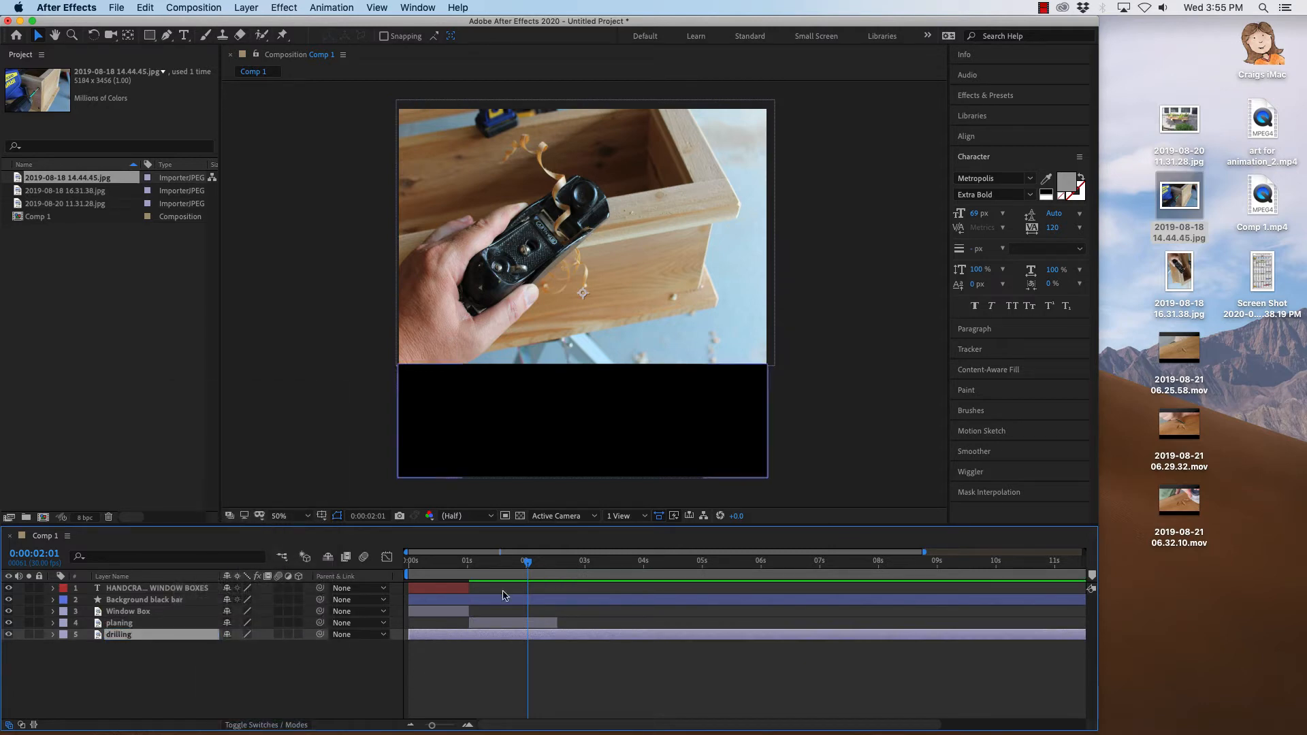
Trim the new drilling layer to start at 0:00:02:15 and end at about 4.6 seconds.
drag(529, 567, 560, 568)
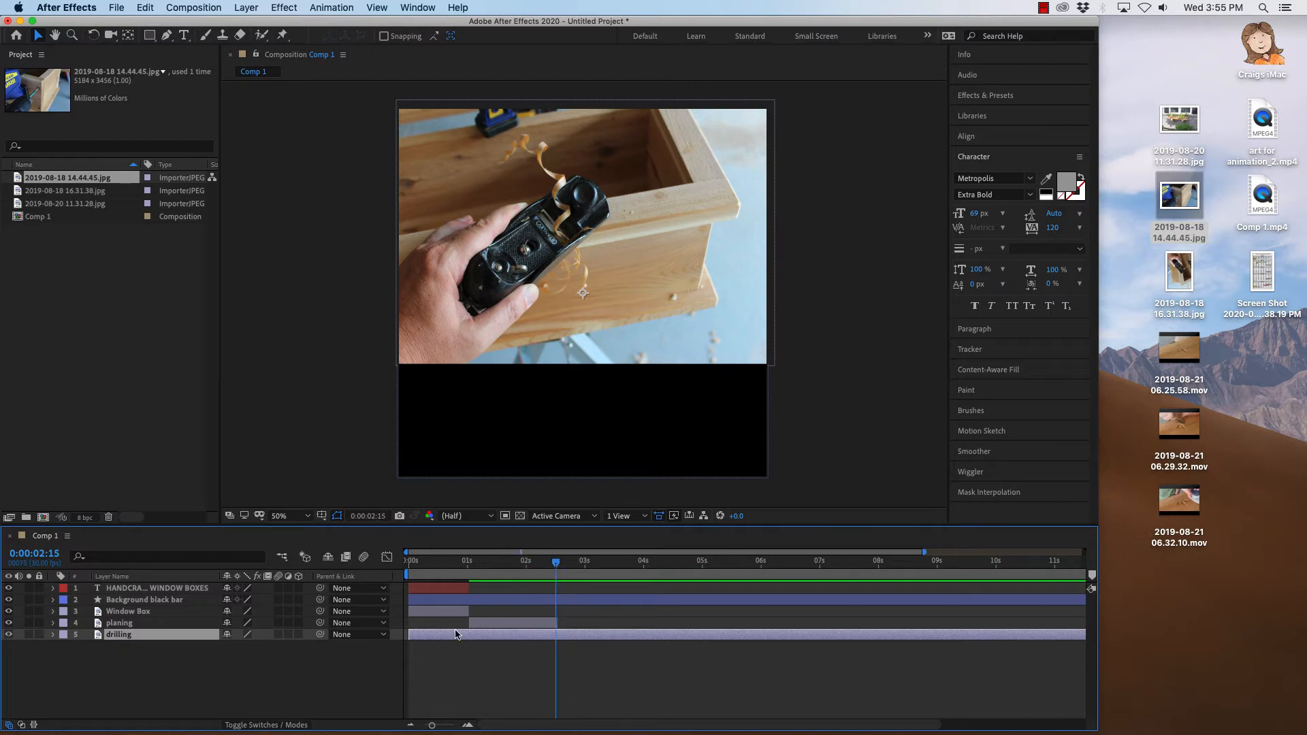
key(alt+bracketleft)
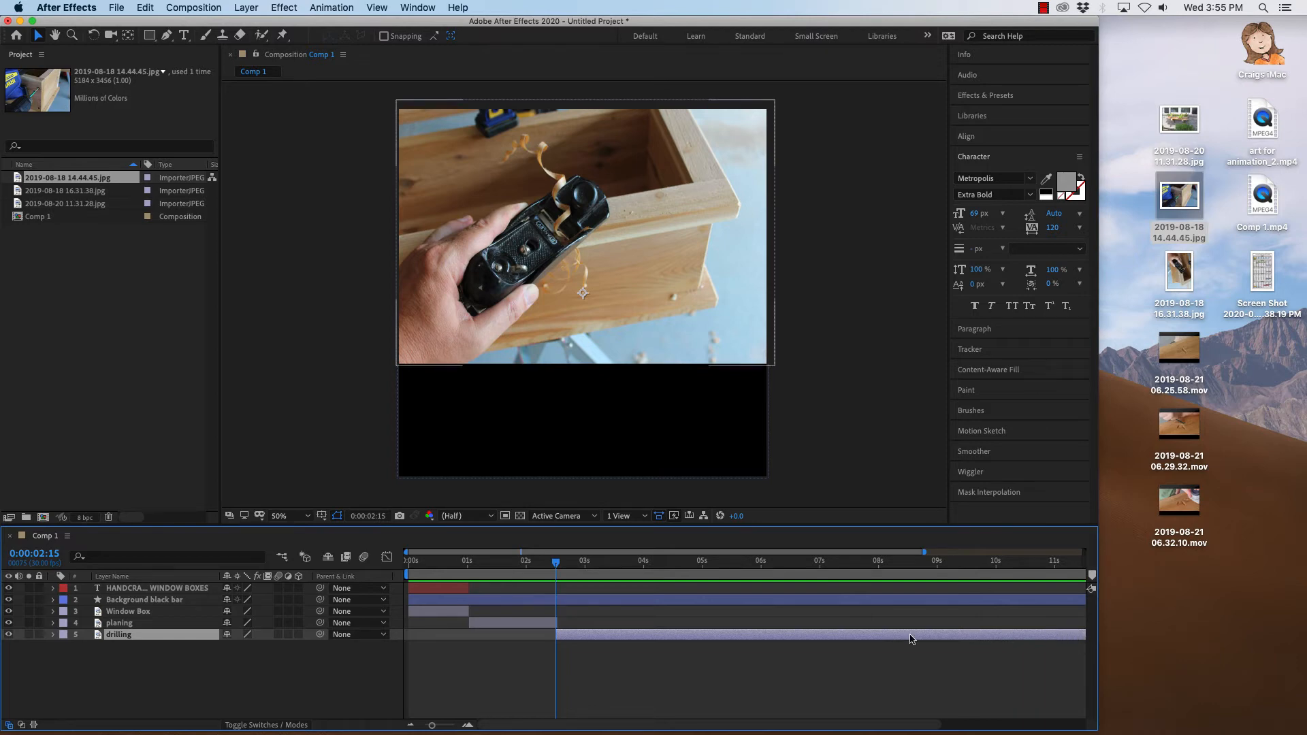
drag(432, 728, 411, 727)
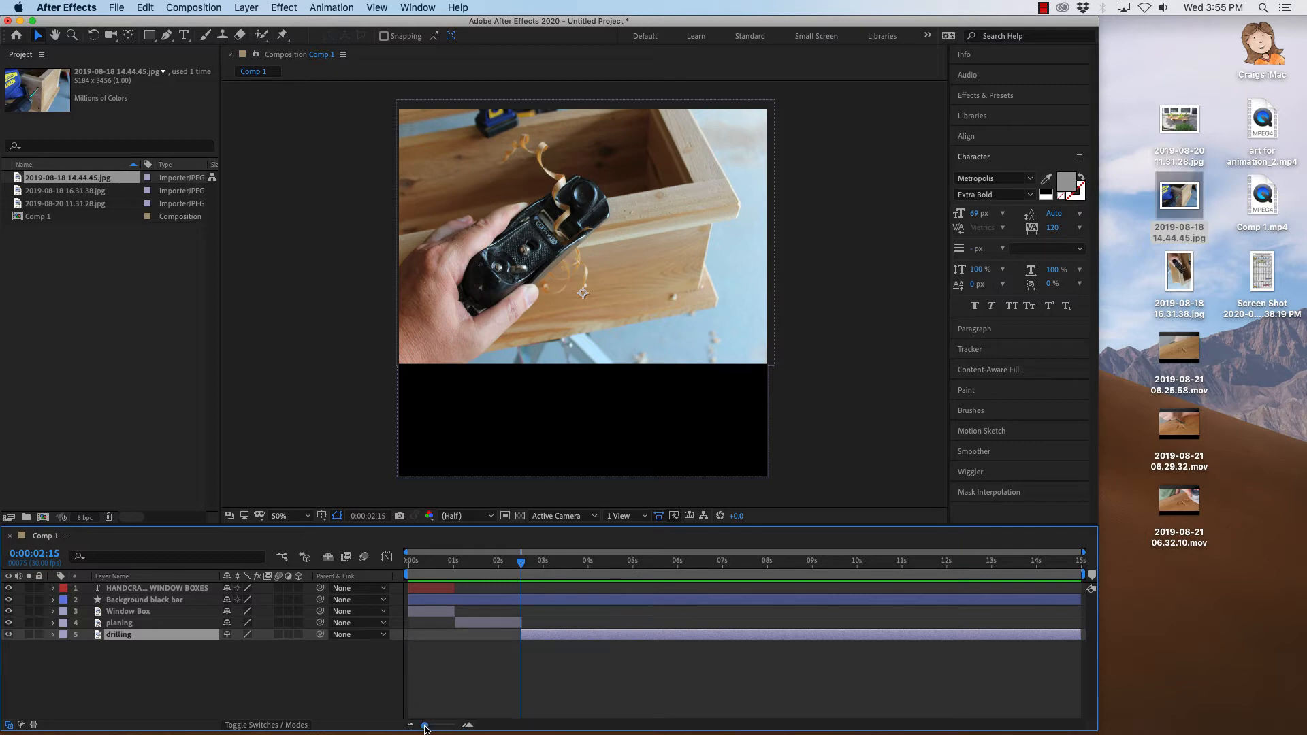
mouse_move(425, 727)
mouse_down()
mouse_move(455, 727)
mouse_move(425, 727)
mouse_up()
drag(1099, 481, 1304, 484)
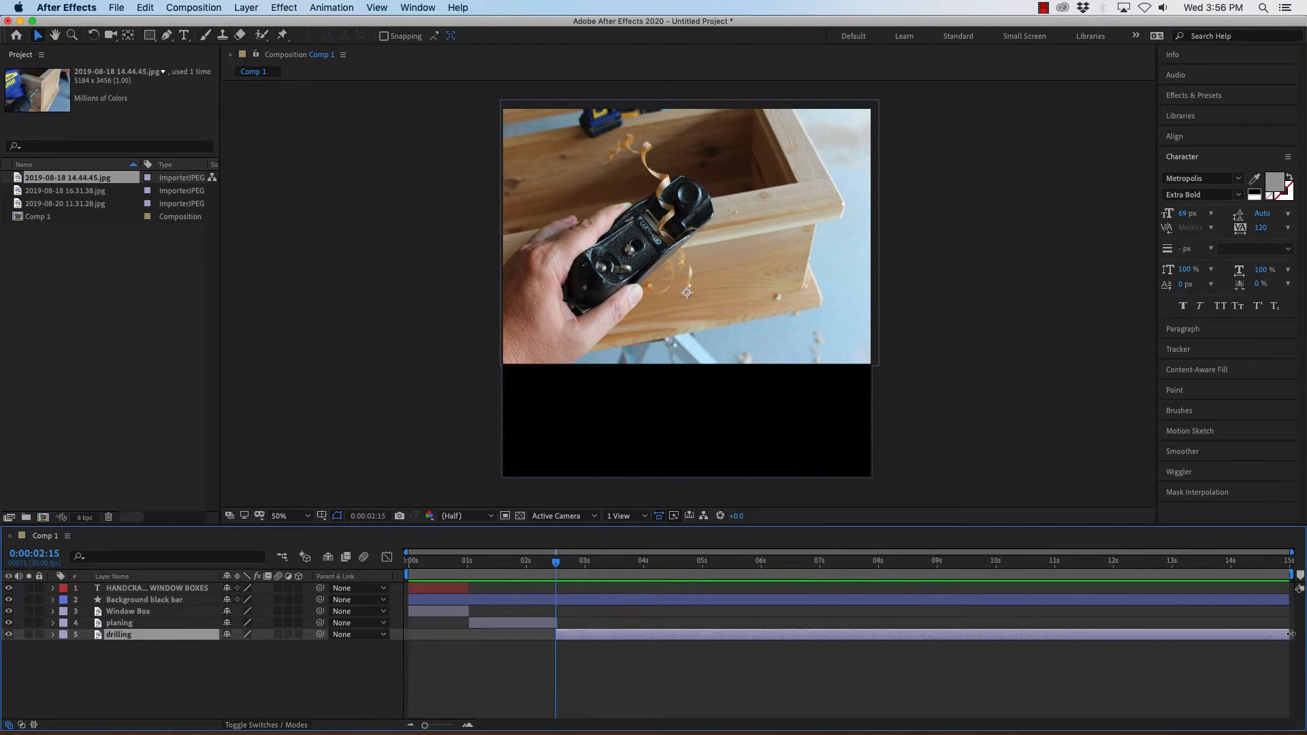
drag(1289, 634, 678, 634)
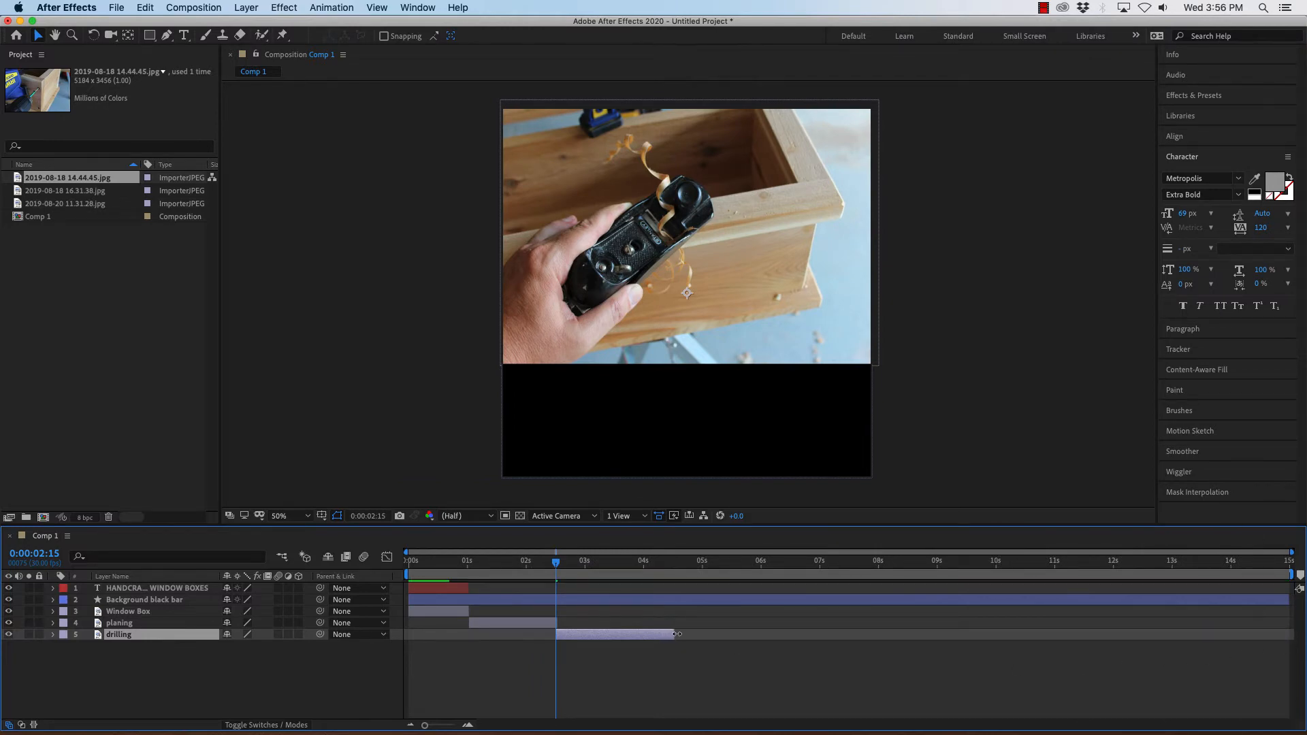
click(508, 659)
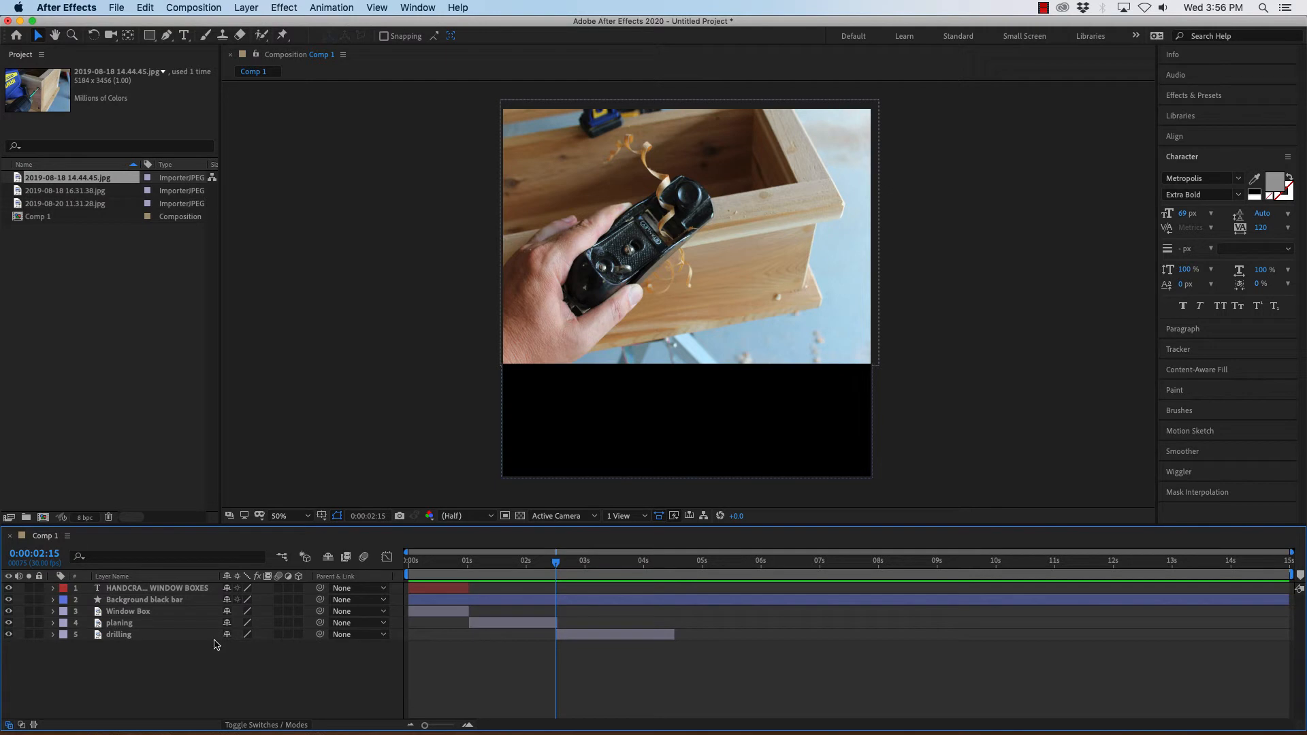
Duplicate the HANDCRAFTED WINDOW BOXES text layer and place the copy directly below the original.
click(119, 636)
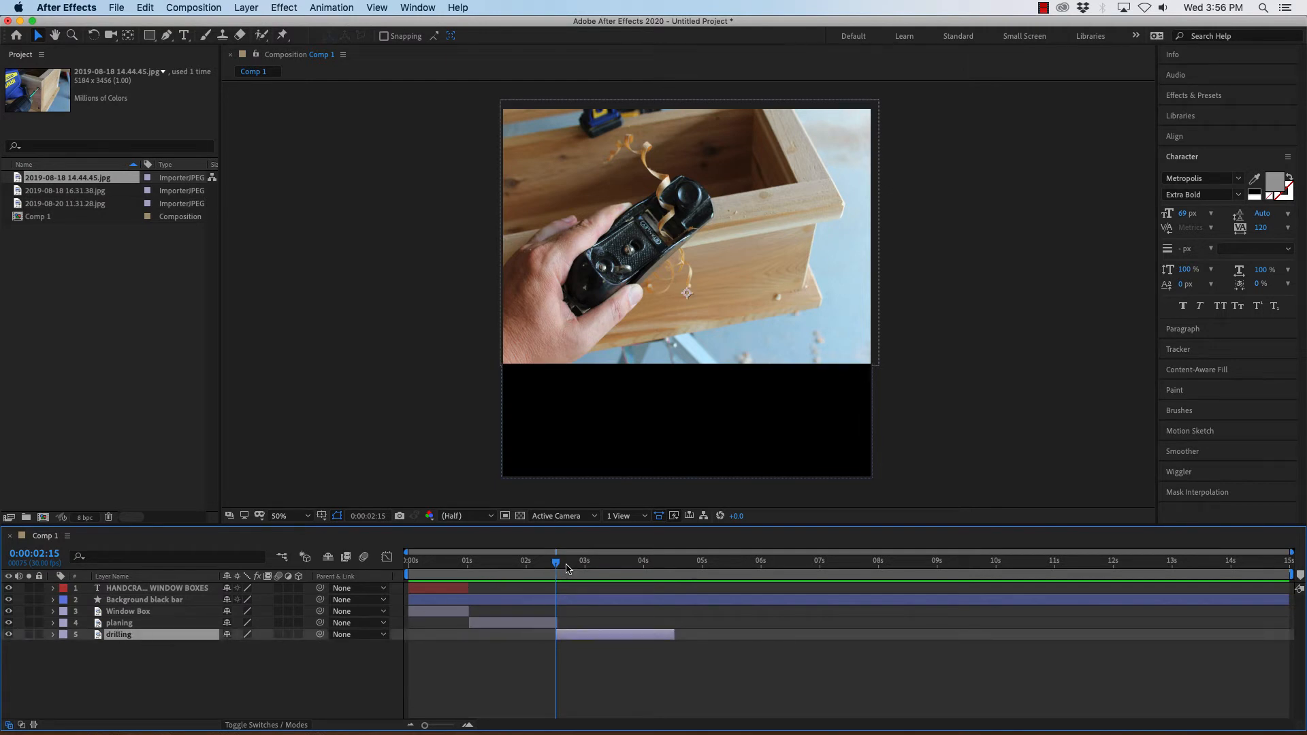
drag(556, 569, 636, 575)
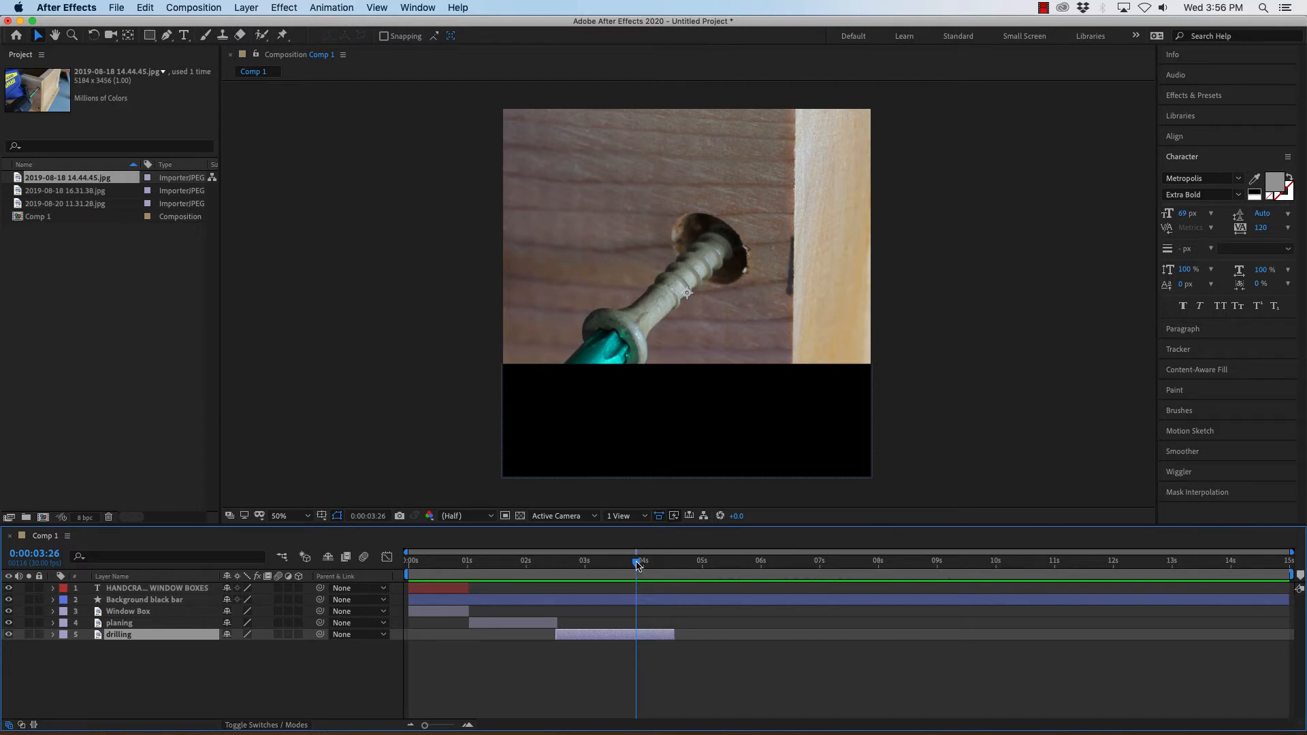
drag(637, 565, 442, 565)
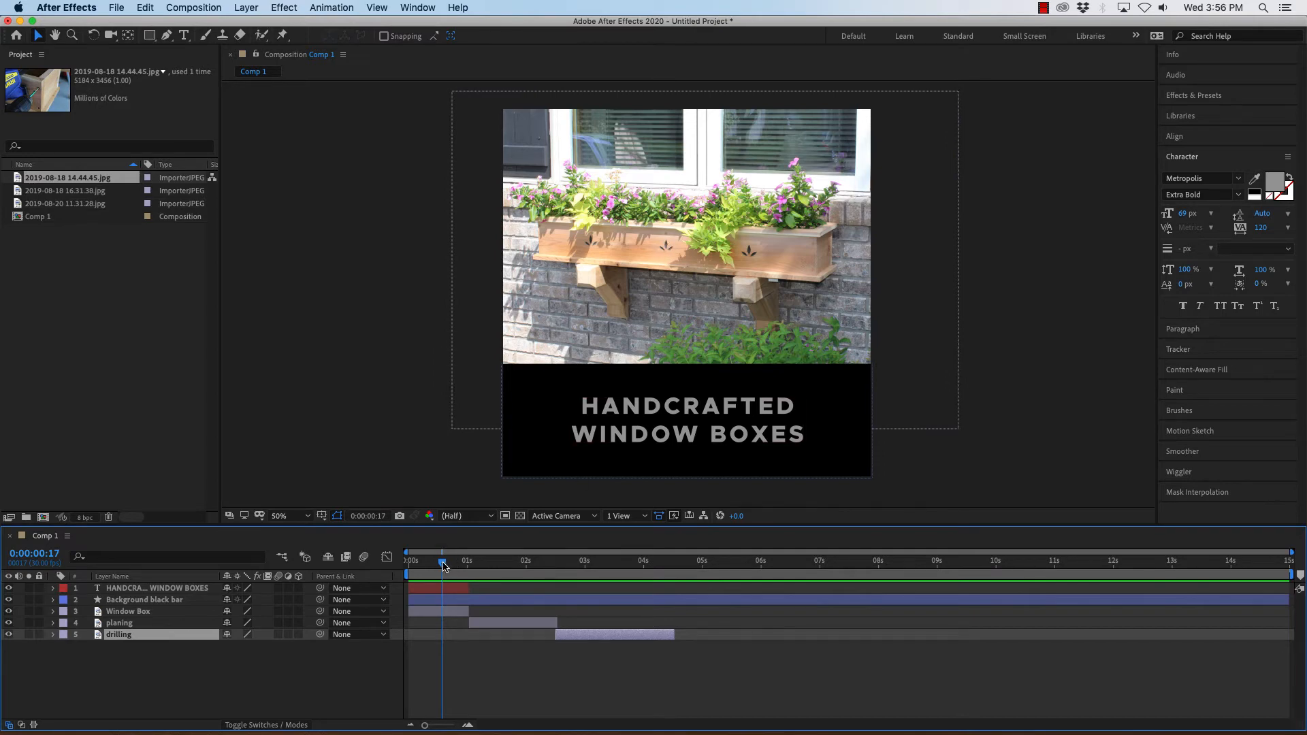
drag(442, 564, 579, 579)
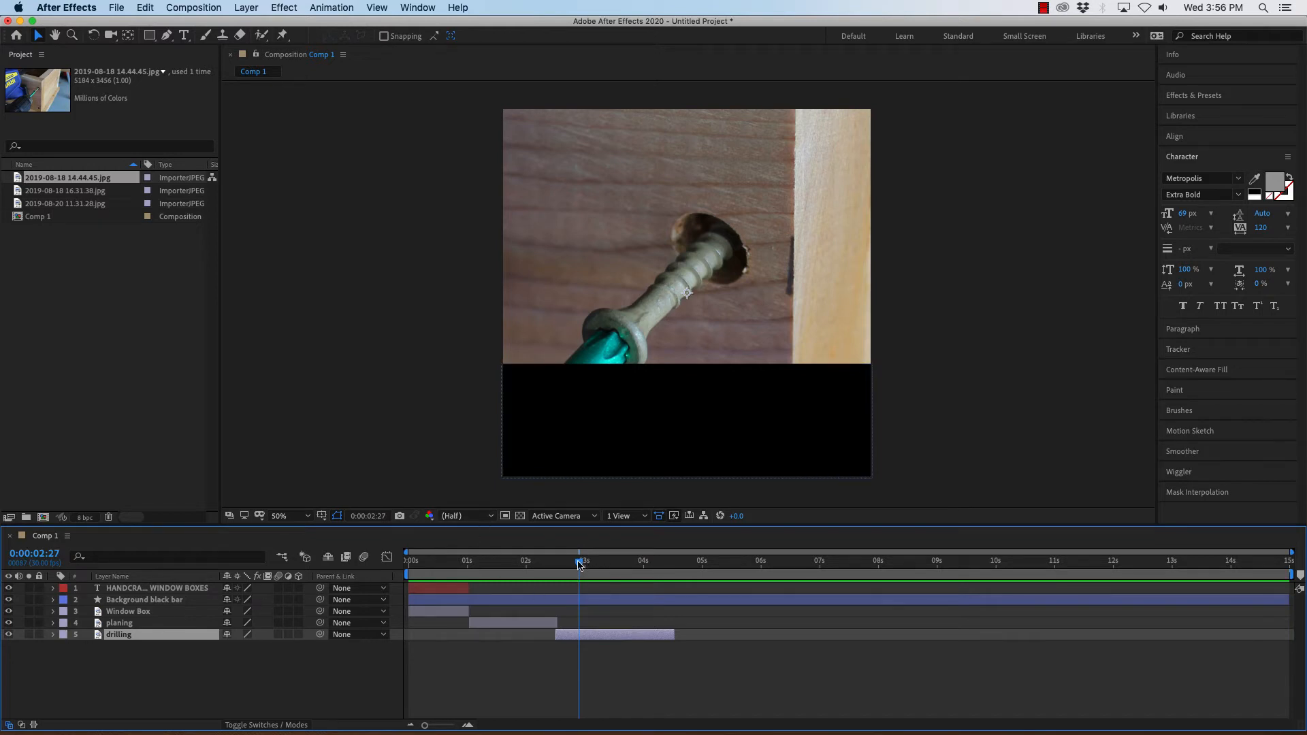
click(456, 566)
click(444, 569)
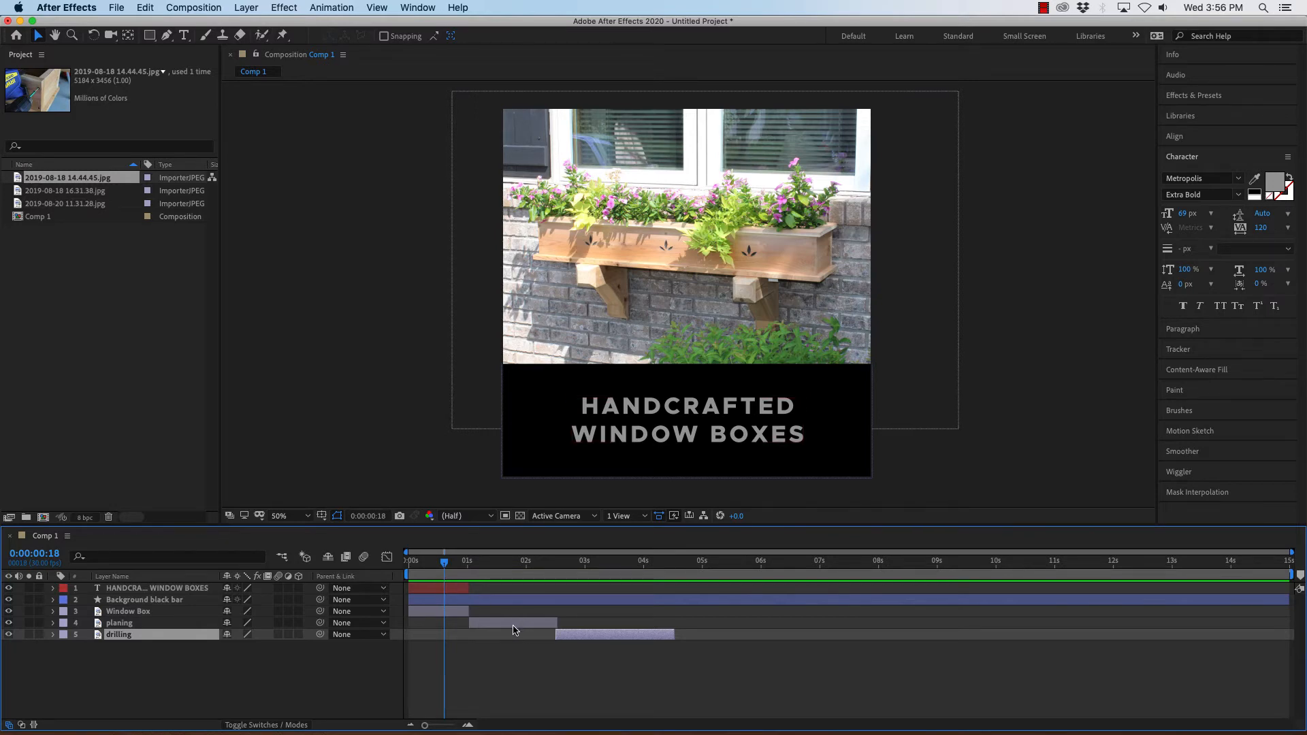
click(132, 590)
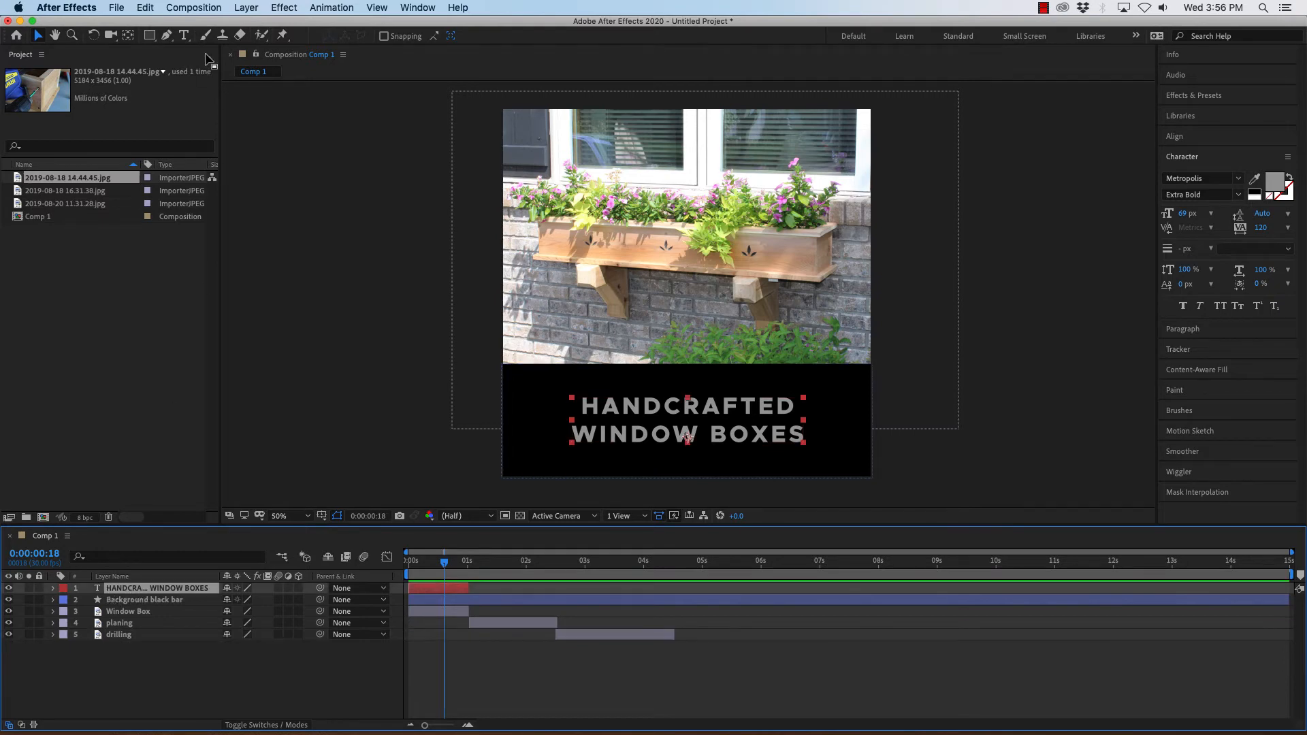
click(140, 8)
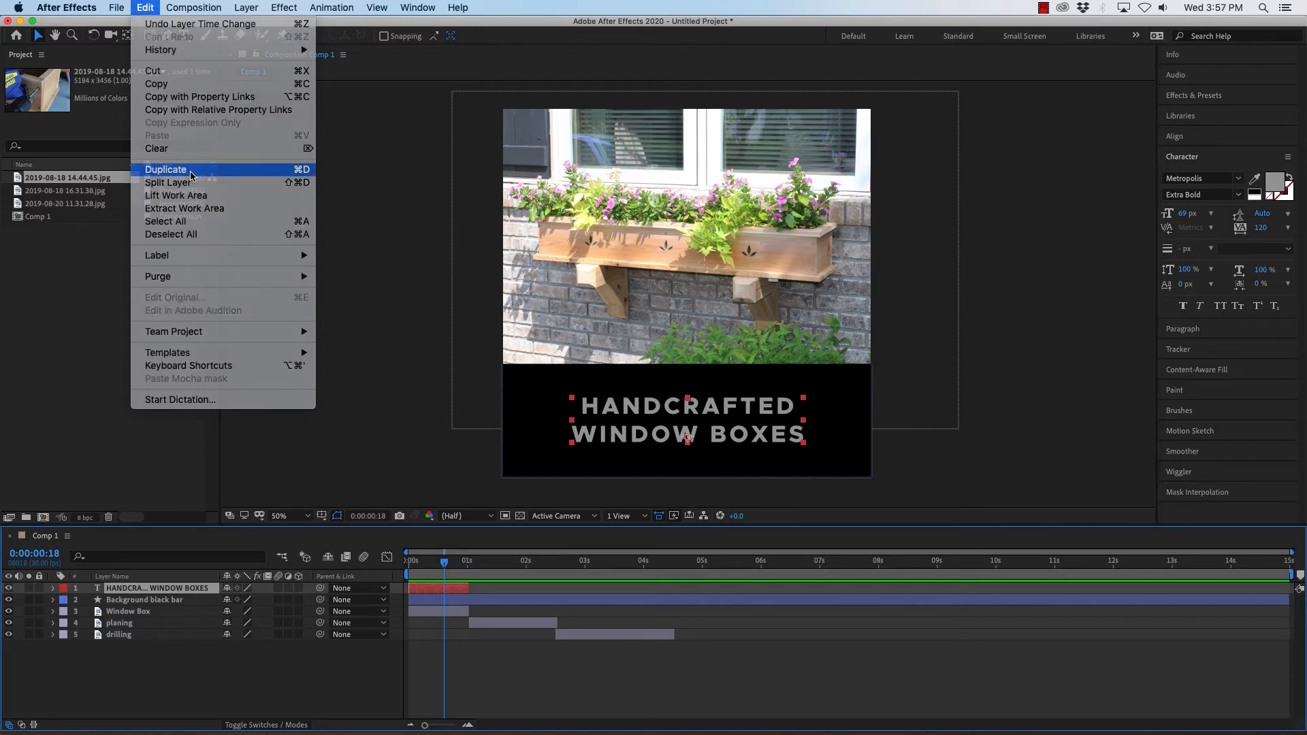
click(191, 175)
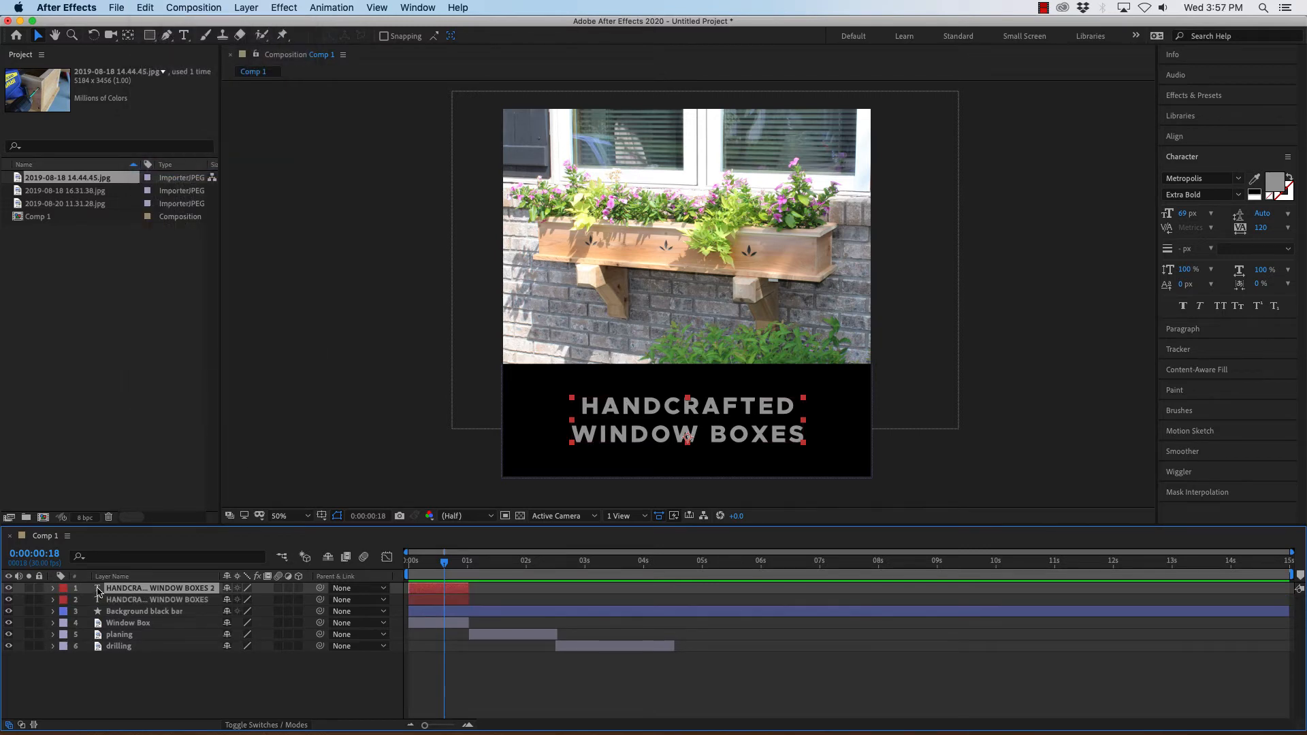
drag(98, 590, 97, 604)
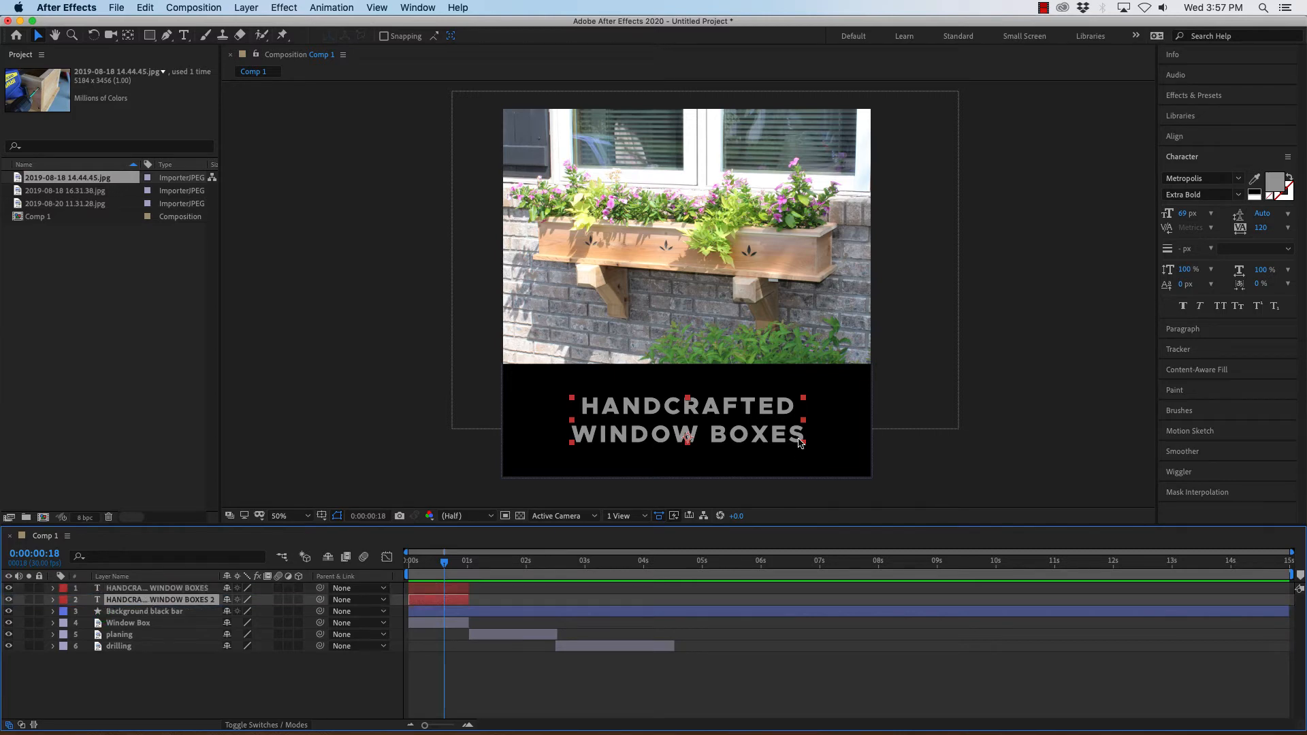
Edit the copied title's second line to read "QUALITY" so it says HANDCRAFTED QUALITY.
double_click(137, 601)
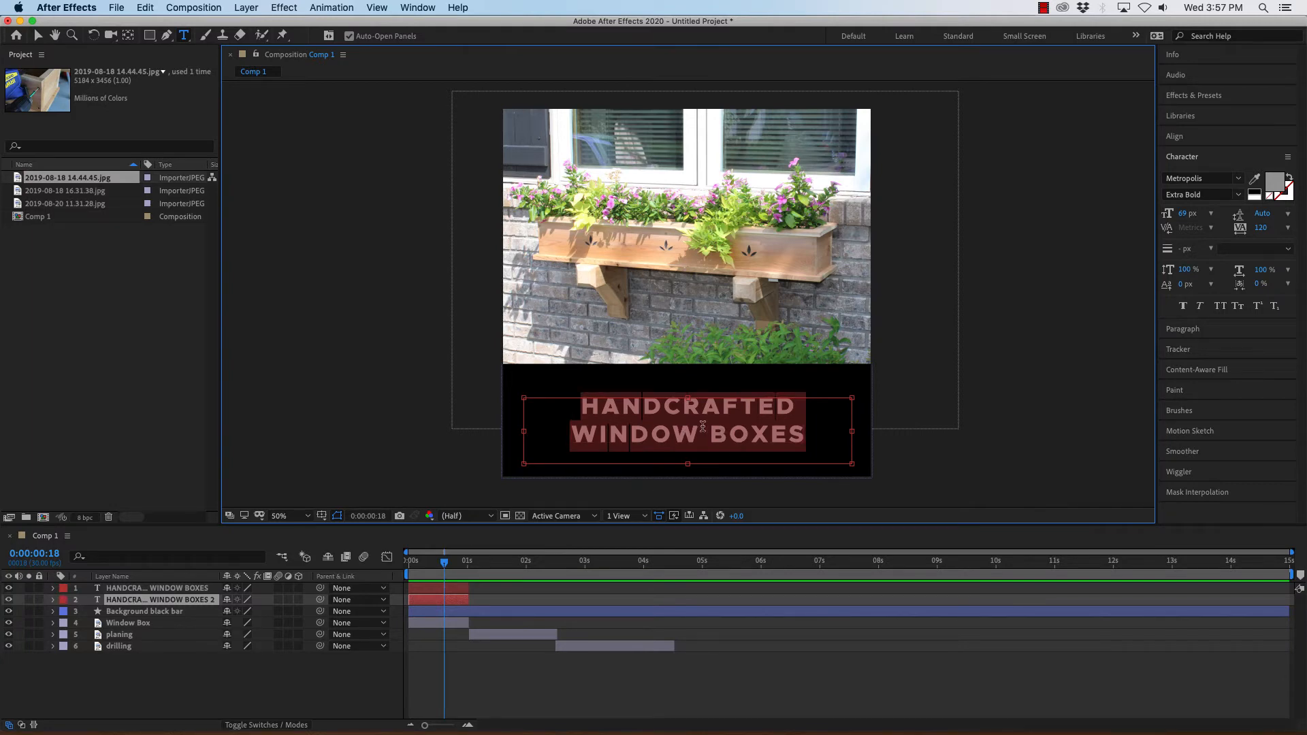
click(807, 434)
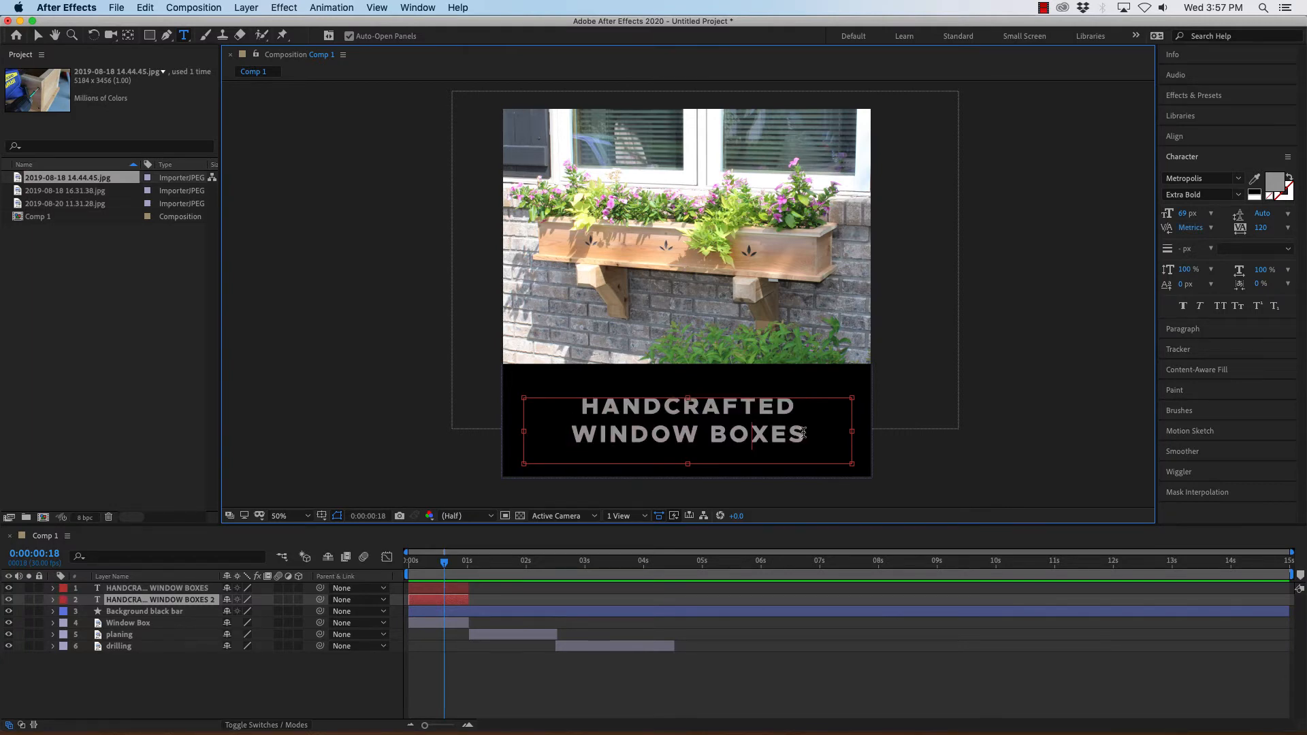
drag(806, 434, 574, 434)
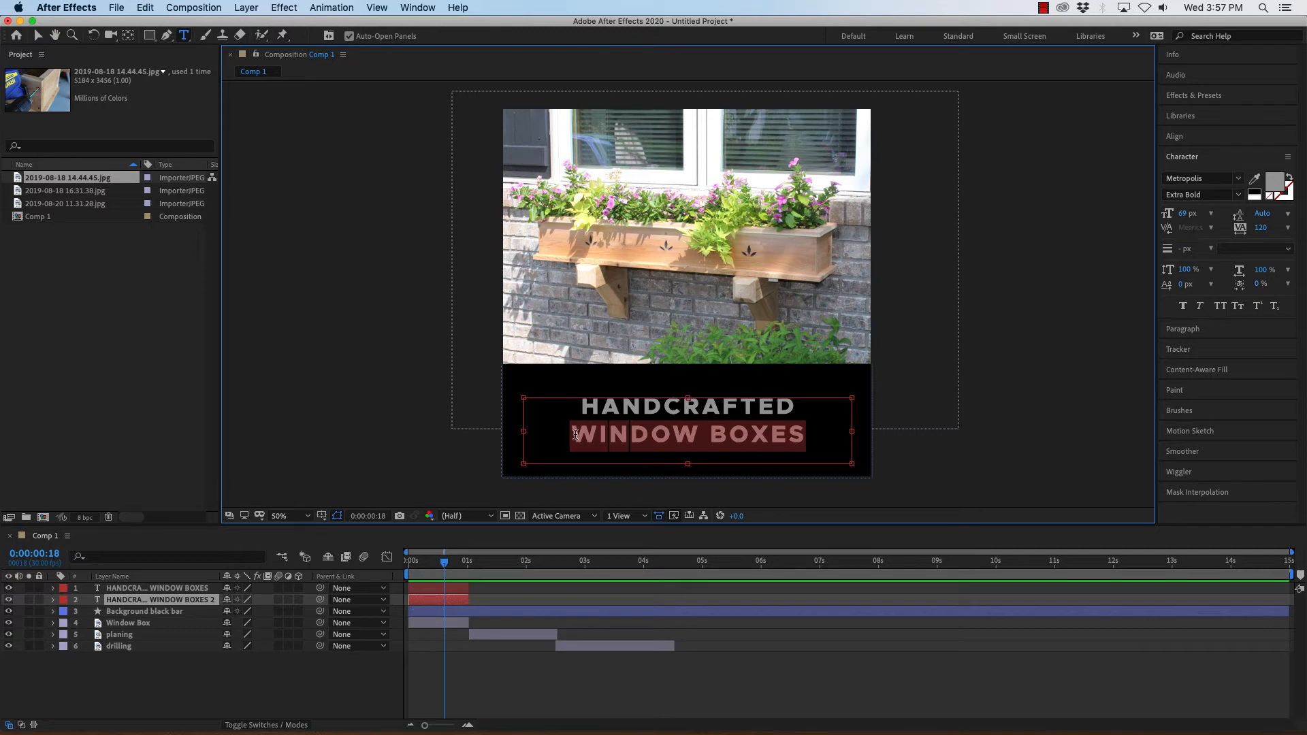
text(QUIL)
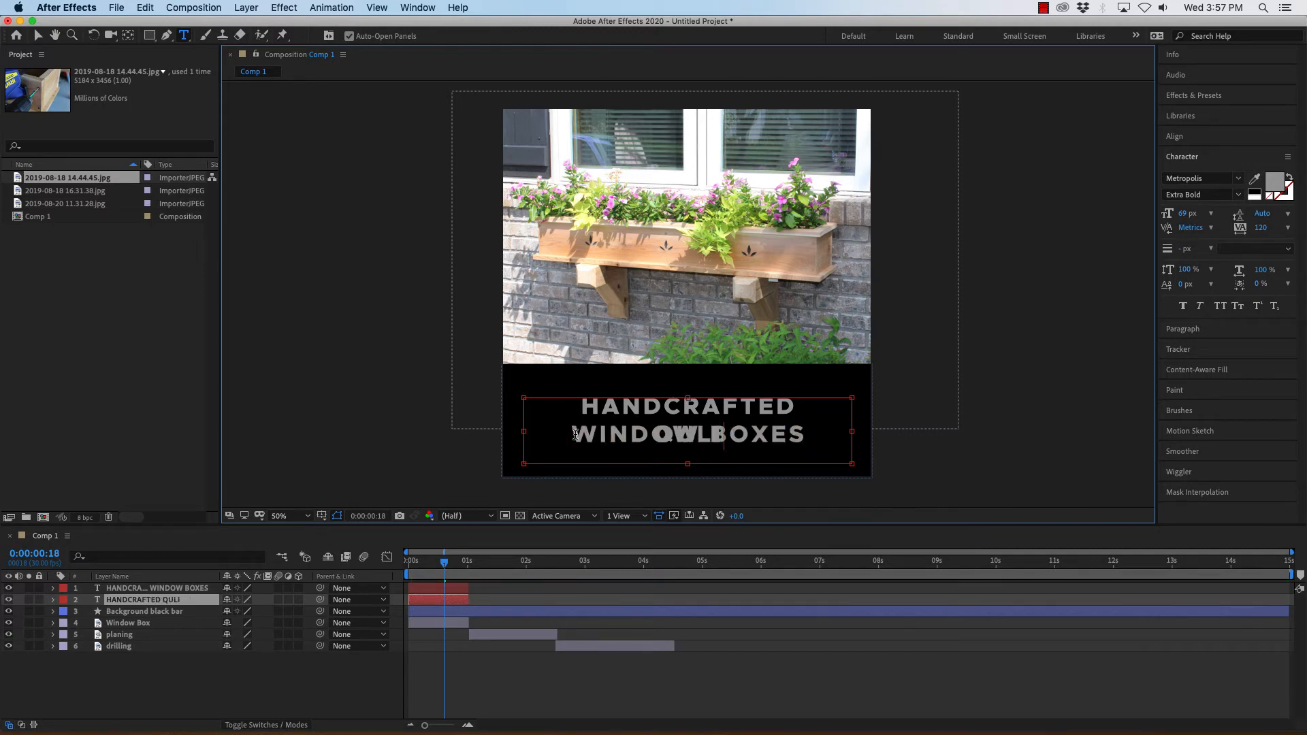
click(8, 589)
click(719, 433)
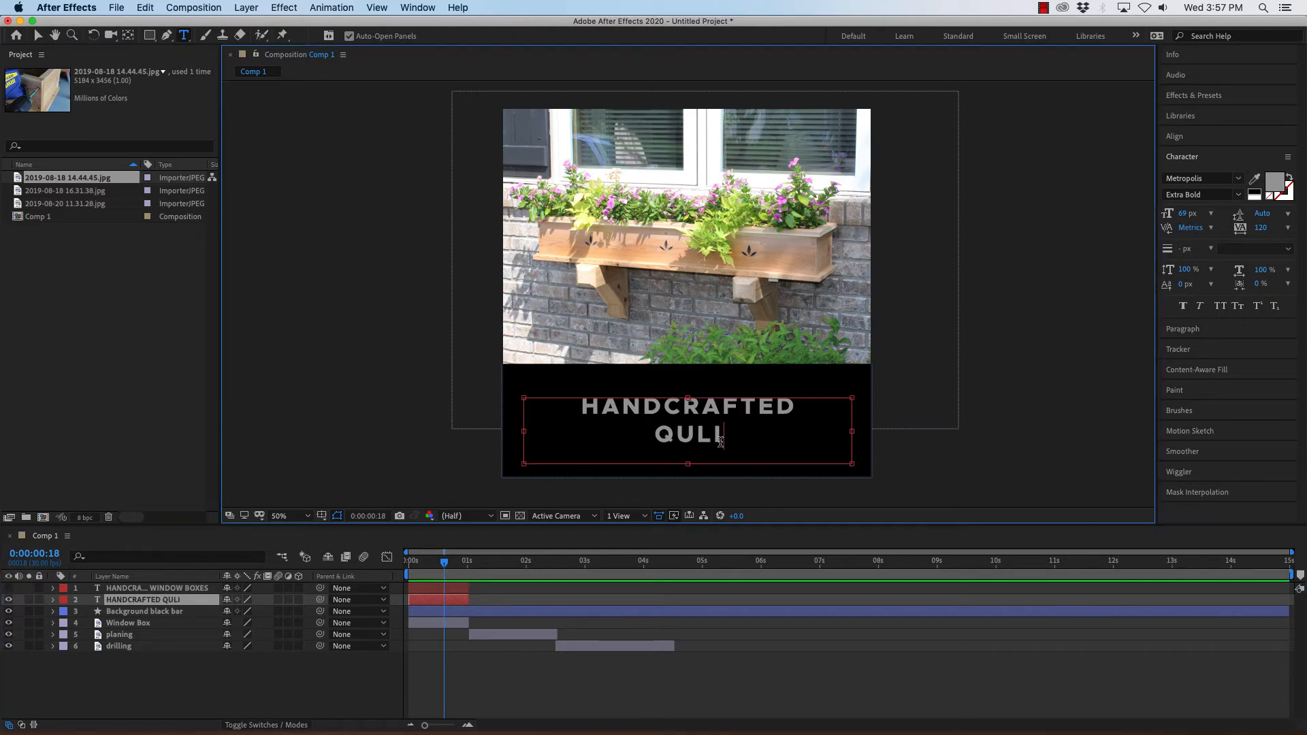
key(BackSpace)
key(BackSpace)
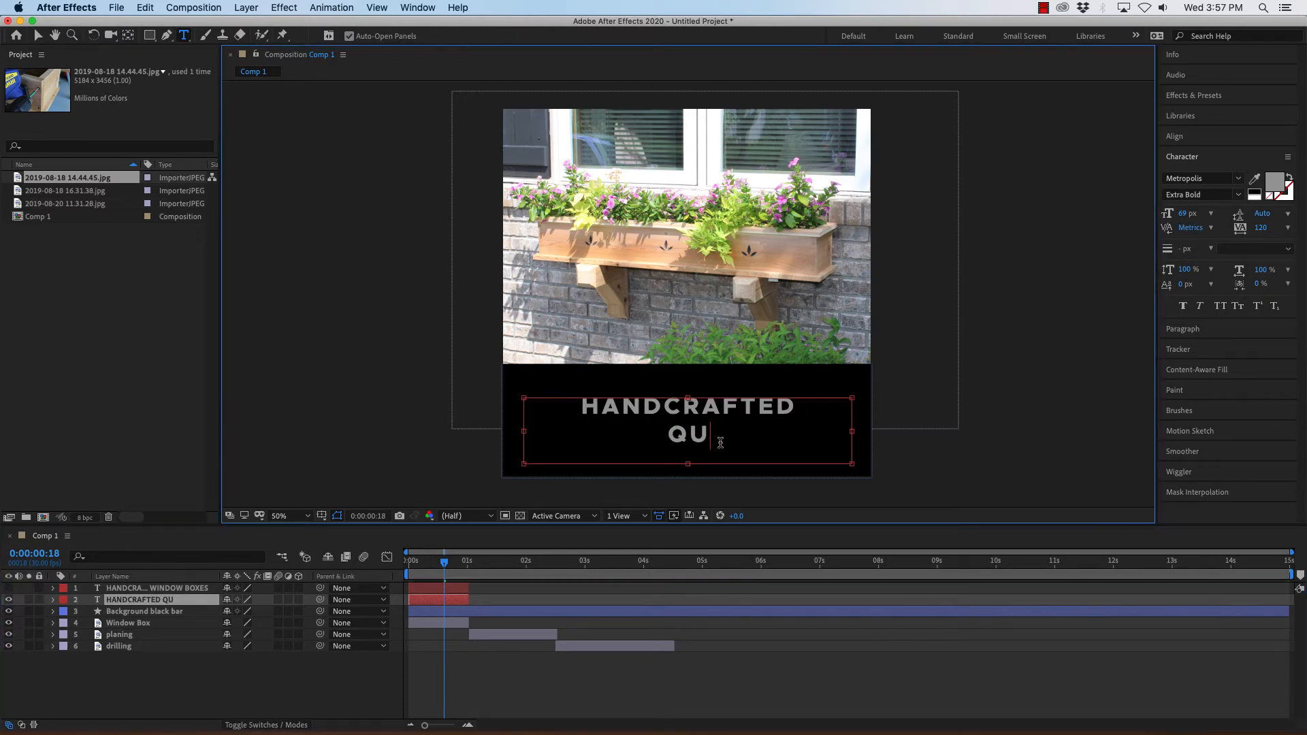
text(ALITY)
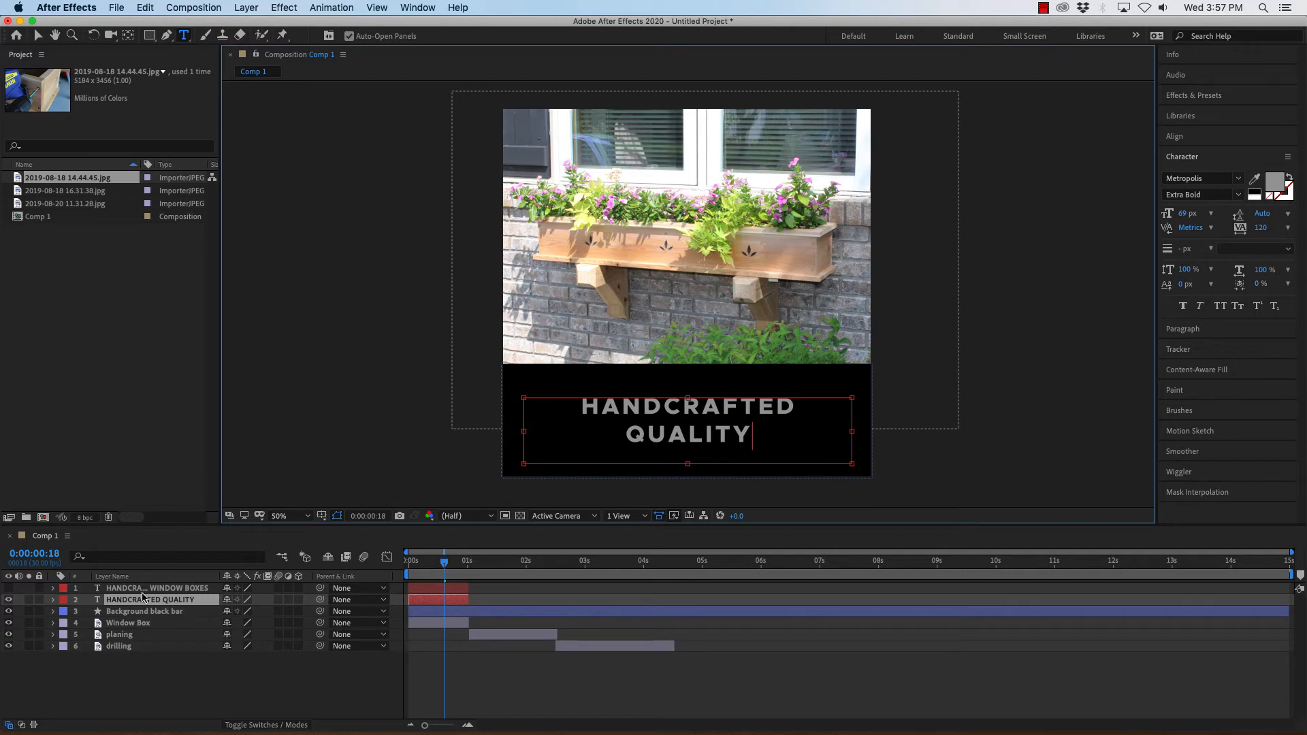
Toggle the visibility of the two title layers to compare them.
click(8, 588)
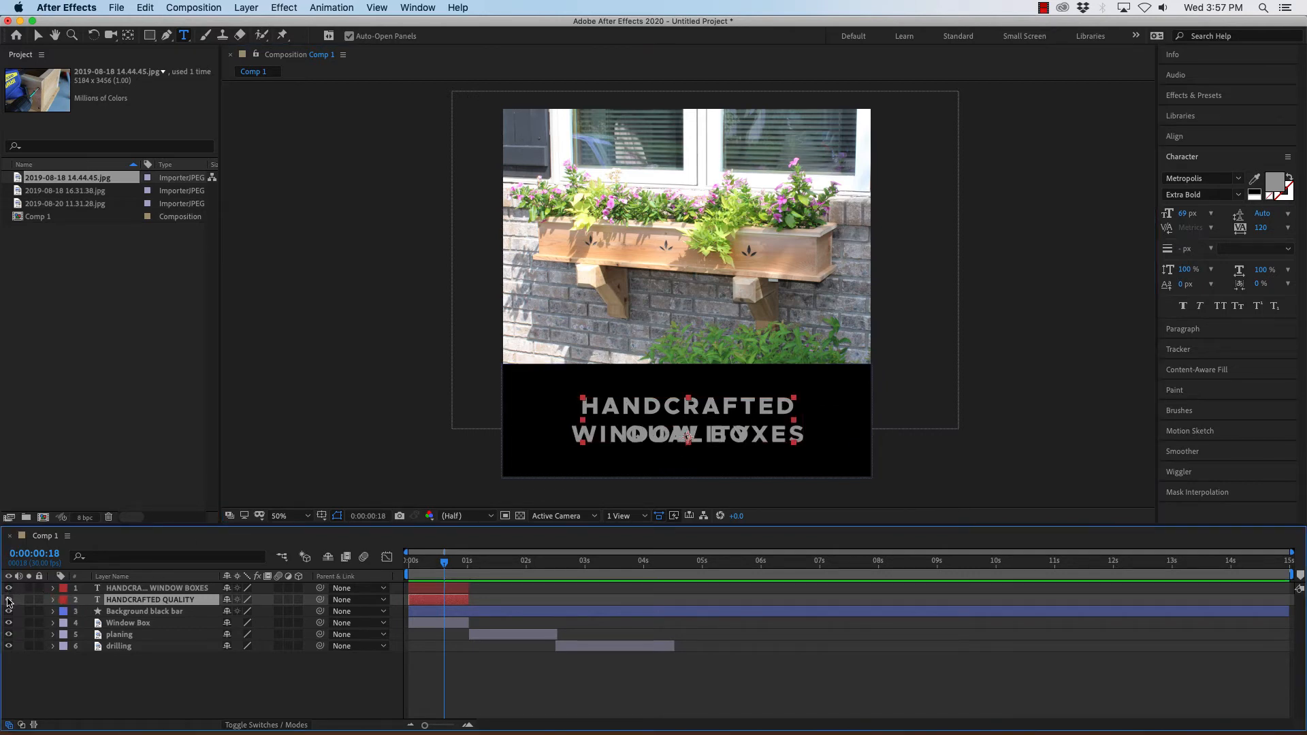
click(8, 600)
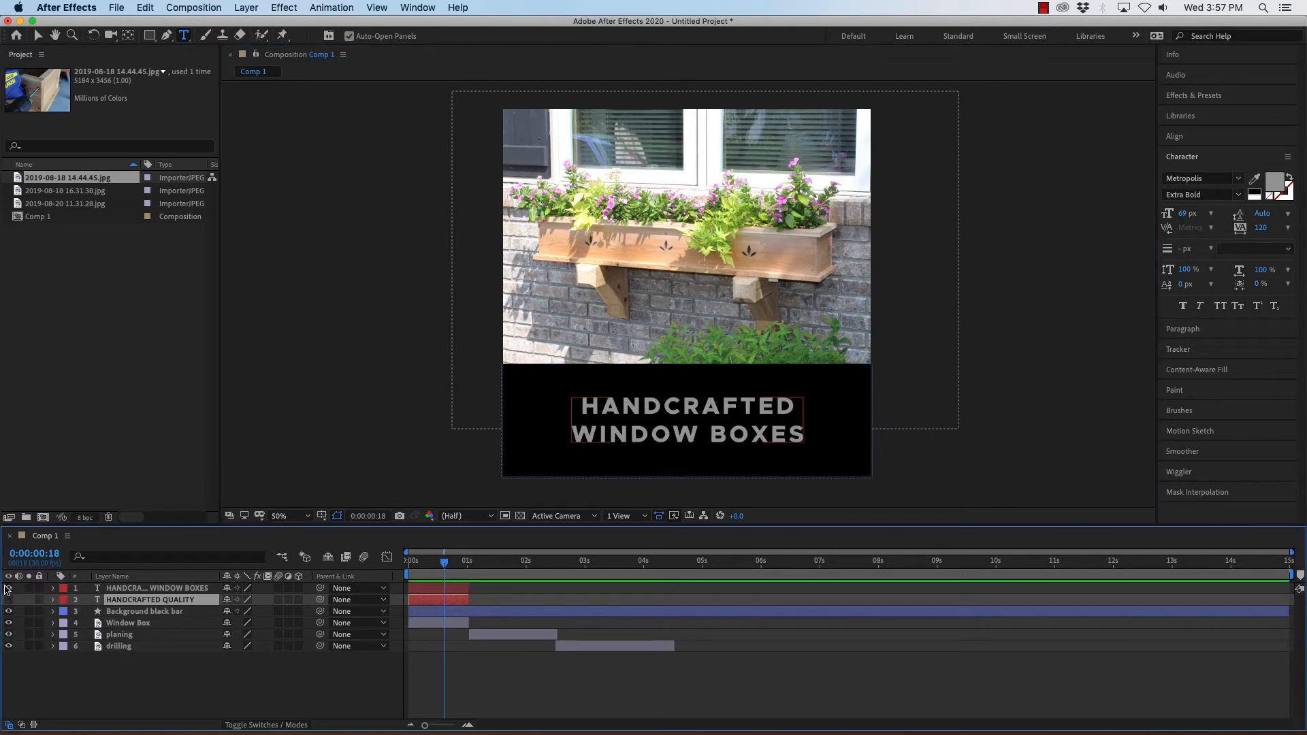
click(8, 588)
click(9, 600)
click(8, 588)
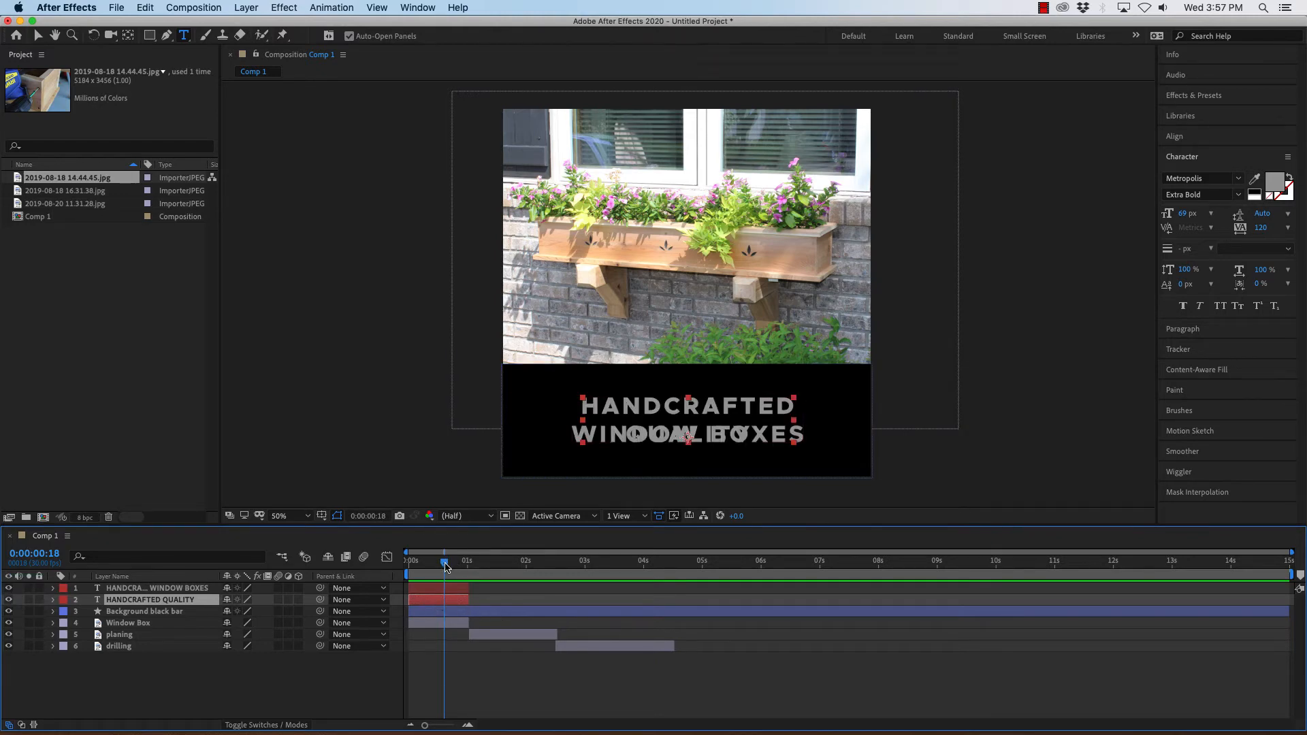
Move the HANDCRAFTED QUALITY layer to start at 0:00:01:00 and trim its end to 0:00:12:00.
drag(446, 566, 468, 562)
drag(425, 603, 477, 604)
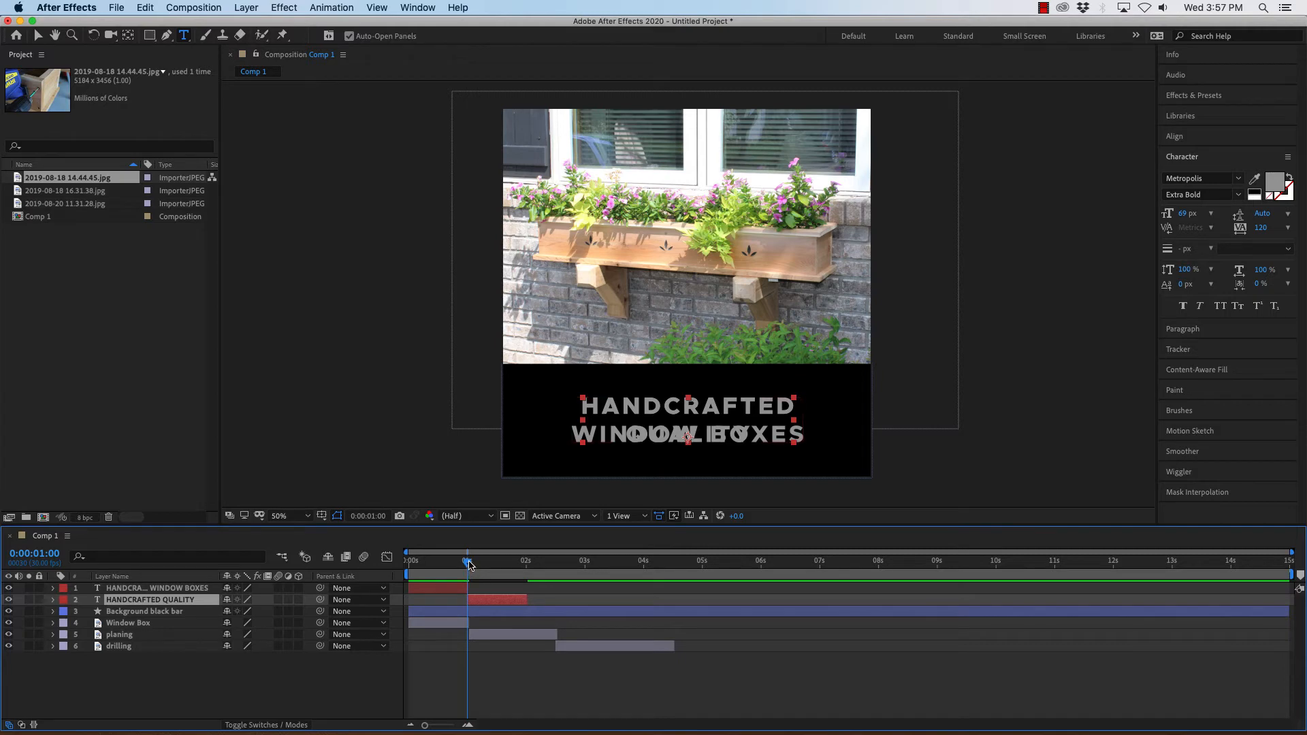
drag(469, 564, 445, 580)
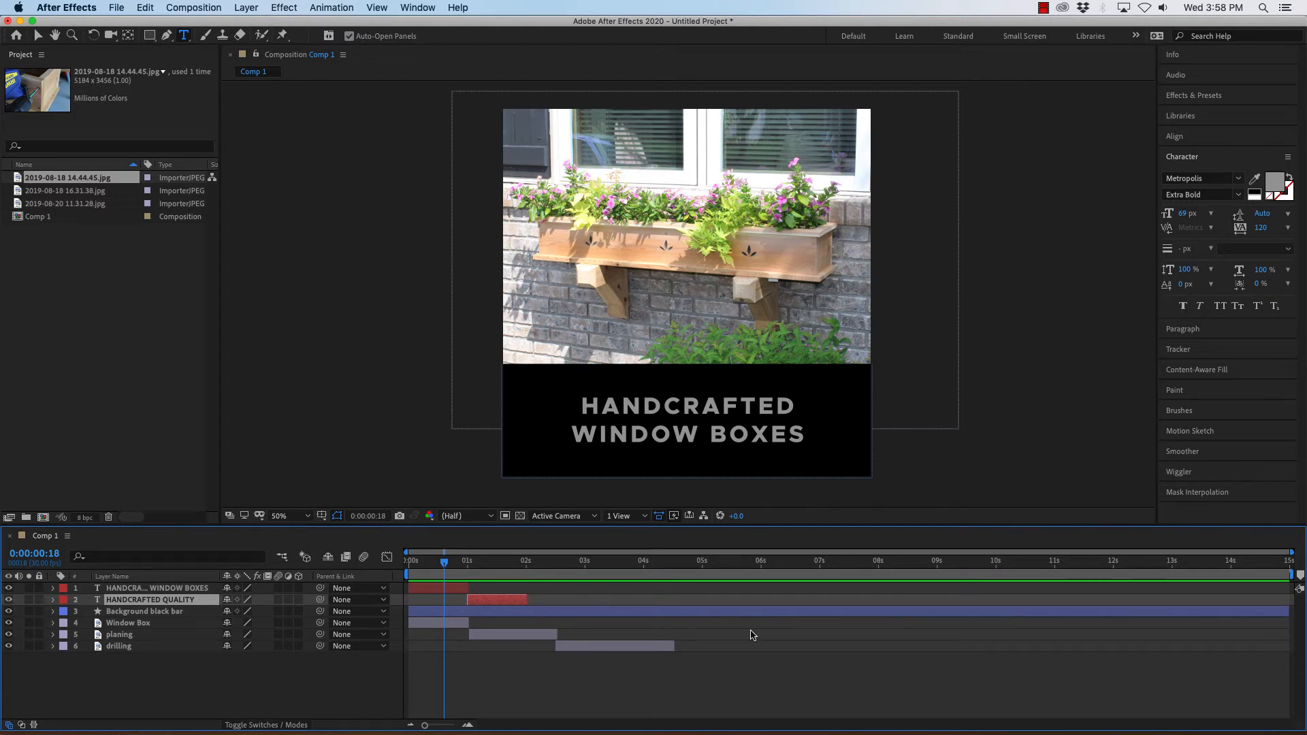
drag(443, 562, 1113, 554)
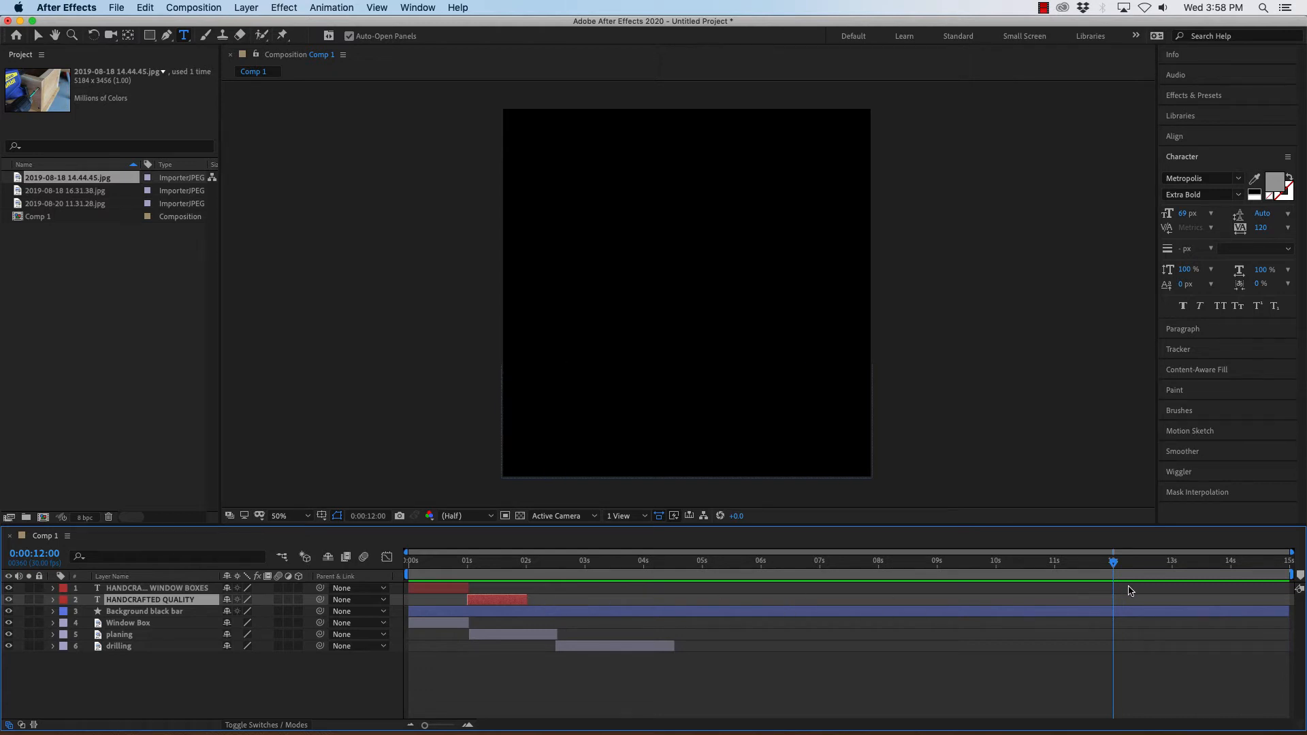
key(alt+bracketright)
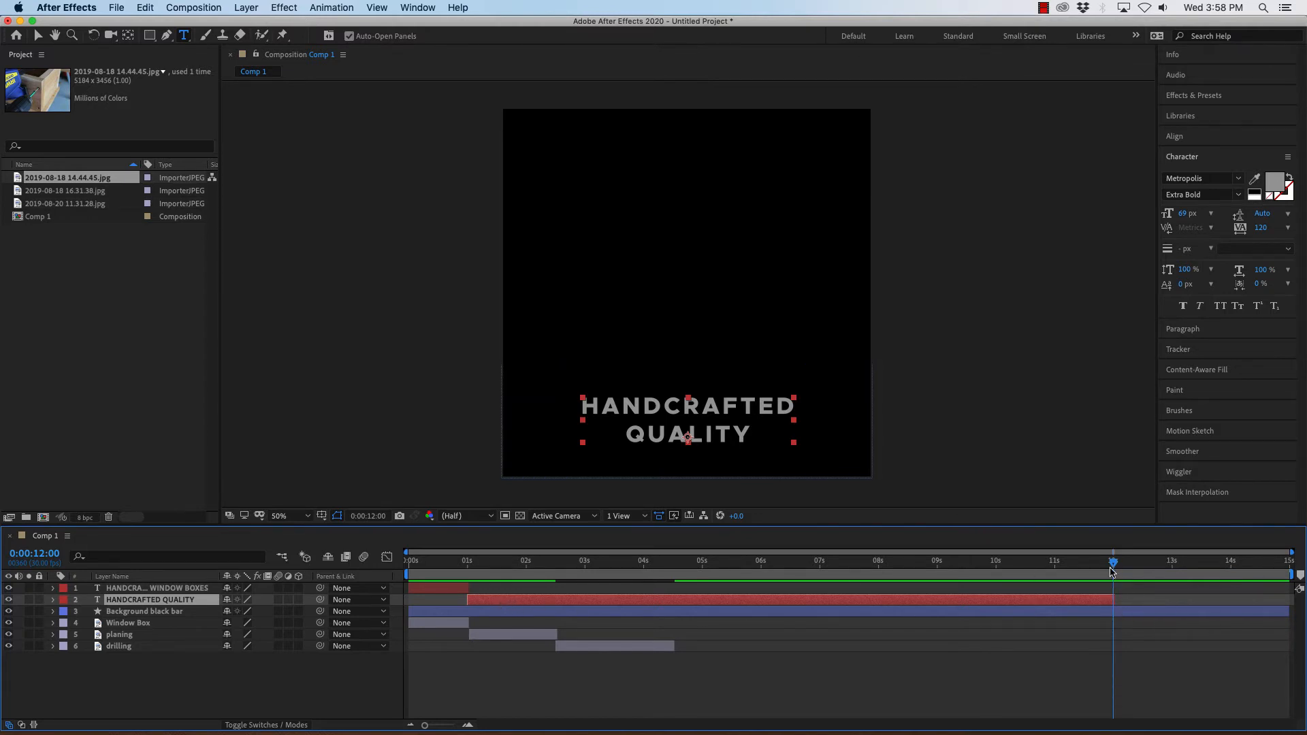
Preview the 2019-08-21 06.25.58.mov clip from the desktop.
drag(1113, 565, 671, 581)
key(space)
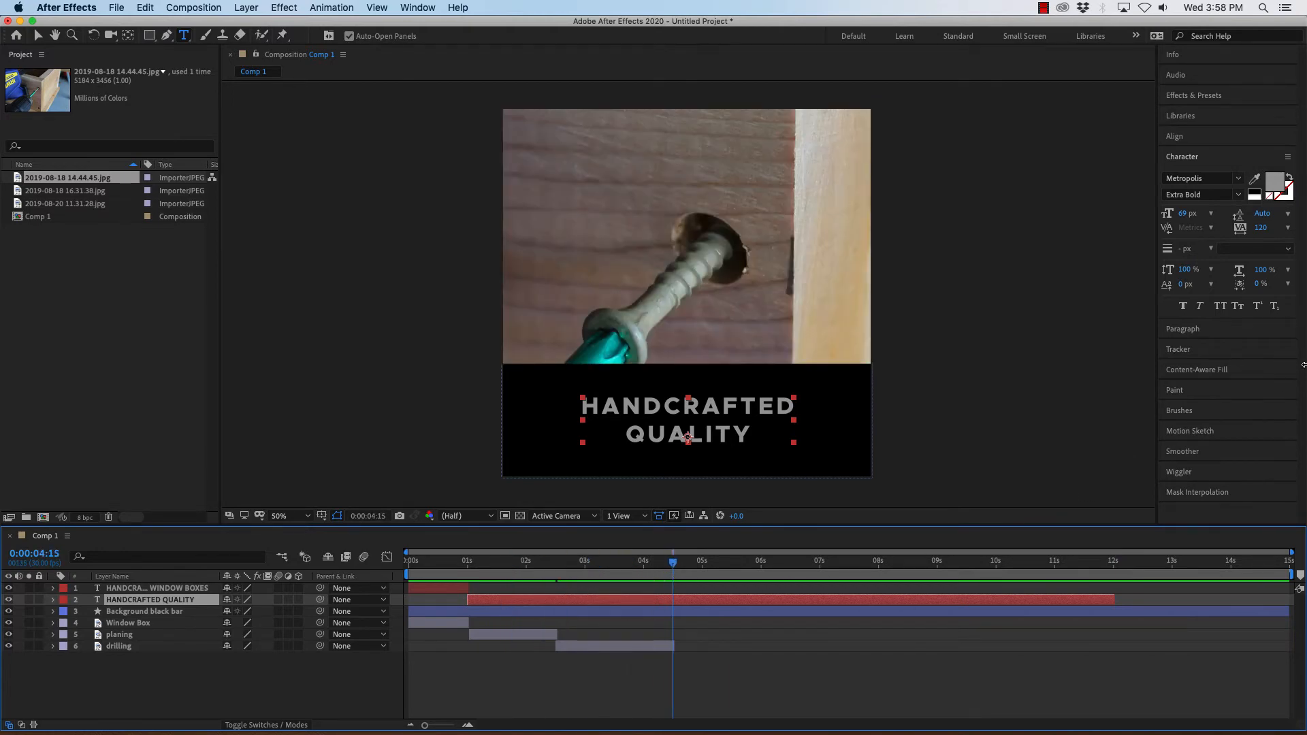
drag(1303, 365, 1101, 365)
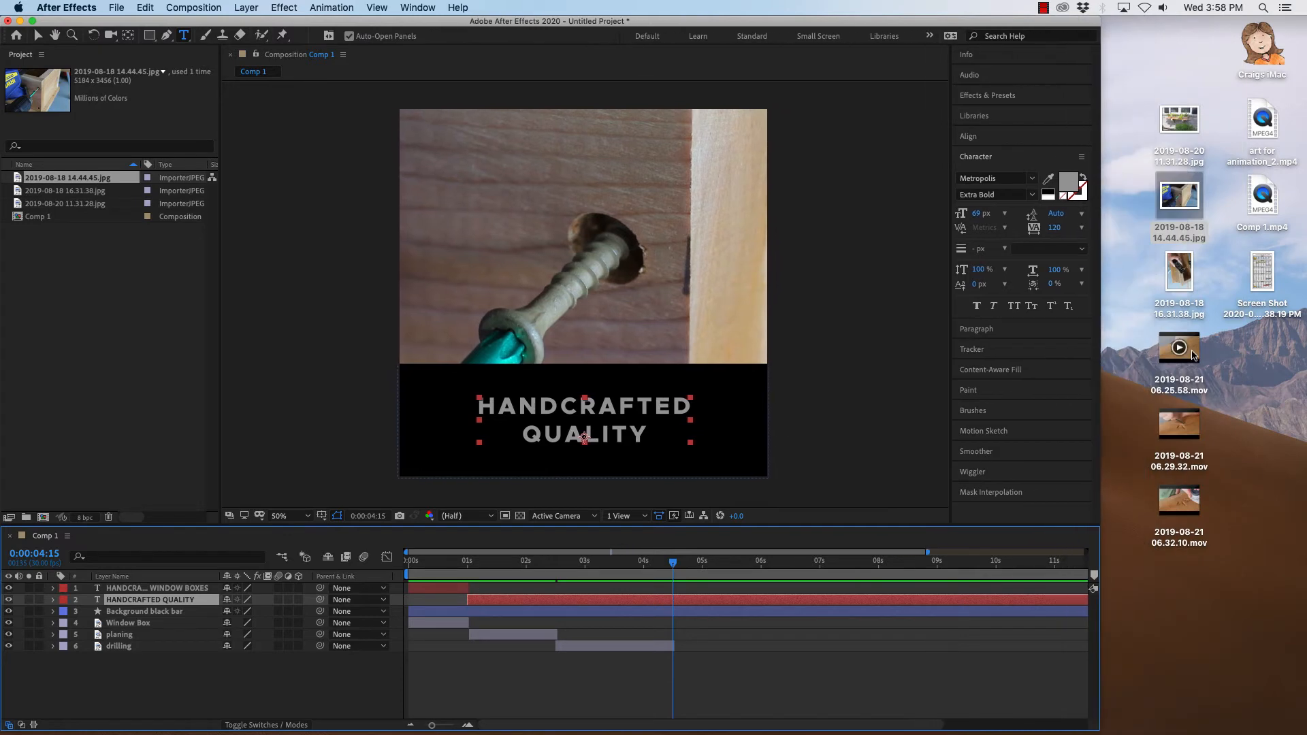
click(1194, 349)
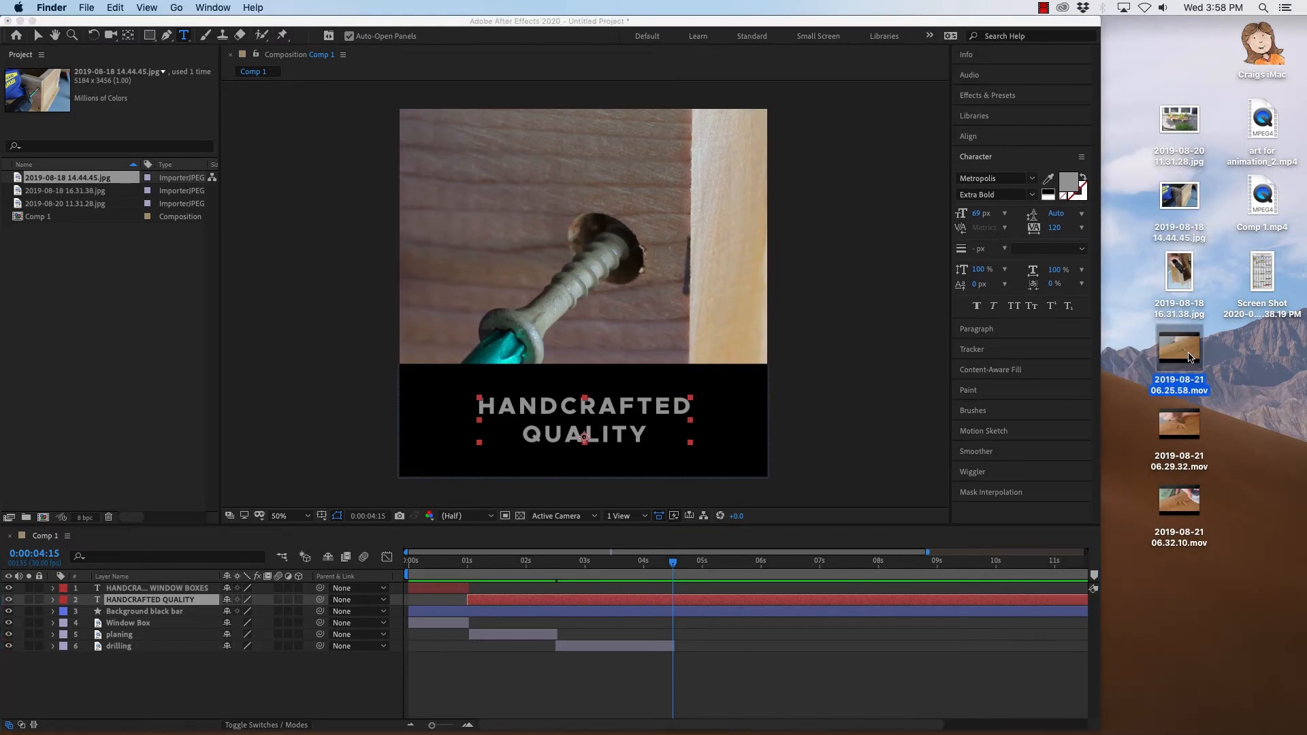
mouse_move(1190, 352)
key(space)
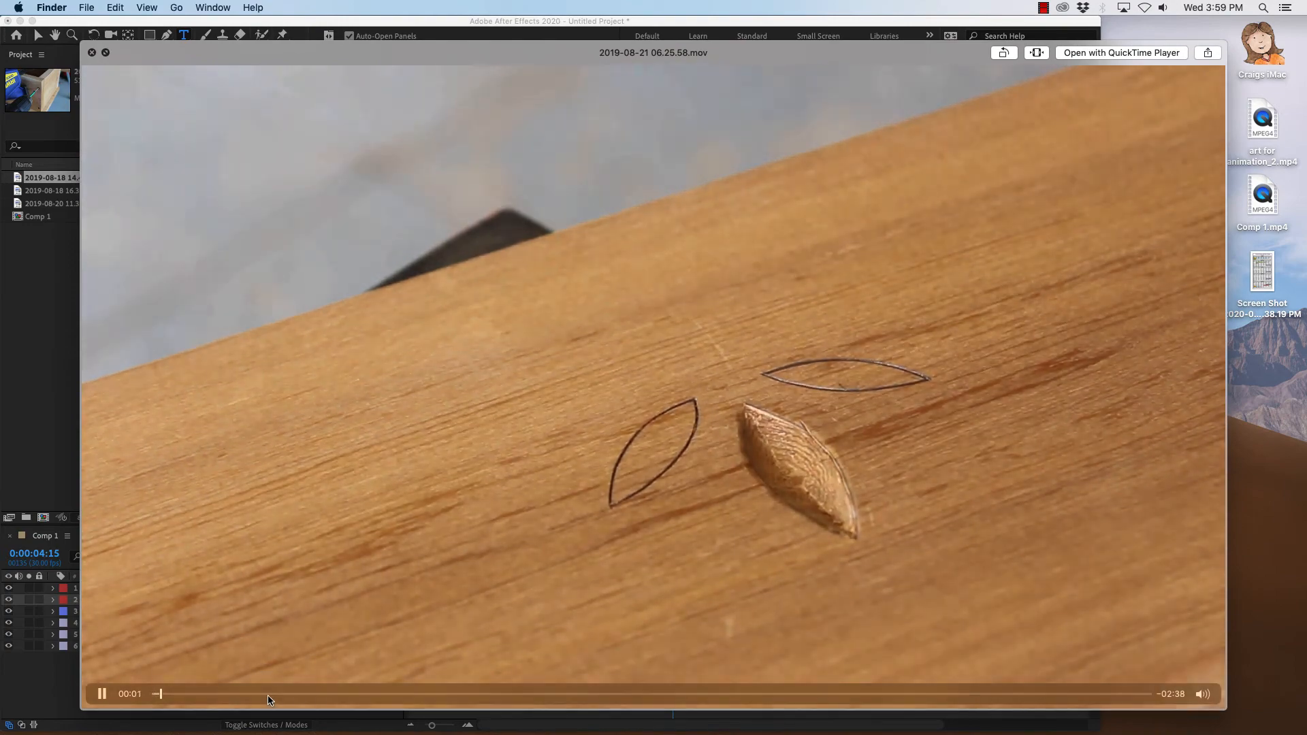
drag(269, 699, 313, 698)
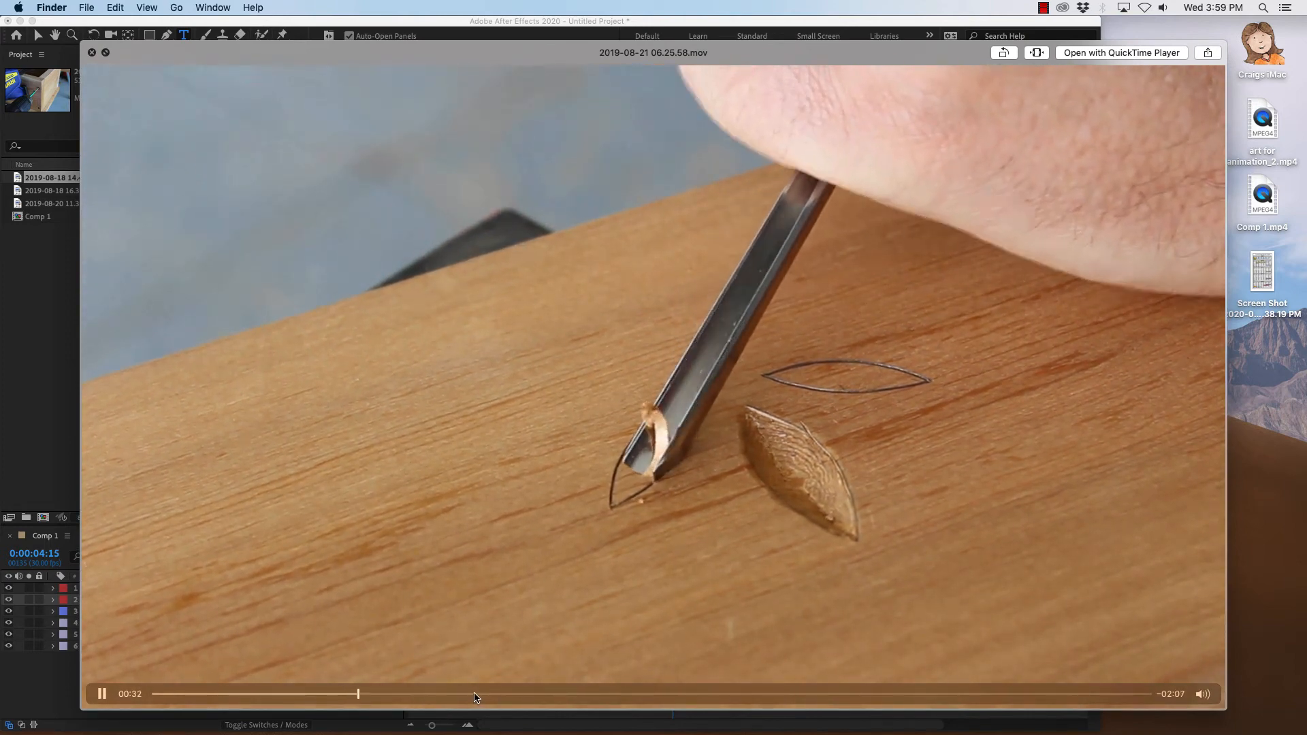
key(space)
Import 2019-08-21 06.25.58.mov into the project and add it to the composition as the bottom layer.
drag(1188, 344, 75, 267)
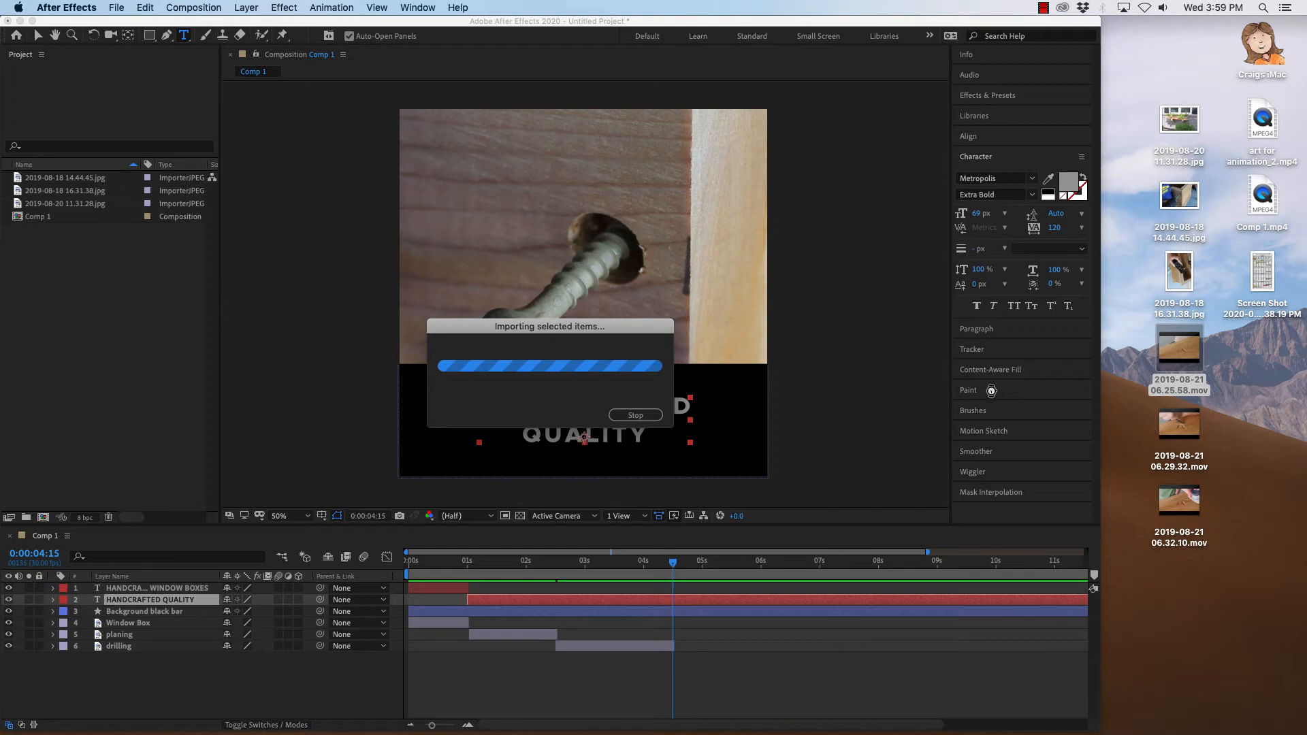
drag(1101, 375, 1304, 370)
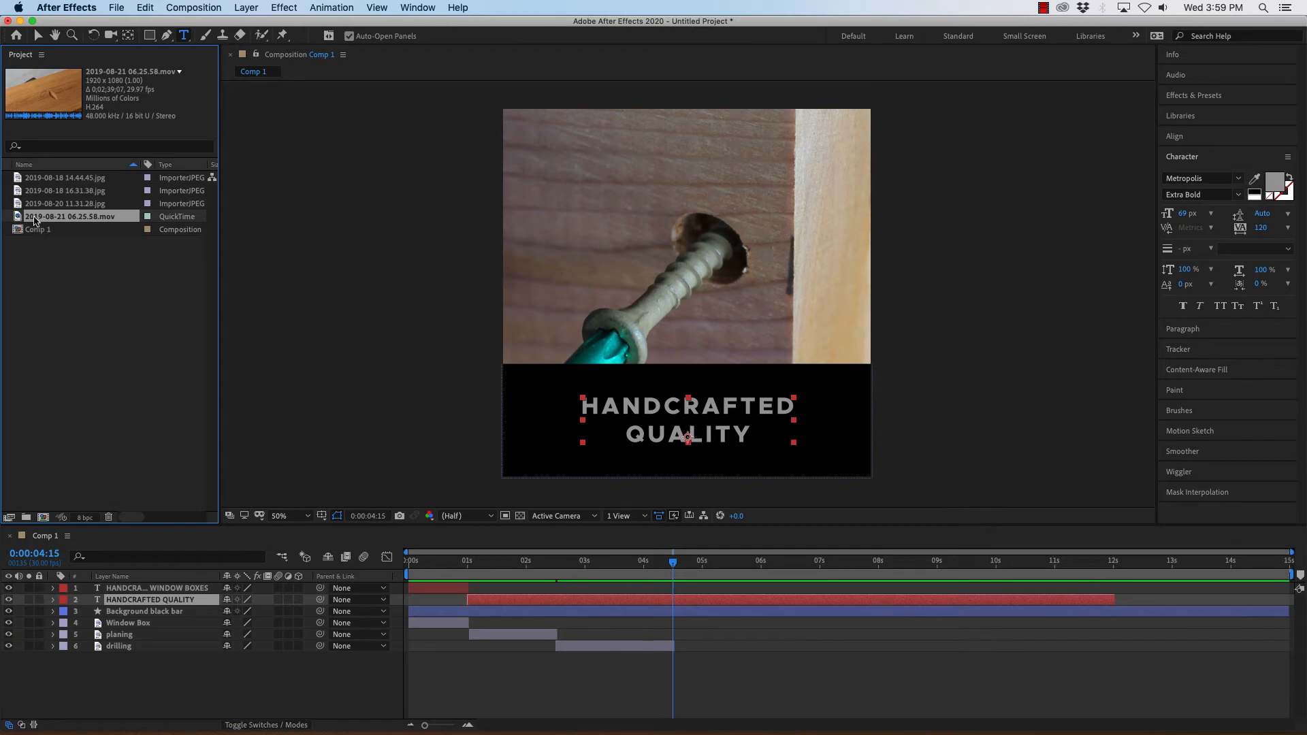
drag(17, 216, 132, 681)
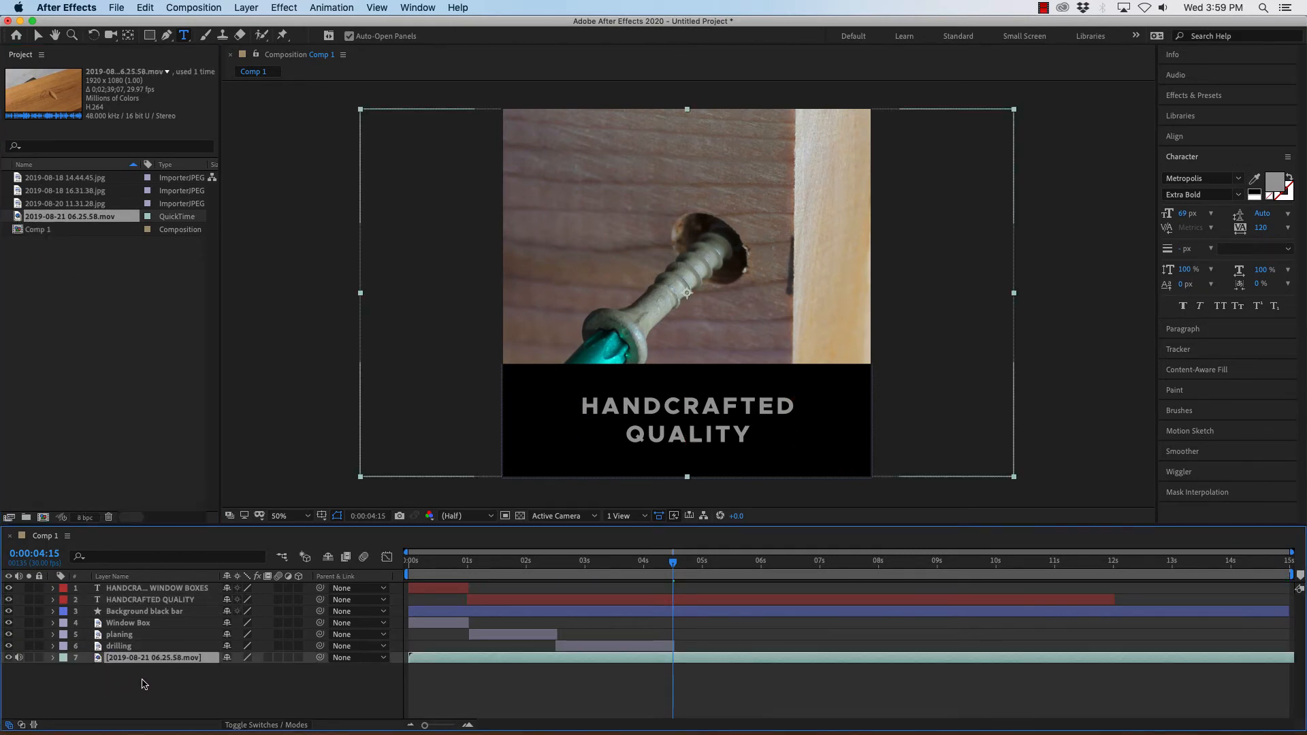
Rename the new video layer to "carving video".
right_click(208, 664)
click(228, 722)
text(carving video)
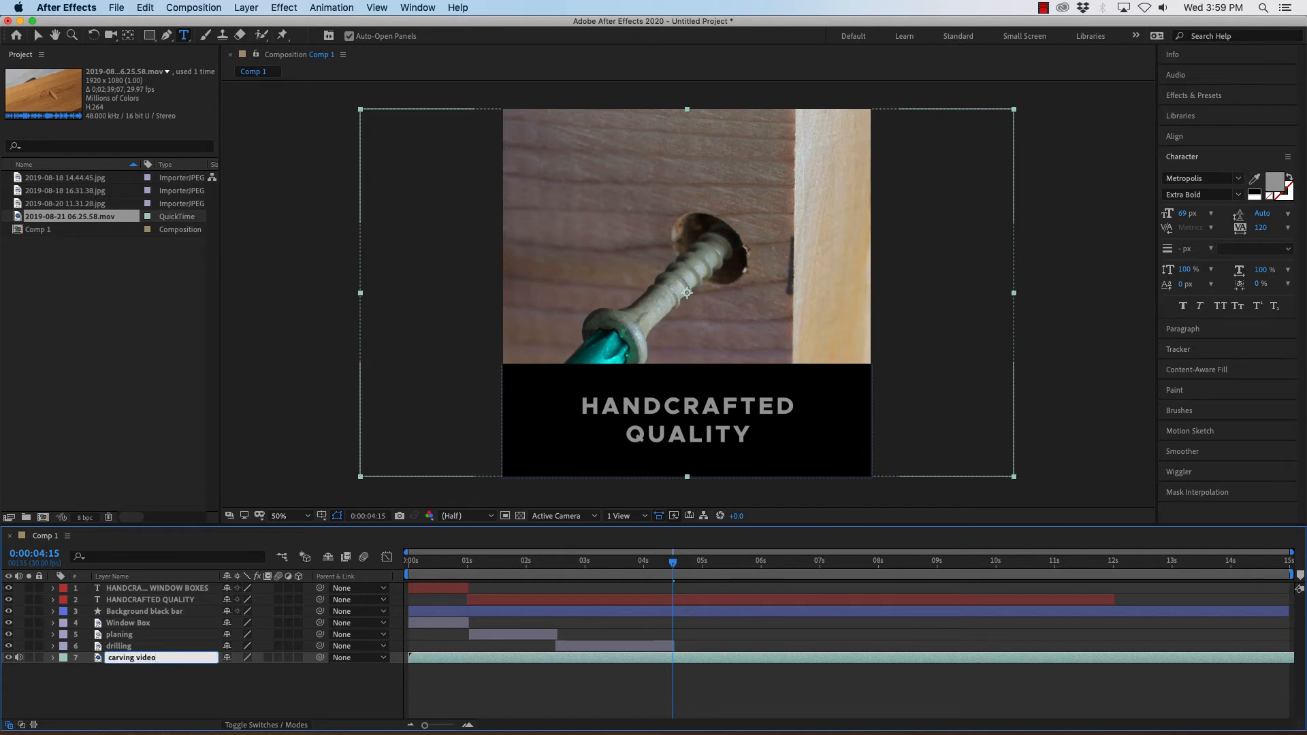
key(Return)
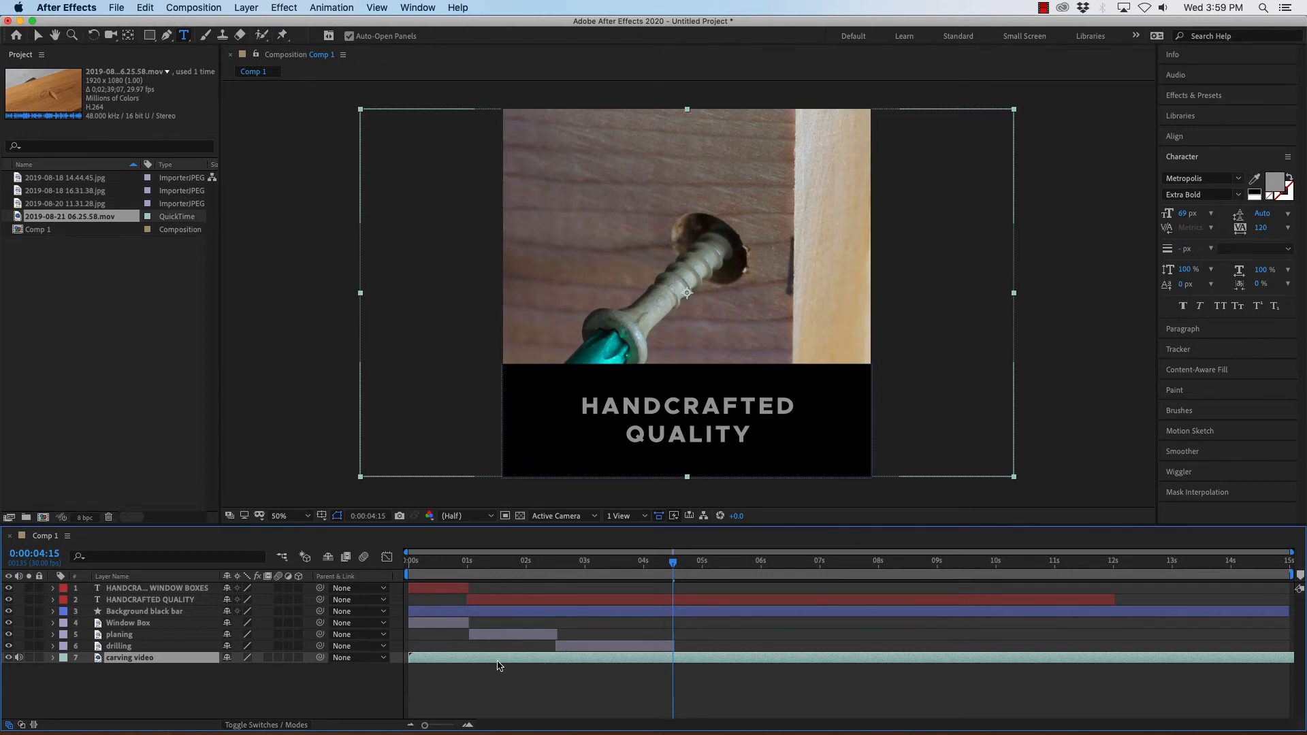
Hide the six layers above the carving video and scrub through the video in the timeline.
drag(10, 650, 8, 589)
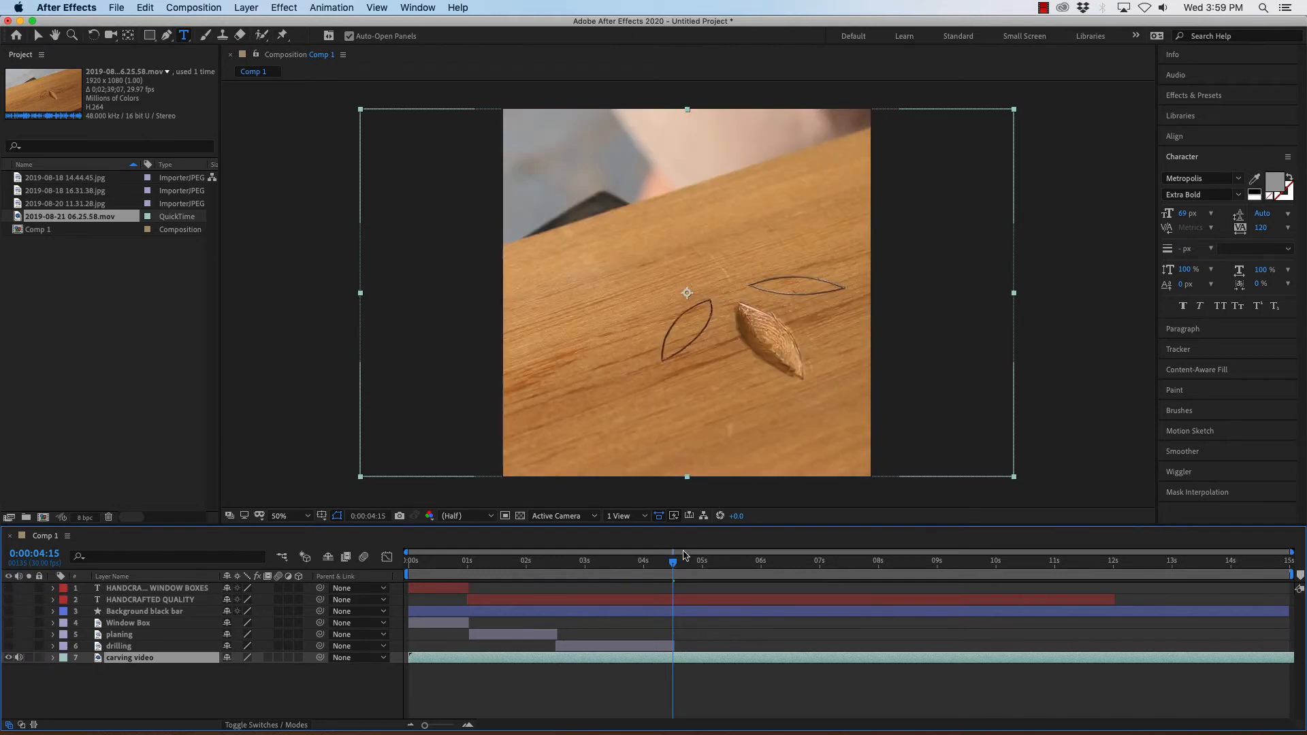
click(309, 346)
drag(675, 566, 1245, 567)
drag(1255, 566, 1124, 561)
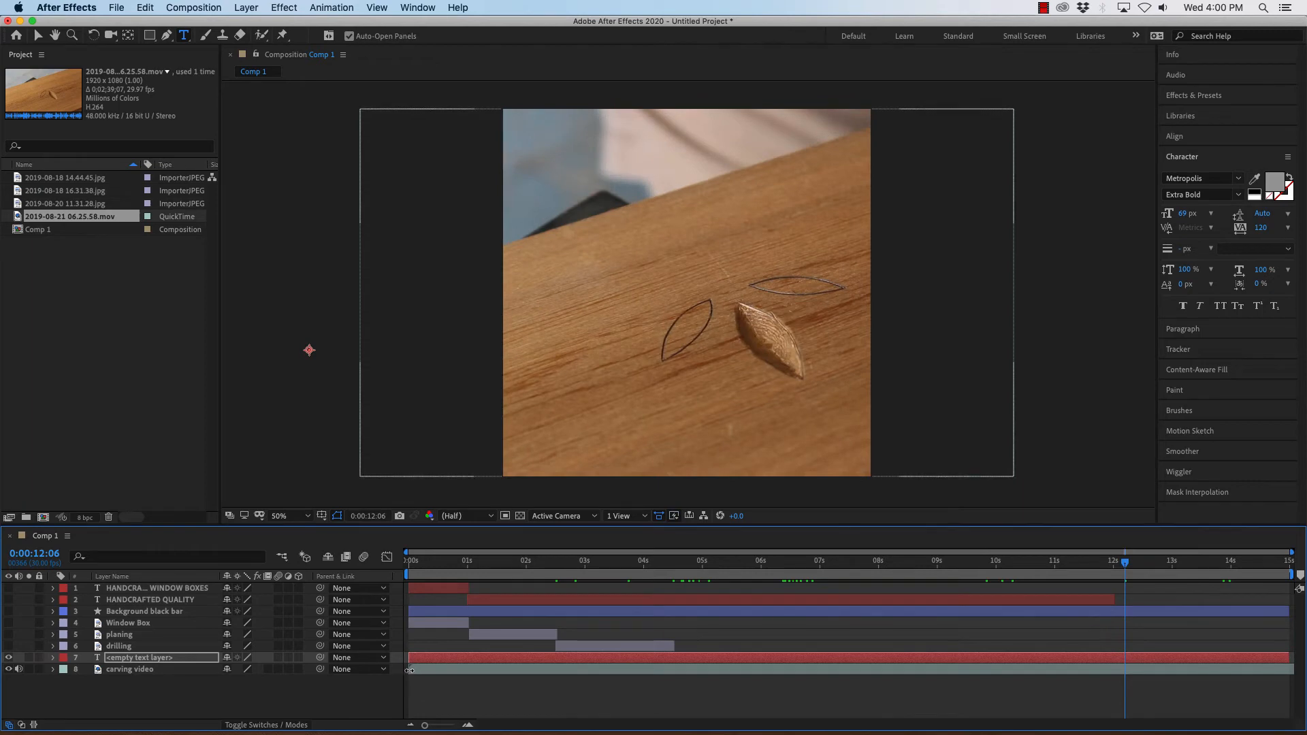
Slide the carving video layer along the timeline and trim its in point at 0:00:14:09.
drag(410, 671, 1117, 665)
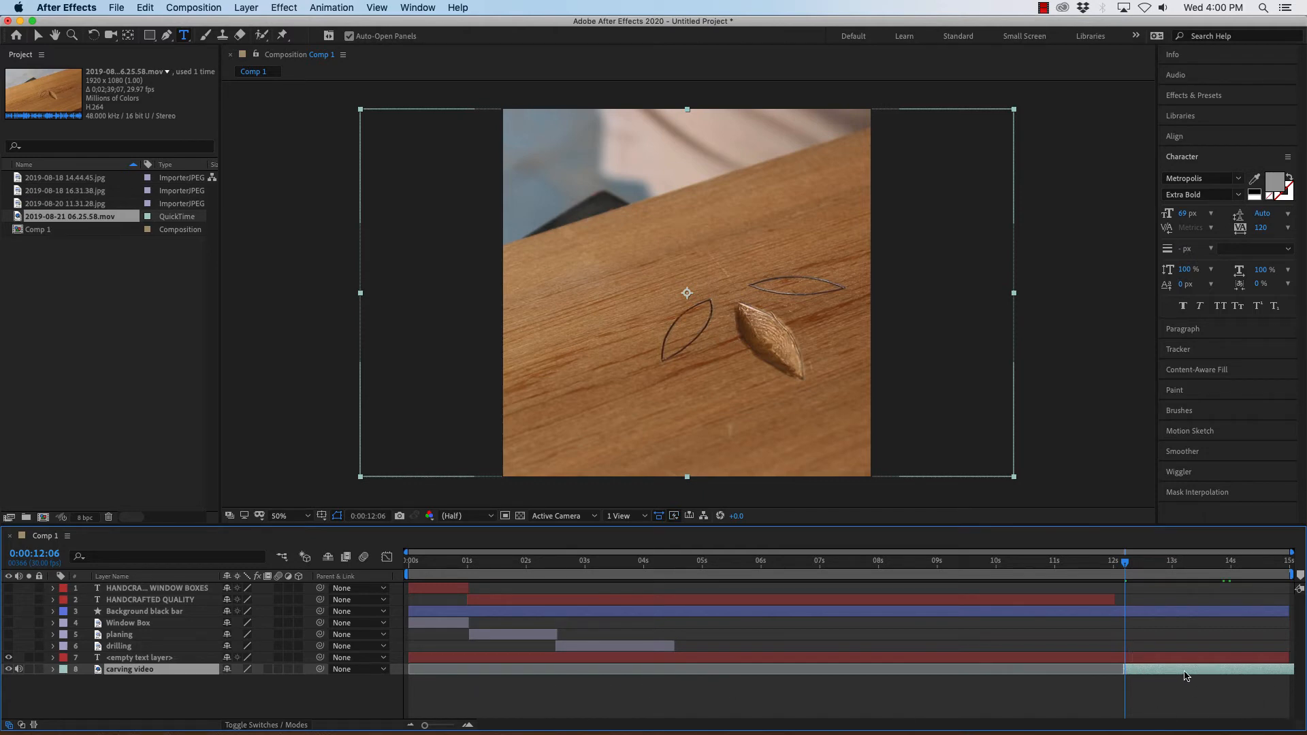
drag(1185, 675, 509, 669)
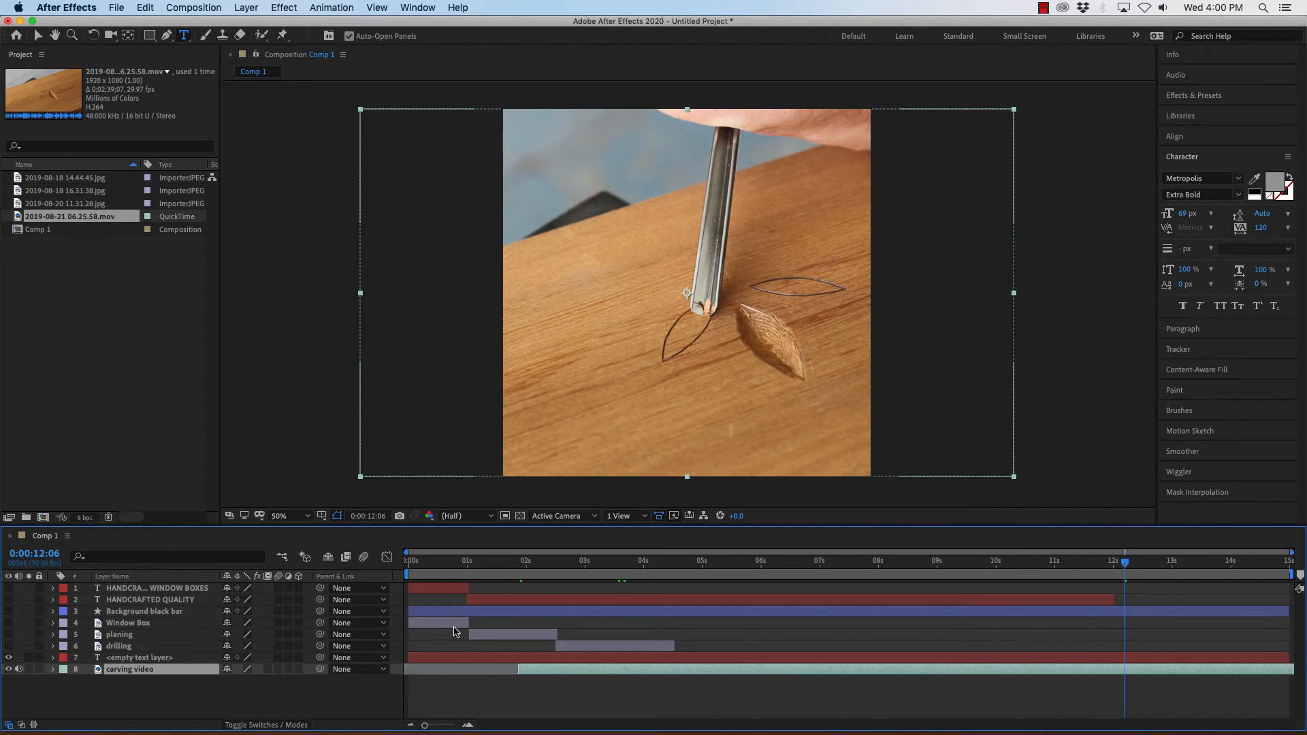
drag(1126, 566, 1252, 567)
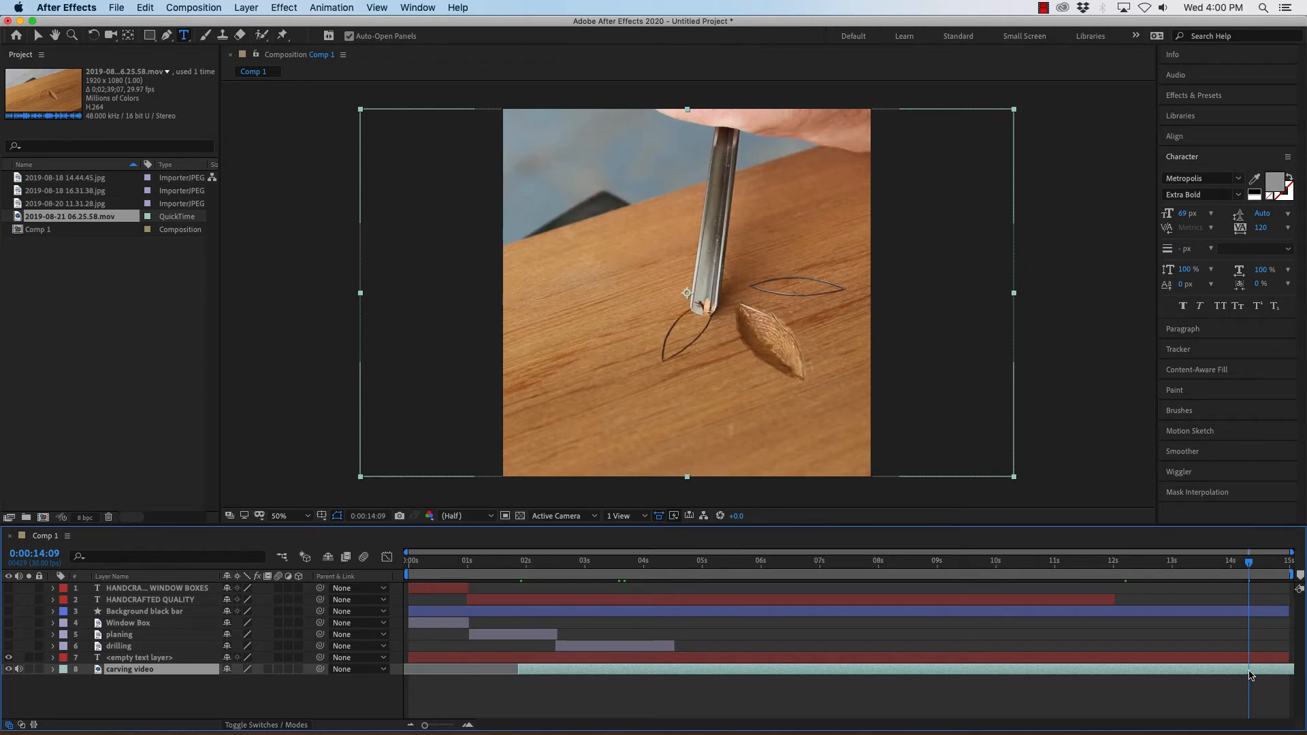
mouse_move(1015, 733)
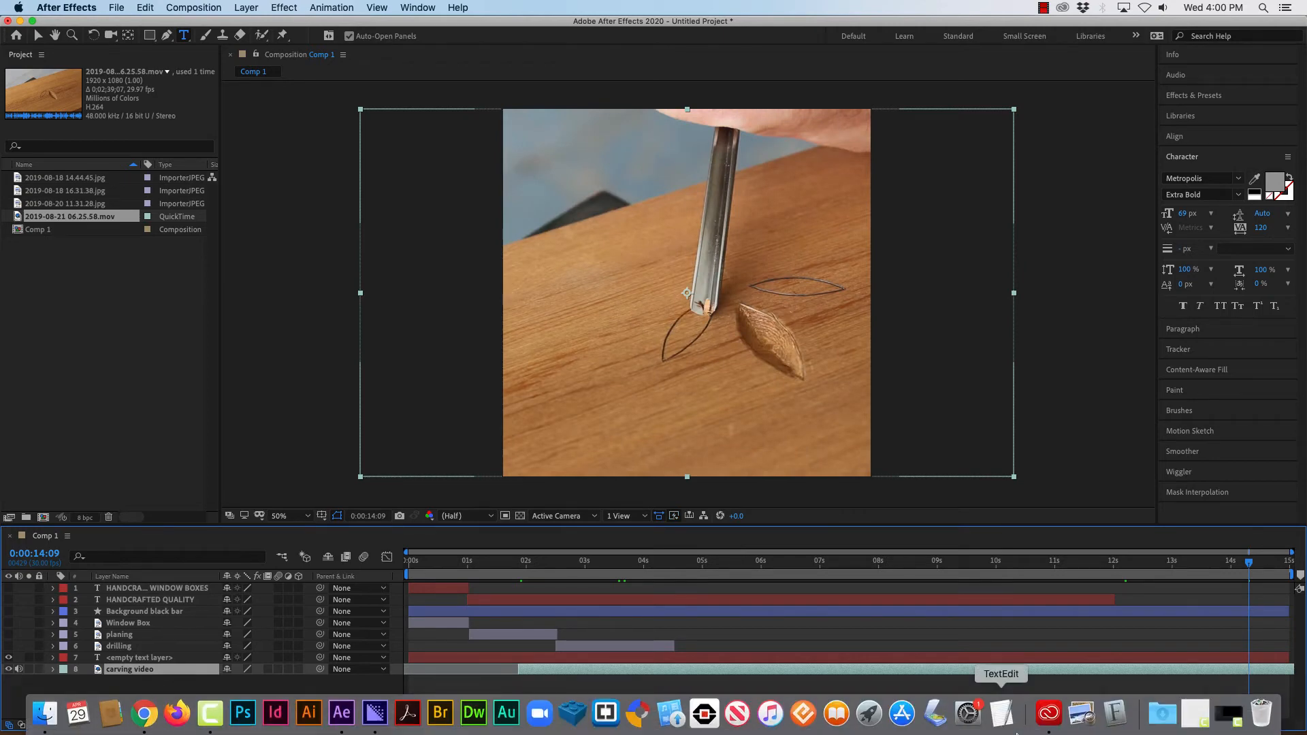
key(alt+bracketleft)
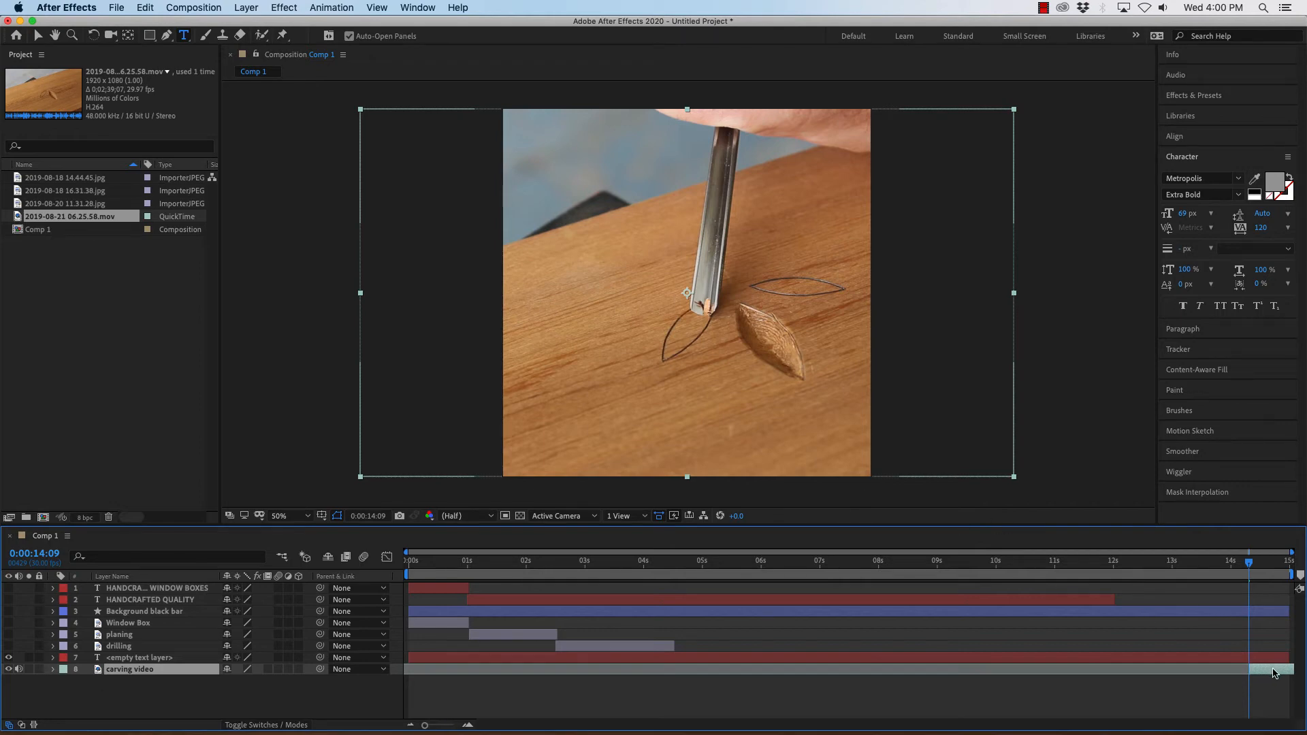
Move the trimmed carving video layer so it starts where the drilling photo ends, at about 4.5 seconds.
drag(1276, 673, 704, 679)
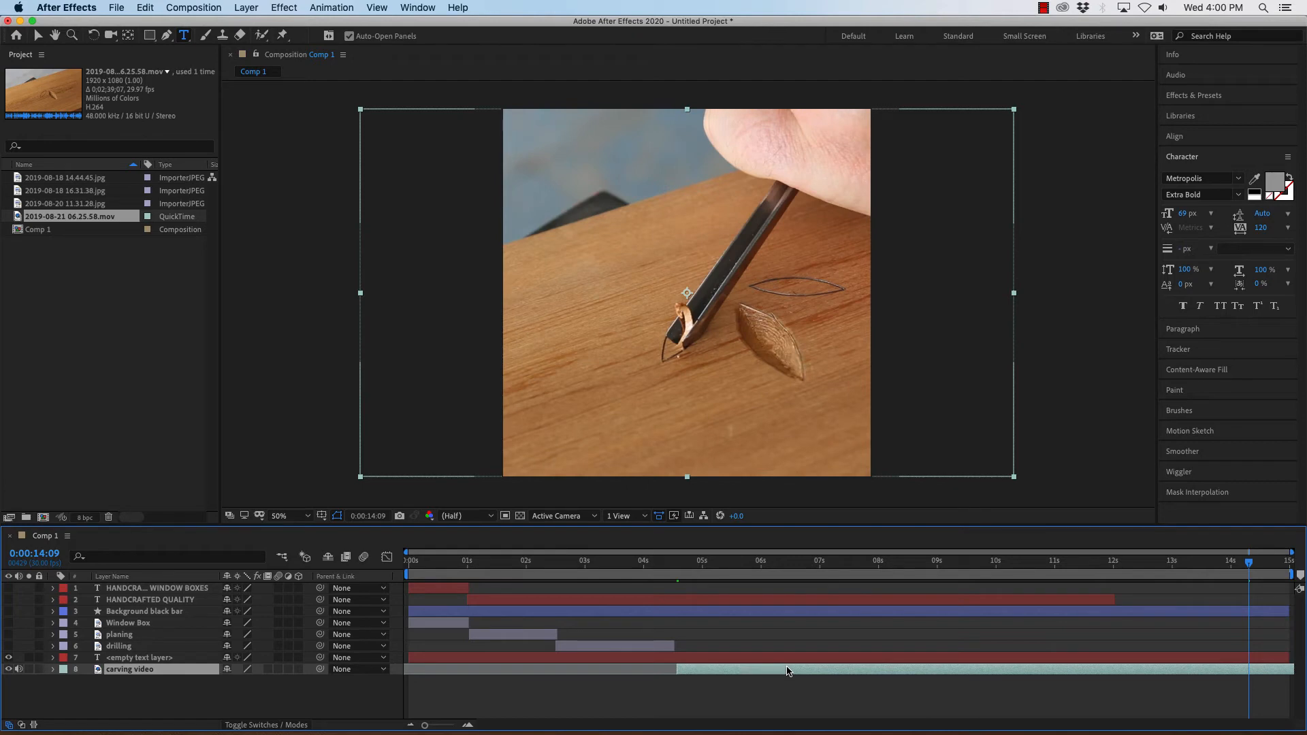
mouse_move(790, 672)
mouse_down()
mouse_move(771, 674)
mouse_move(806, 669)
mouse_up()
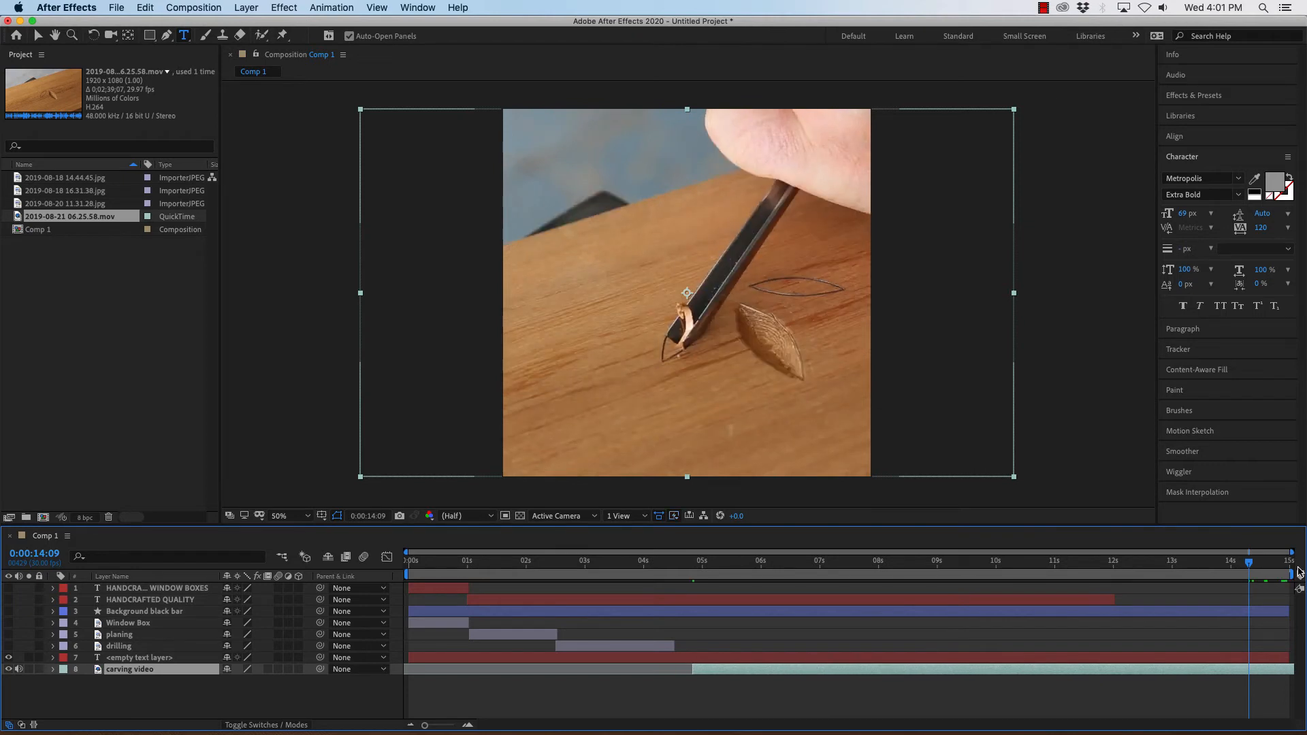
drag(1248, 568, 683, 592)
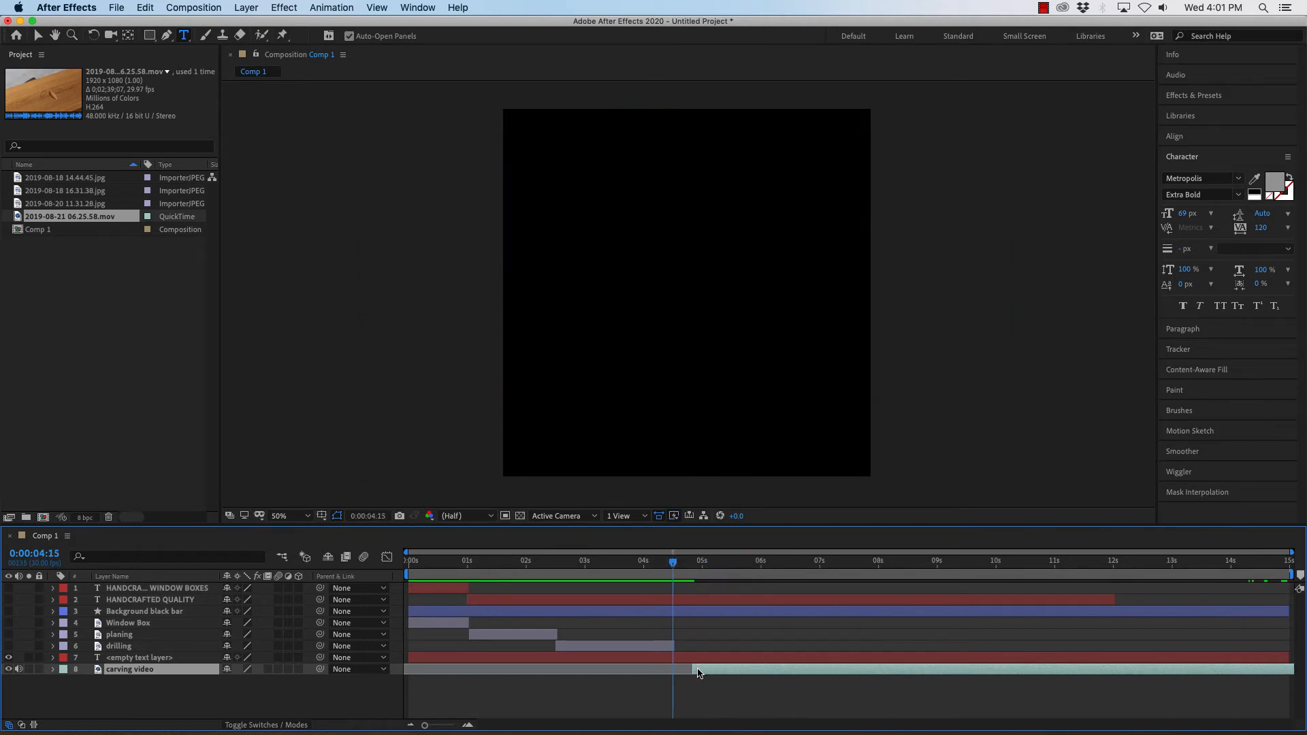
mouse_move(709, 674)
mouse_down()
mouse_move(697, 672)
mouse_move(753, 680)
mouse_move(695, 674)
mouse_up()
mouse_move(672, 567)
mouse_down()
mouse_move(643, 569)
mouse_move(667, 570)
mouse_up()
Unhide all the layers above the carving video and scrub through the composition to check the sequence.
drag(8, 646, 9, 587)
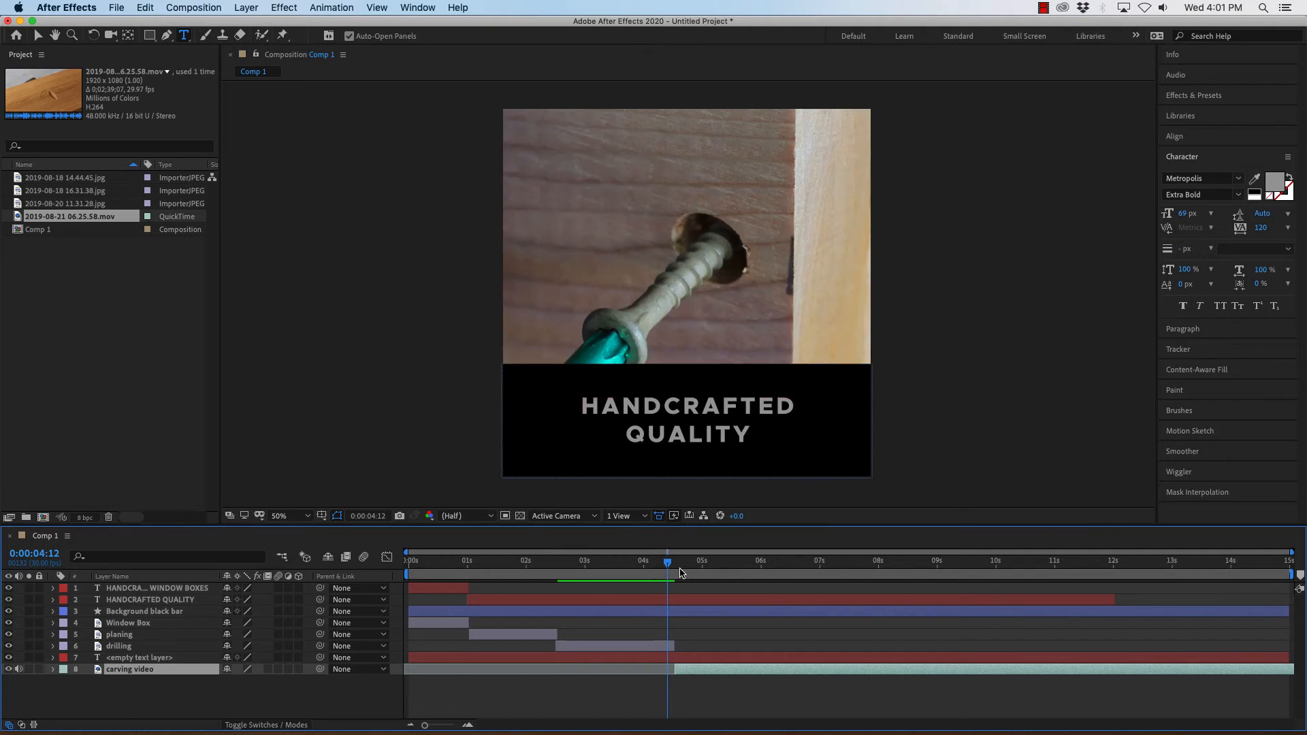
drag(668, 564, 715, 581)
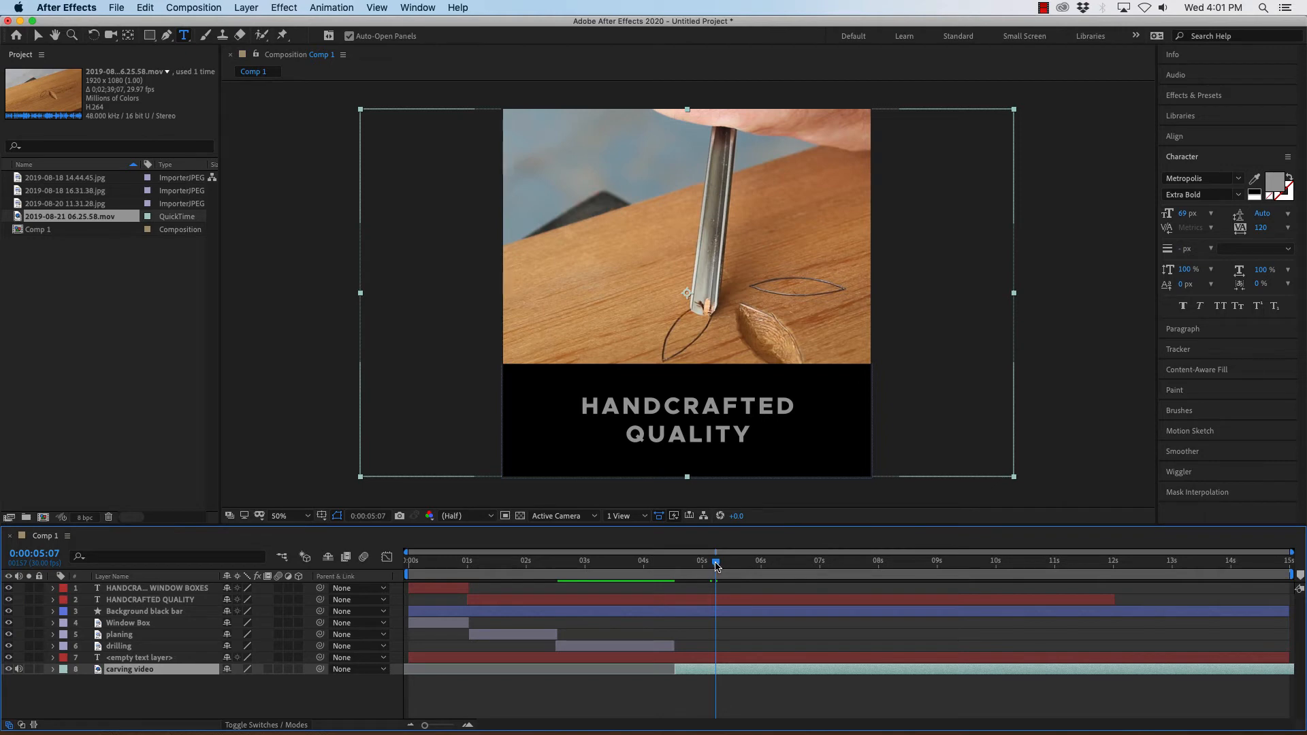
drag(715, 566, 894, 578)
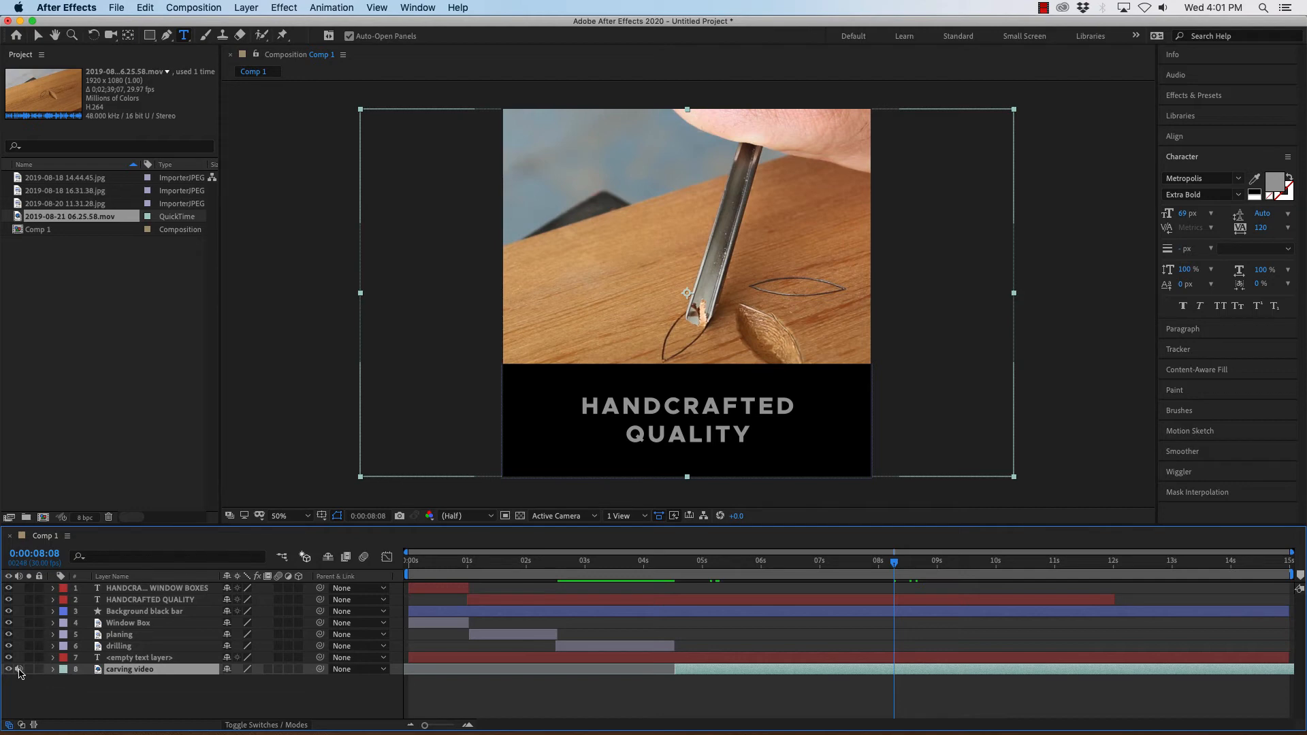
Trim the carving video layer's out point at 0:00:12:00.
click(53, 670)
click(53, 670)
click(19, 670)
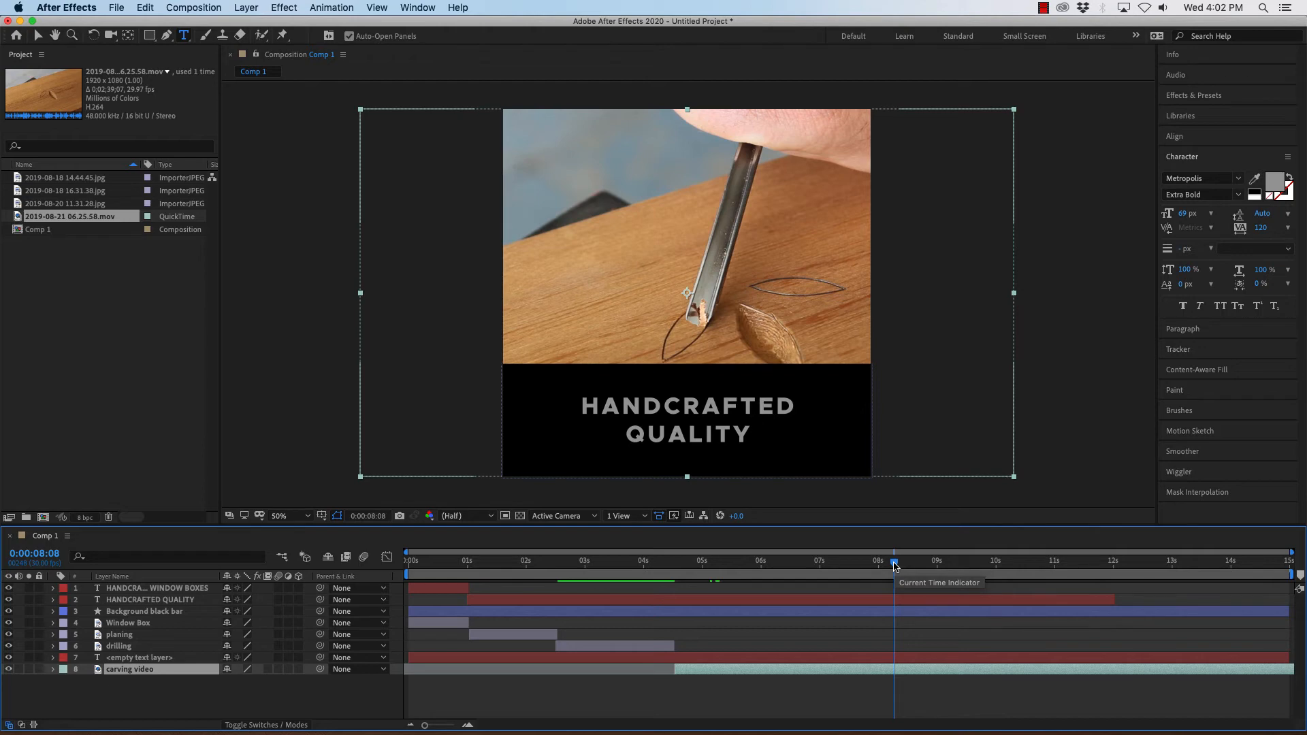
drag(895, 567, 1115, 577)
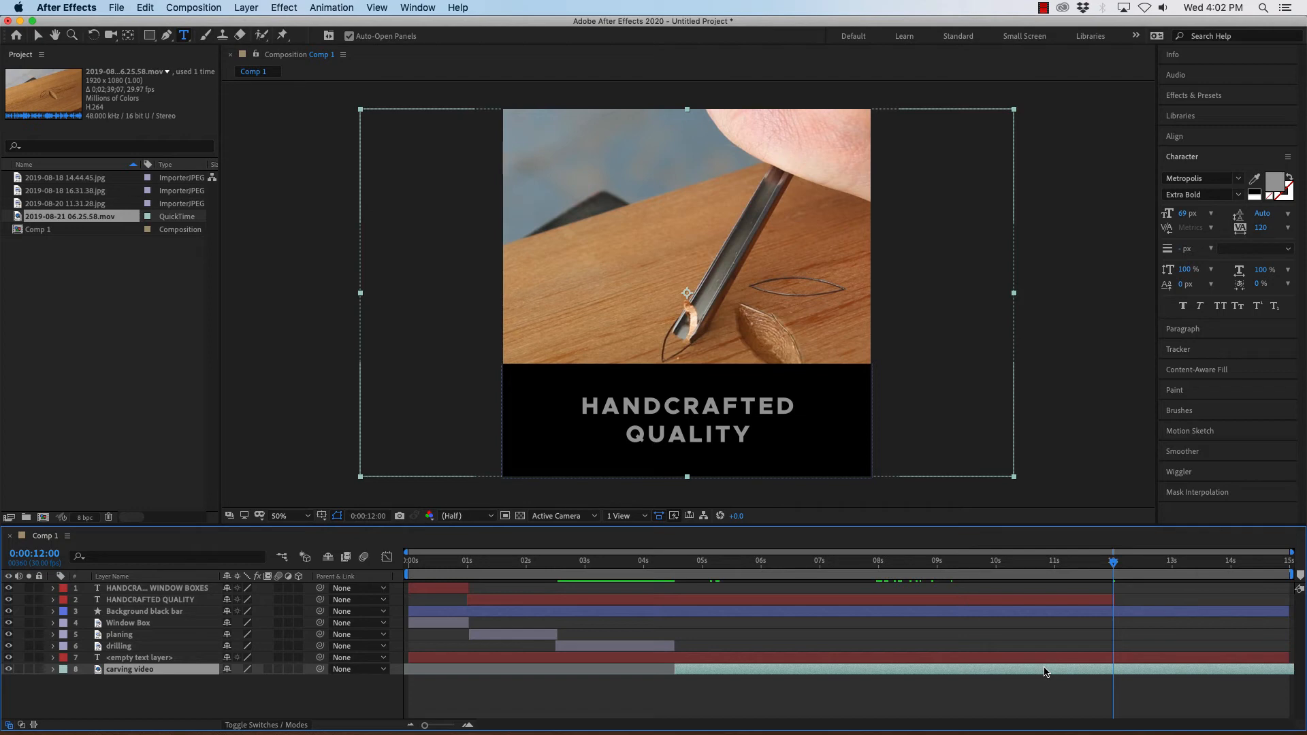
key(alt+bracketright)
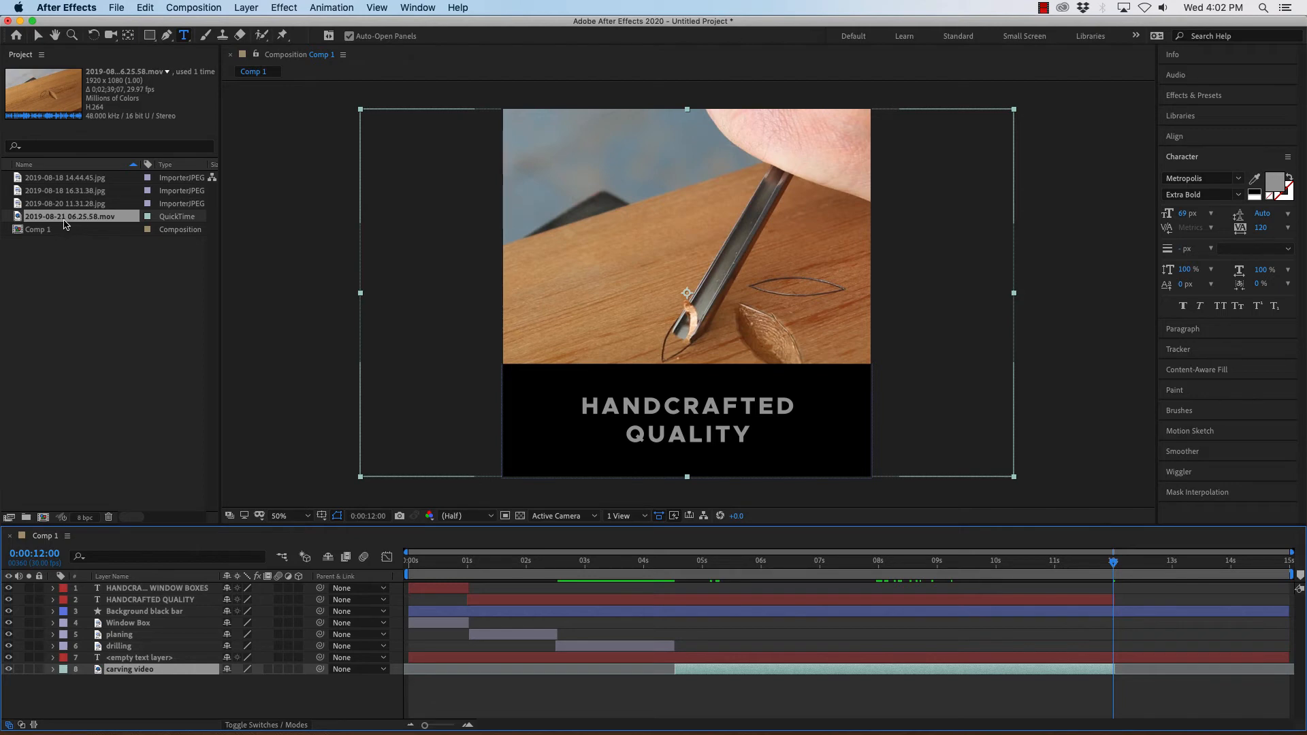
Add the 2019-08-20 11.31.28.jpg photo to the composition as a new bottom layer.
click(37, 181)
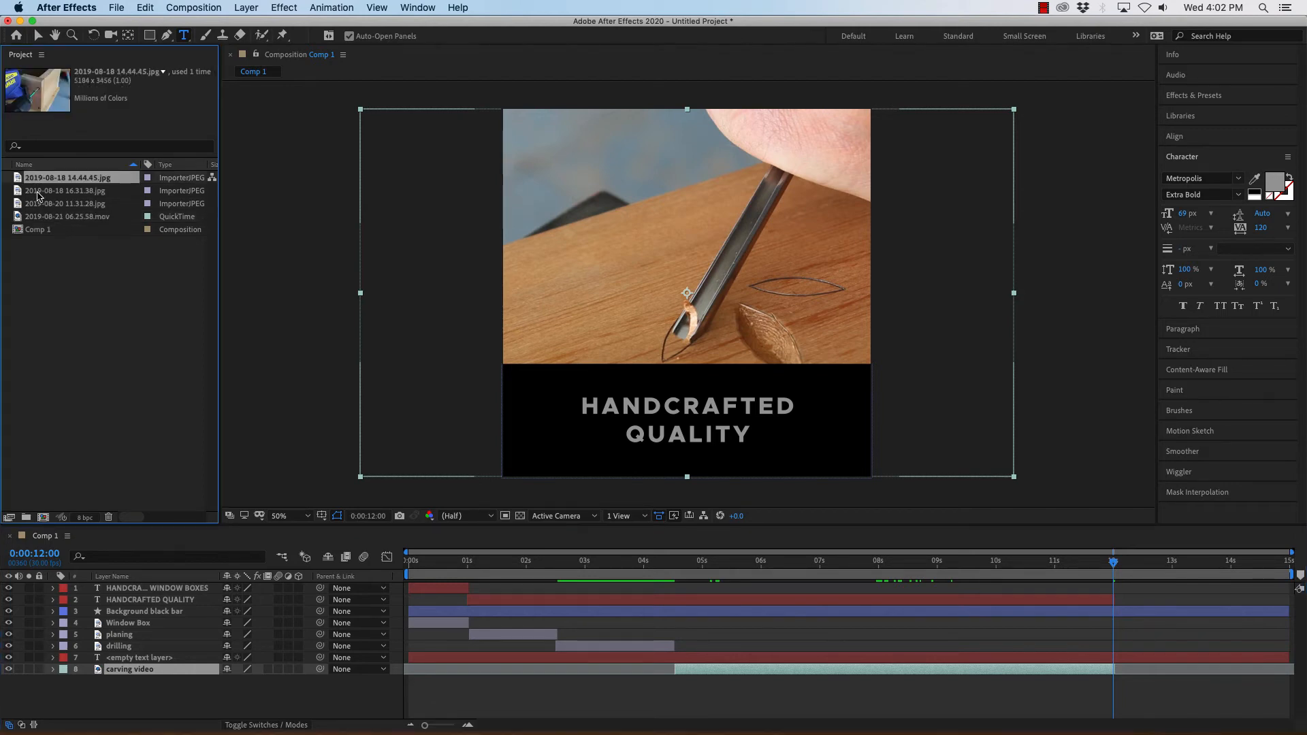
click(39, 193)
click(40, 204)
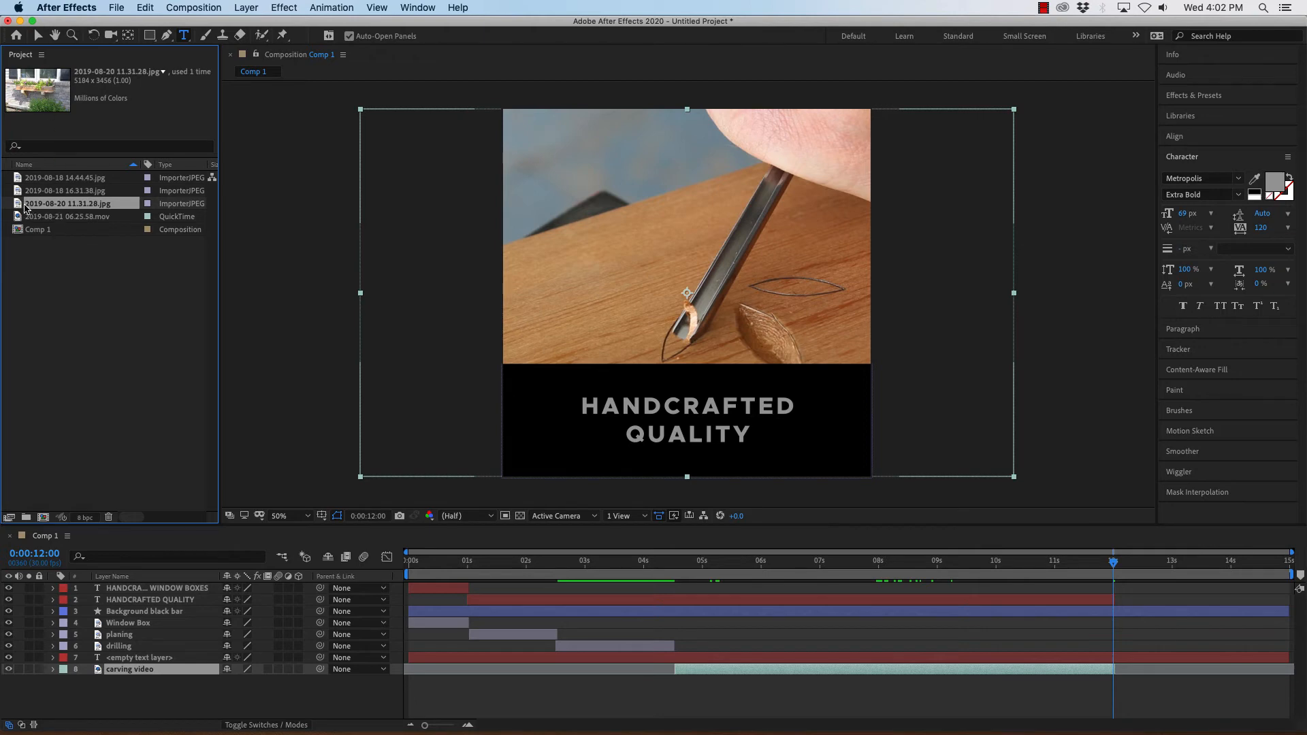
drag(18, 205, 135, 688)
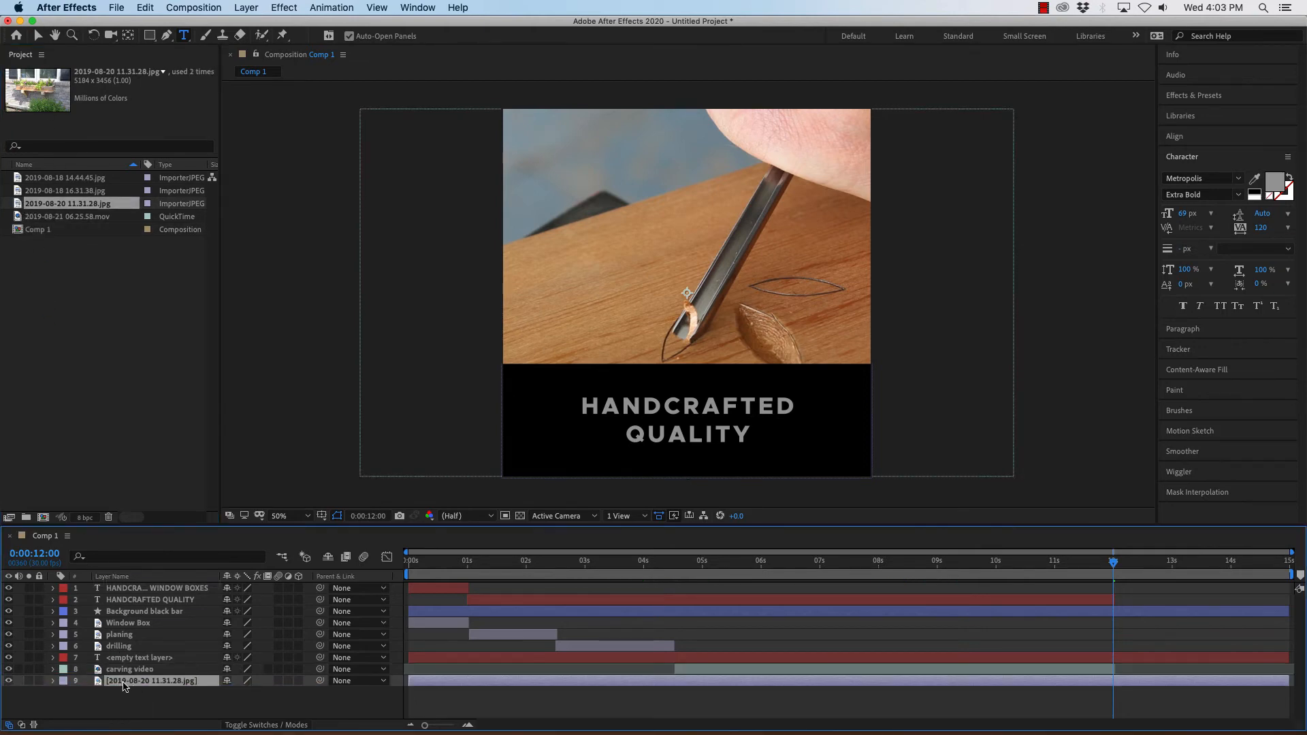
Rename the new photo layer window box 2.
right_click(125, 684)
click(157, 721)
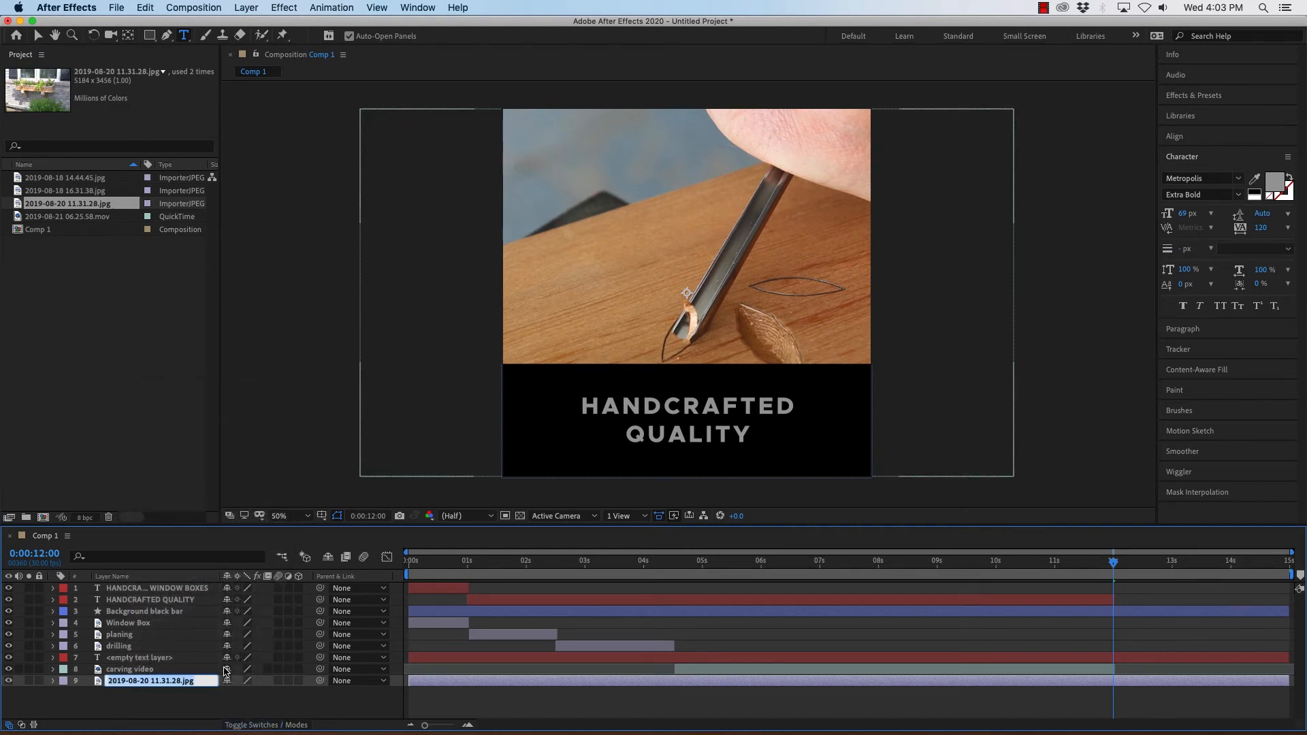
text(window box 2)
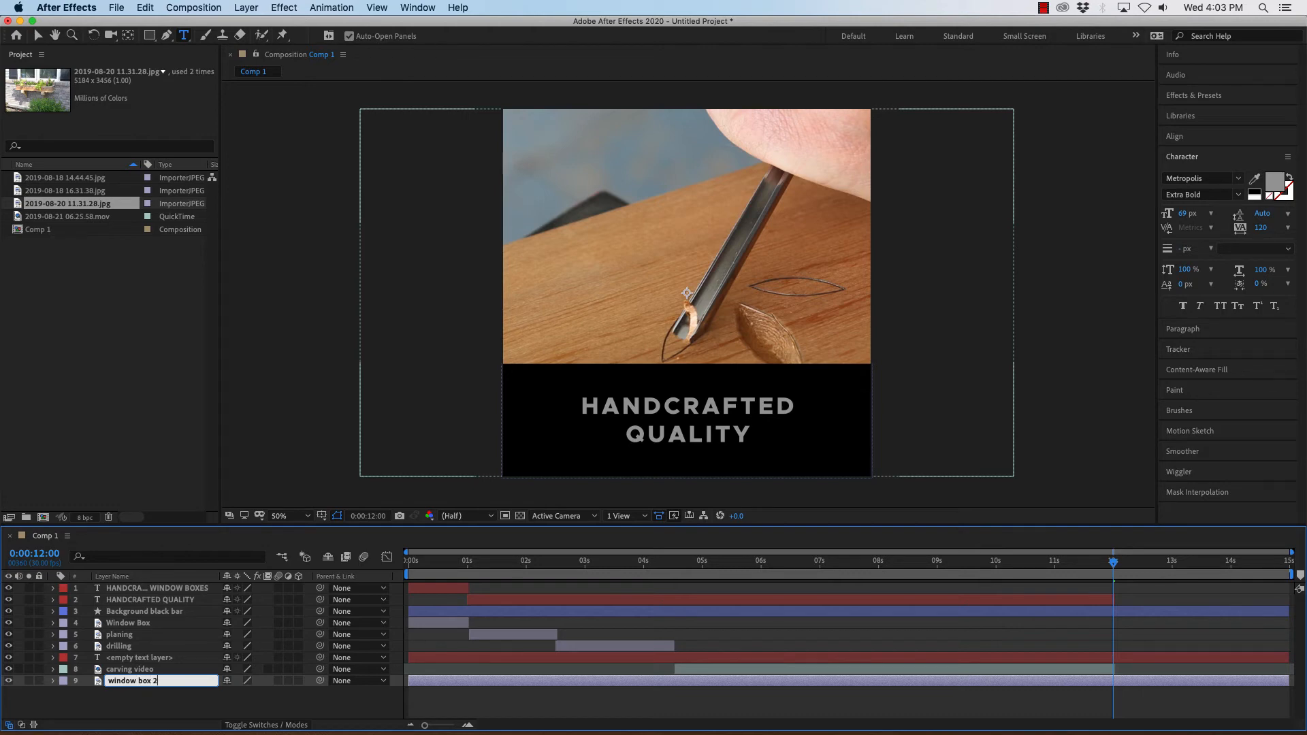
key(Return)
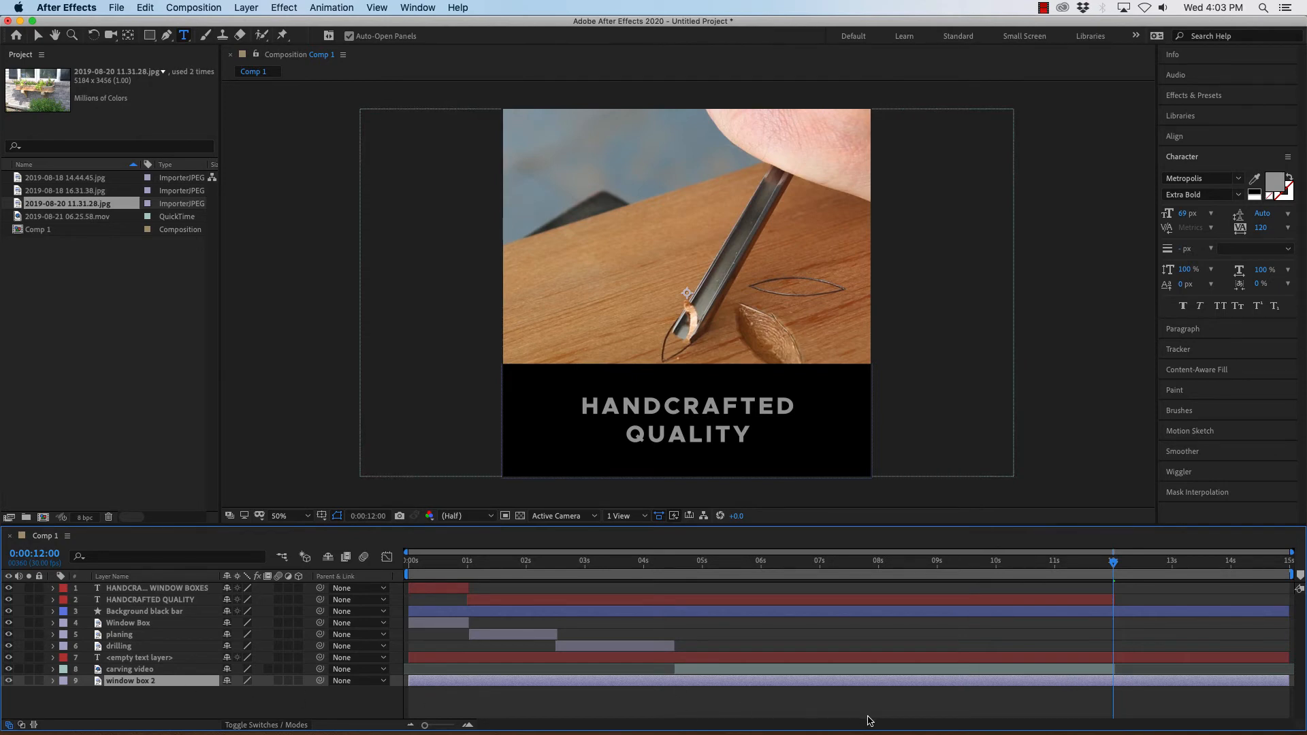
Trim the window box 2 layer to start at the playhead at 0:00:12:00, then delete the layer.
key(alt+bracketleft)
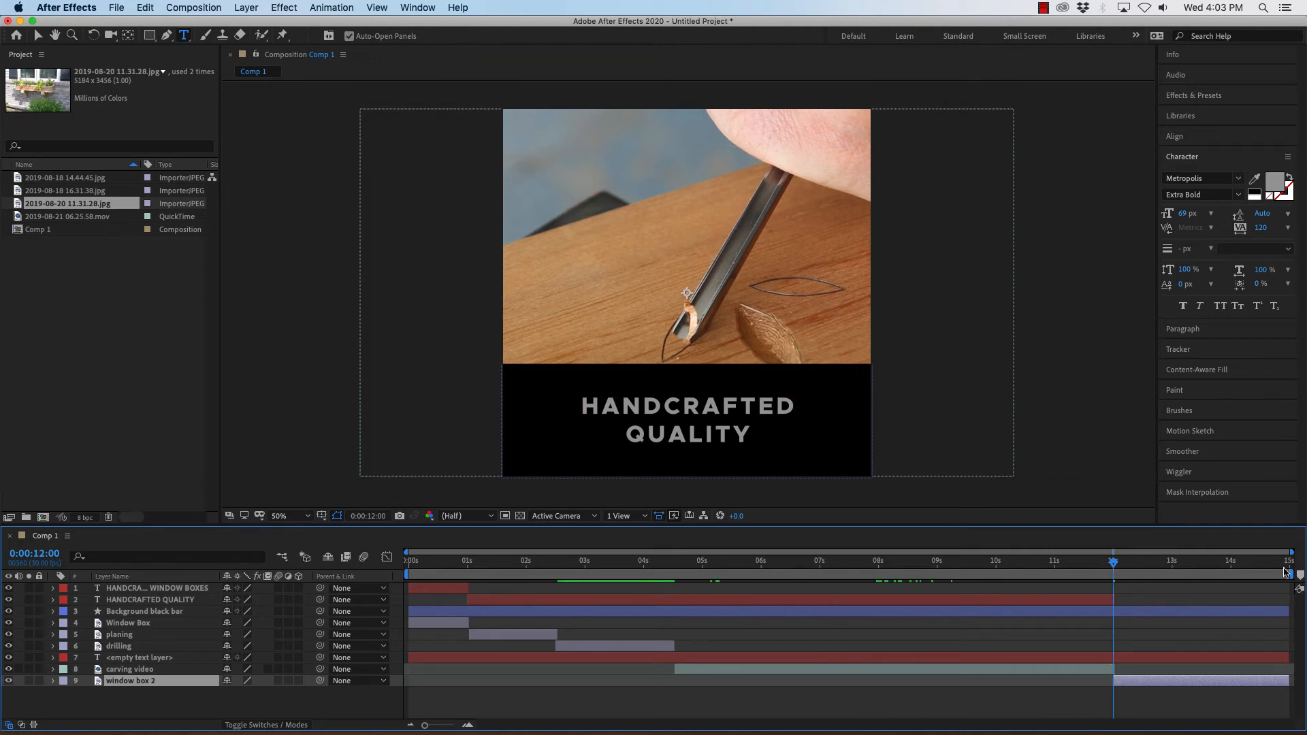
mouse_move(1115, 566)
mouse_down()
mouse_move(1076, 564)
mouse_move(1135, 567)
mouse_up()
mouse_move(1155, 566)
mouse_down()
mouse_move(1182, 565)
mouse_move(1136, 564)
mouse_up()
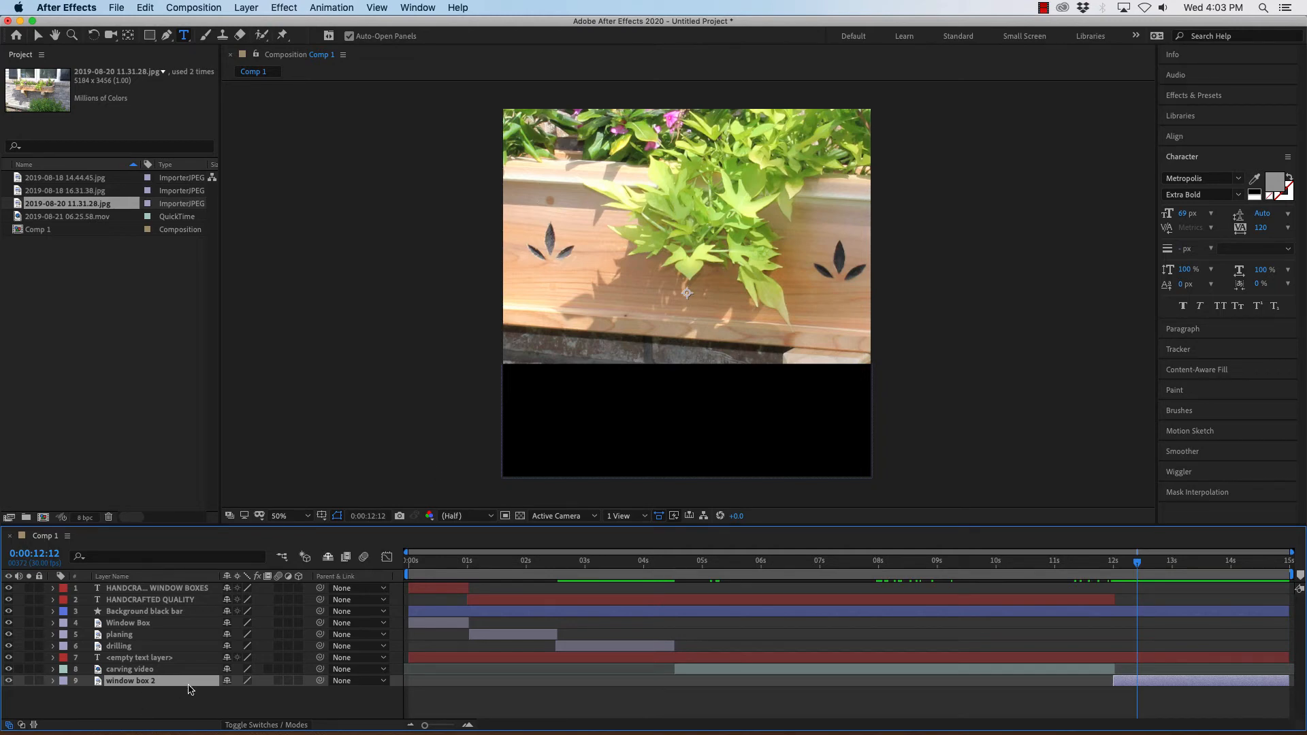
key(Delete)
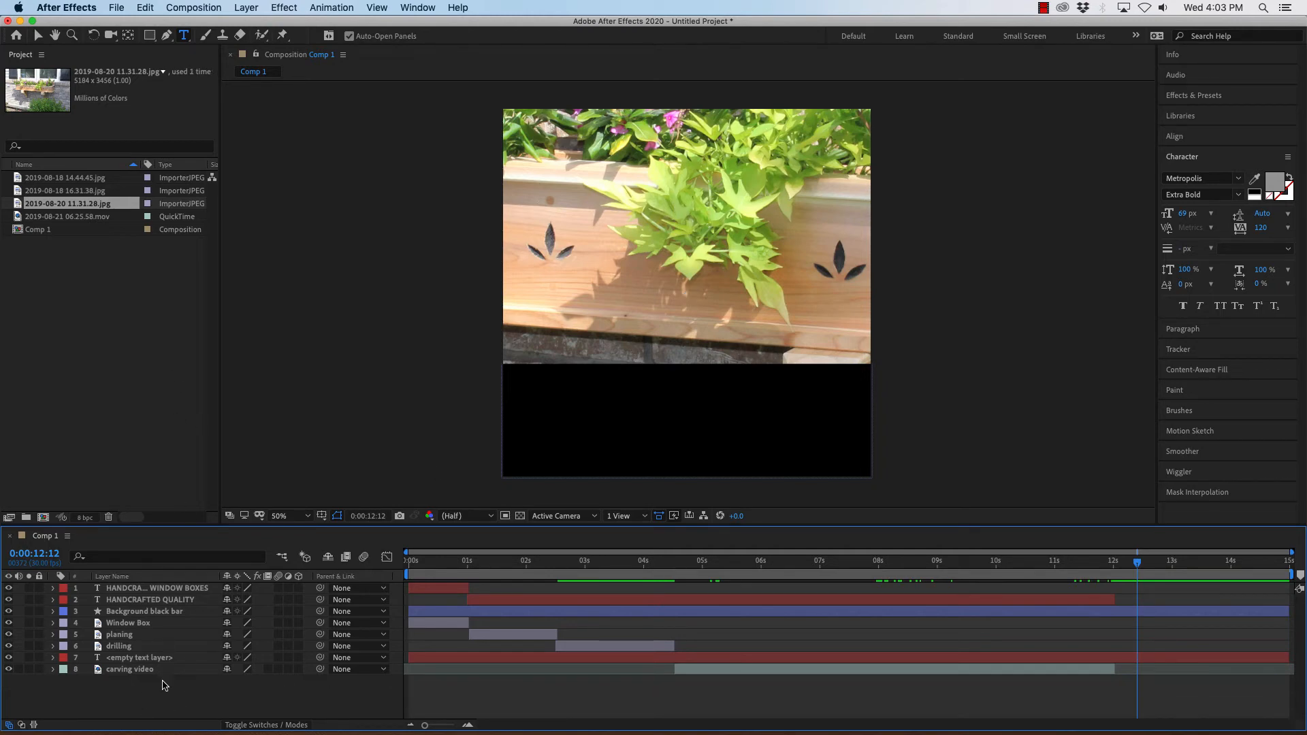
Duplicate the Window Box layer and move the copy to the bottom of the layer stack.
click(122, 624)
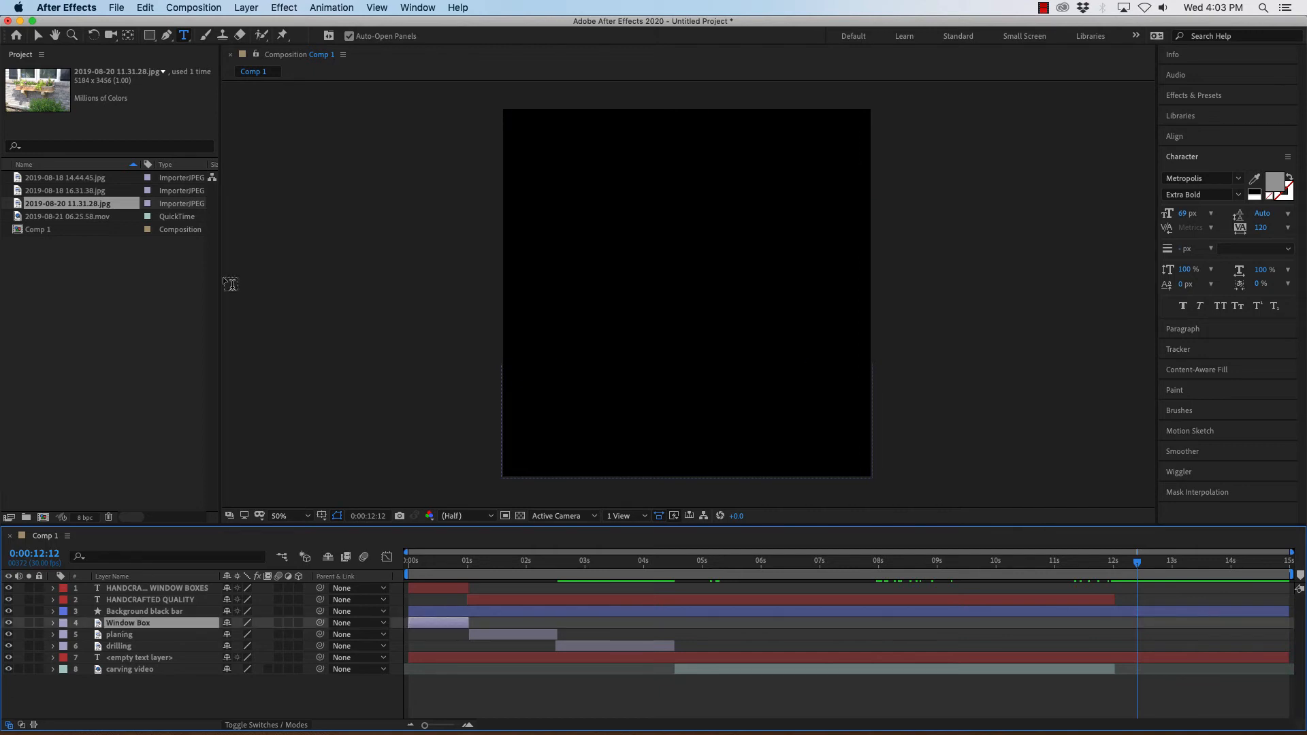
click(145, 8)
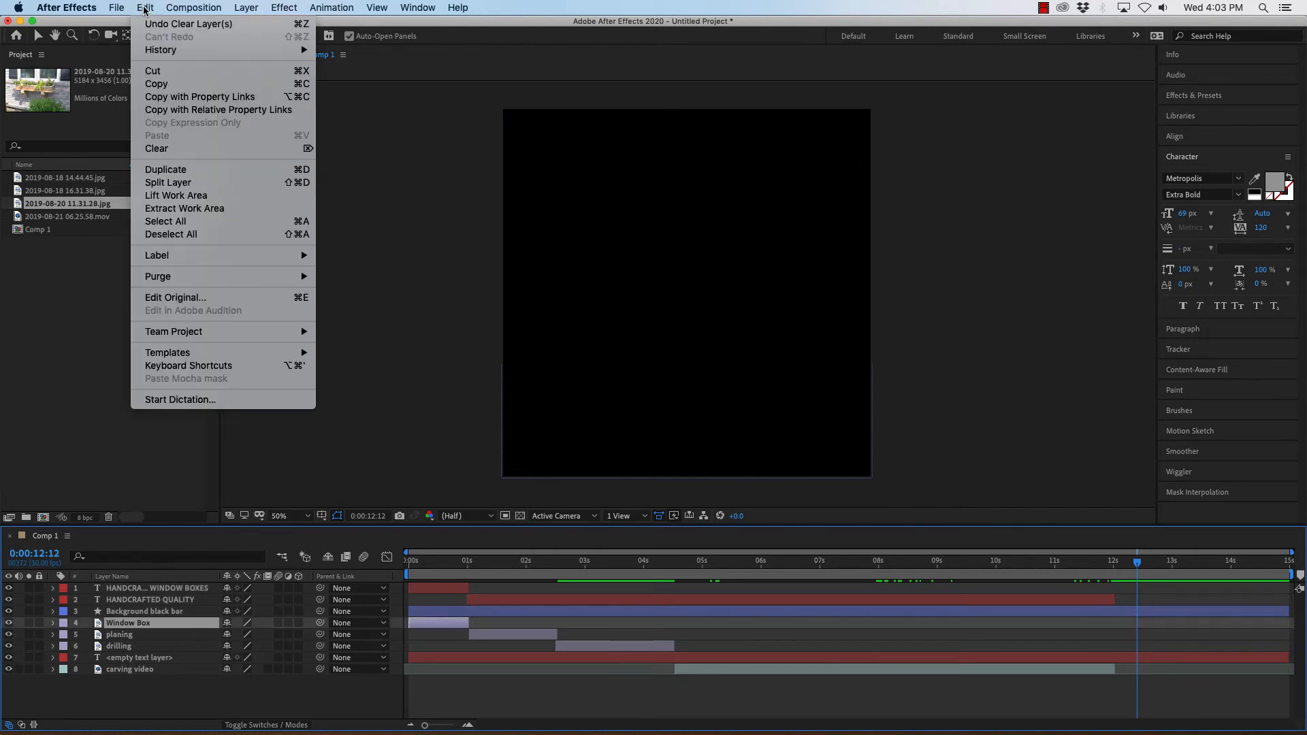
click(167, 170)
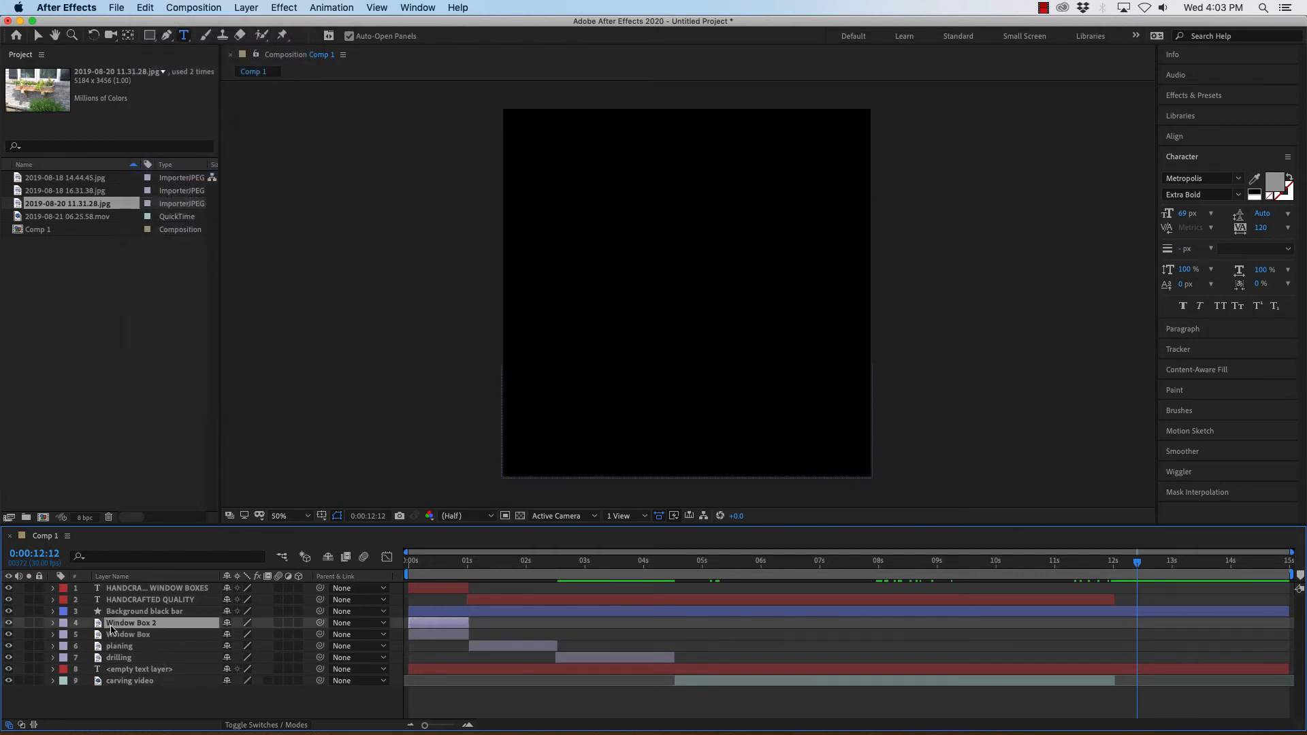
drag(111, 627, 121, 692)
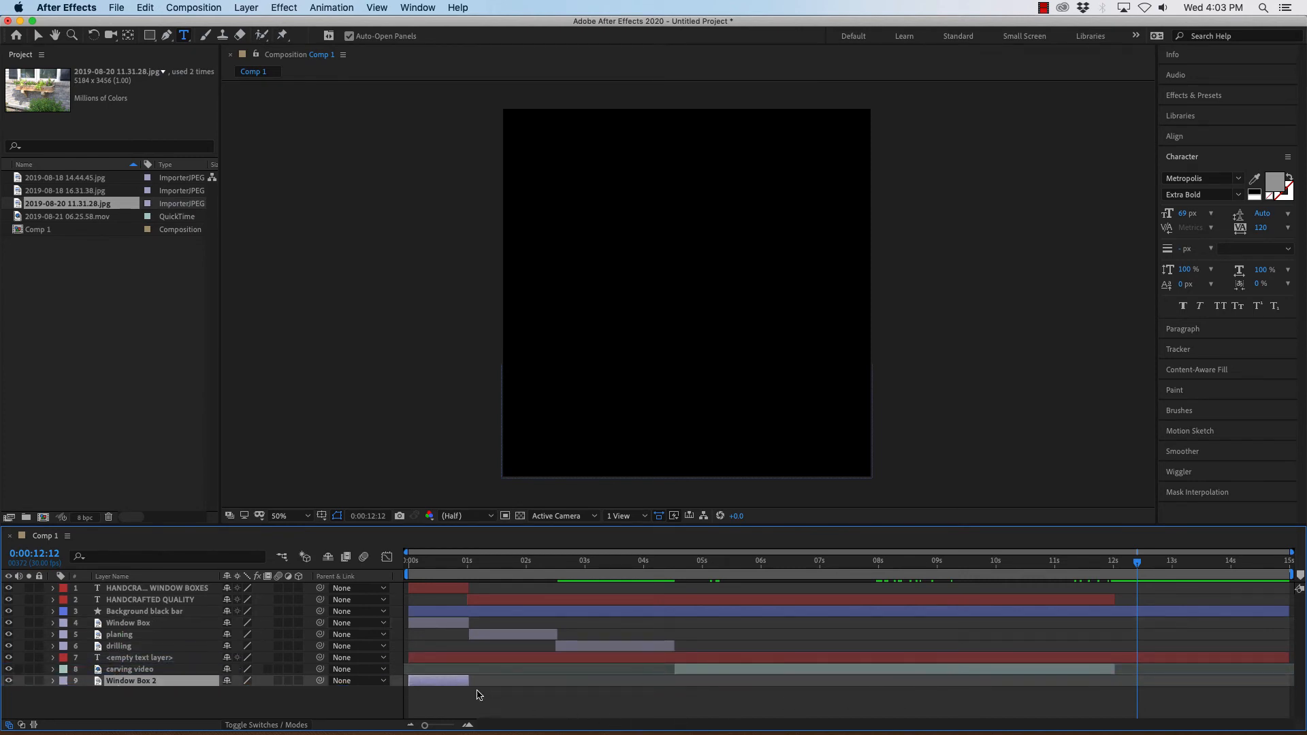
Move the Window Box 2 layer to start at about 12 seconds and lengthen its bar toward the composition end.
drag(445, 680, 1191, 703)
drag(1139, 564, 1116, 567)
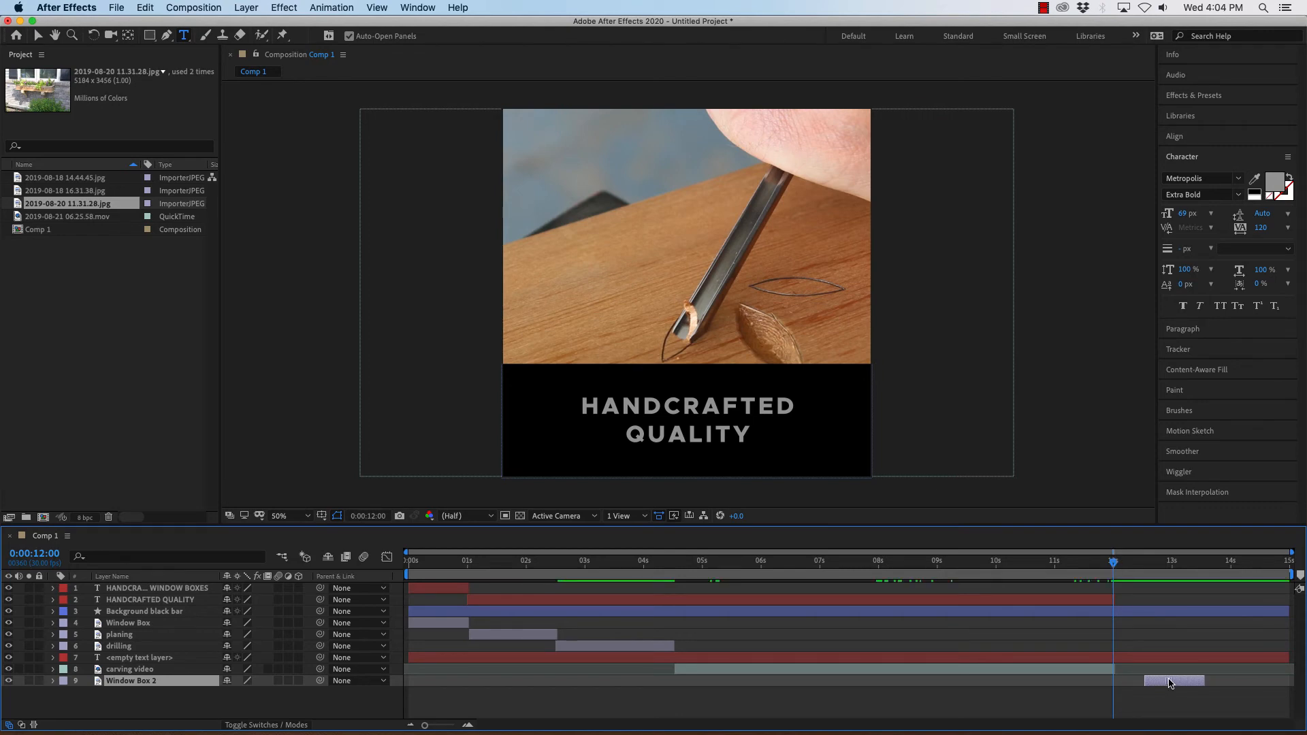
drag(1169, 685, 1143, 685)
drag(1175, 682, 1273, 677)
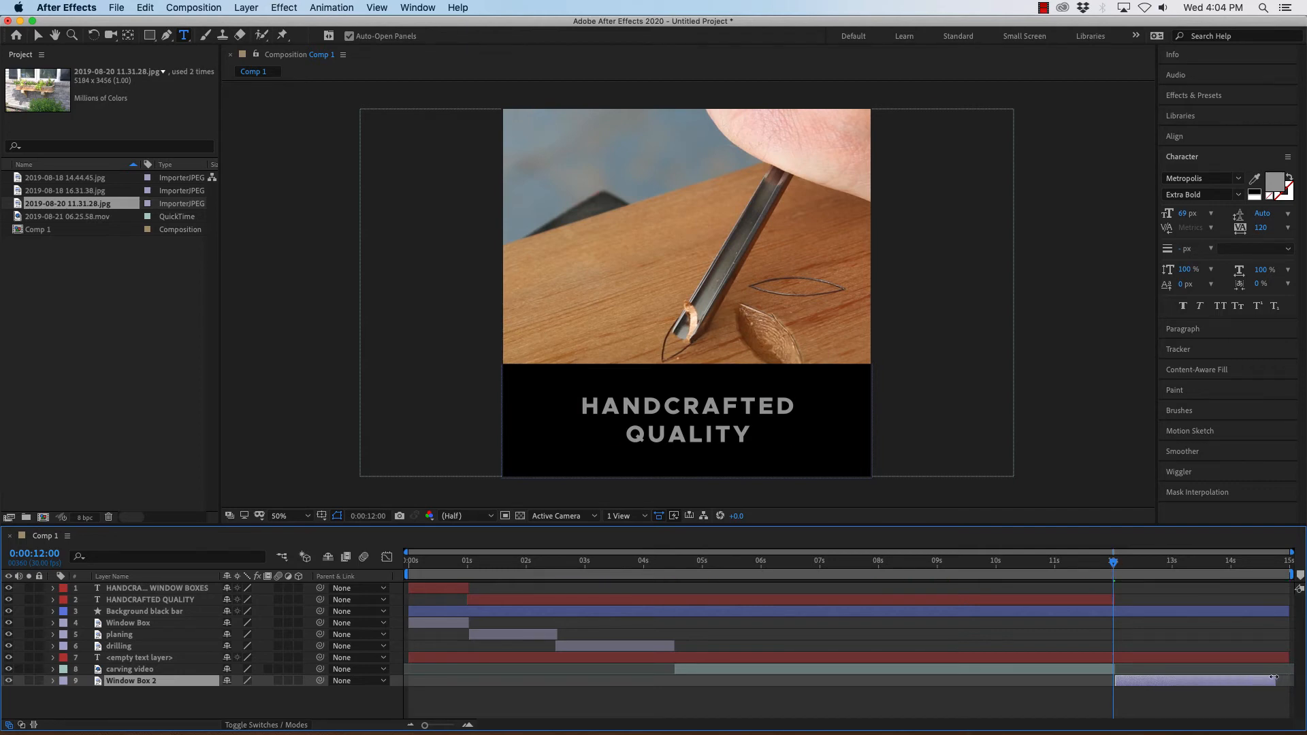
Trim the Window Box 2 layer's out point at 0:00:14:29, the end of the composition.
drag(1114, 562, 1302, 565)
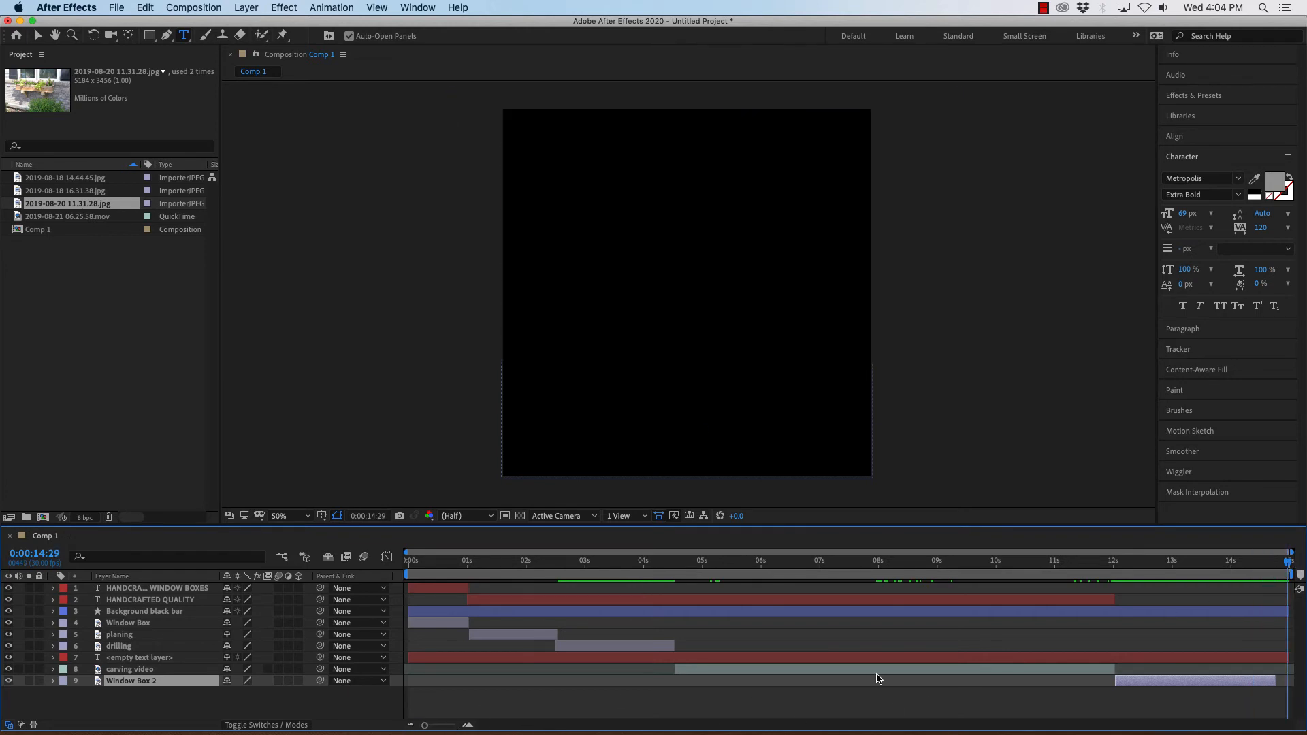
drag(1288, 565, 1301, 563)
key(alt+bracketright)
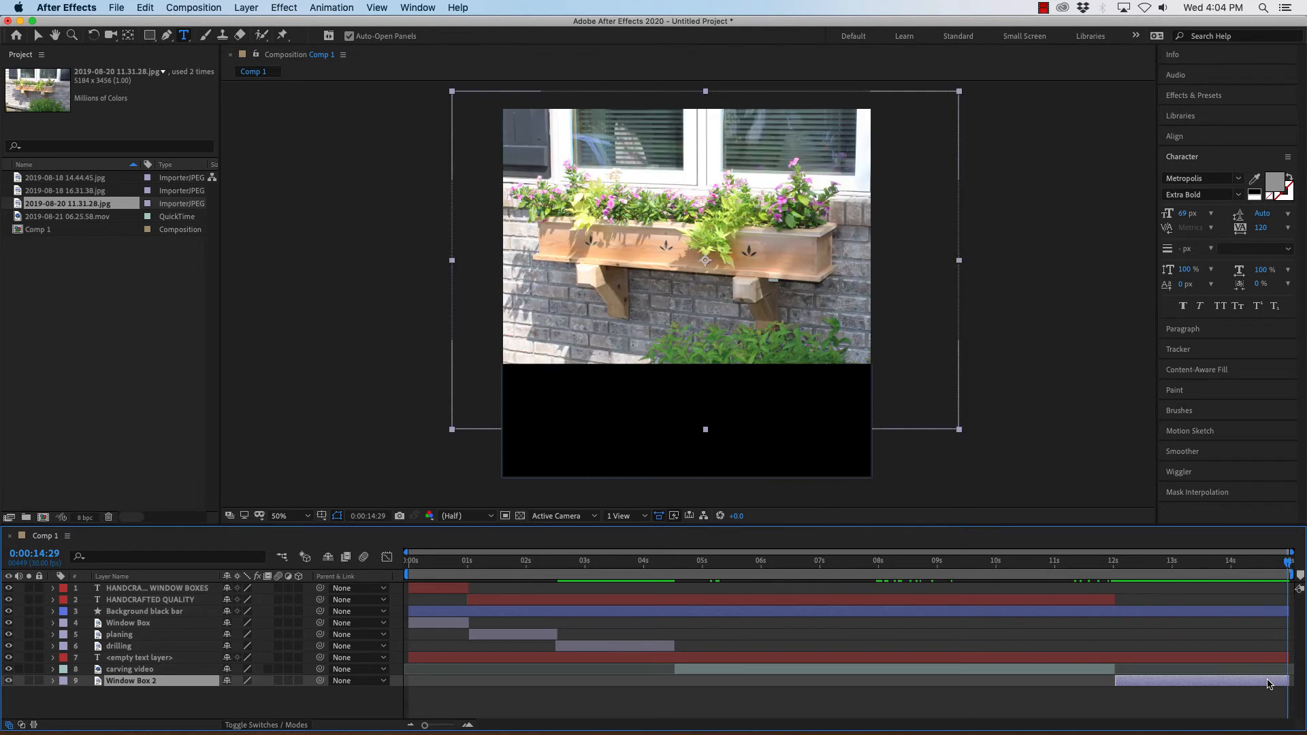
mouse_move(1288, 566)
mouse_down()
mouse_move(1225, 570)
mouse_move(1306, 571)
mouse_move(1066, 600)
mouse_move(1287, 586)
mouse_move(749, 599)
mouse_move(380, 575)
mouse_move(1306, 570)
mouse_up()
click(185, 8)
click(190, 45)
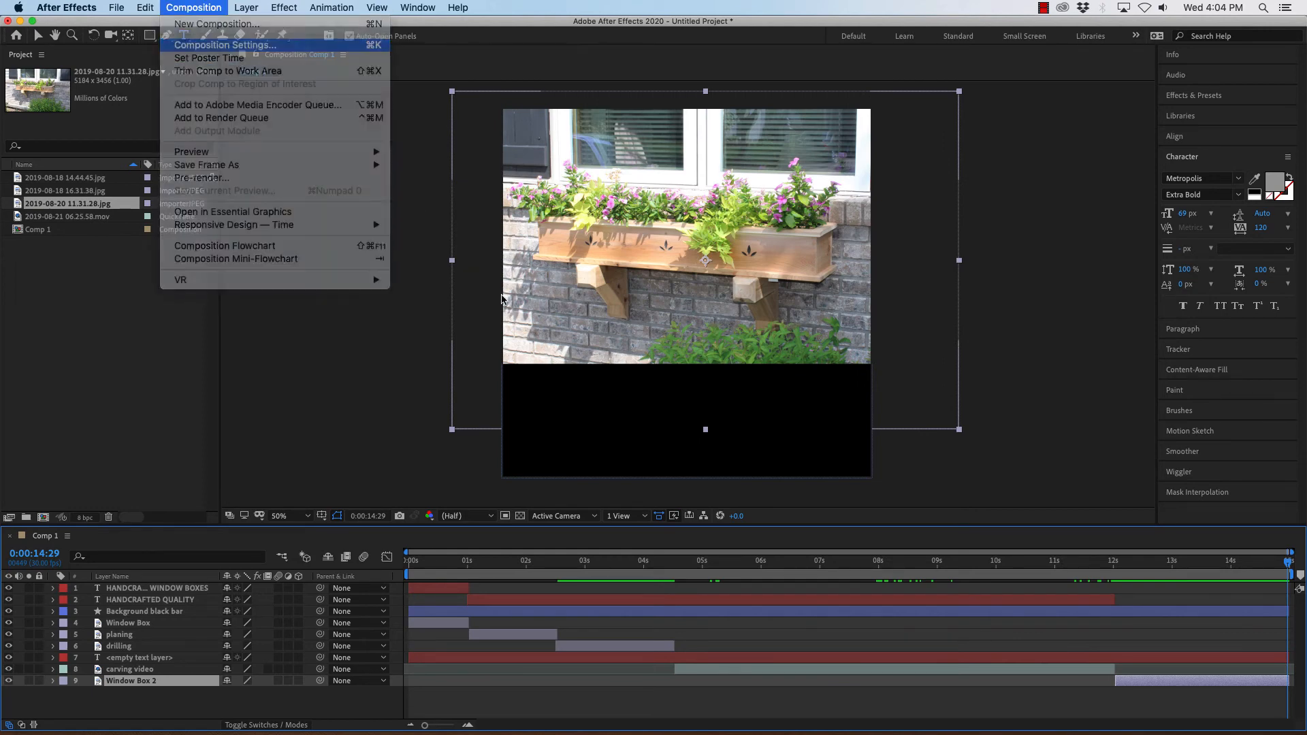
click(814, 465)
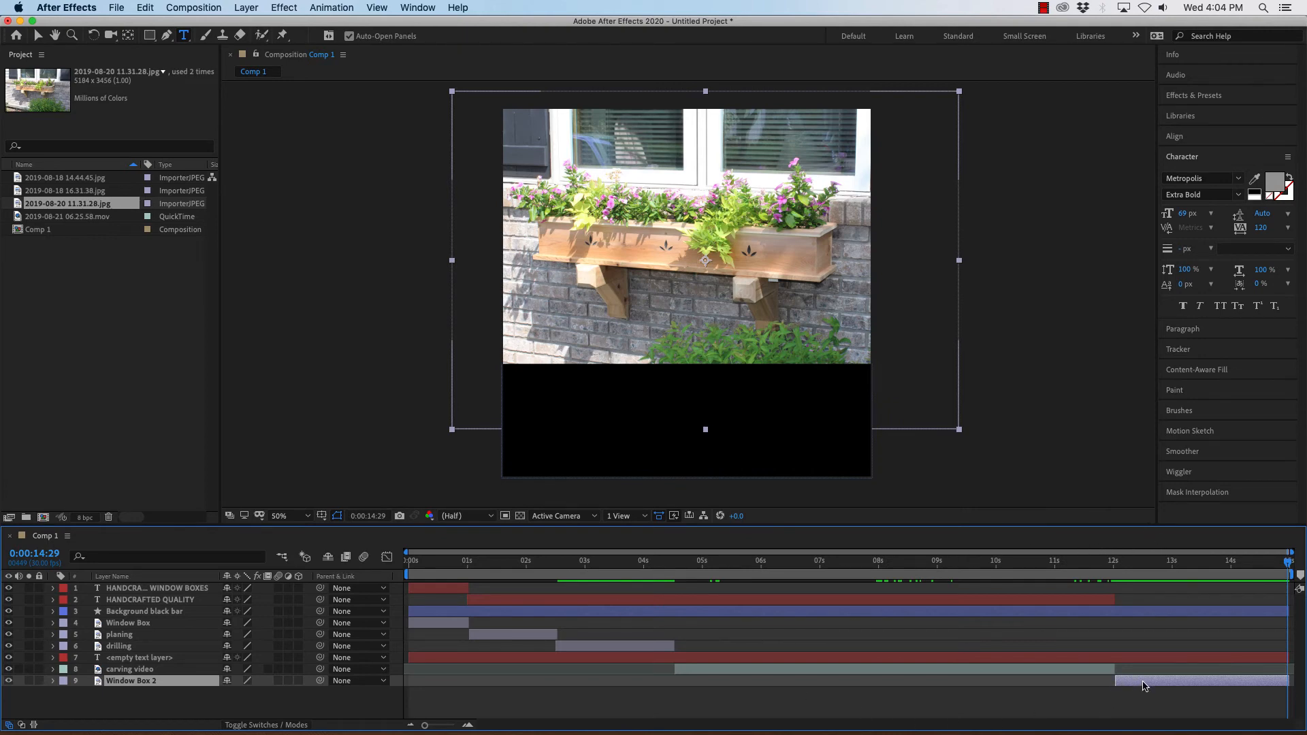
Duplicate the HANDCRAFTED WINDOW BOXES text layer and move the copy to the bottom of the layer stack.
drag(1288, 559, 427, 578)
key(Home)
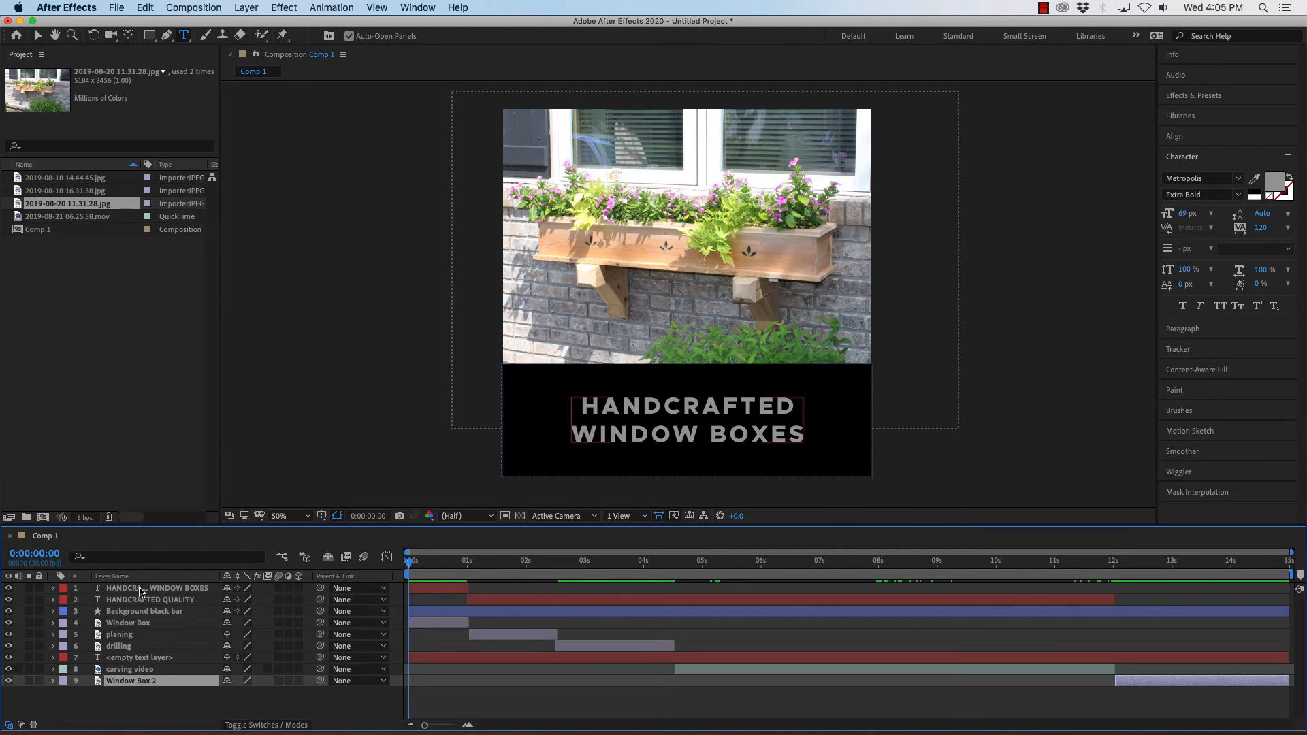
click(124, 589)
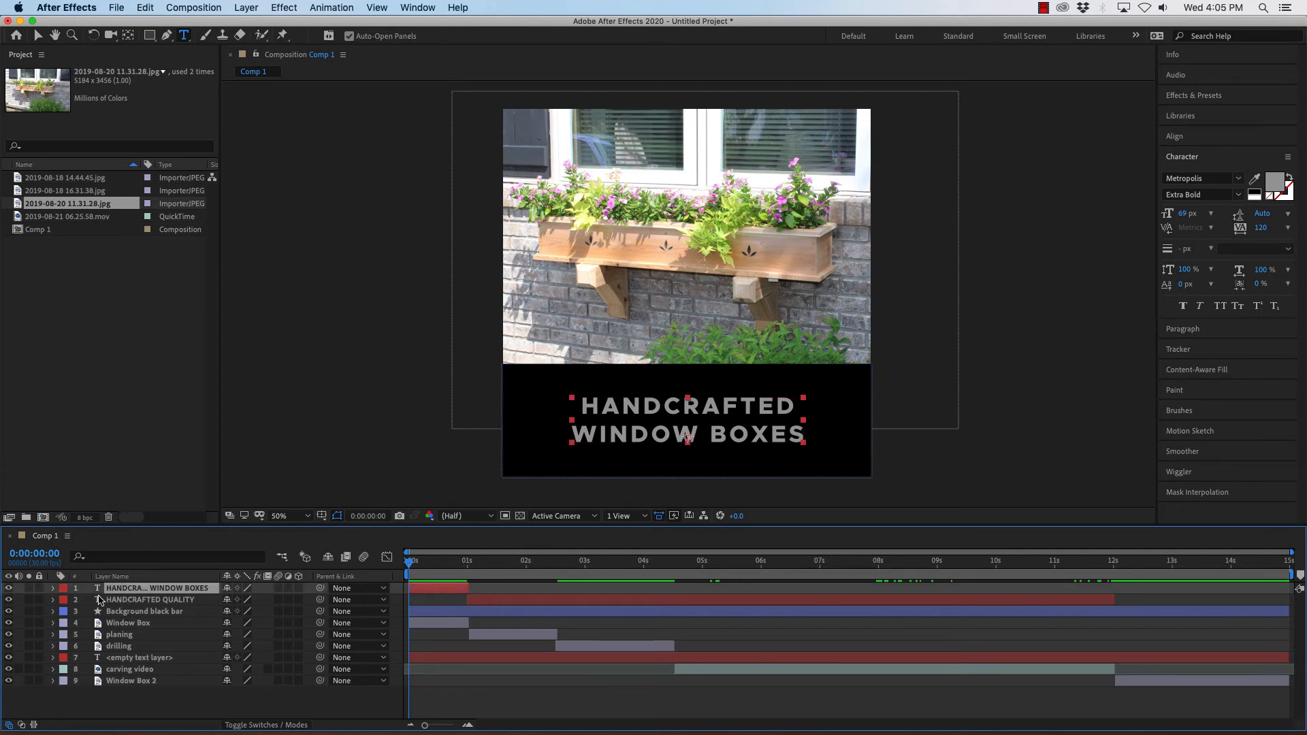
click(179, 8)
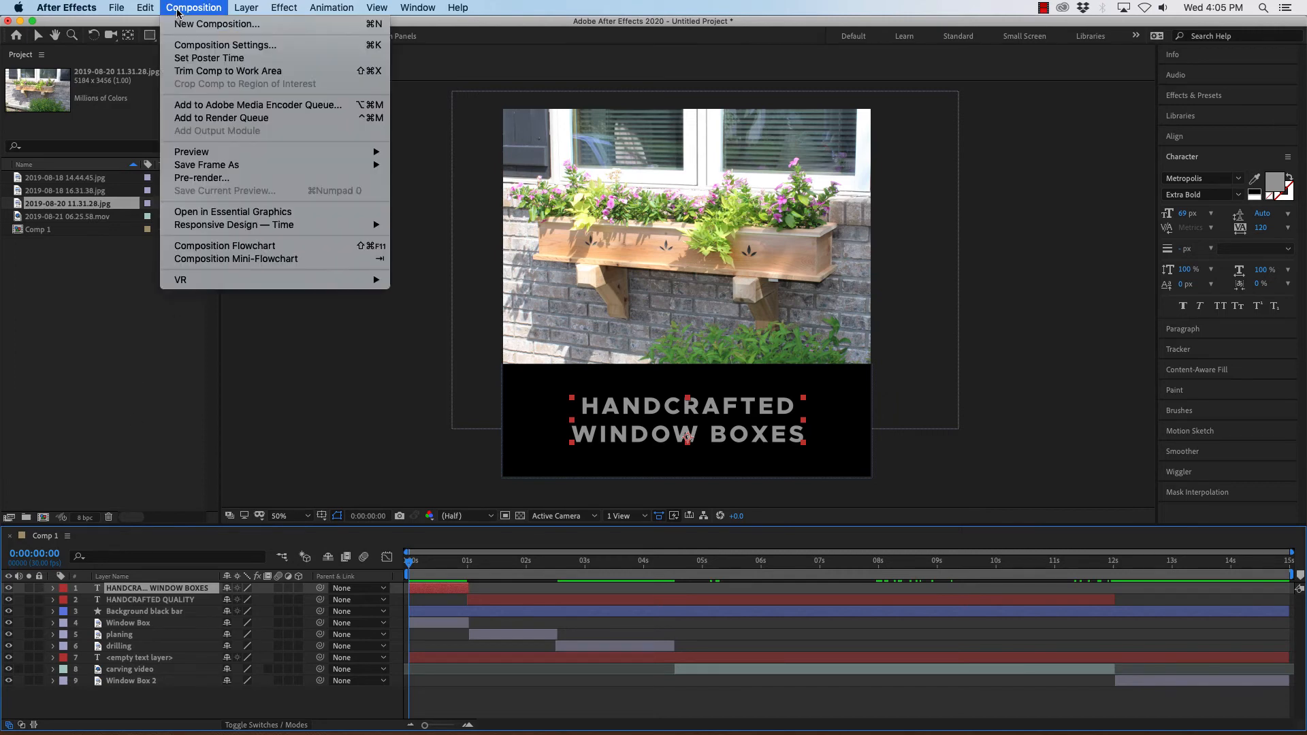
mouse_move(145, 8)
click(164, 169)
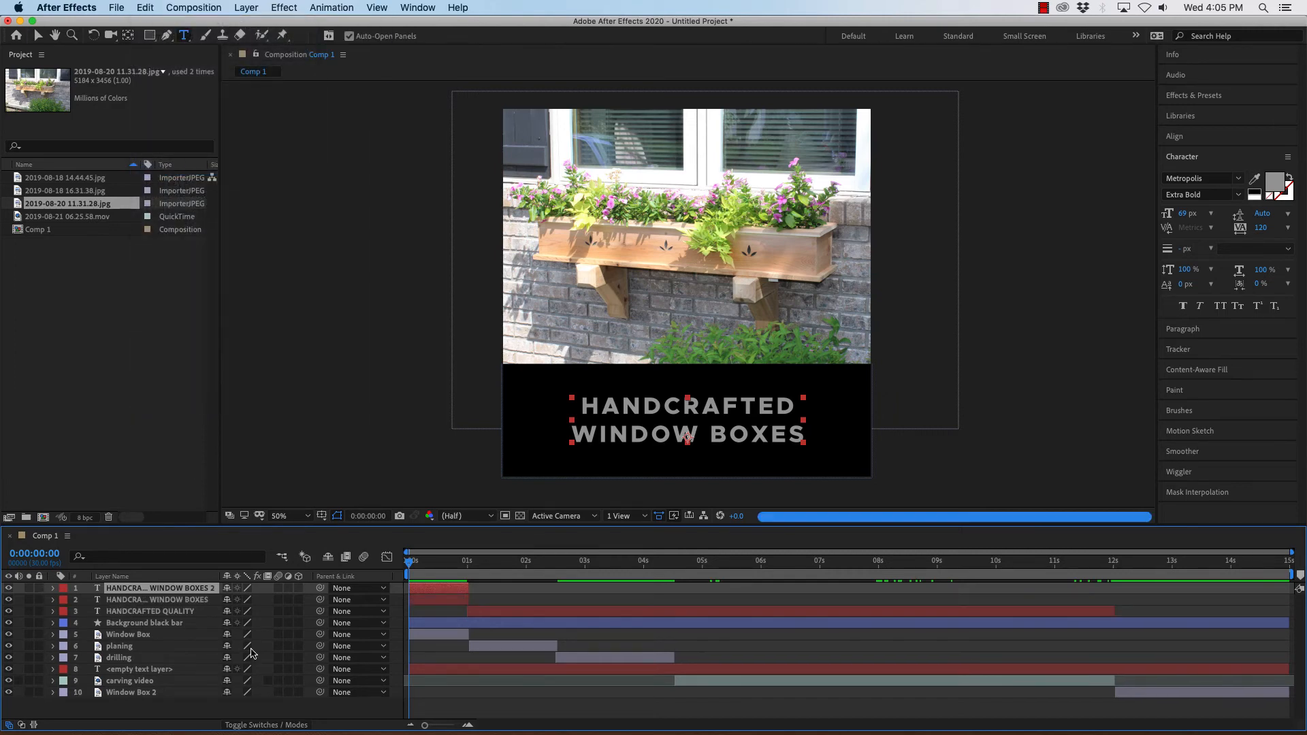
drag(115, 593, 133, 701)
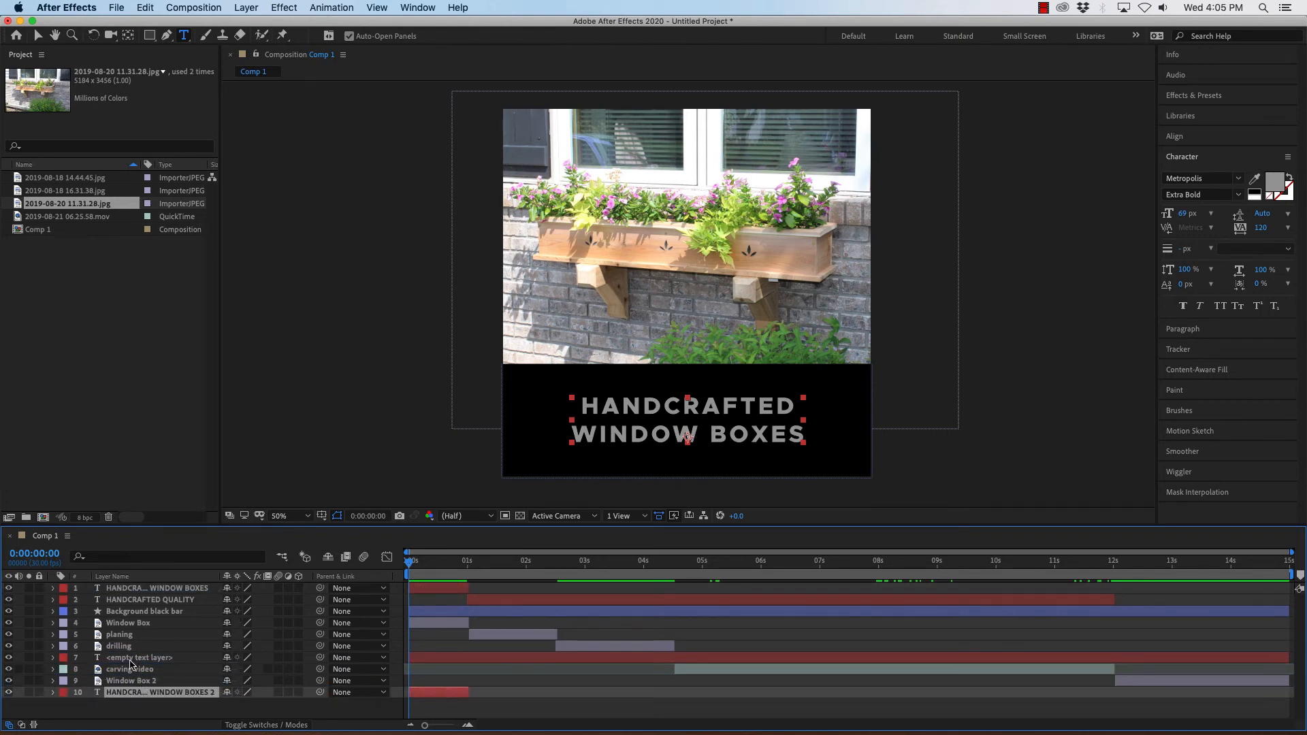
Reorder layers so the HANDCRAFTED WINDOW BOXES 2 copy sits above the Background black bar, directly below HANDCRAFTED QUALITY.
click(116, 611)
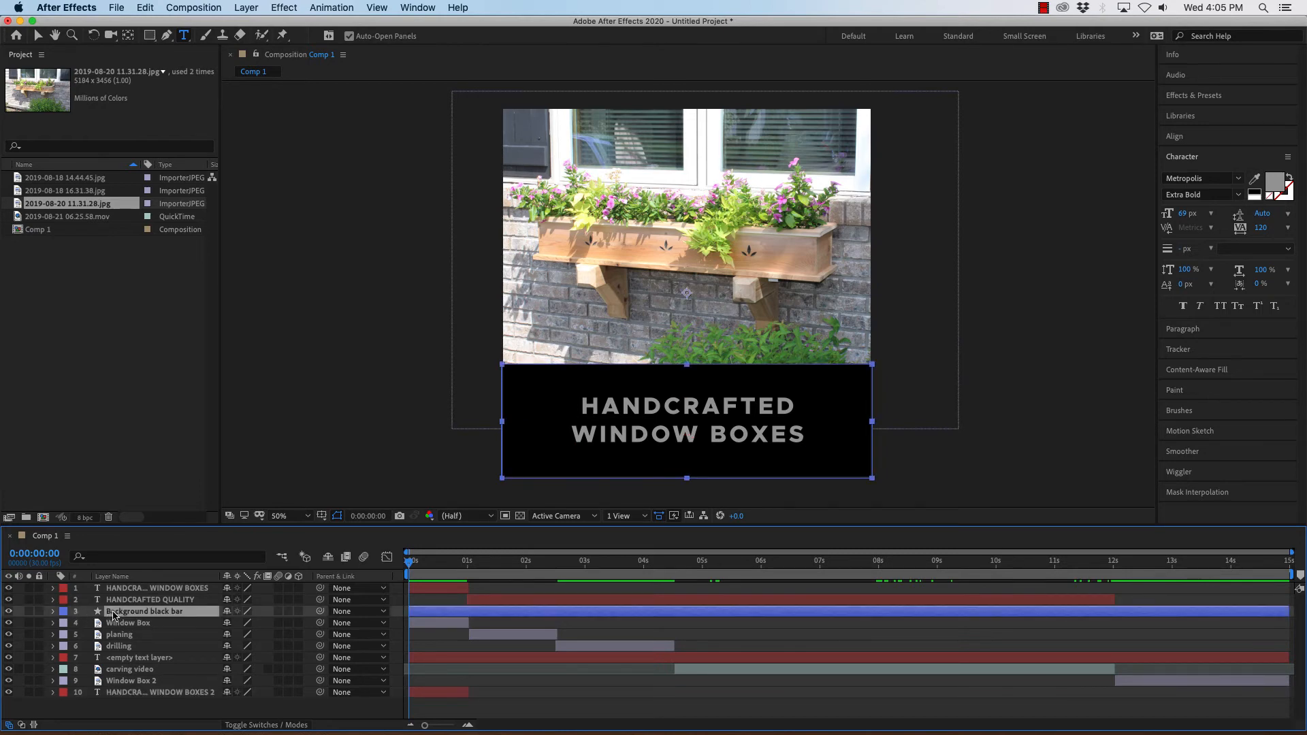
drag(115, 614, 116, 698)
click(121, 681)
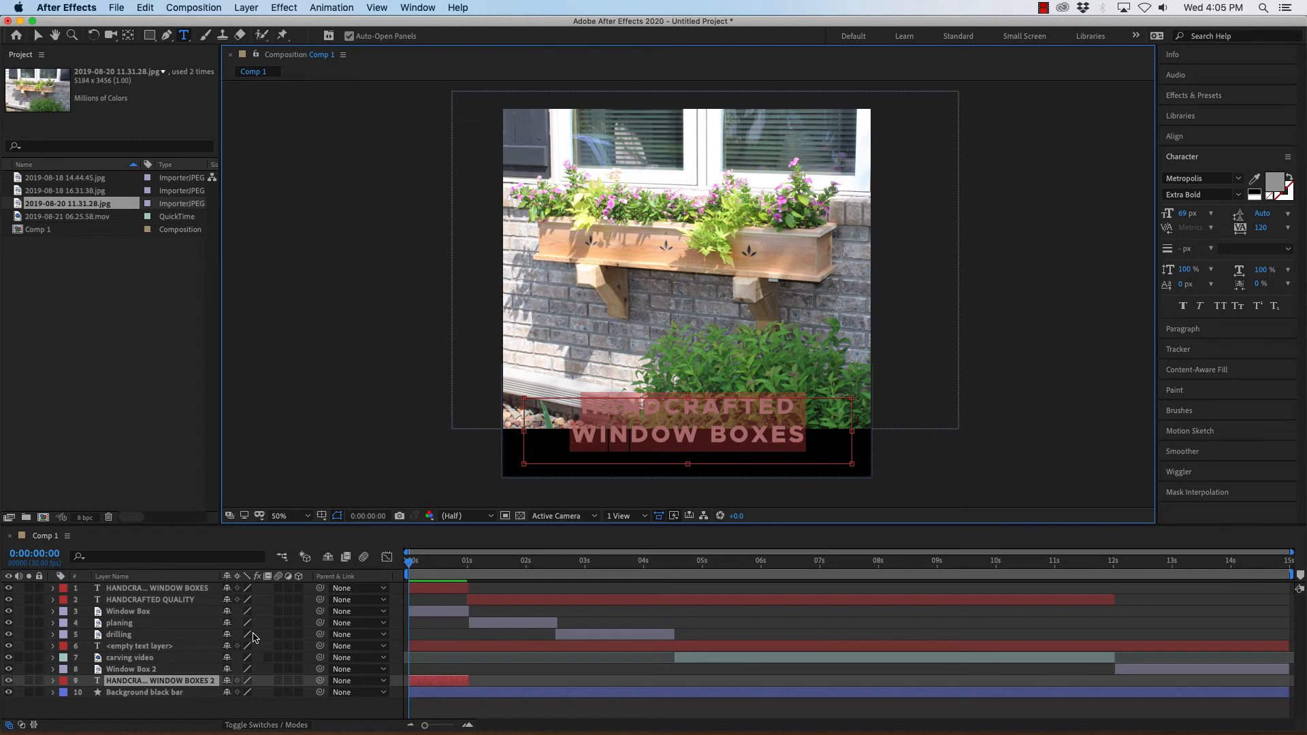
drag(119, 697, 124, 610)
drag(109, 696, 166, 608)
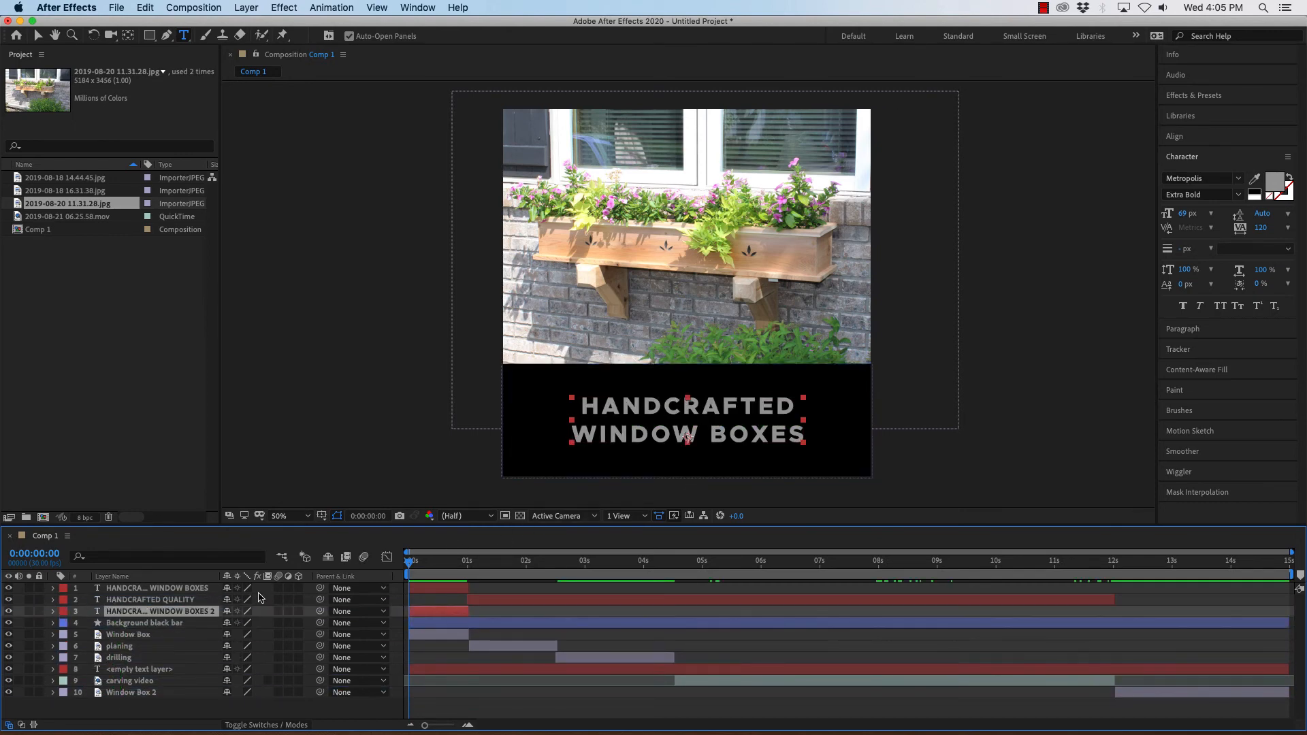
Move the HANDCRAFTED WINDOW BOXES 2 layer to start at about 12 seconds and extend it to the composition end.
drag(409, 564, 1106, 601)
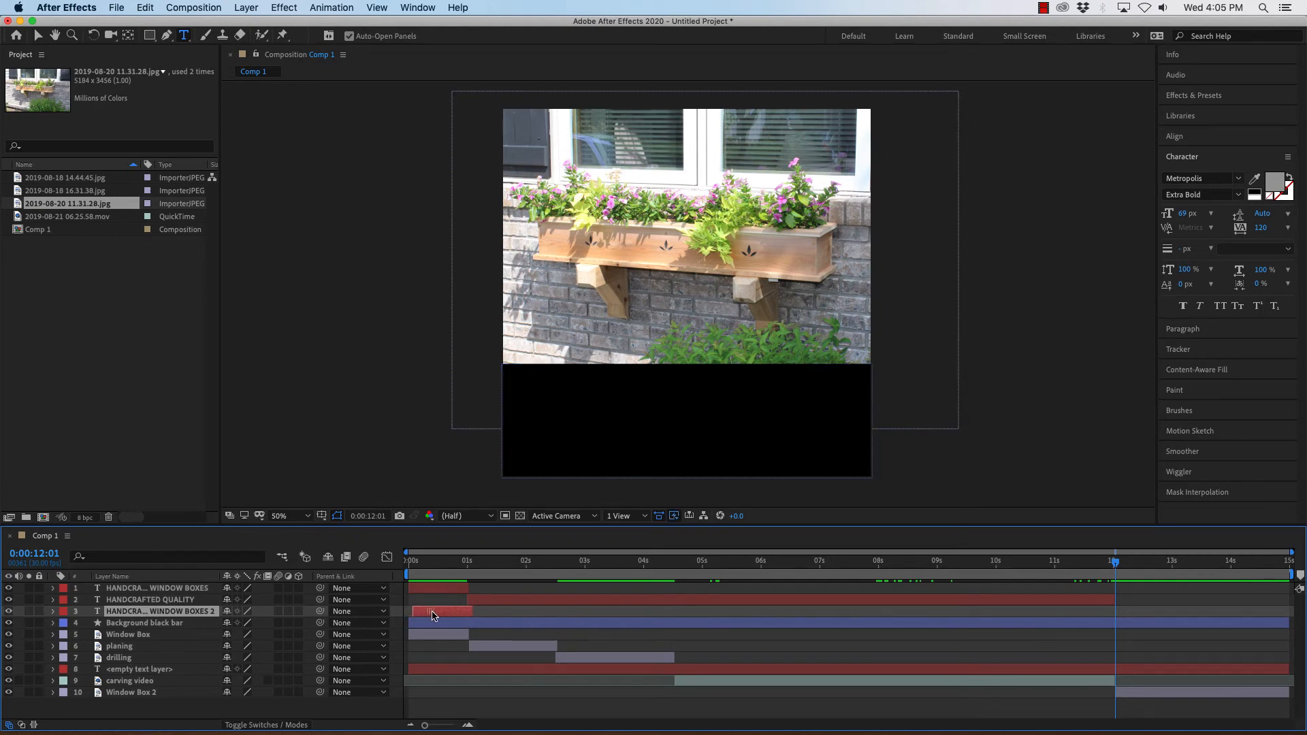
drag(426, 616, 1274, 611)
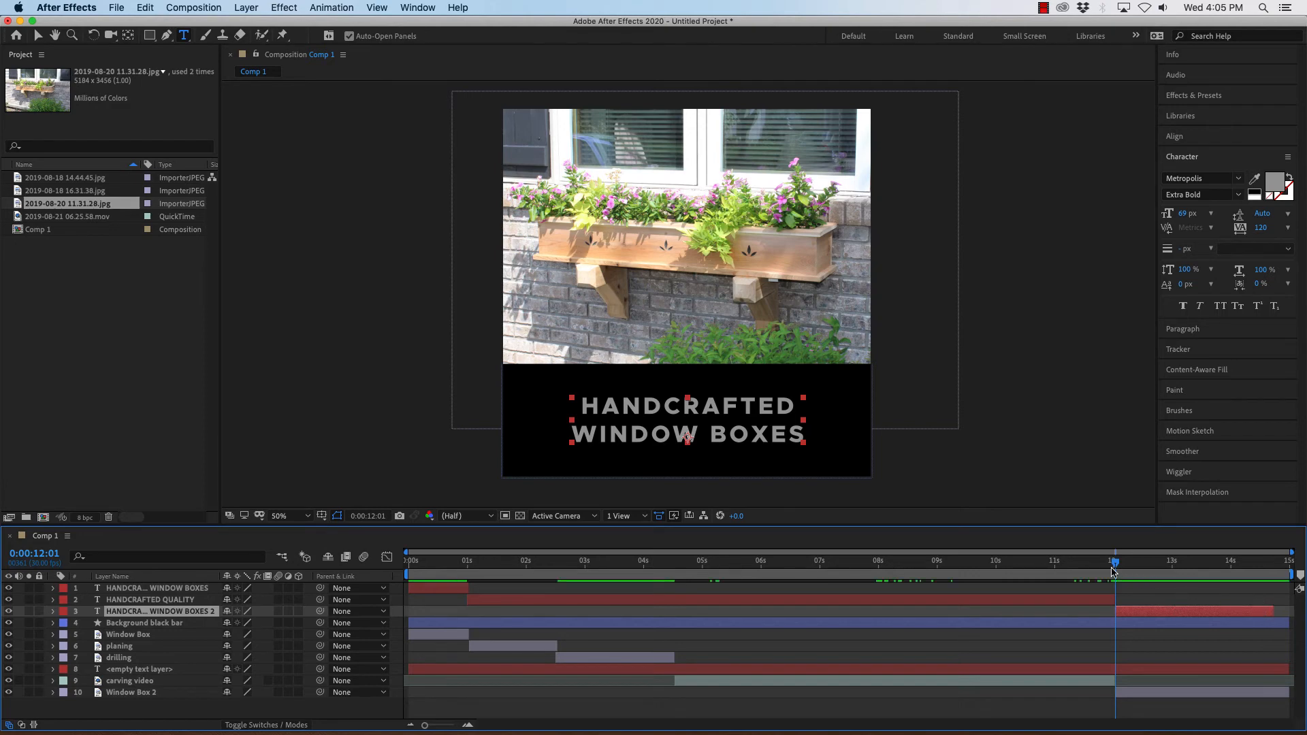
drag(1115, 565, 1292, 563)
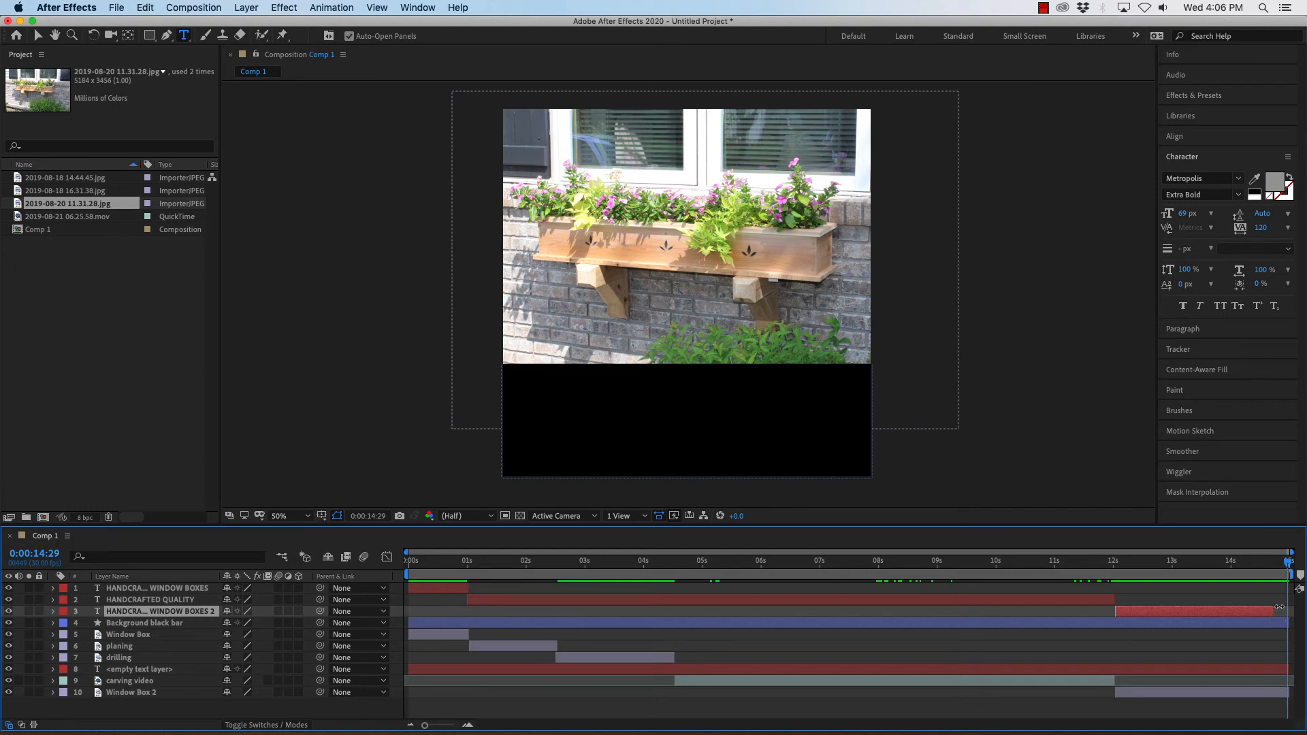
drag(1280, 607, 1281, 611)
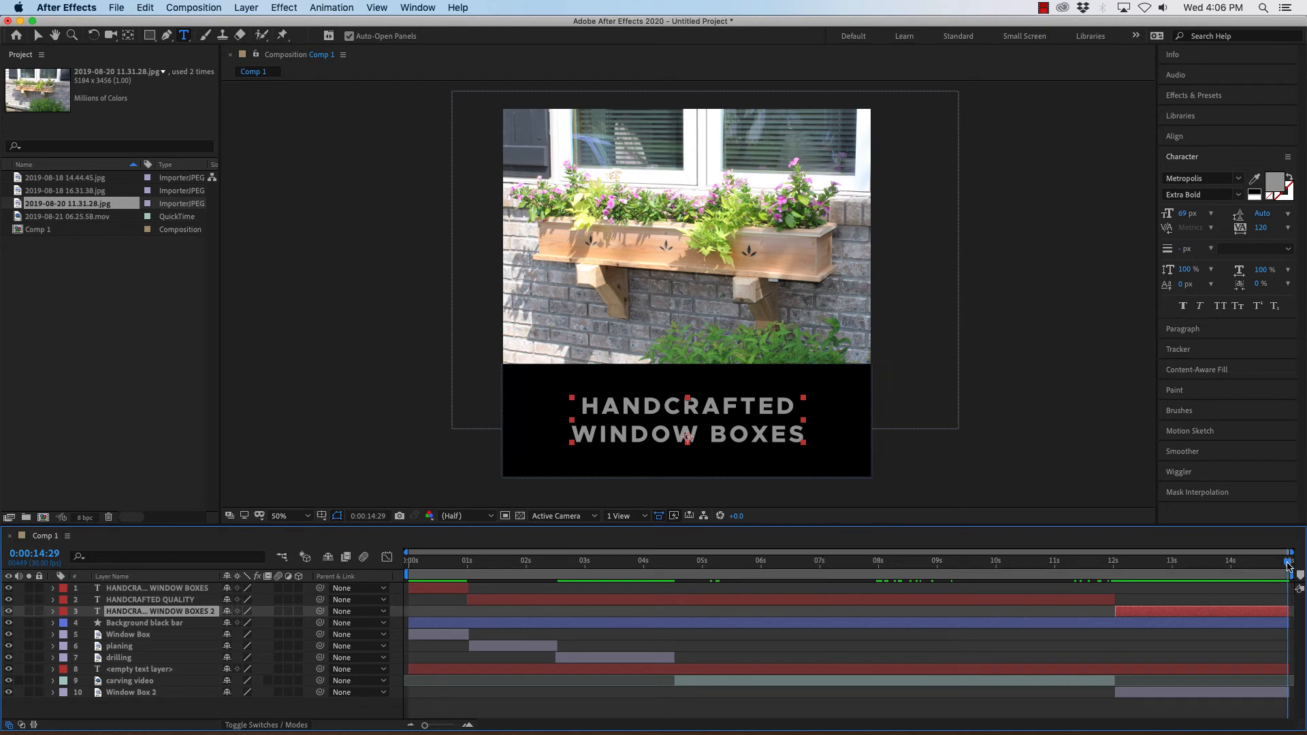
At about 12 seconds, replace the copied title's text with WINDHILLWOODWORKING.COM.
drag(1287, 567, 1139, 614)
double_click(161, 615)
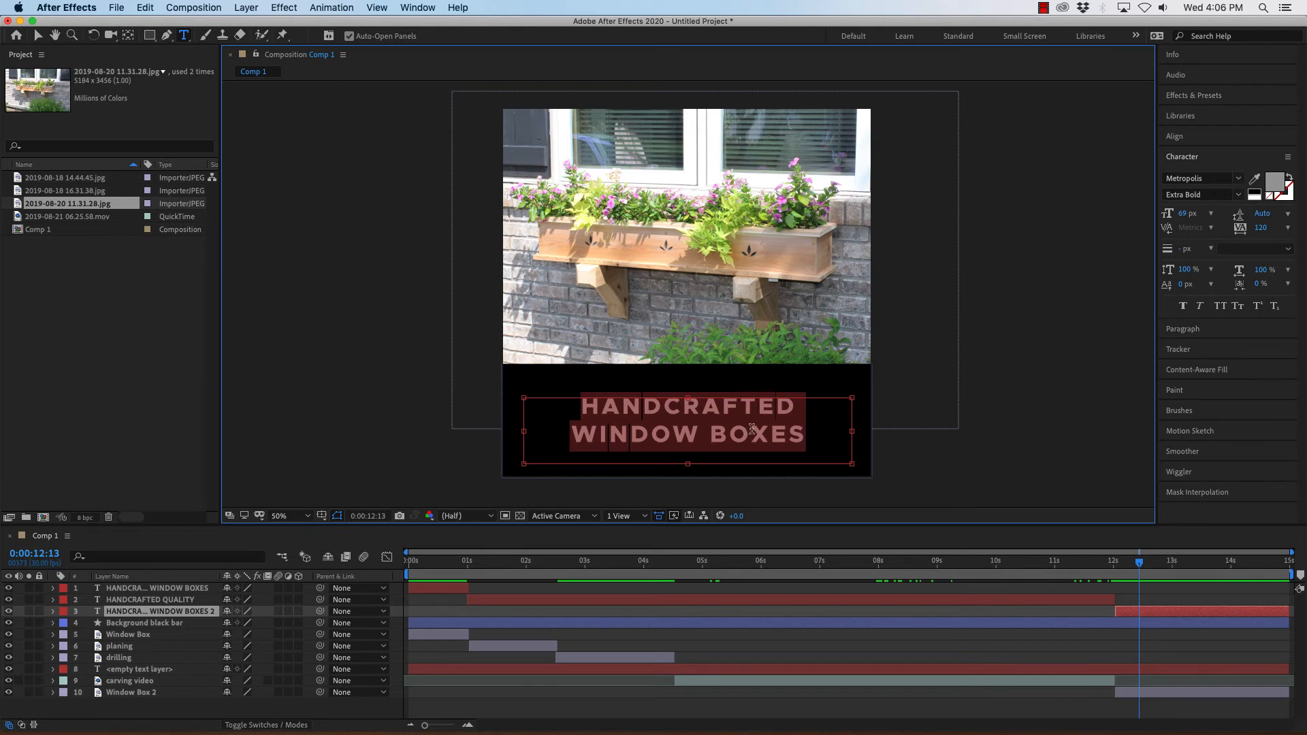
text(WINDHILL)
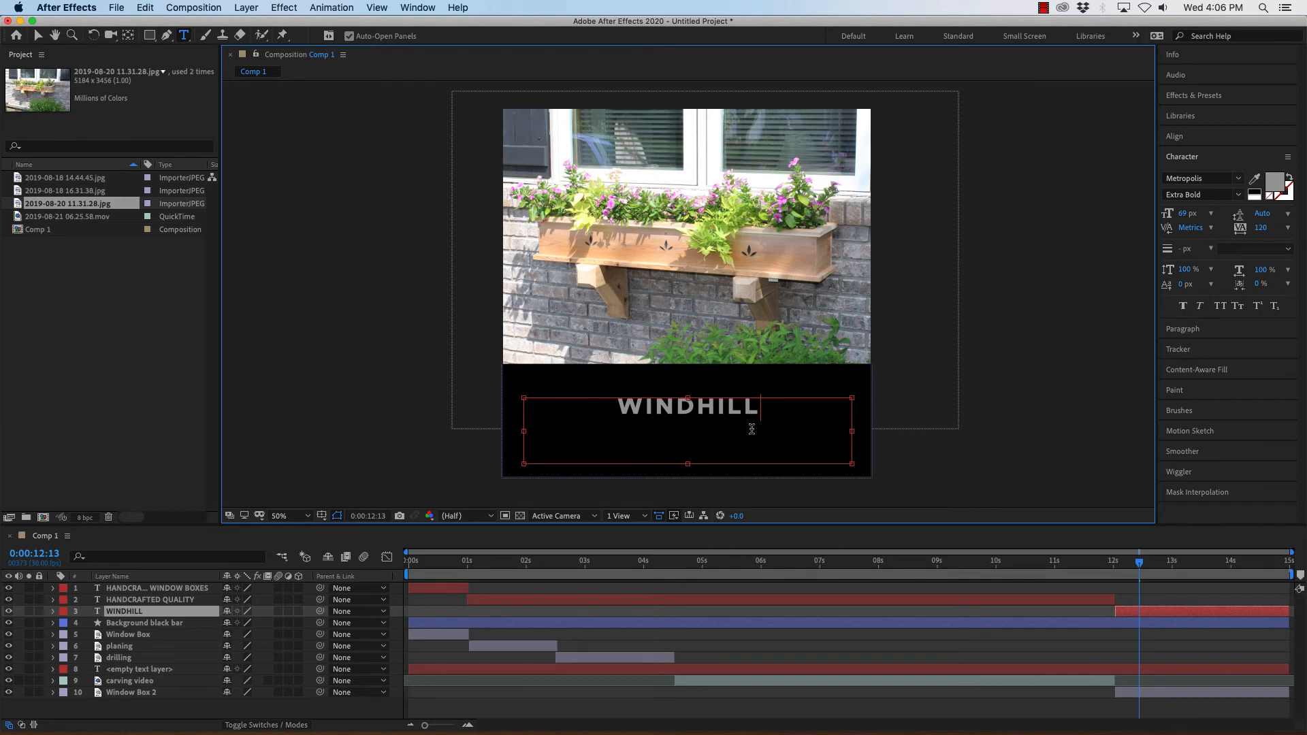
text(WOOD)
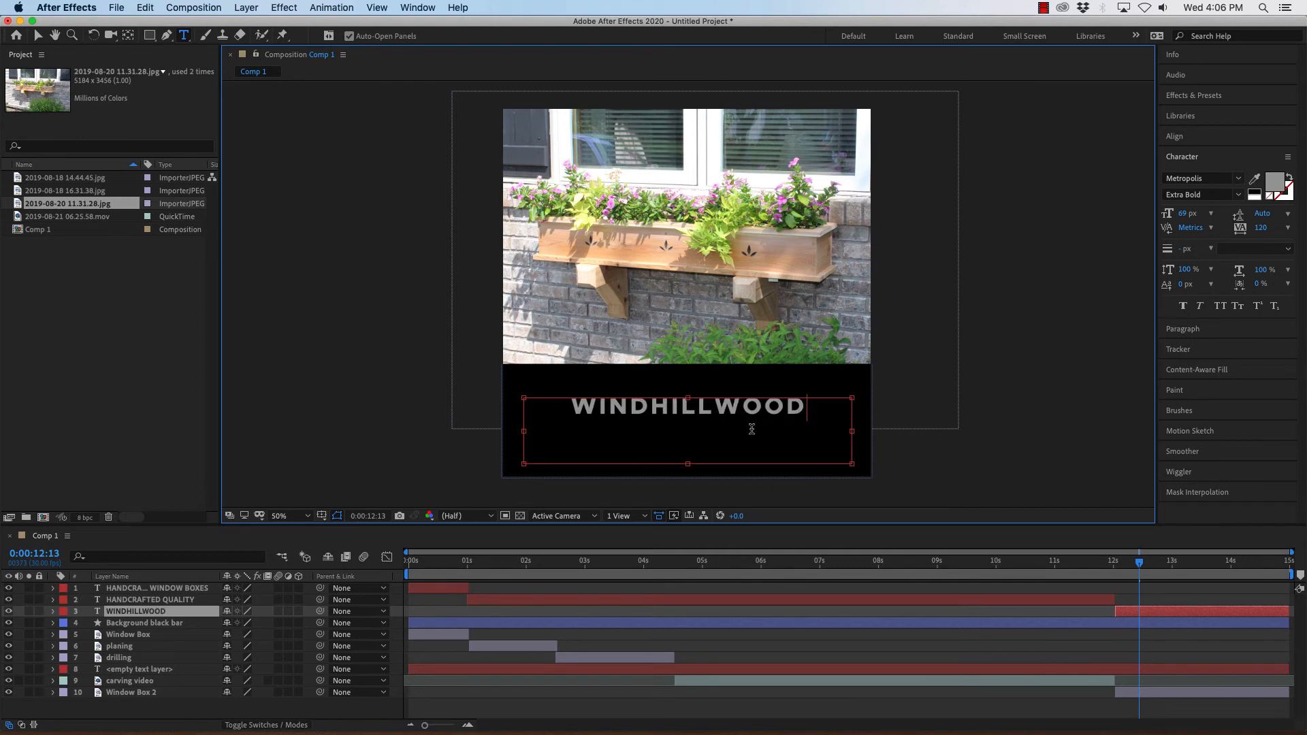
text(WORKING>)
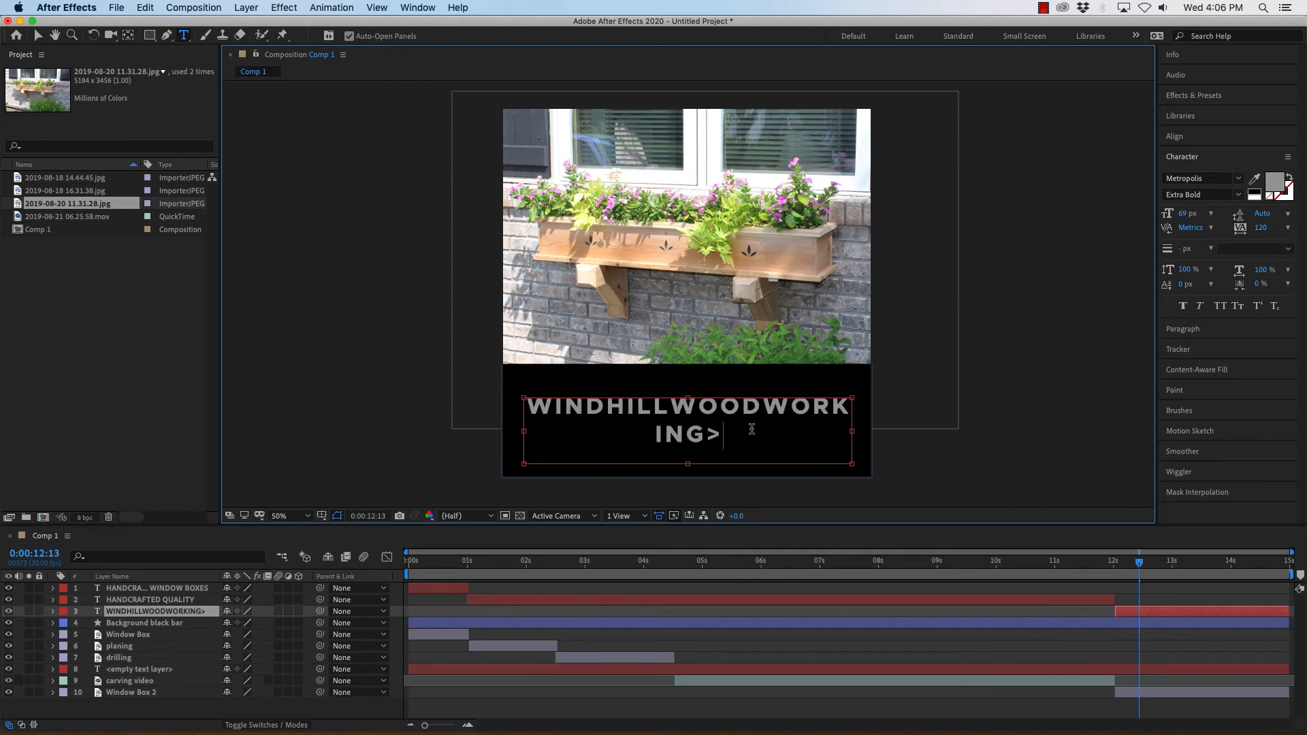
text(.COM)
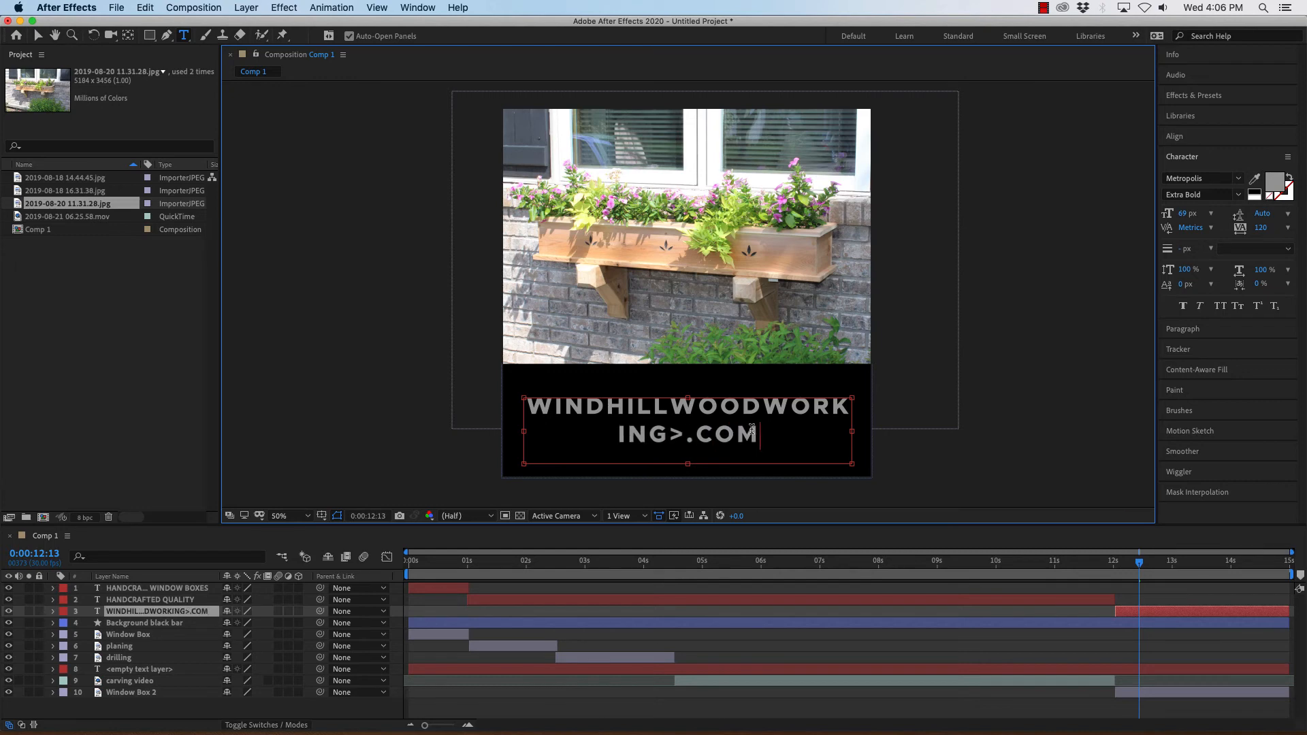
click(687, 435)
key(BackSpace)
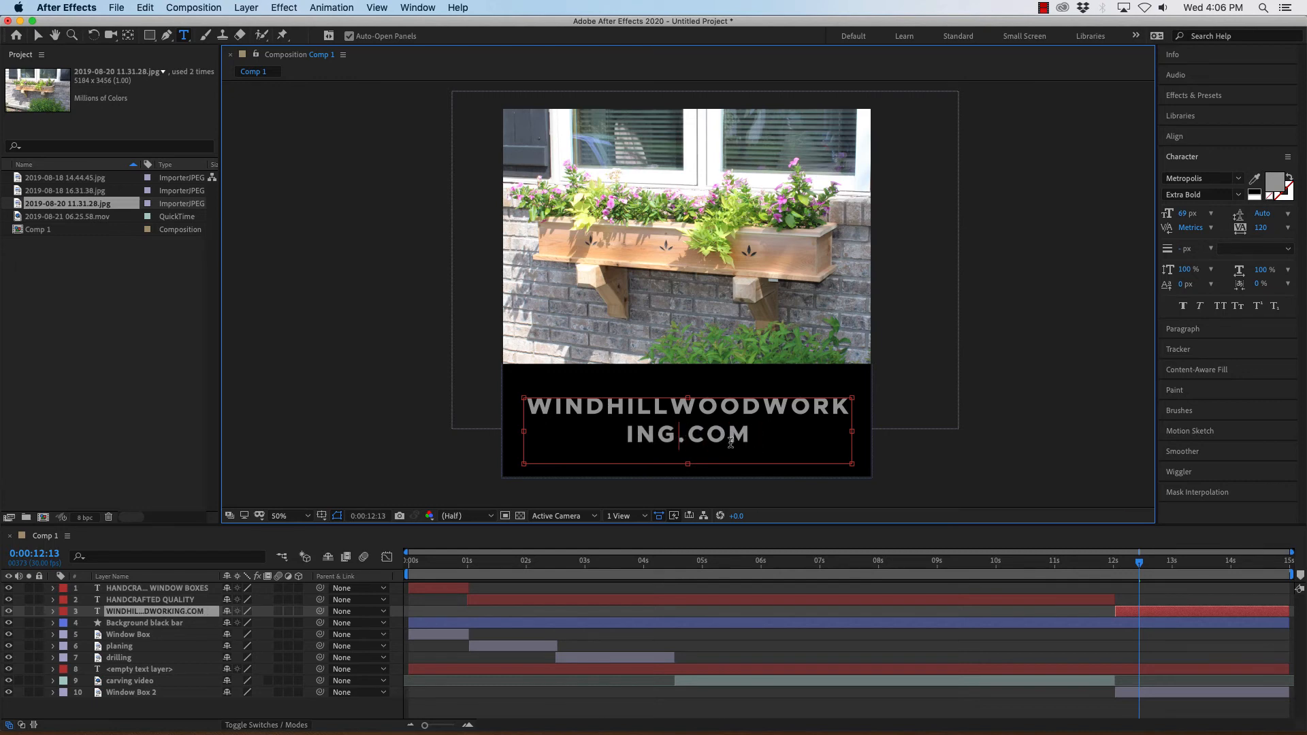
Select all of the website text and reduce its font size to 46 px.
drag(753, 437, 527, 405)
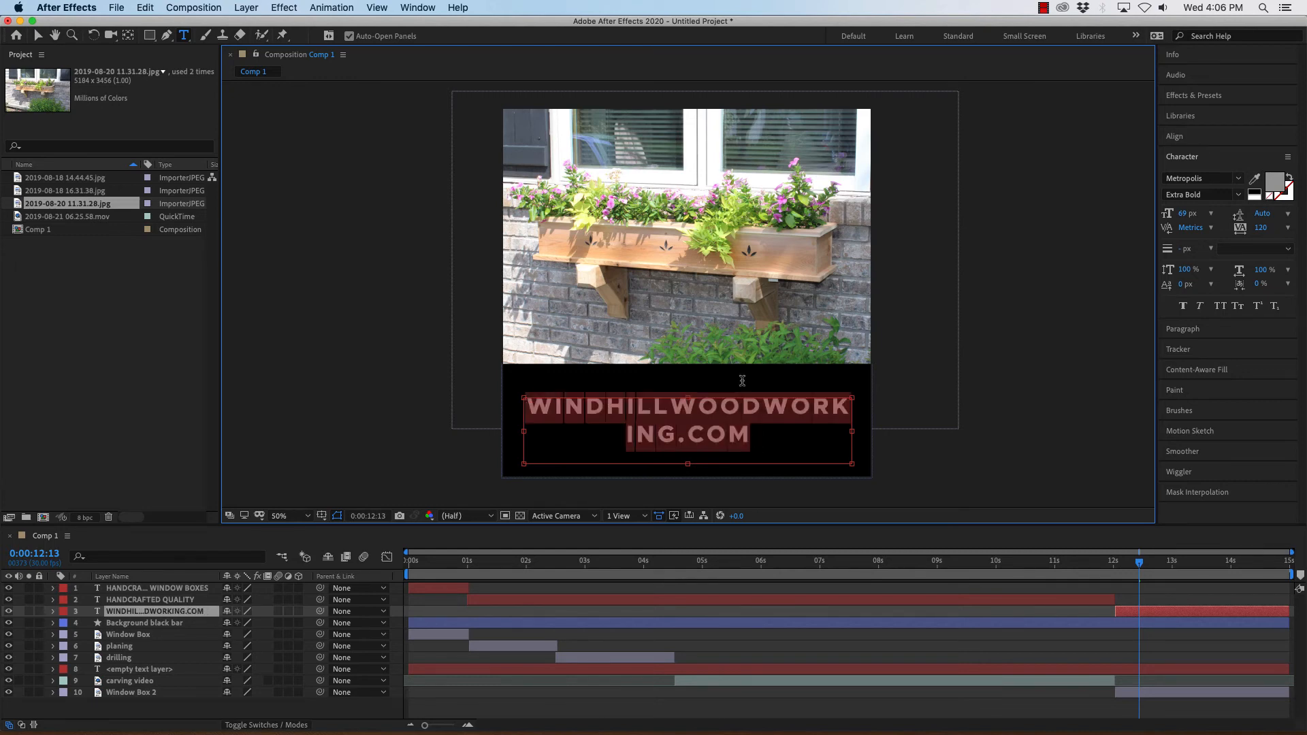
click(1178, 214)
drag(1178, 213, 1161, 213)
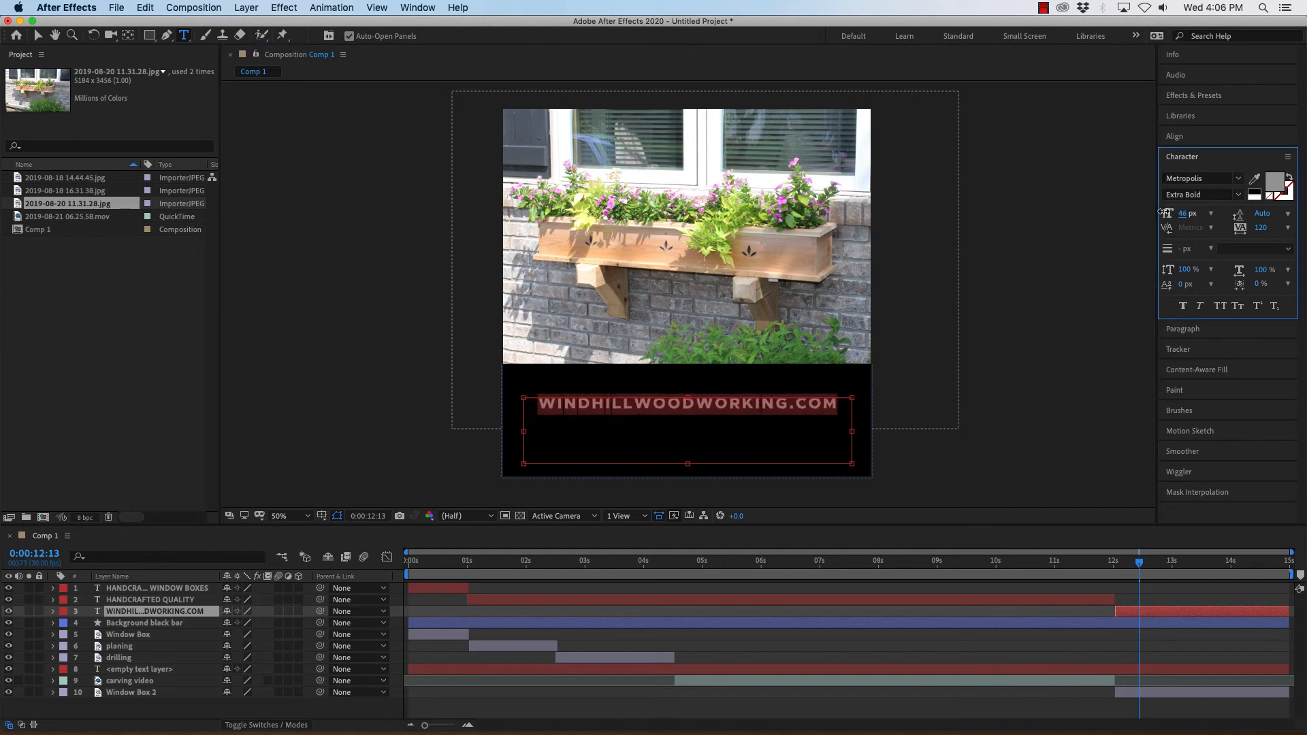
Add "VISIT US AT" in front of the website address in the same text layer.
click(539, 403)
text(VISOT)
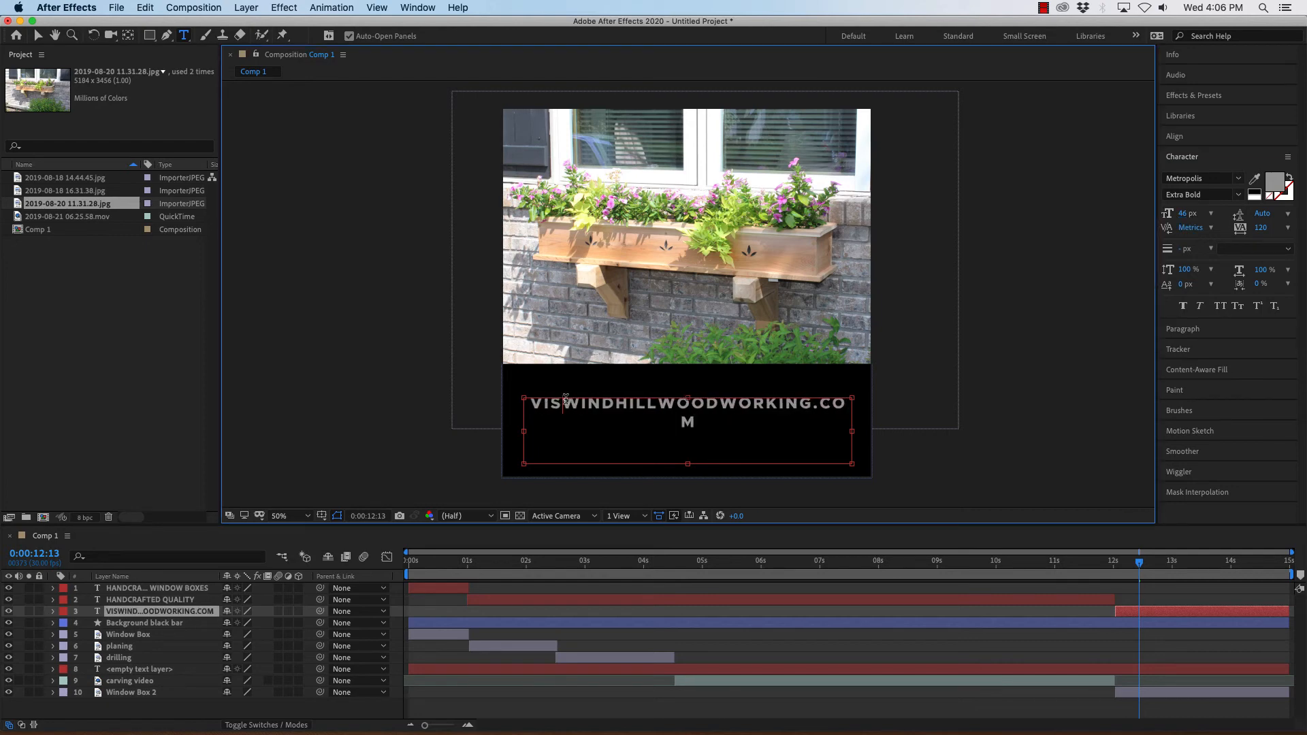
text(IT)
key(BackSpace)
key(BackSpace)
key(BackSpace)
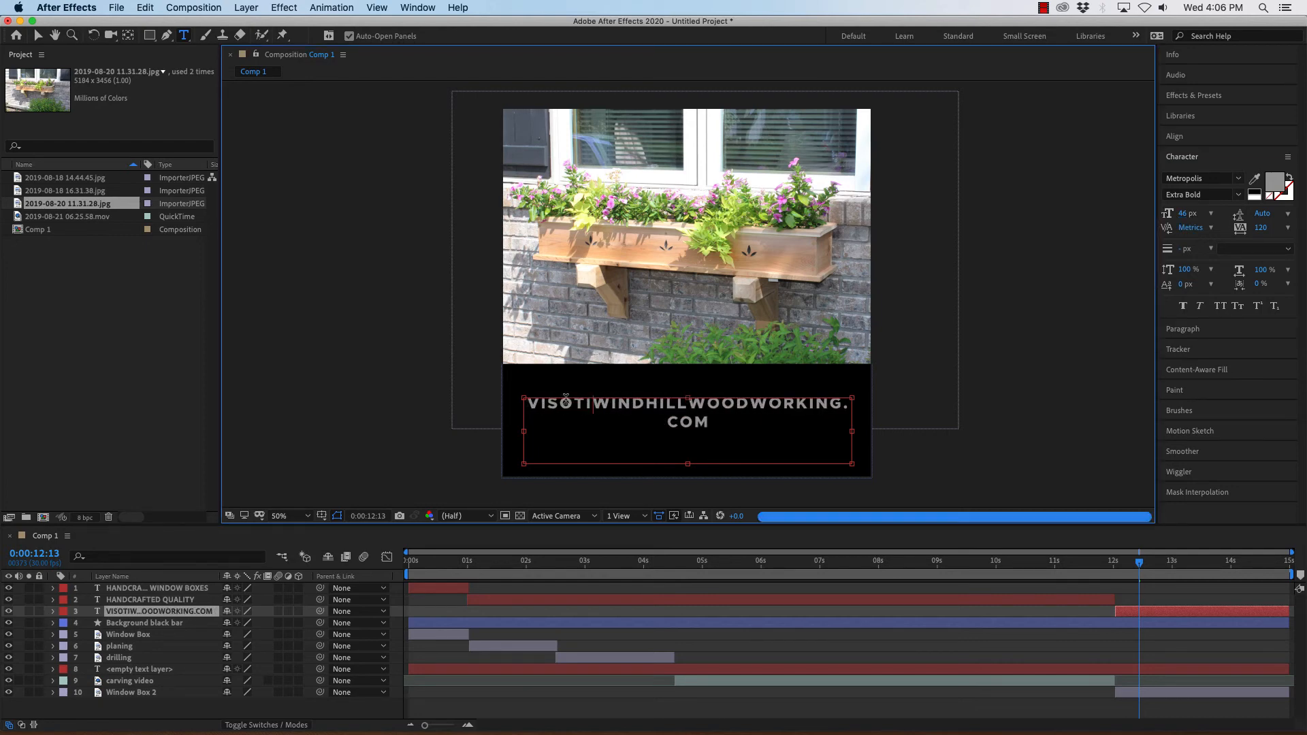
key(BackSpace)
text(IT )
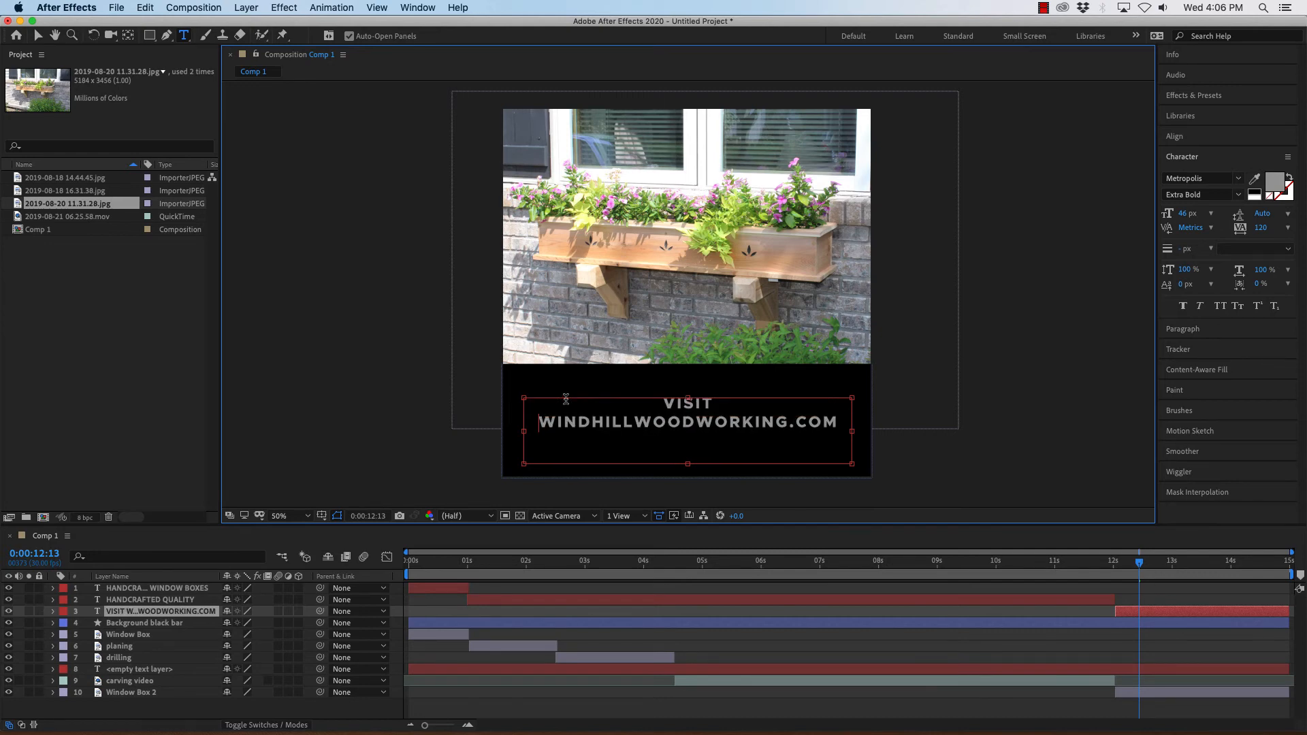
text(US AT)
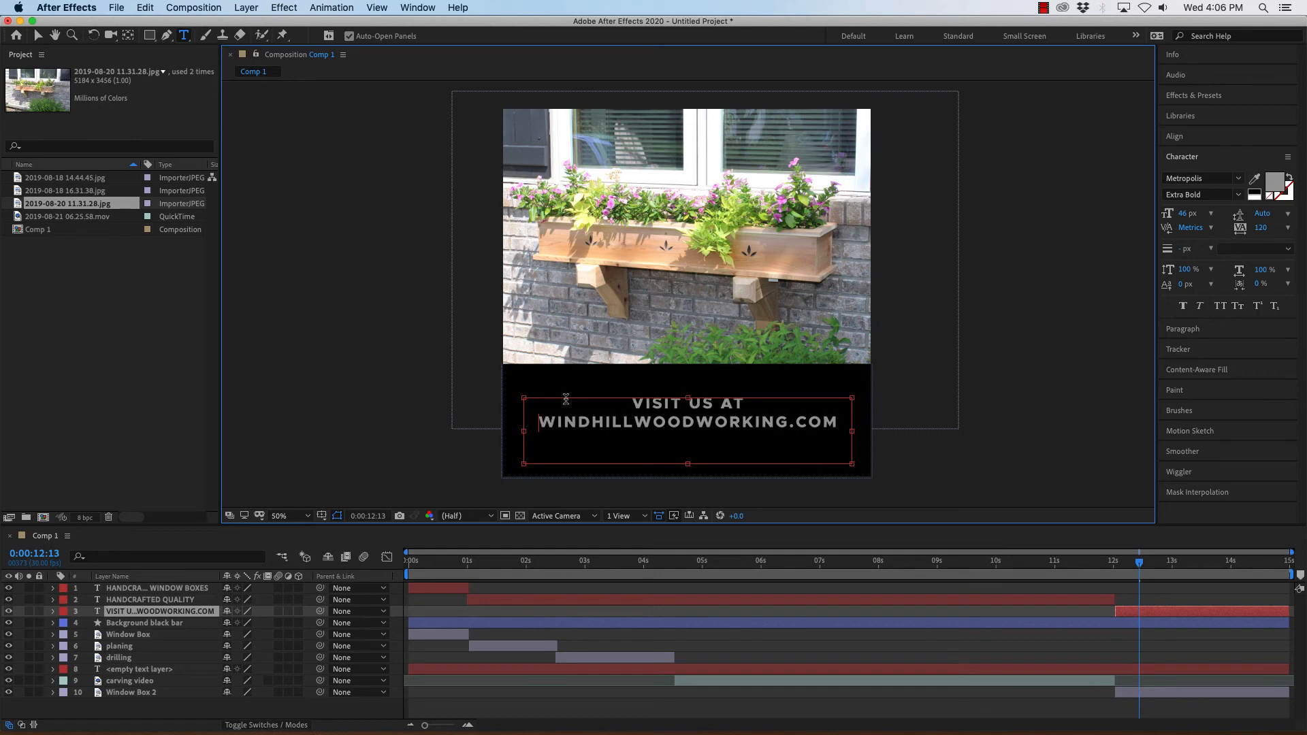
Shrink the text box and nudge the website text layer slightly down within the black bar.
double_click(695, 421)
click(731, 422)
drag(688, 463, 689, 444)
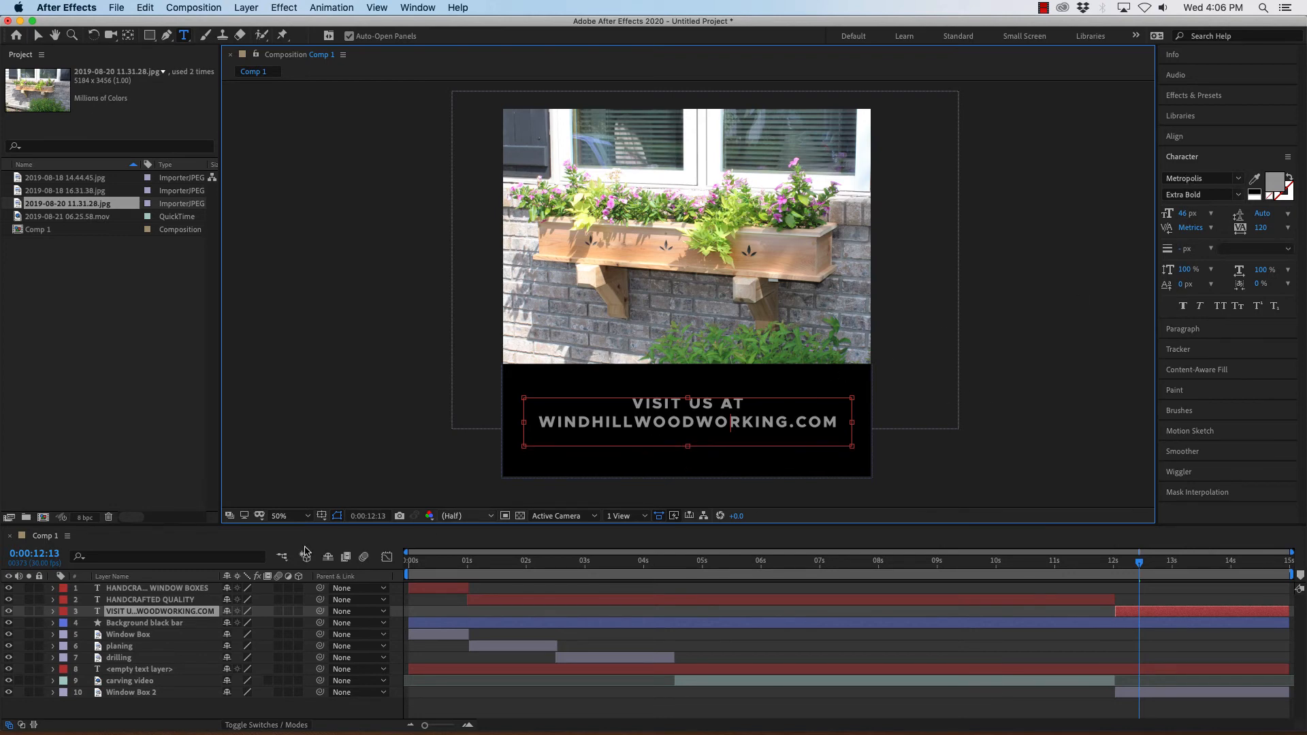
click(130, 612)
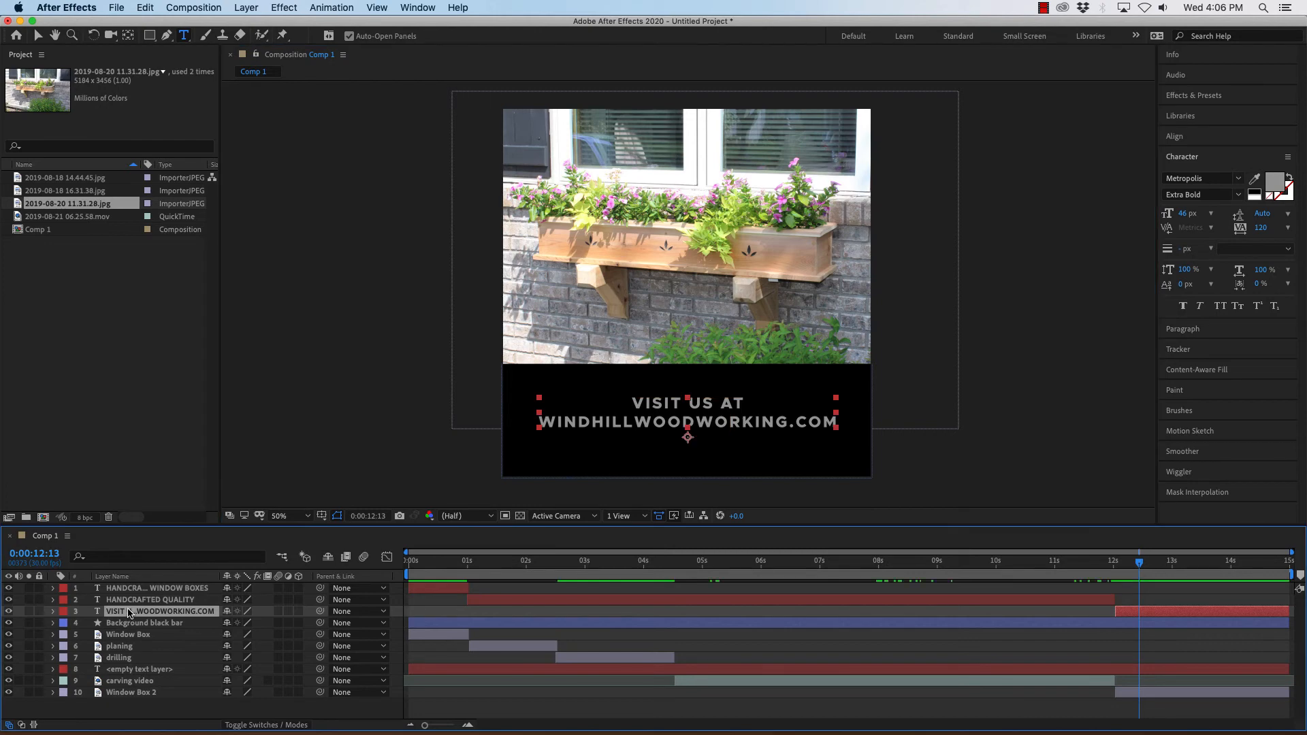
key(v)
key(shift+Down)
key(shift+Down)
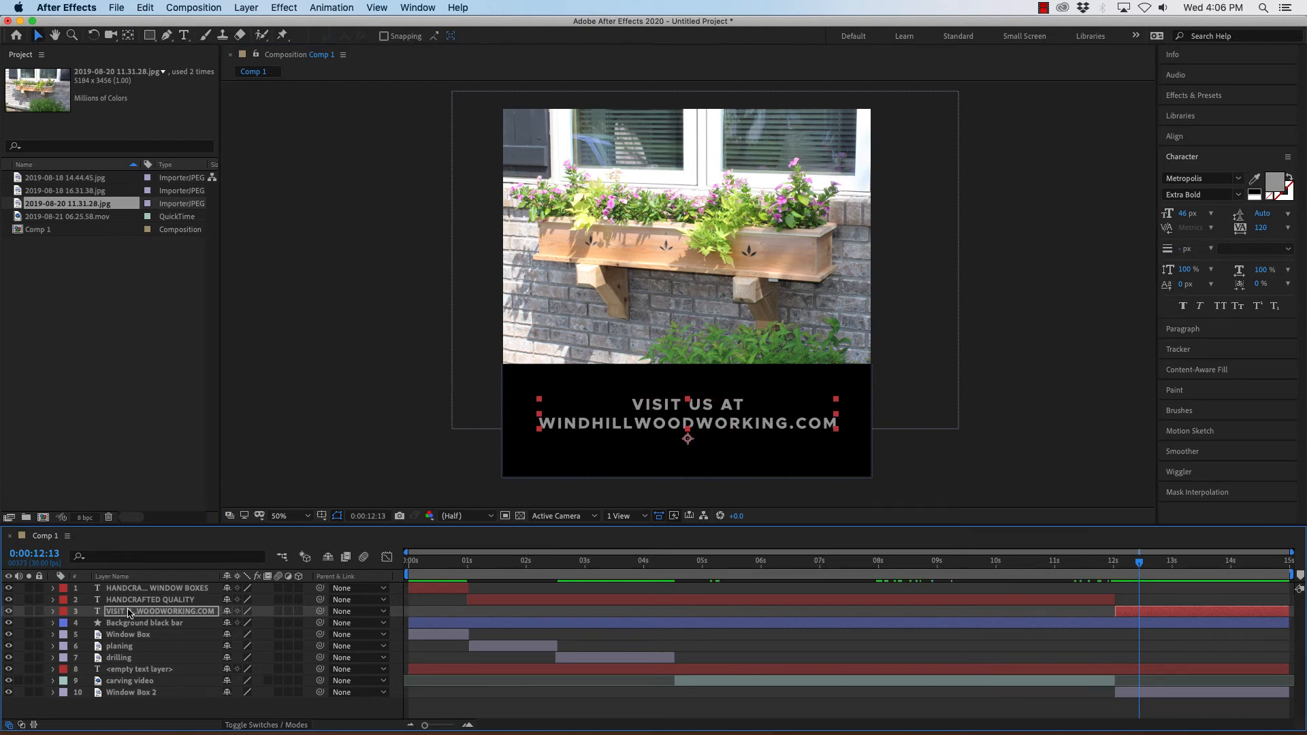
key(Up)
key(Up)
key(Up)
key(Up)
key(Up)
key(Up)
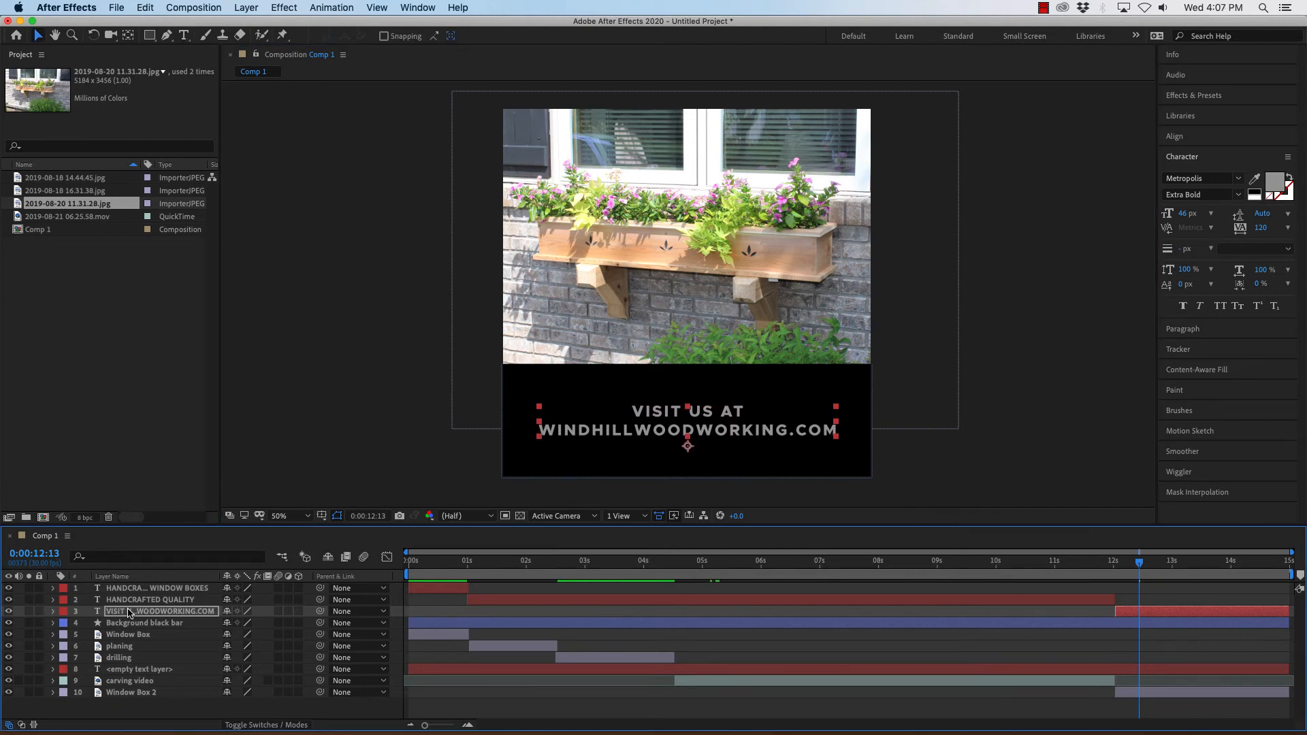
key(Down)
key(Down)
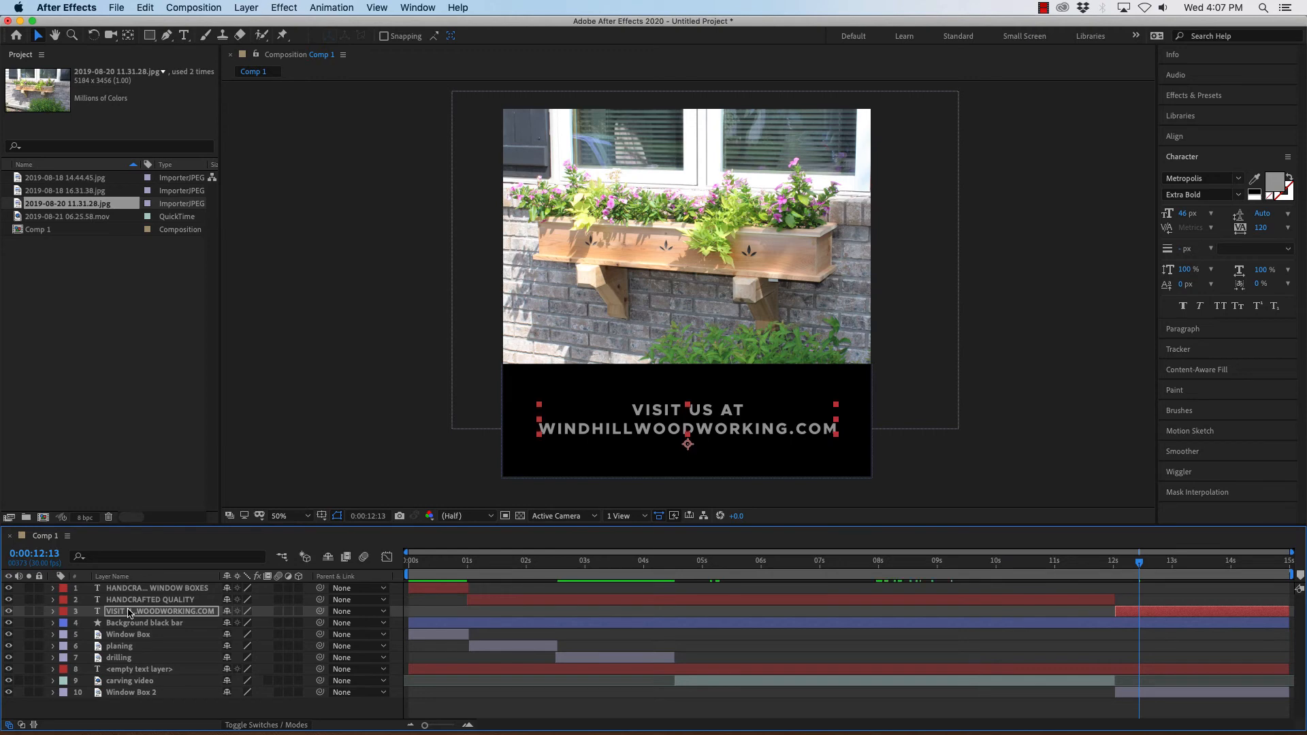
key(shift+Down)
key(shift+Down)
key(shift+Down)
key(shift+Down)
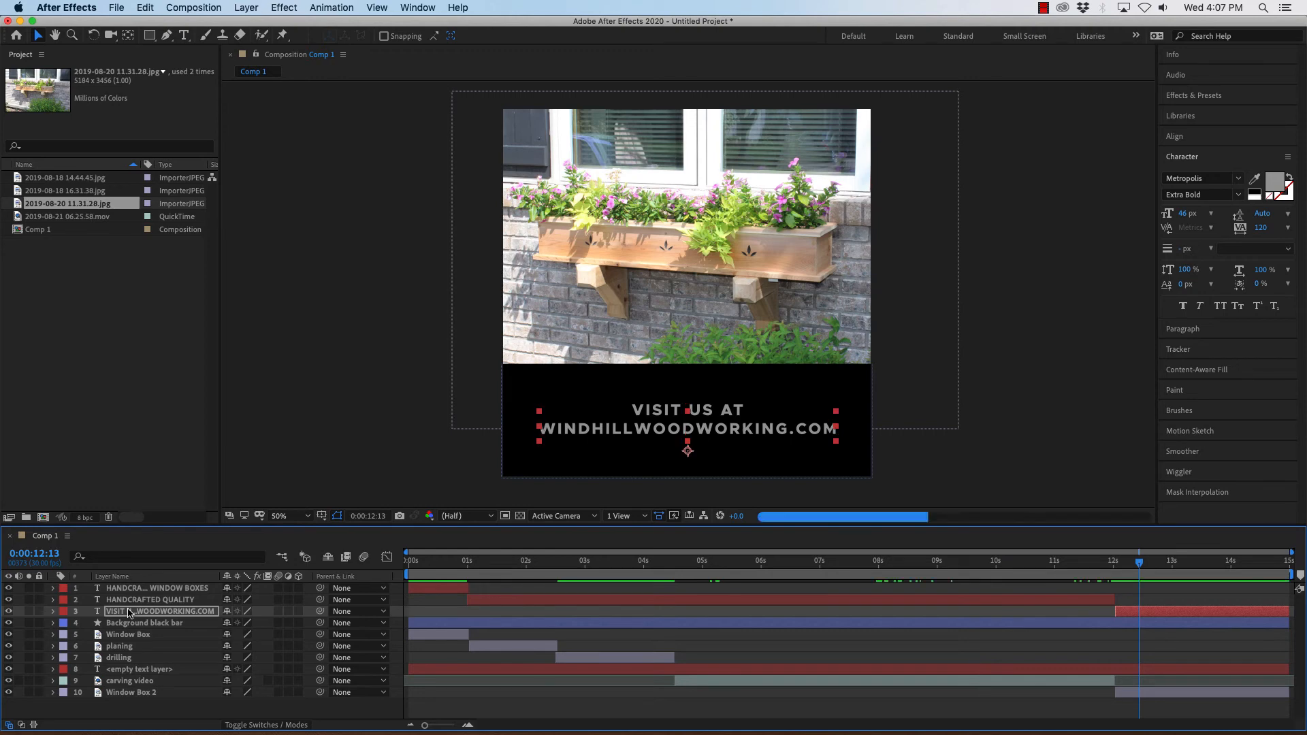
key(shift+Up)
key(shift+Up)
key(shift+Up)
key(shift+Up)
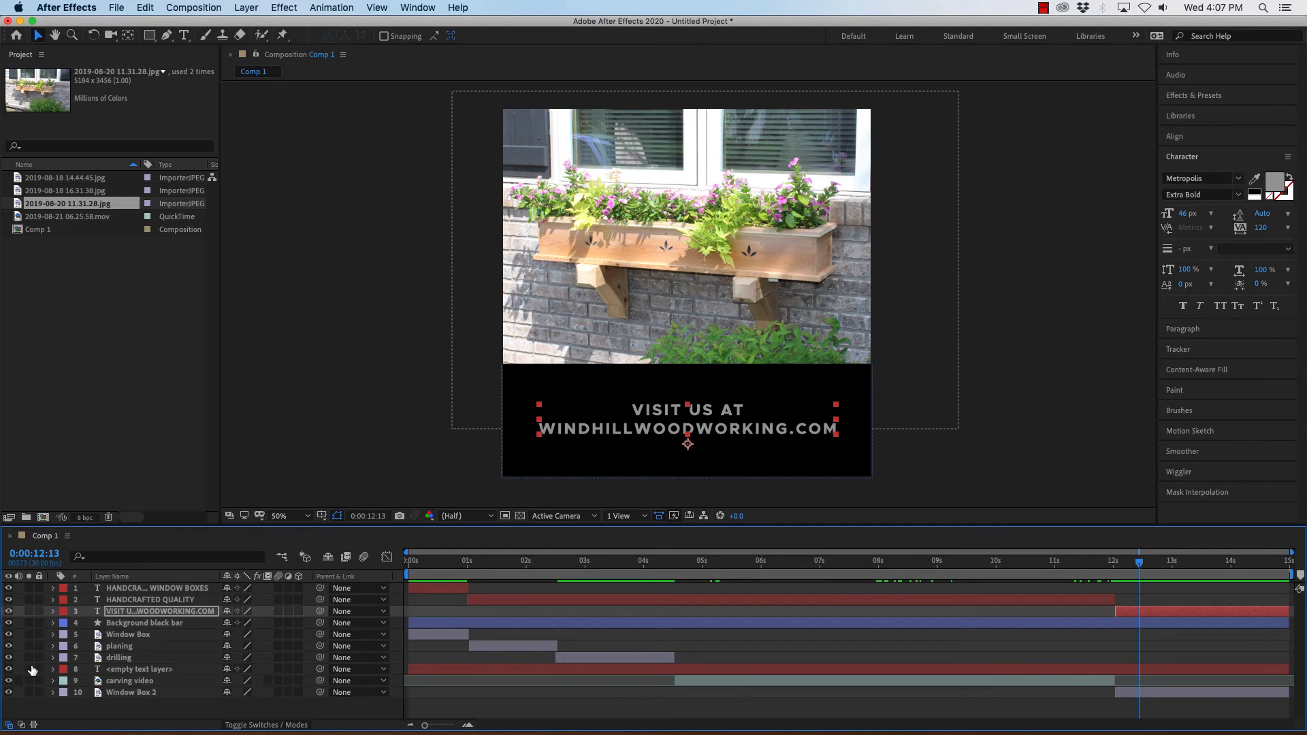
Edit the text so it begins "SEE OUR HANCRAFTED QUALITY AT" before the website address.
double_click(141, 611)
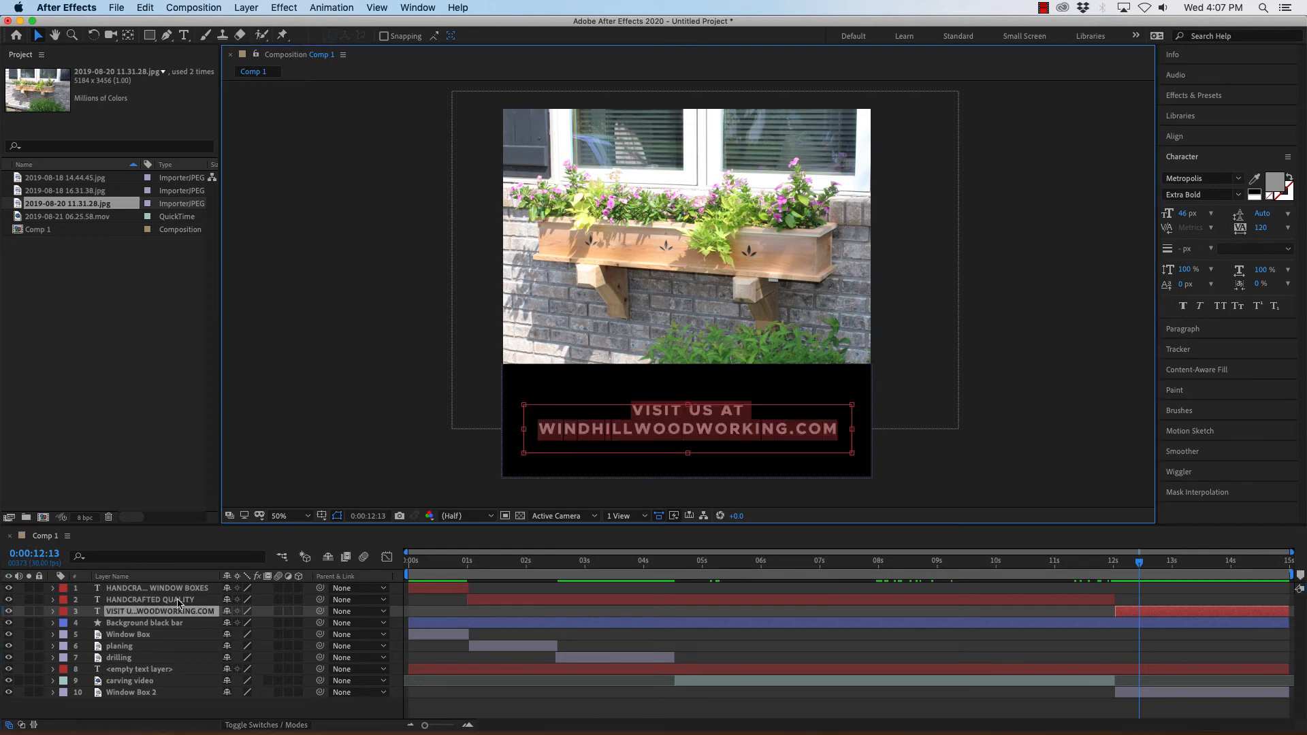
click(632, 410)
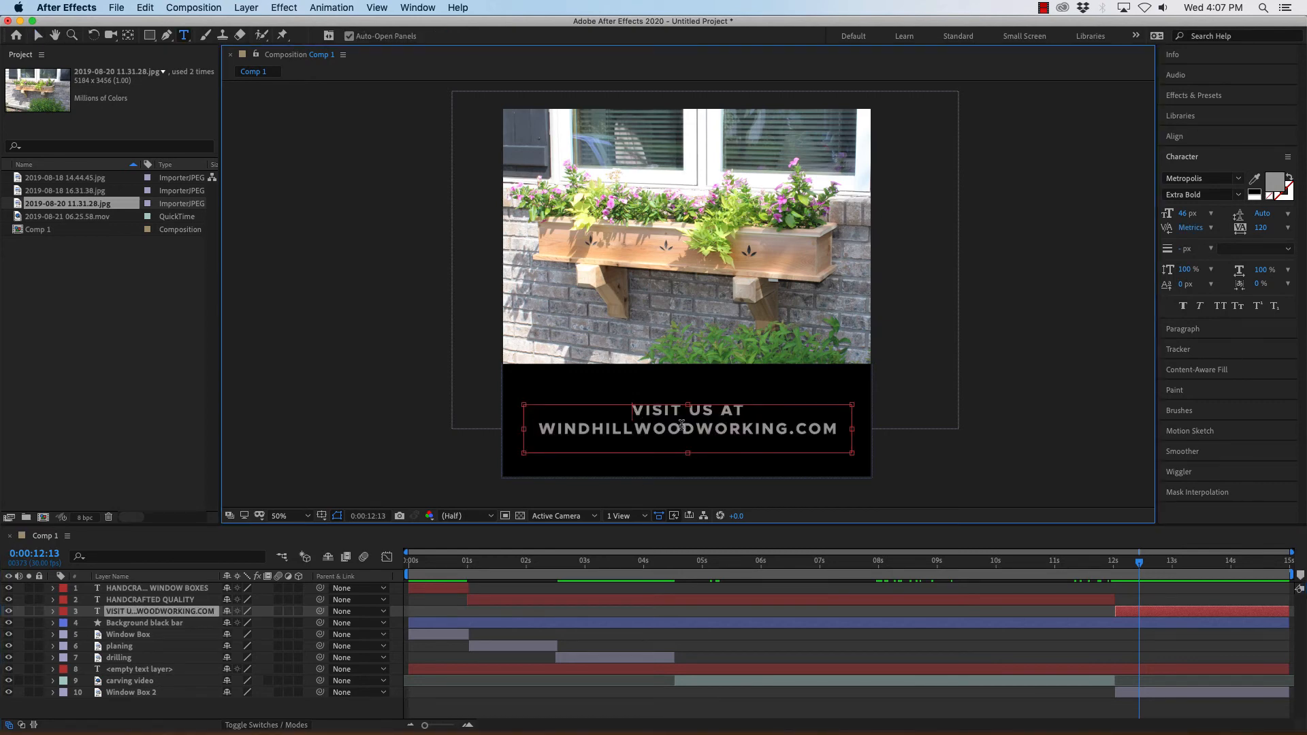
text(SEE OUR )
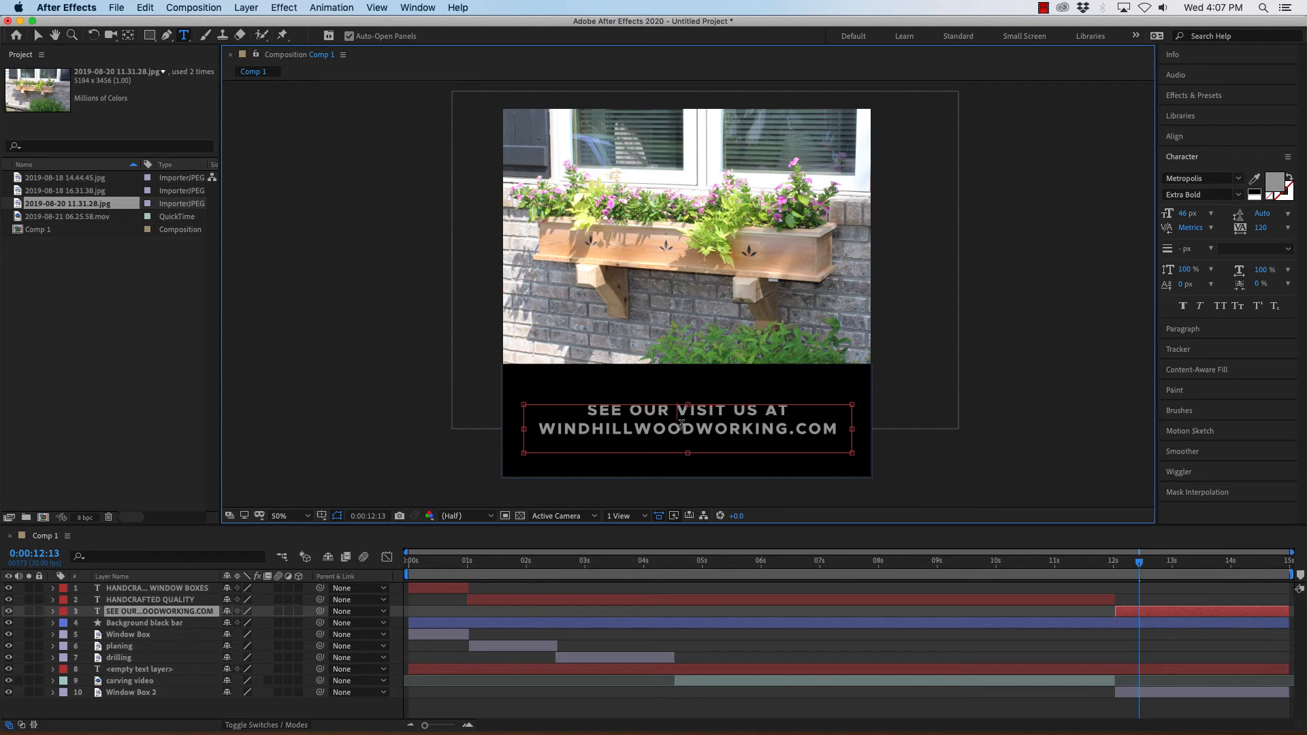
text(HA)
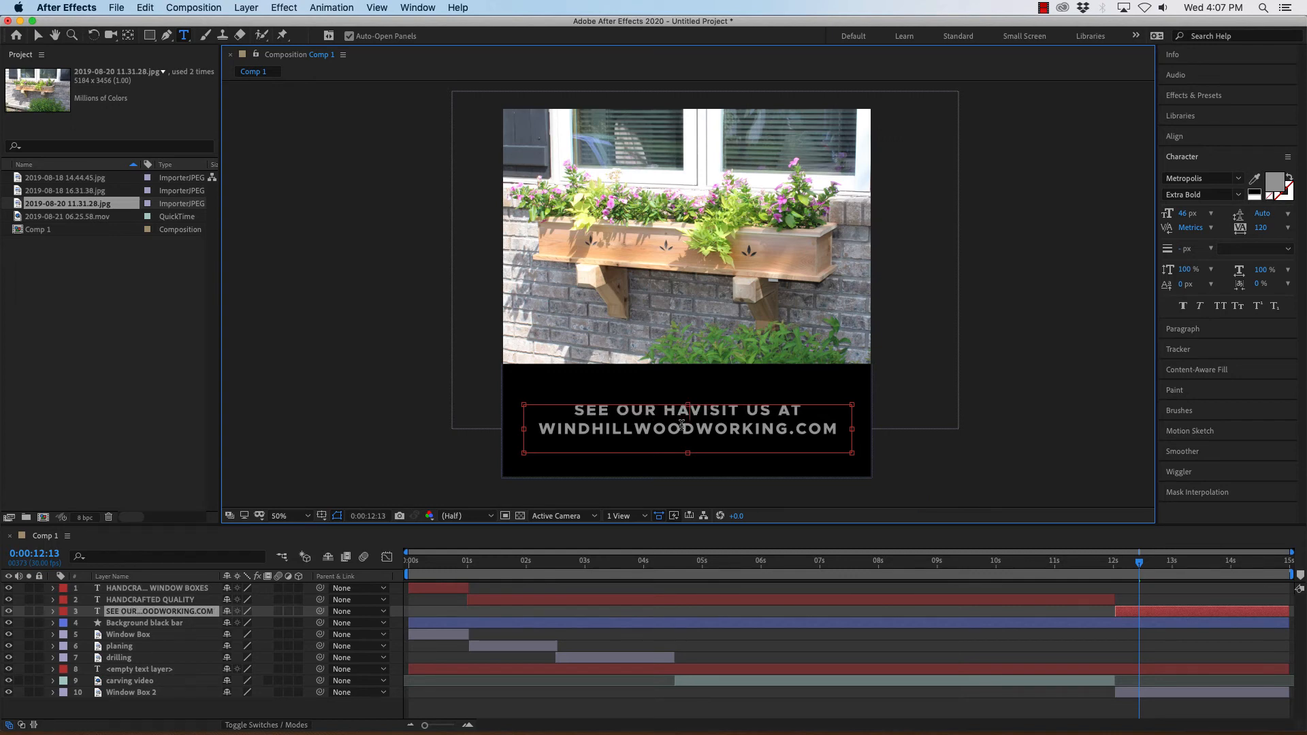
text(NCRAFte)
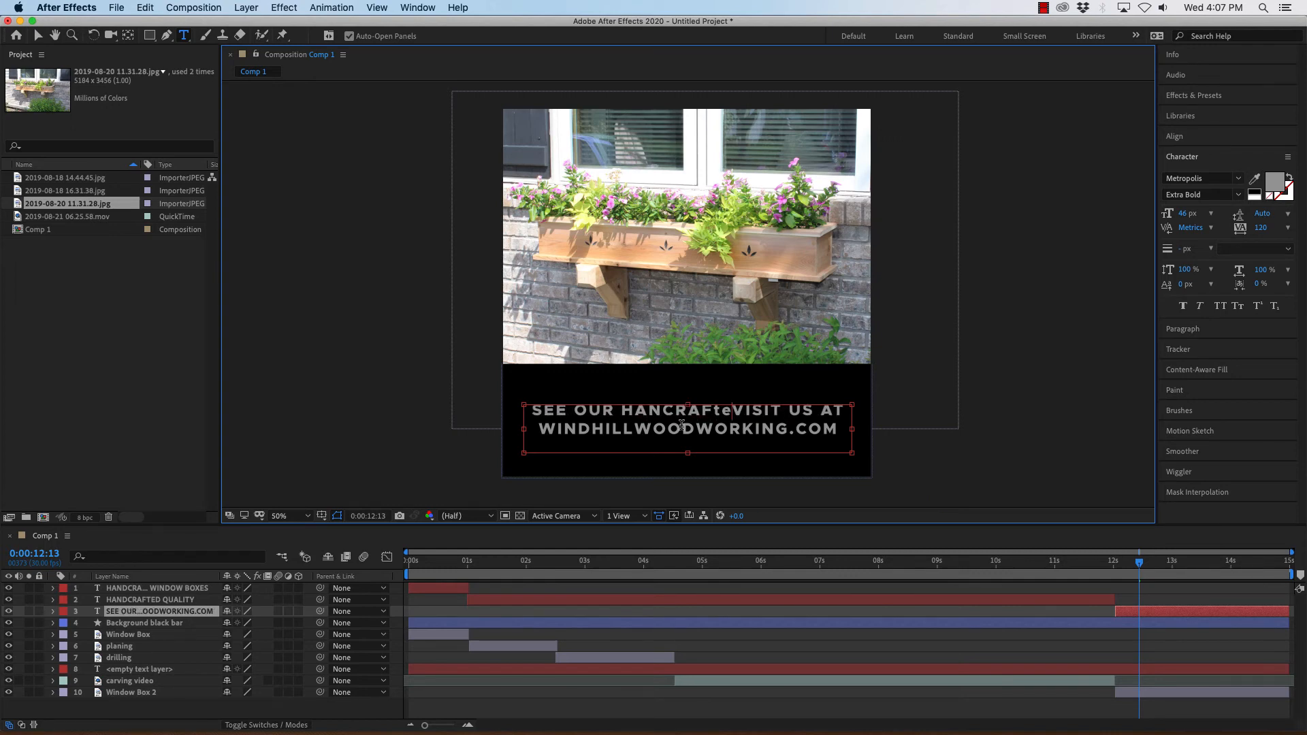
text(D )
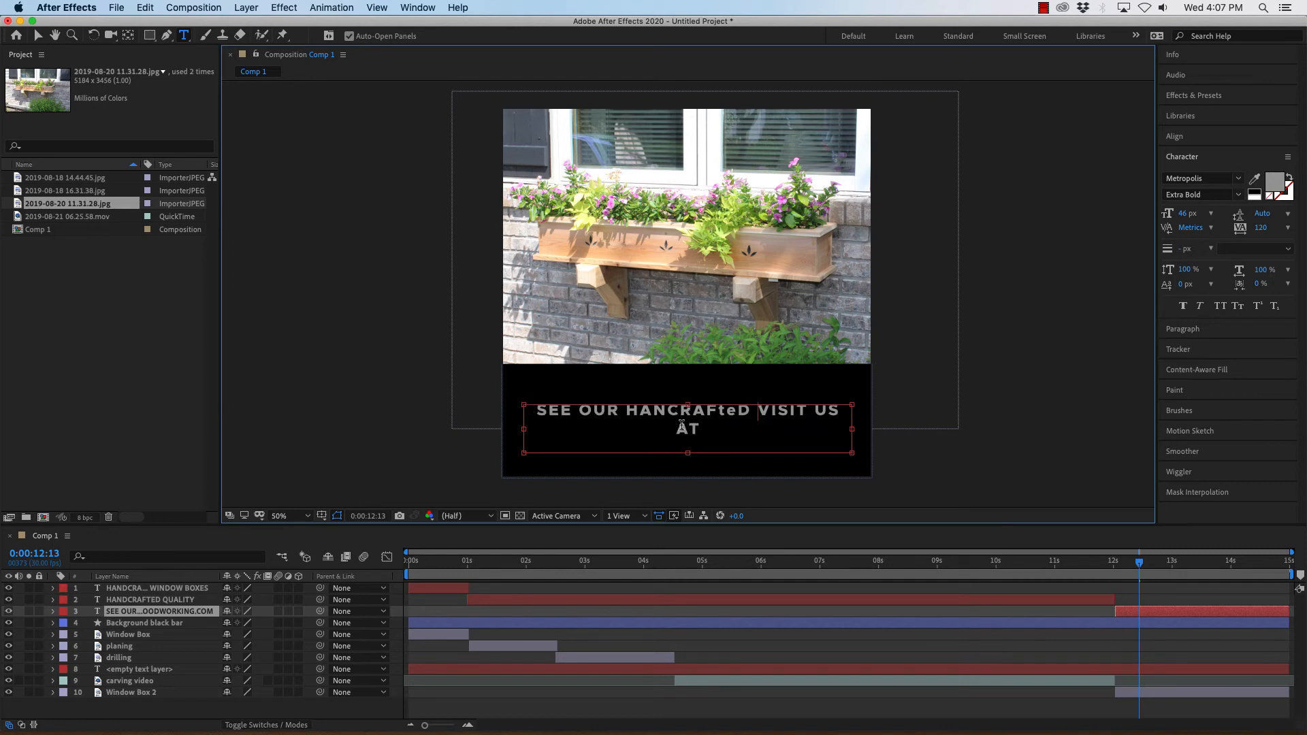
text(quality)
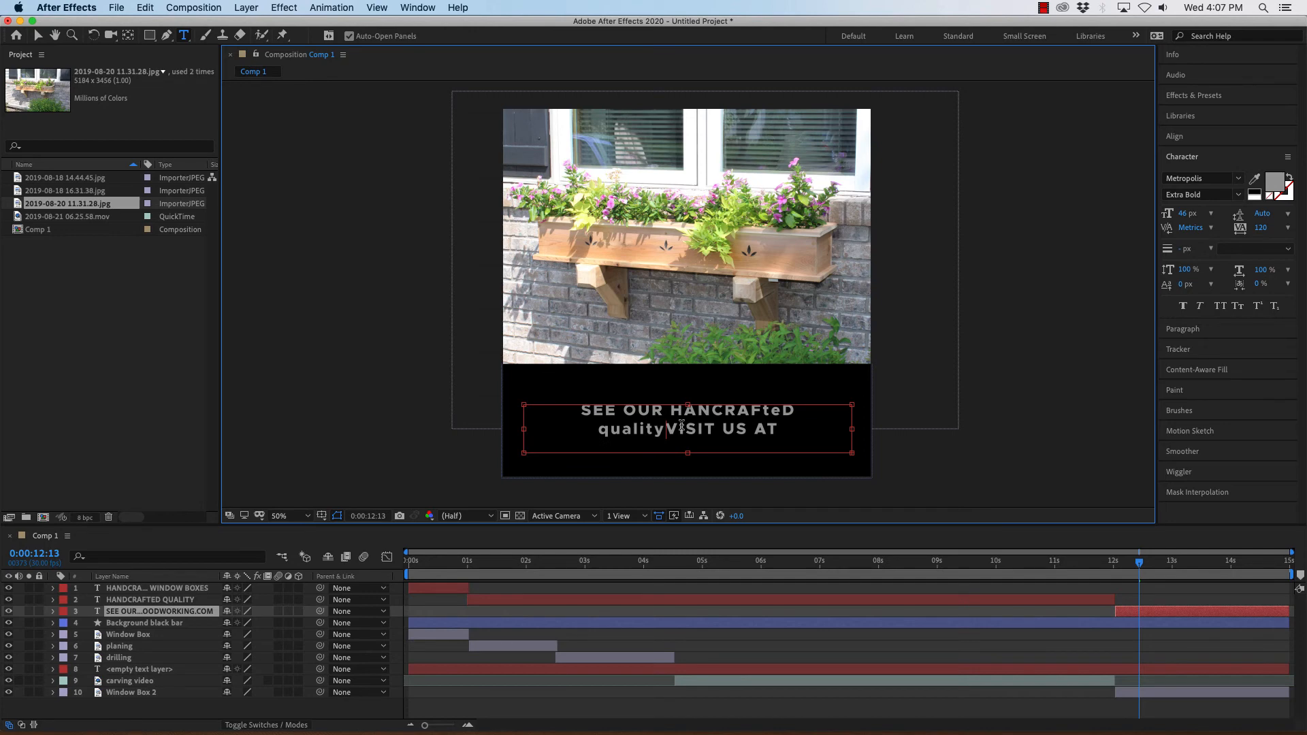
key(BackSpace)
key(BackSpace)
key(BackSpace)
key(BackSpace)
key(BackSpace)
key(BackSpace)
key(BackSpace)
key(BackSpace)
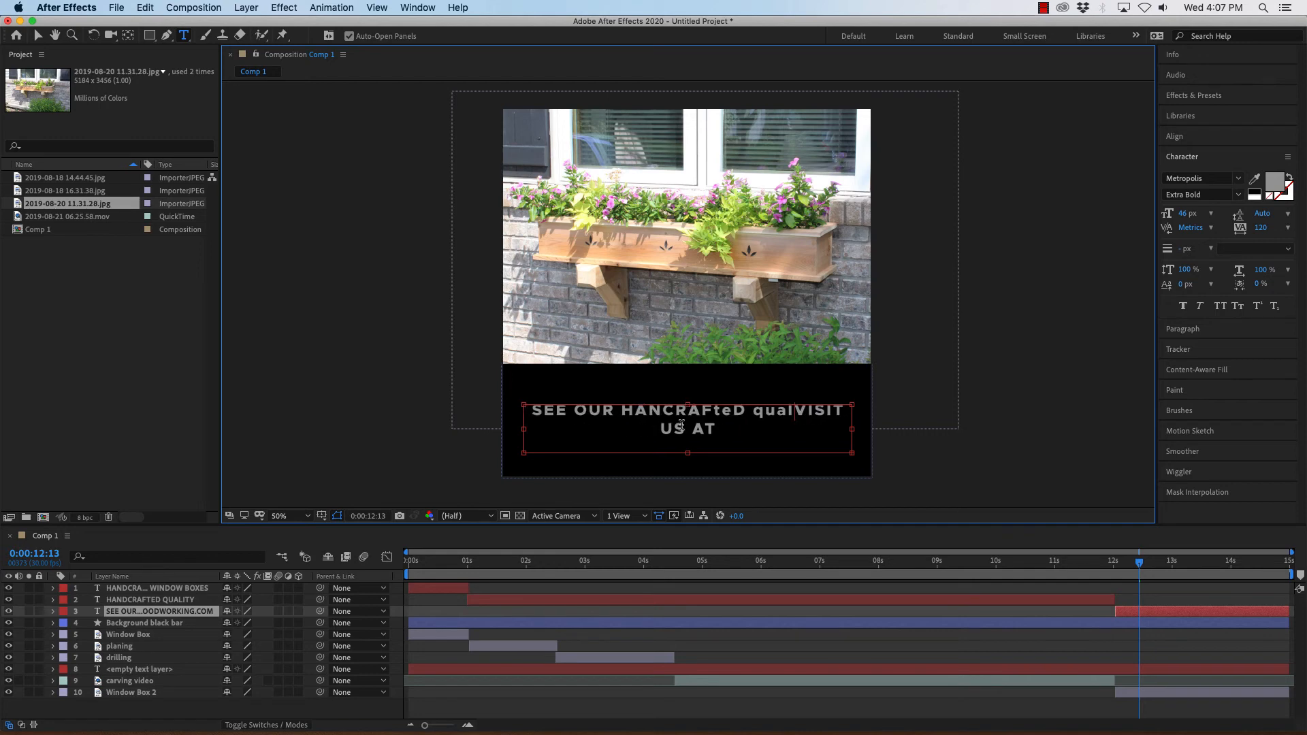
key(BackSpace)
key(BackSpace)
key(BackSpace)
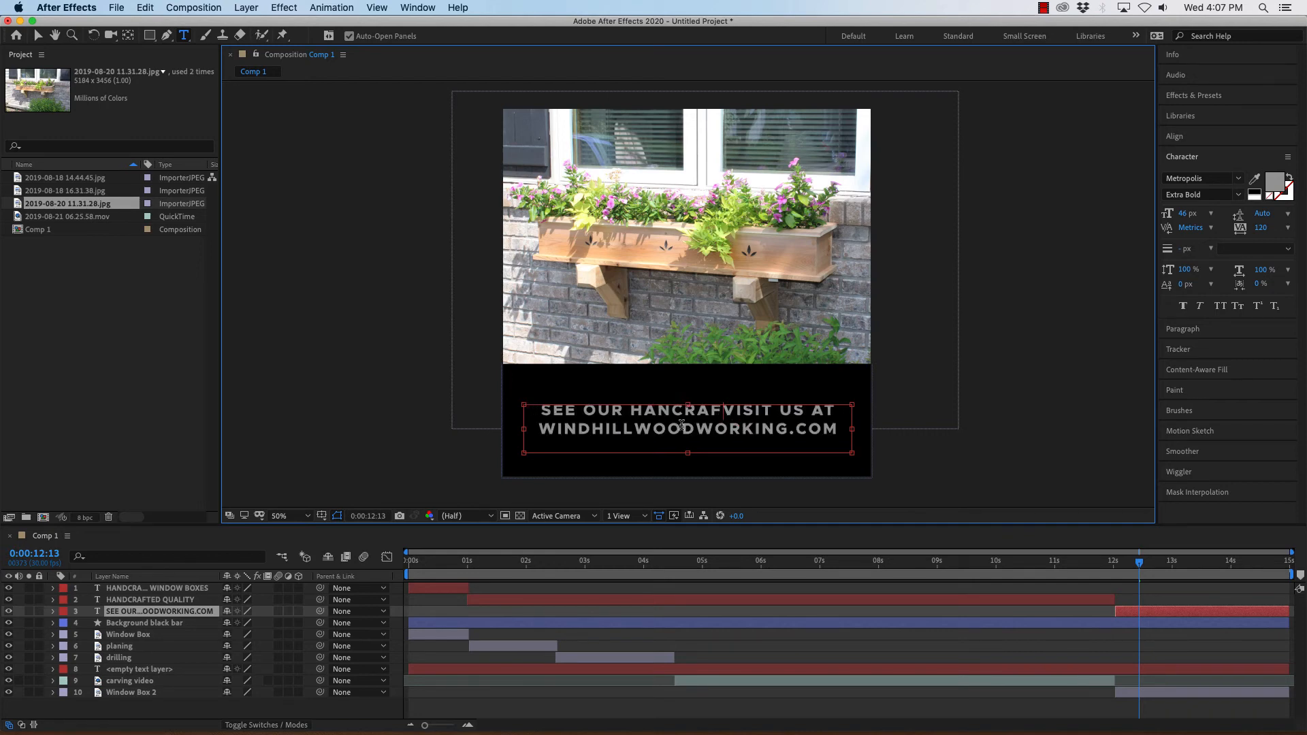
text(TED QUAL)
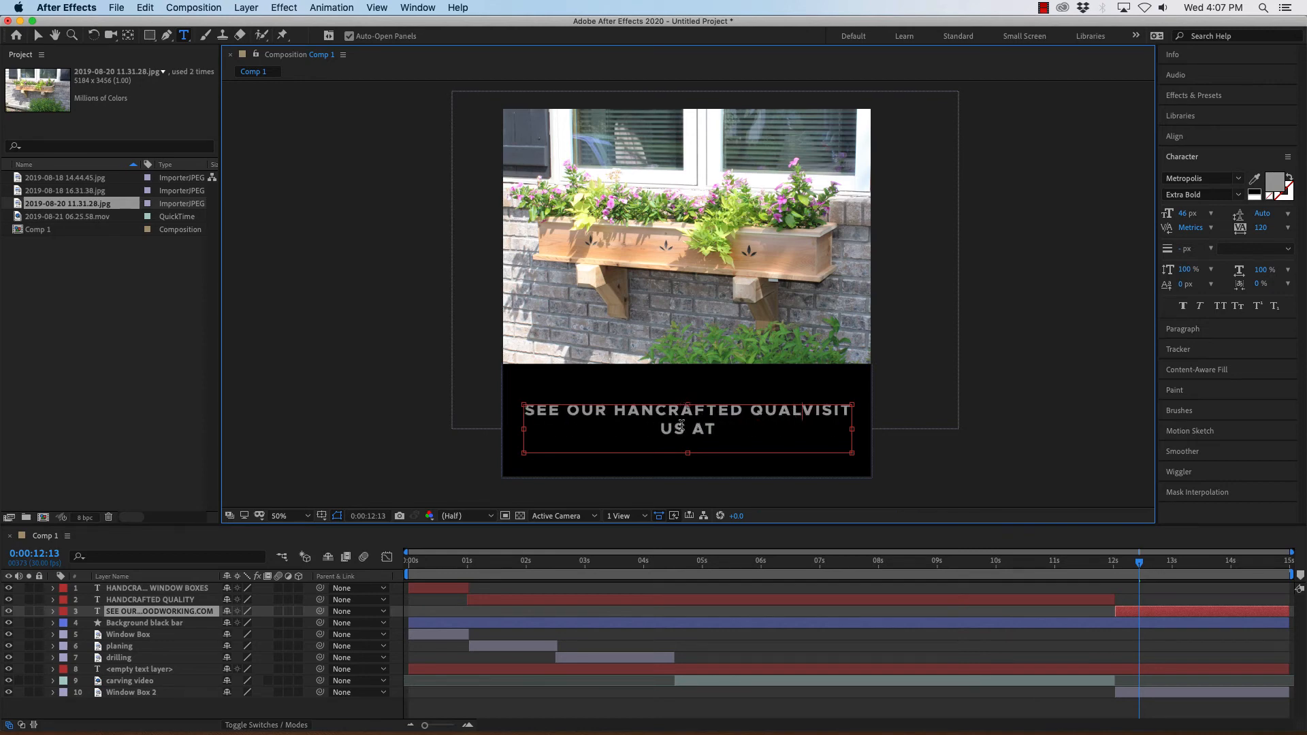
text(ITY)
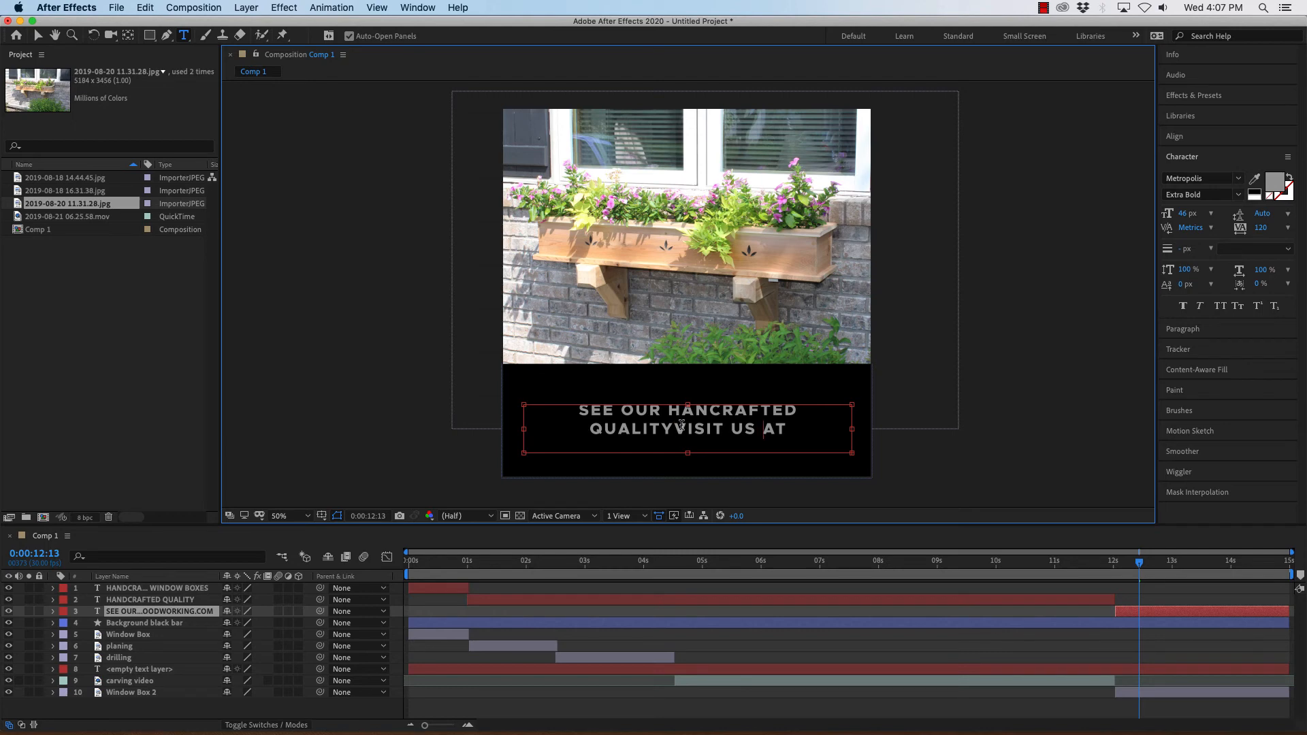
key(BackSpace)
key(BackSpace)
key(BackSpace)
key(BackSpace)
key(BackSpace)
key(BackSpace)
key(BackSpace)
key(BackSpace)
key(BackSpace)
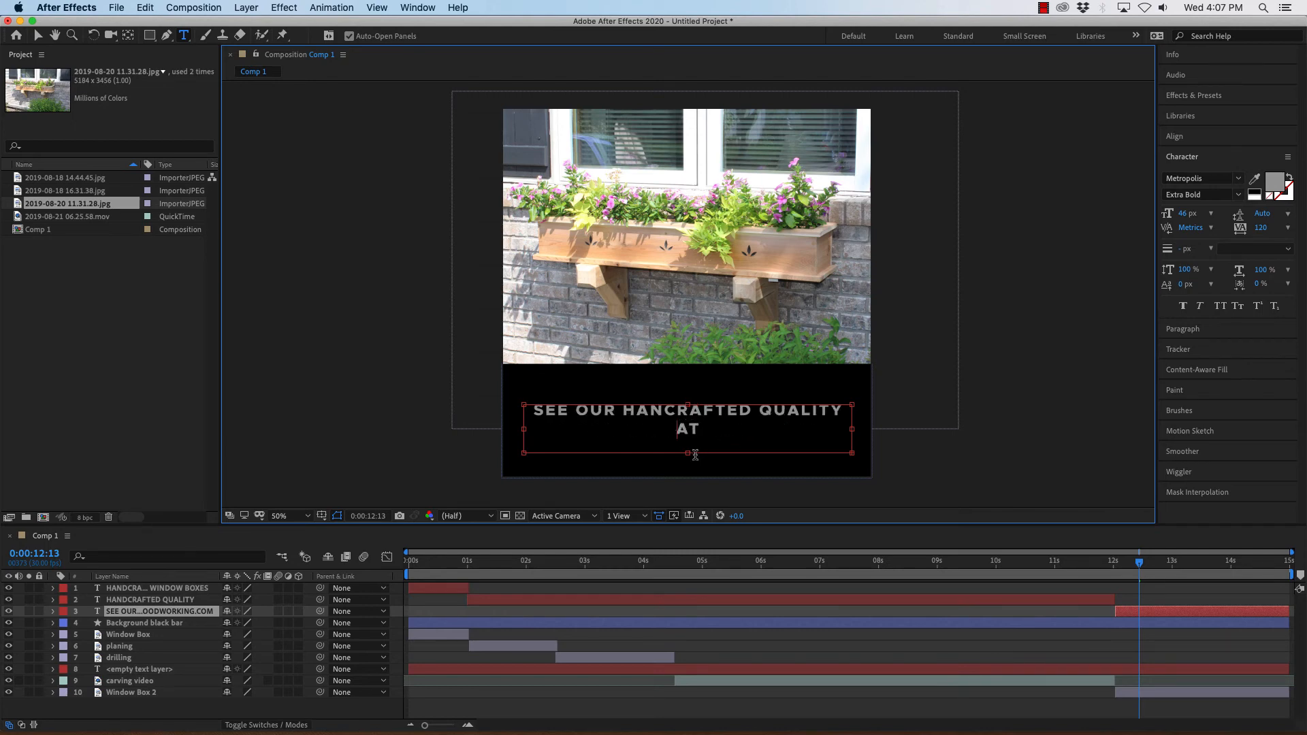
Enlarge the text box and set the first line's font size to 41 px so it fits on one line.
drag(688, 453, 689, 474)
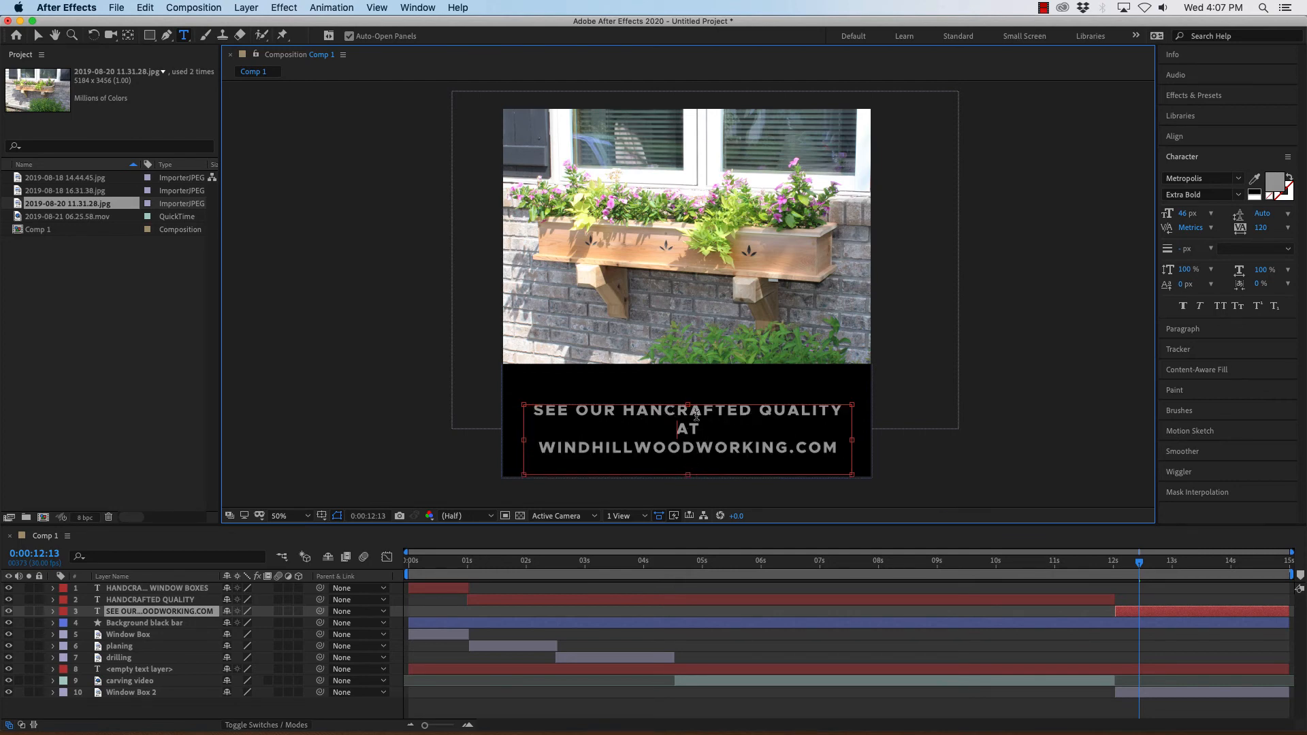
drag(700, 428, 524, 403)
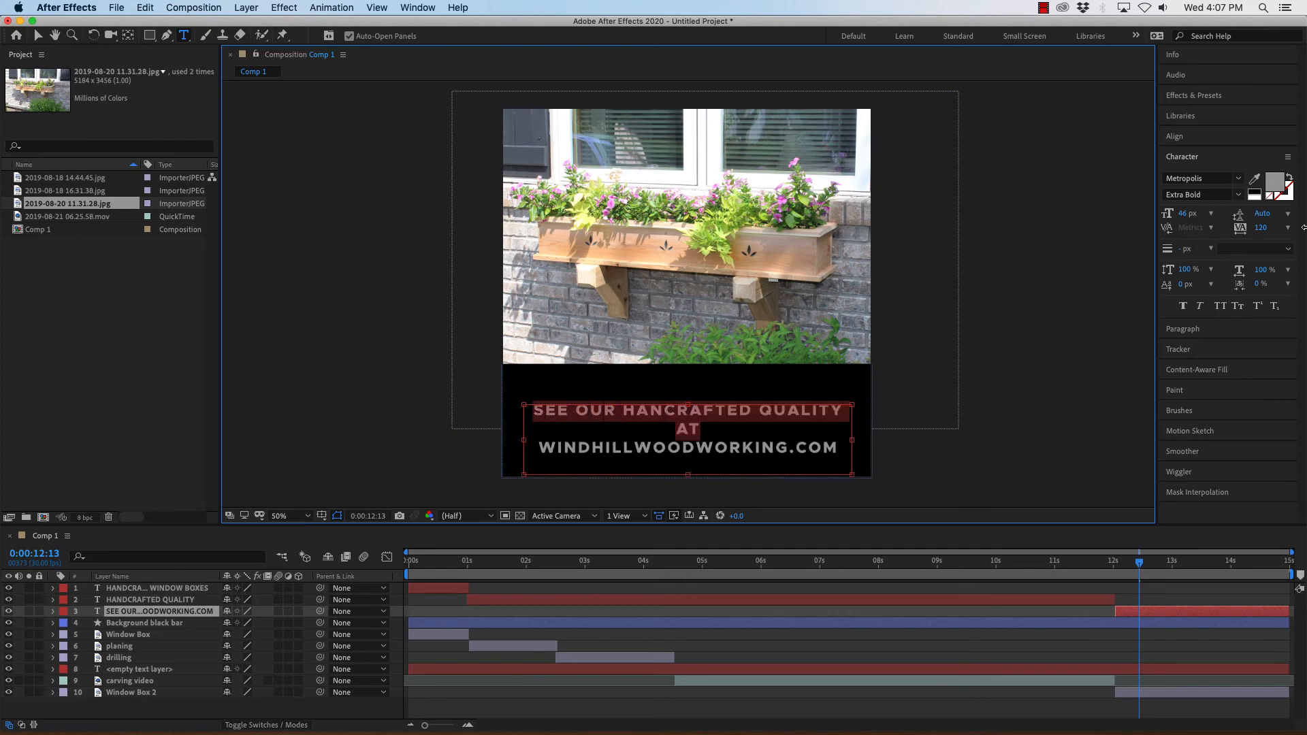
click(1181, 213)
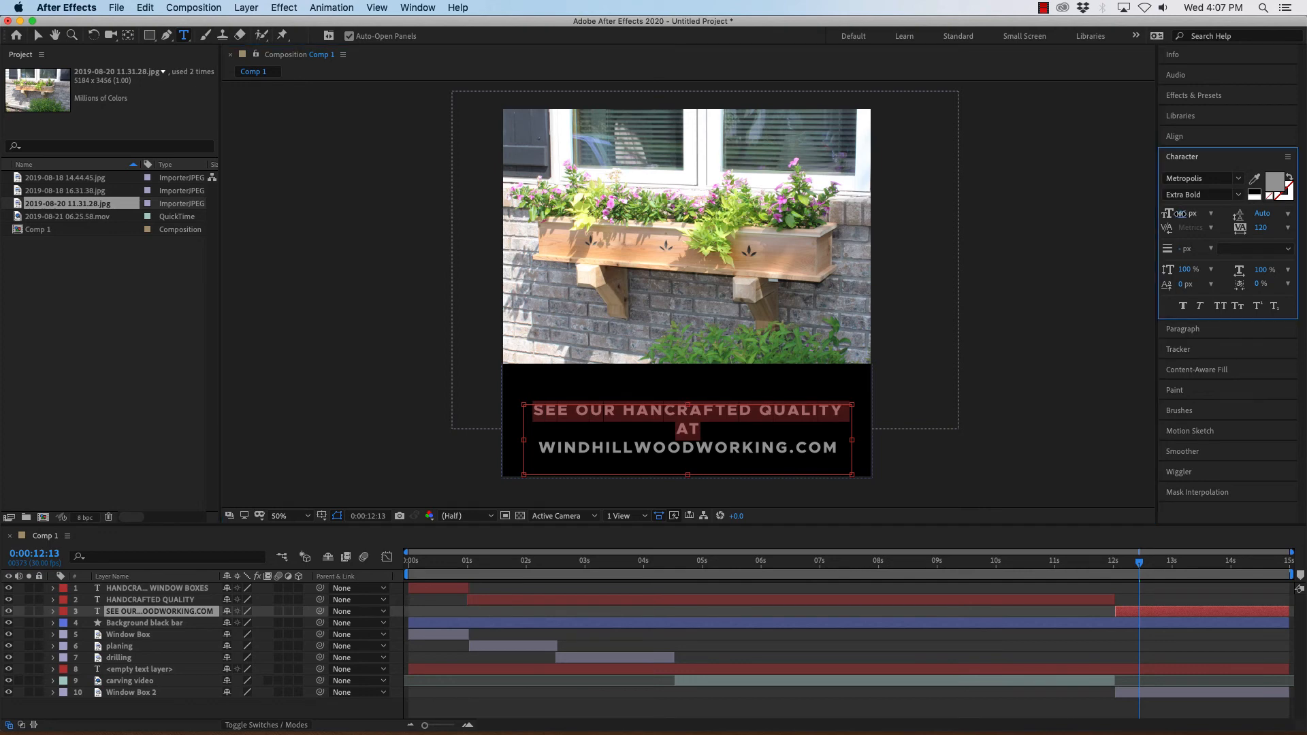
drag(1181, 214, 1178, 217)
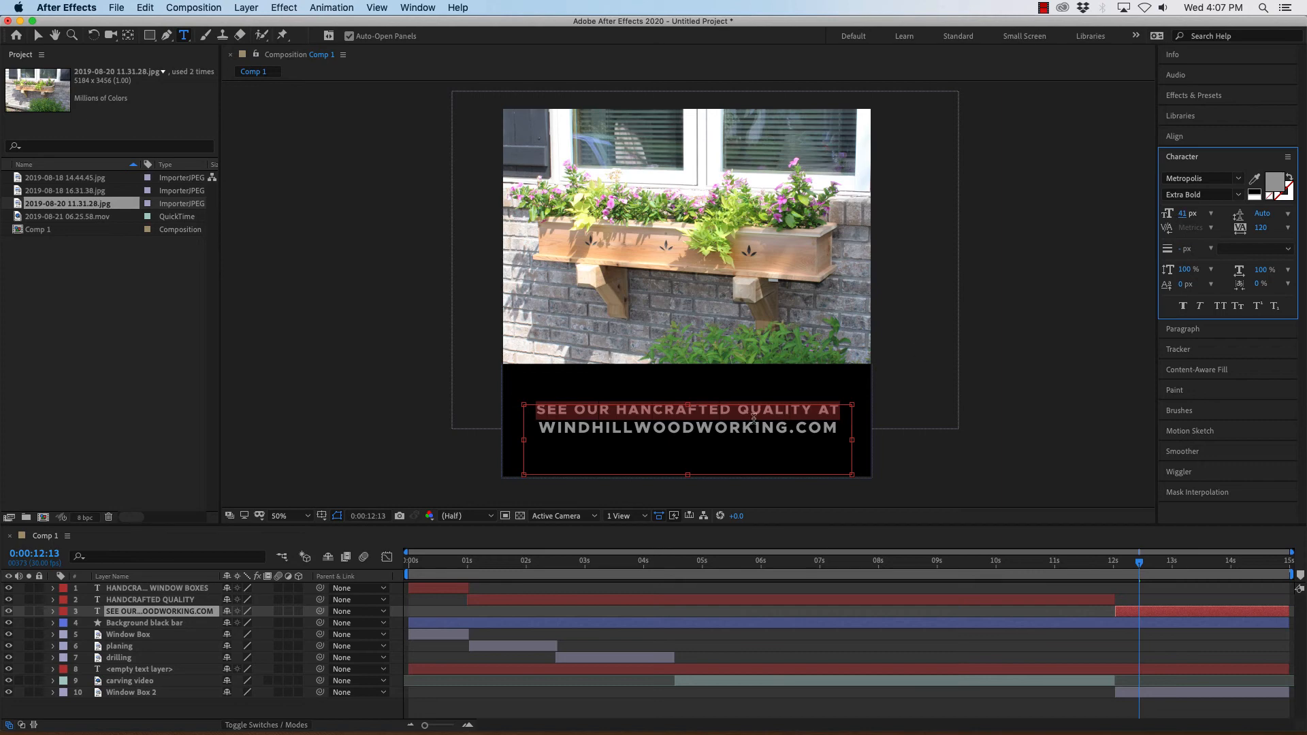
Set the line spacing of the website text to 85 px.
click(691, 427)
key(super+a)
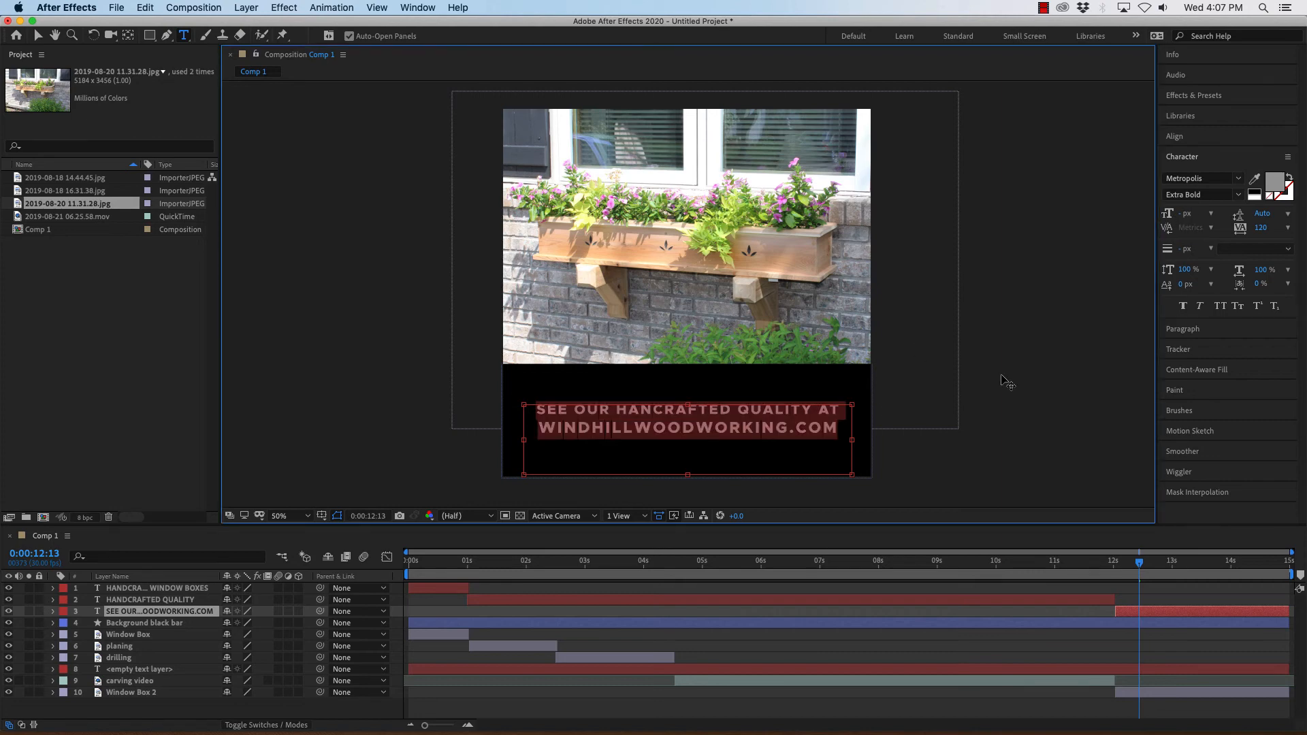
click(1189, 330)
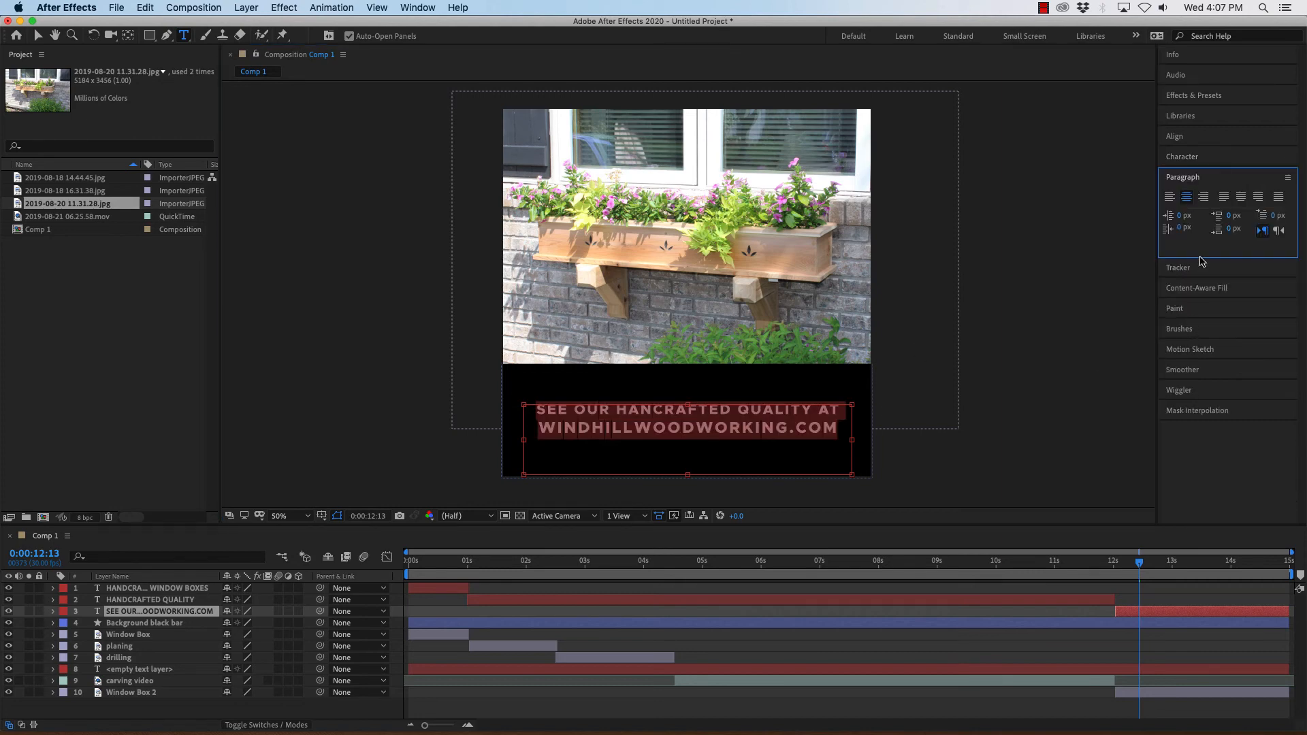
click(1194, 159)
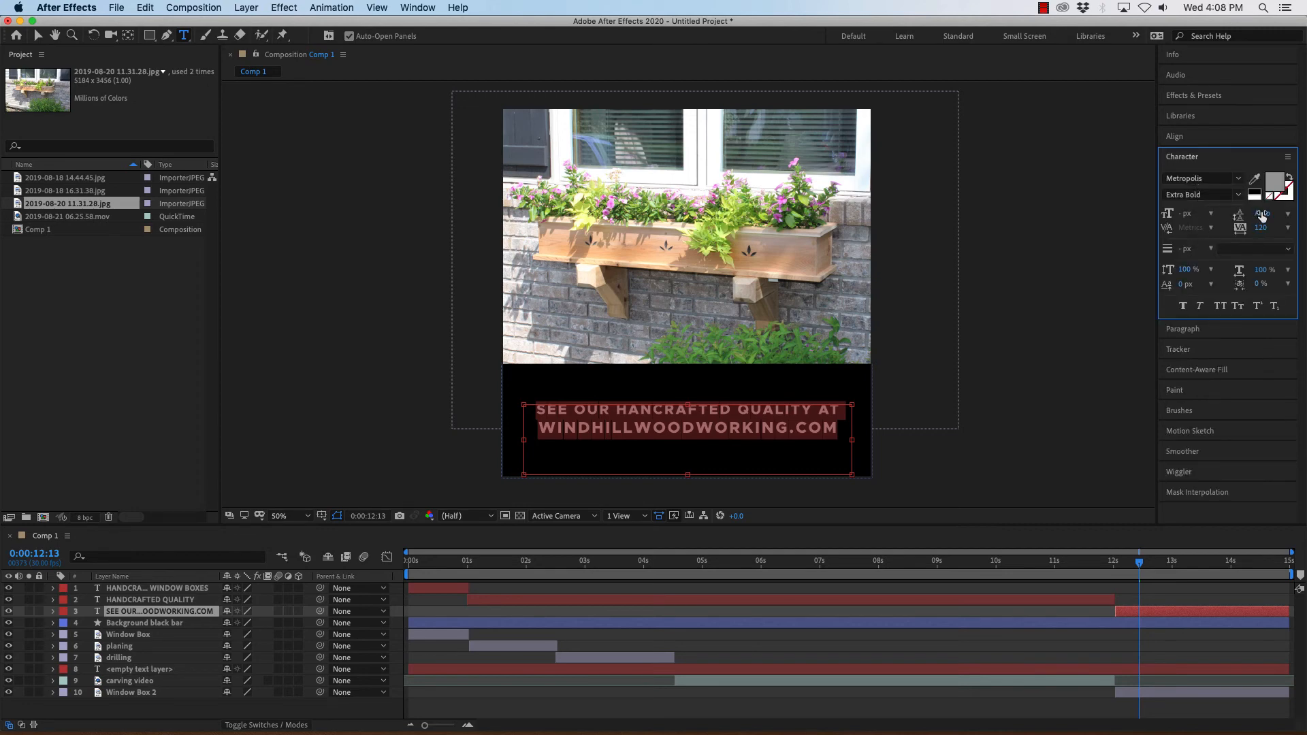
mouse_move(1261, 214)
mouse_down()
mouse_move(1305, 211)
mouse_move(1267, 214)
mouse_move(1278, 213)
mouse_up()
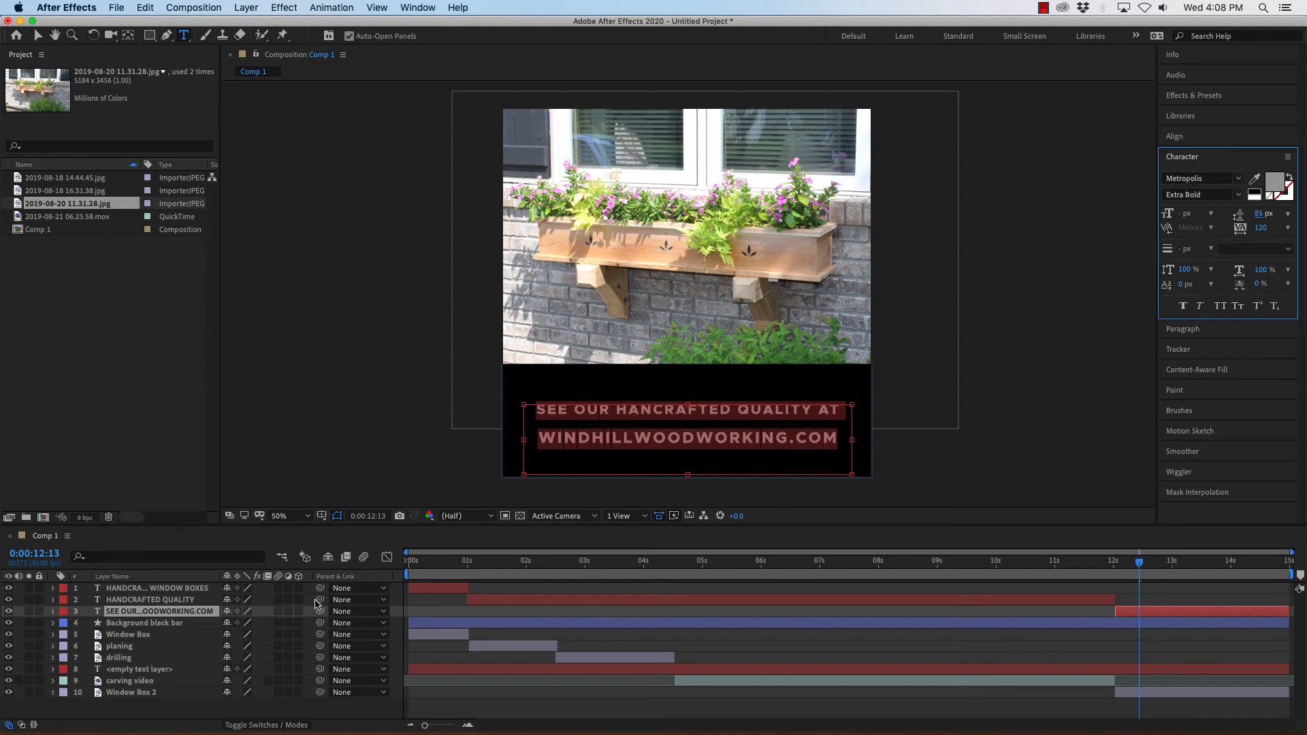
click(174, 612)
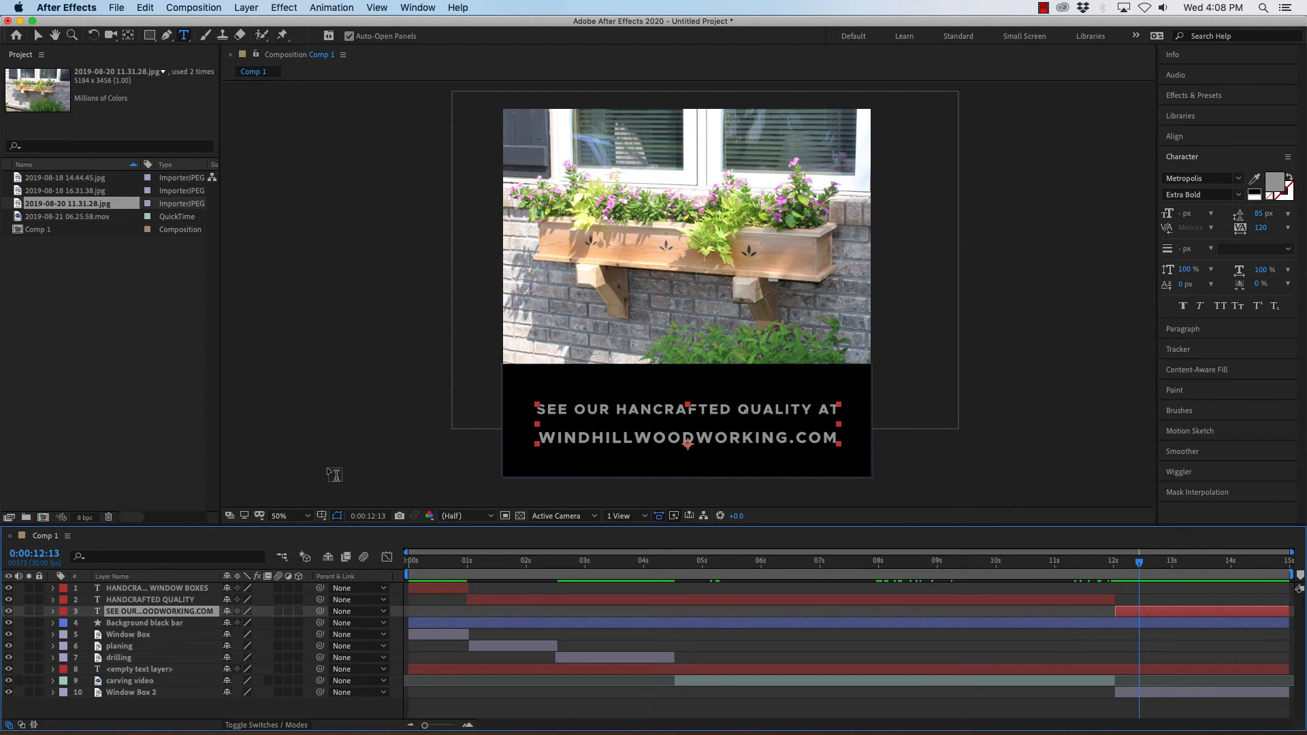
click(38, 36)
click(273, 297)
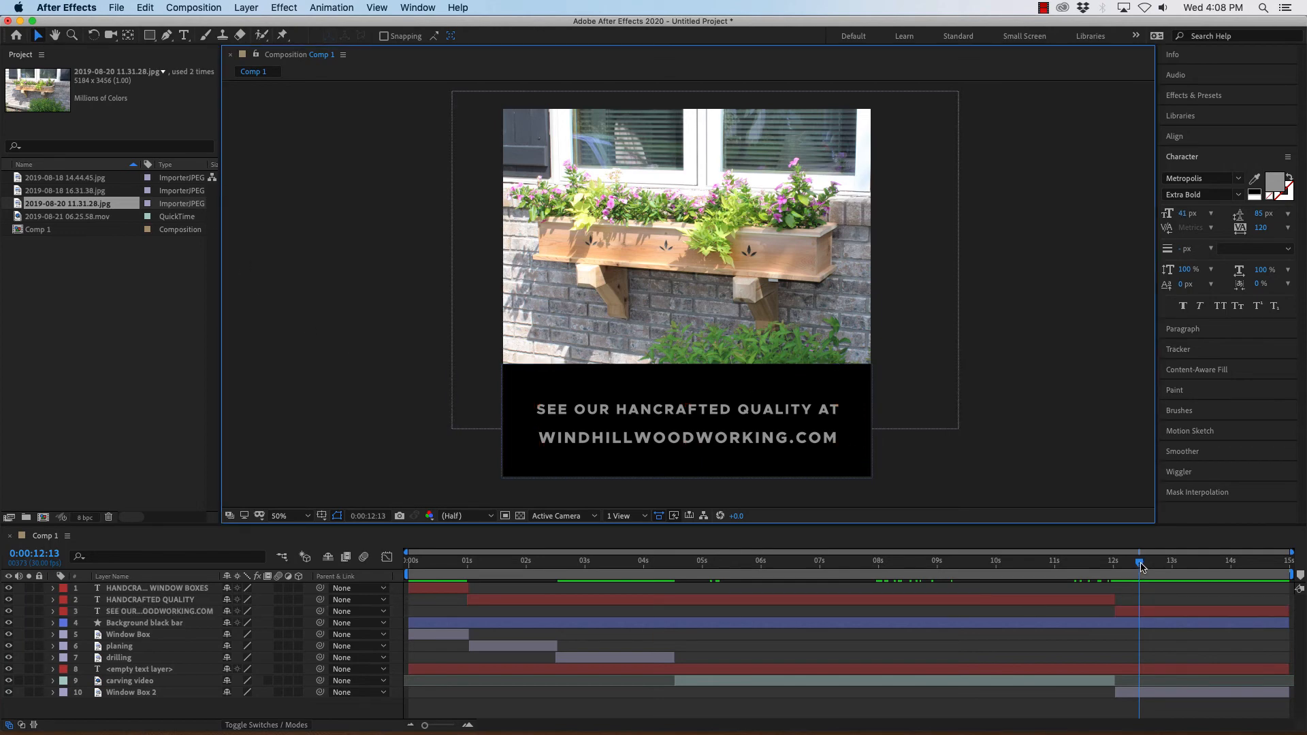
Duplicate the HANDCRAFTED QUALITY text layer.
key(Caps_Lock)
drag(1139, 562, 411, 569)
key(Caps_Lock)
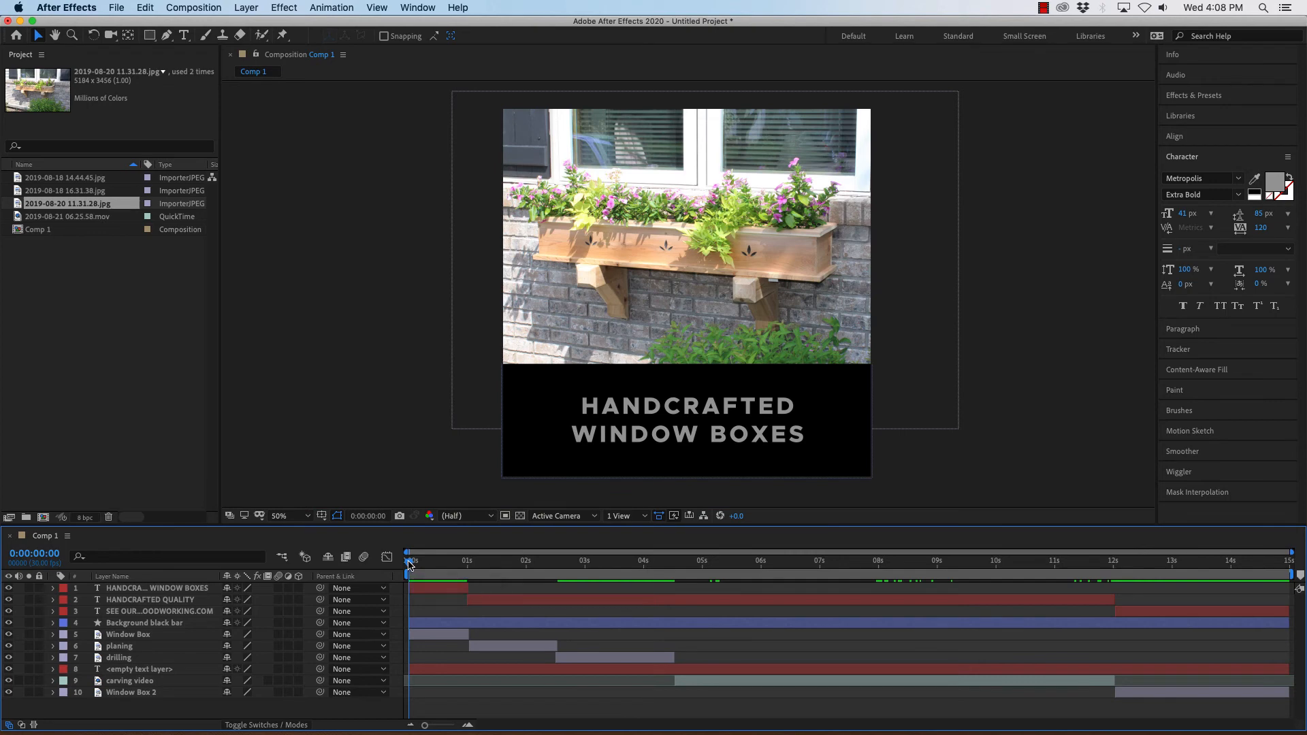
drag(410, 563, 495, 572)
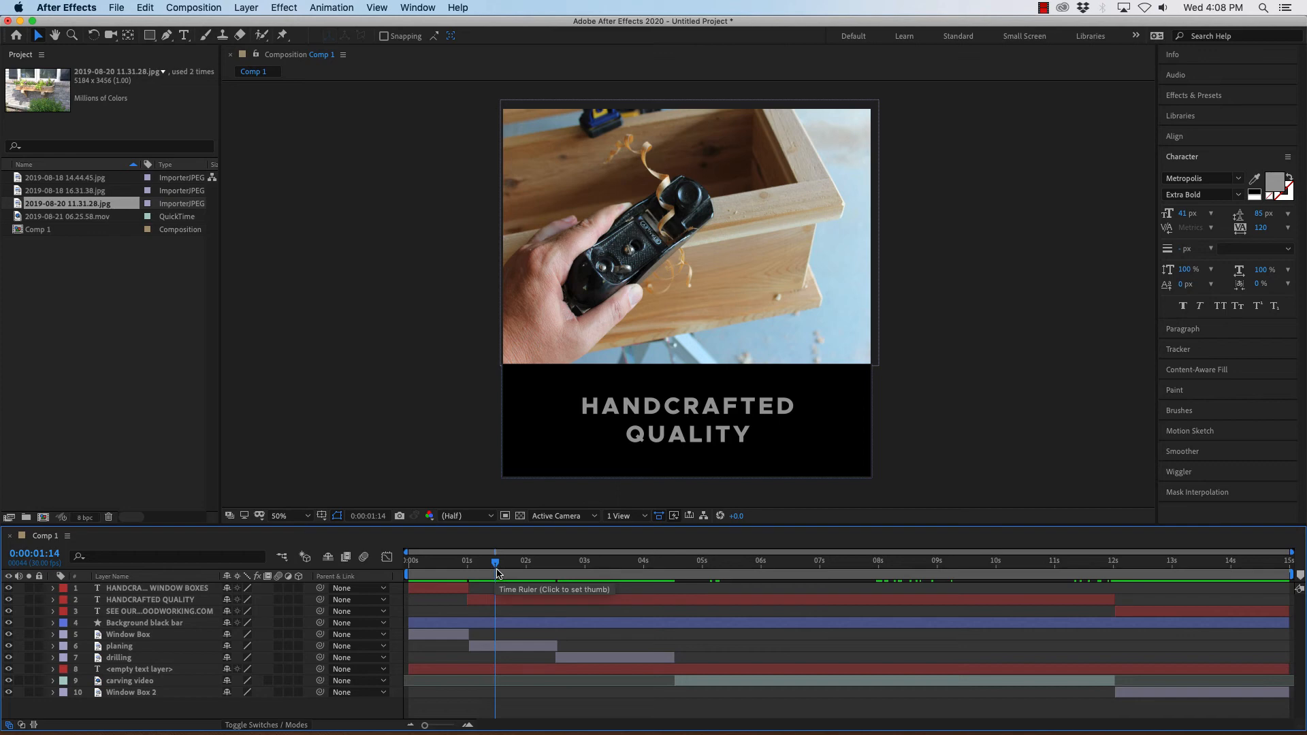
drag(501, 572, 912, 564)
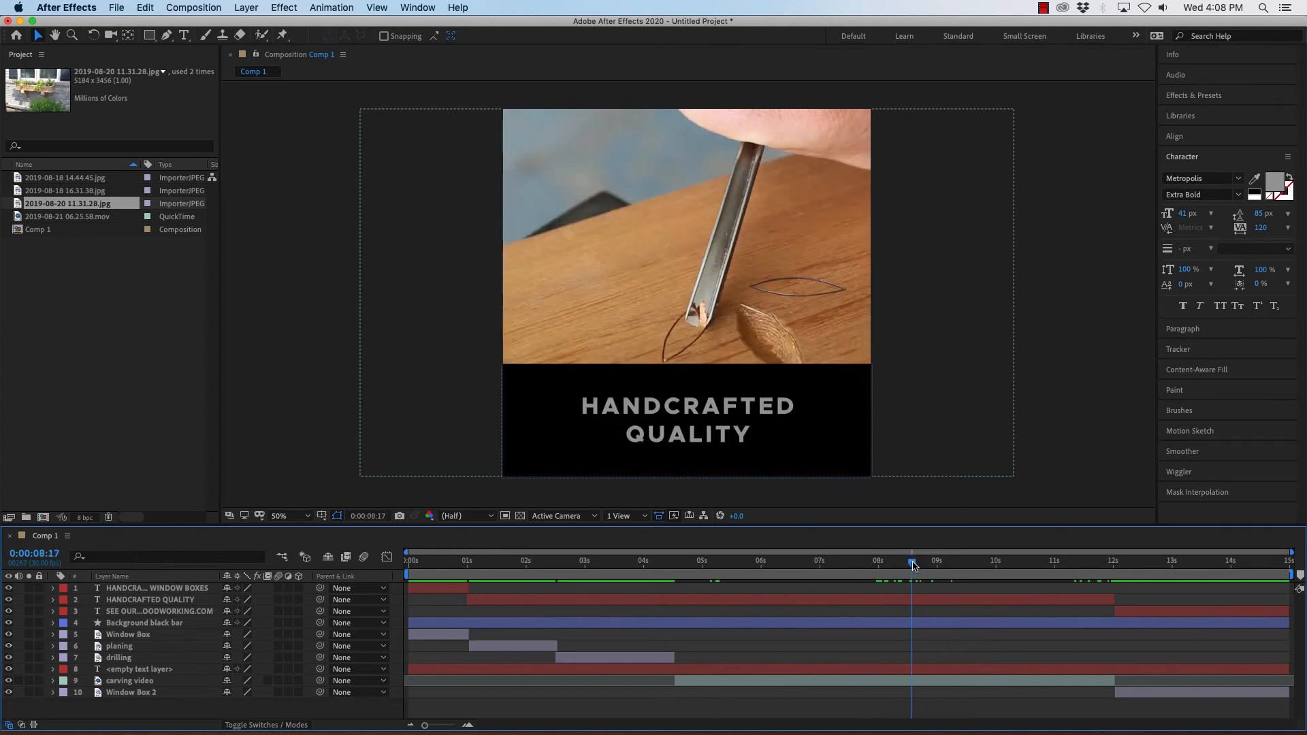
click(148, 624)
click(125, 601)
click(125, 604)
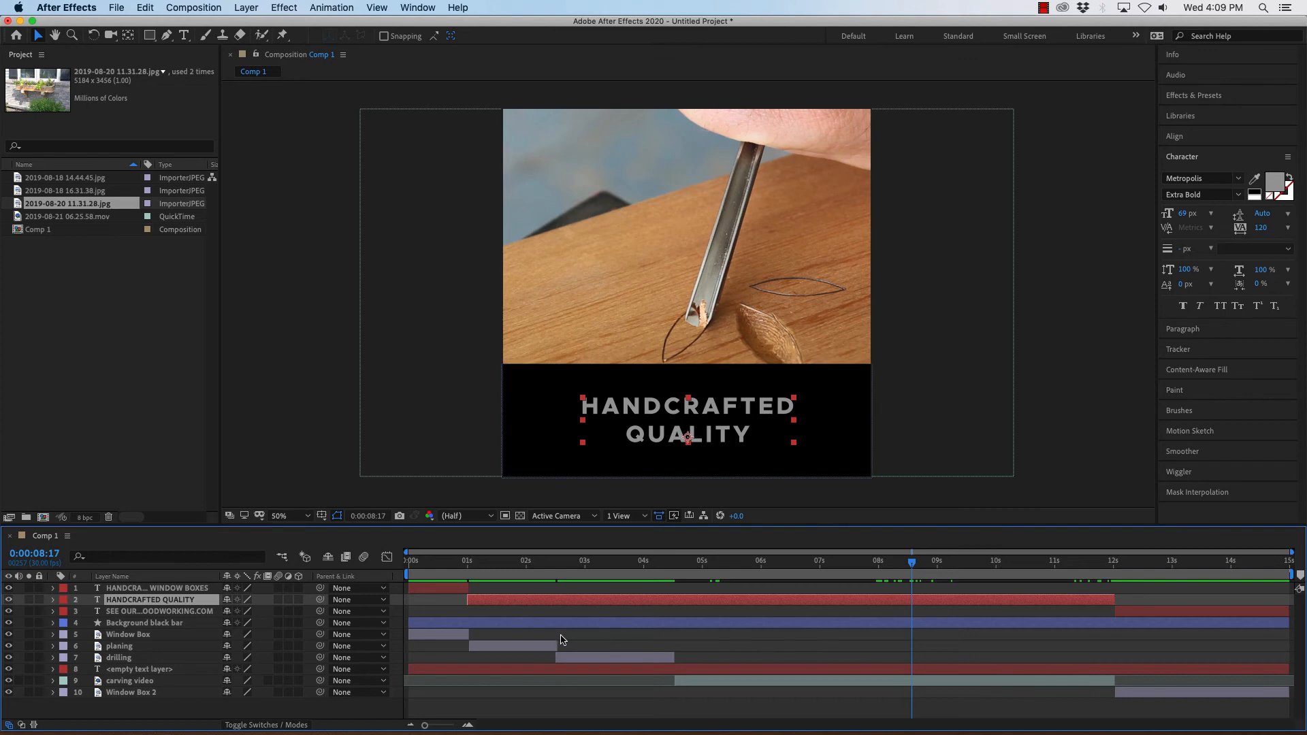
click(144, 9)
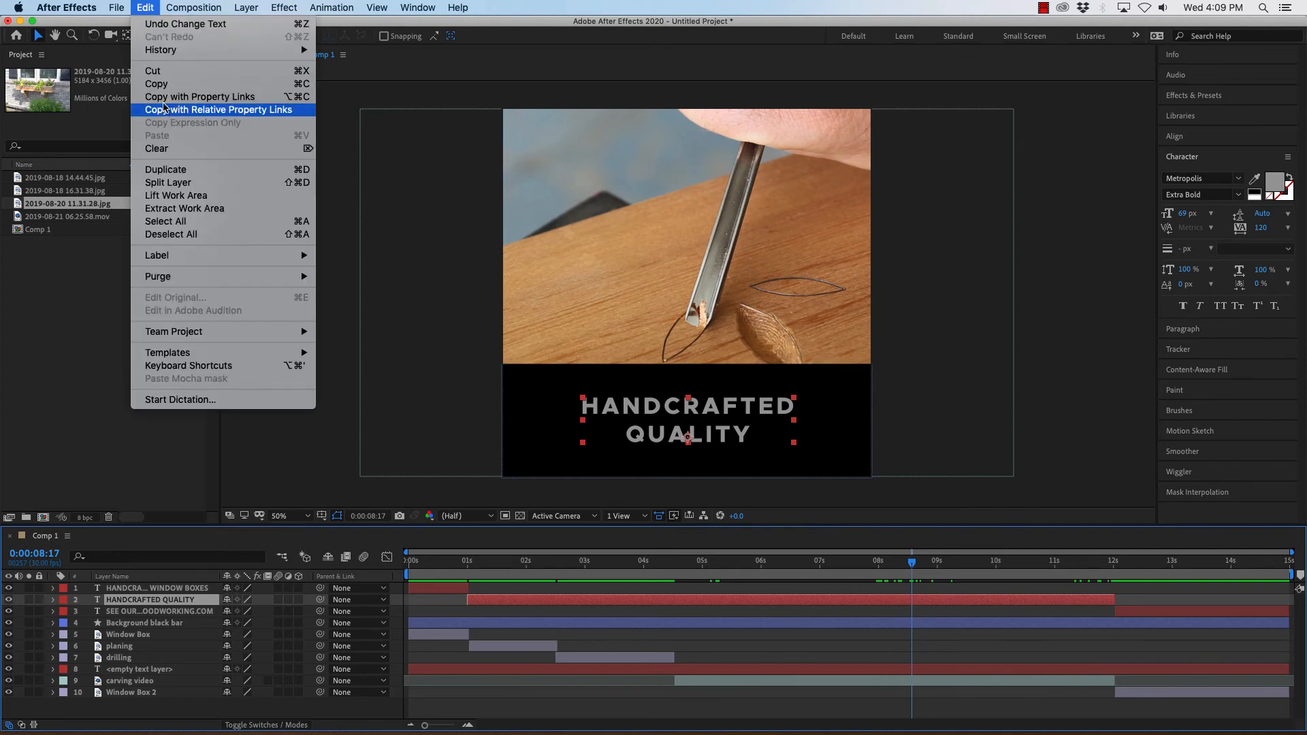
click(183, 169)
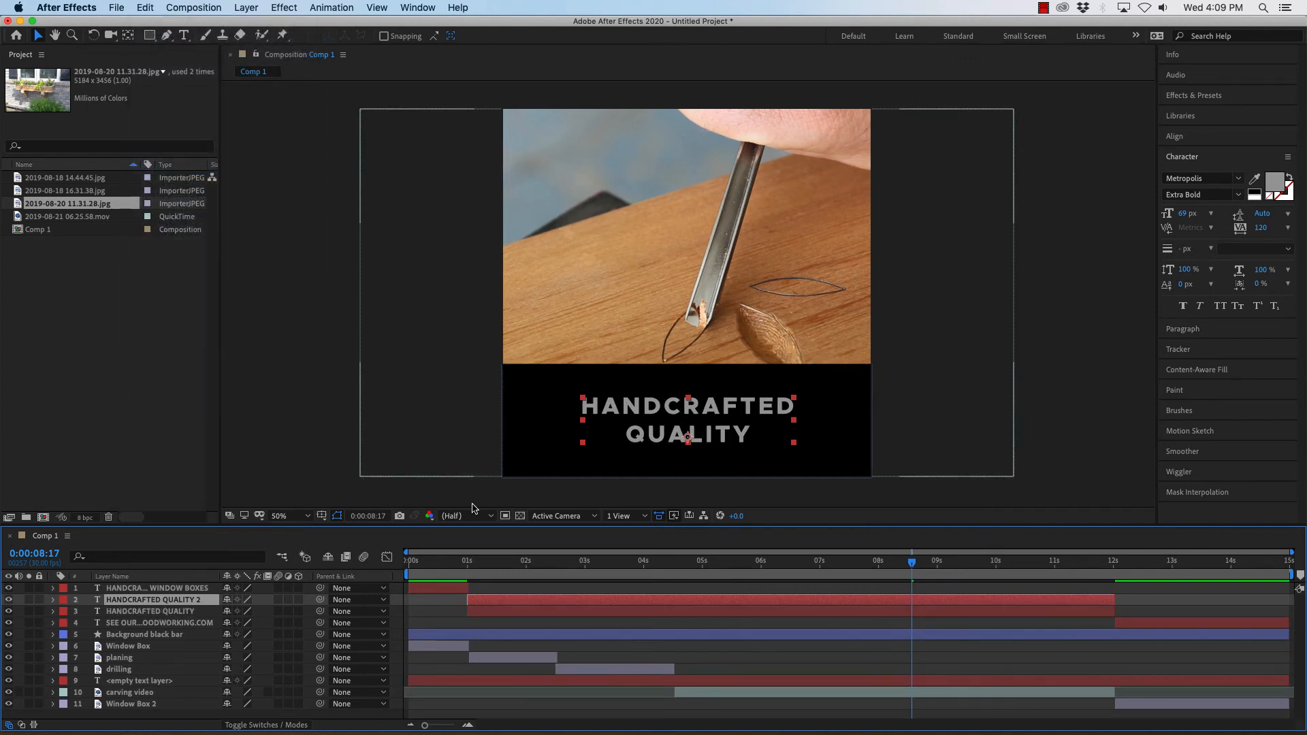
Rename the duplicated layer HANDCRAFTED CARVING.
right_click(120, 603)
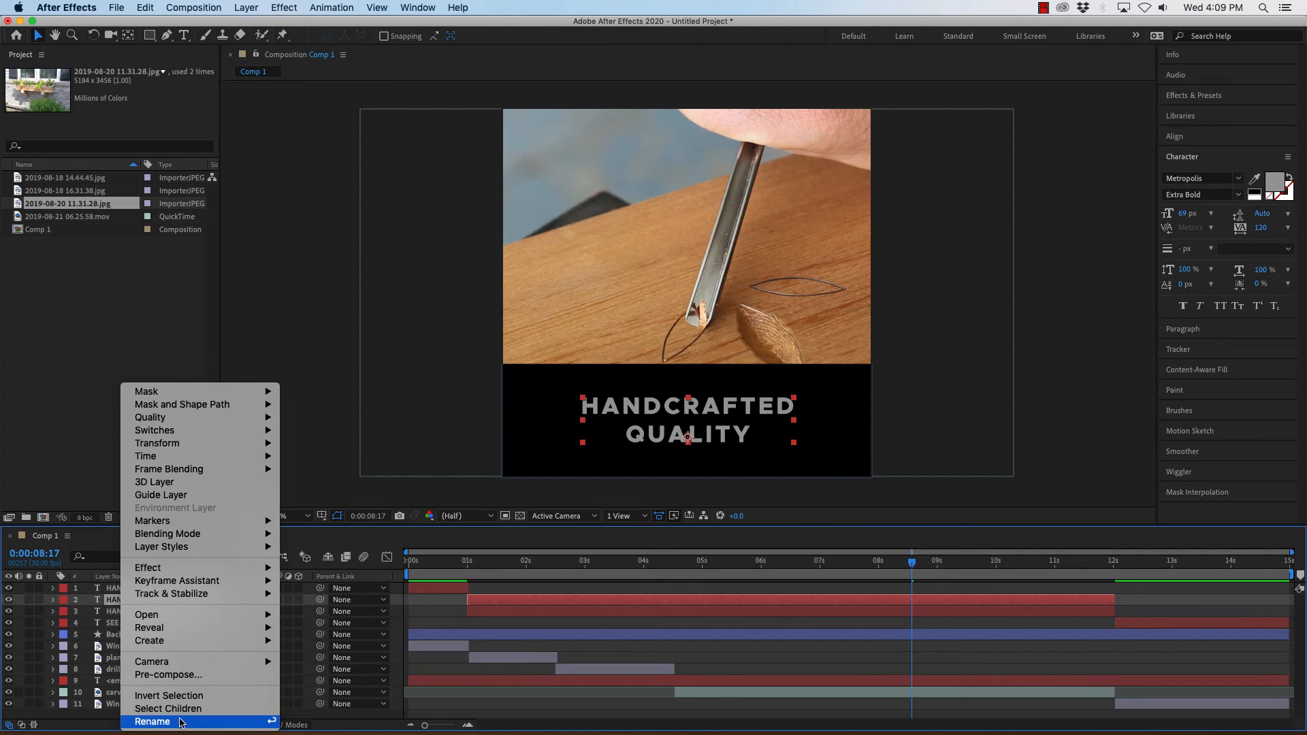
click(232, 720)
key(Right)
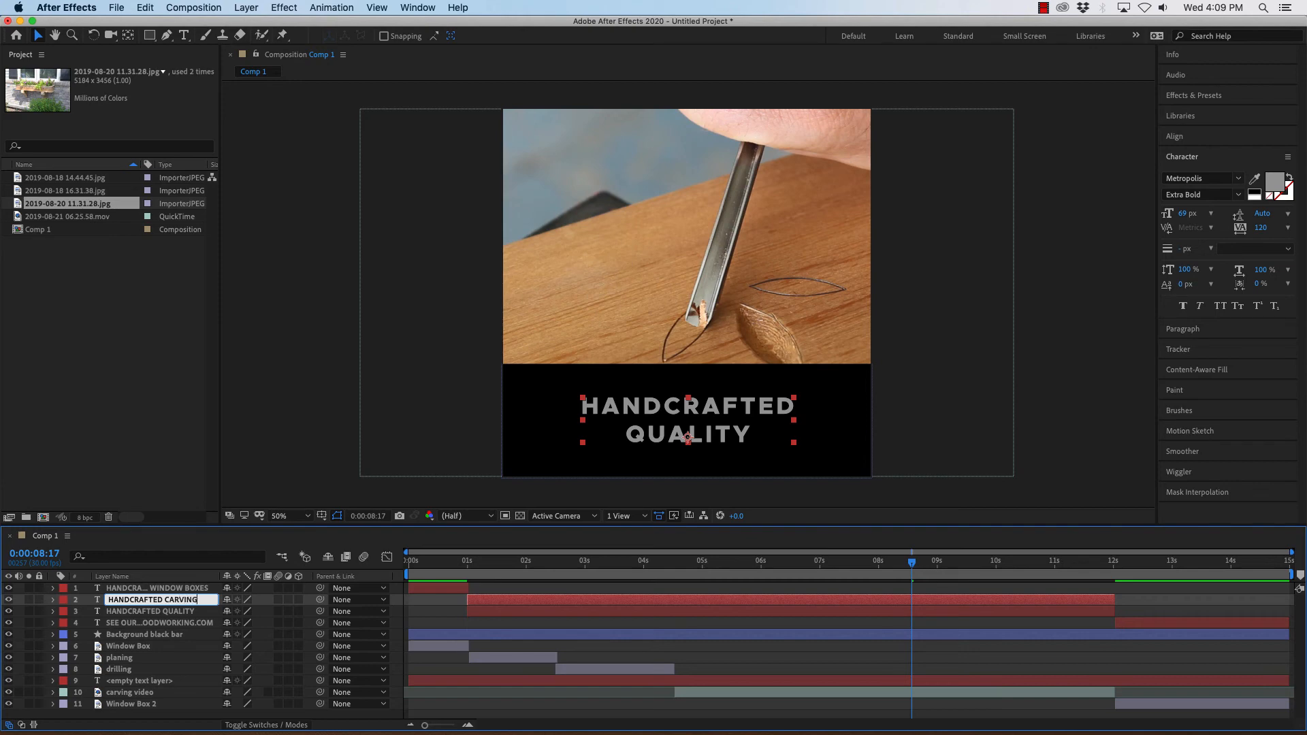
Trim the HANDCRAFTED CARVING layer so it starts at 0:00:04:16, where the carving video begins.
click(552, 599)
drag(910, 558, 676, 574)
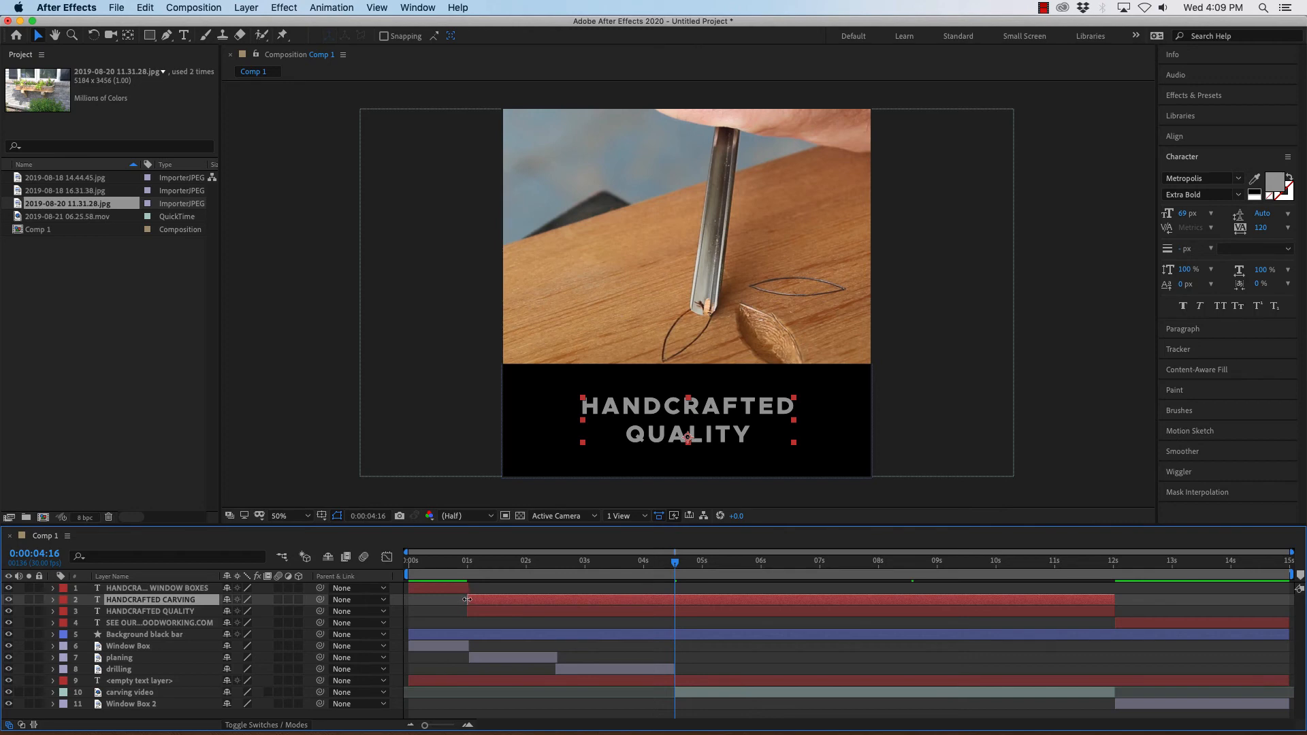
drag(467, 600, 674, 601)
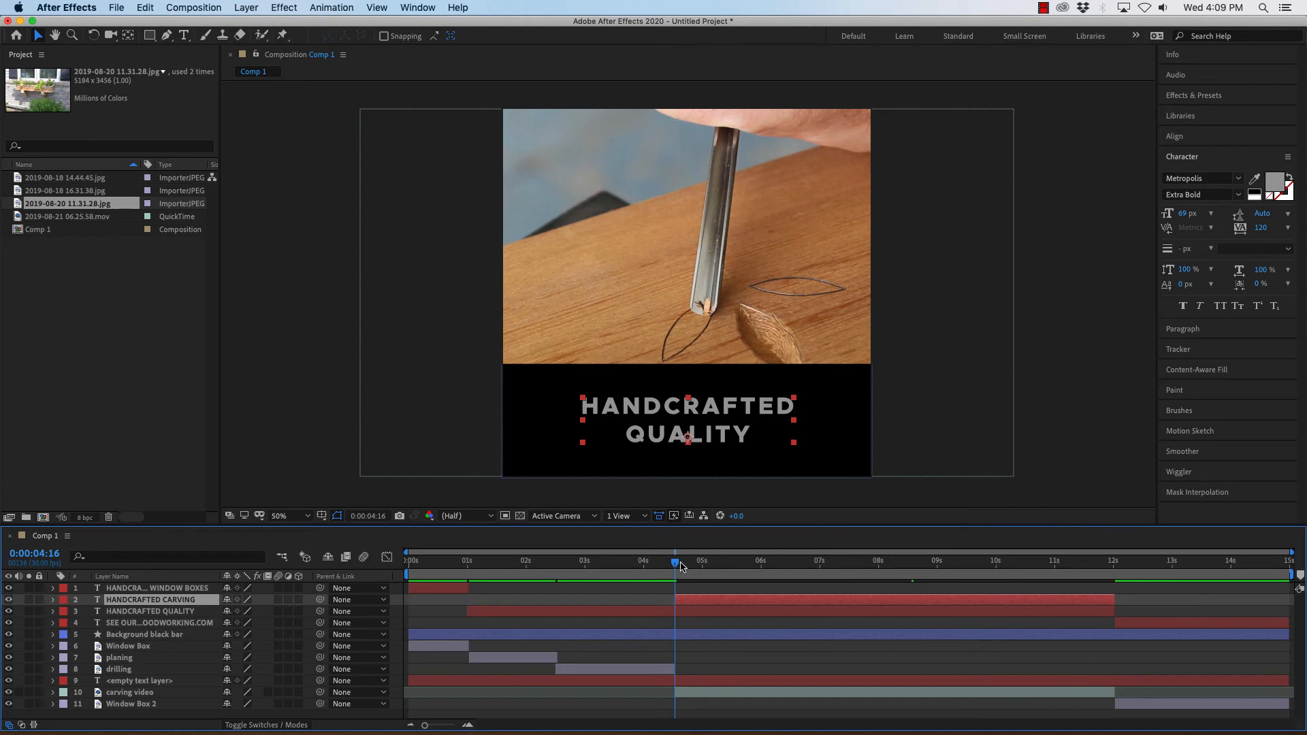
Trim the HANDCRAFTED QUALITY layer so it ends at 0:00:04:16.
mouse_move(678, 573)
mouse_down()
mouse_move(1127, 583)
mouse_move(677, 587)
mouse_up()
click(593, 612)
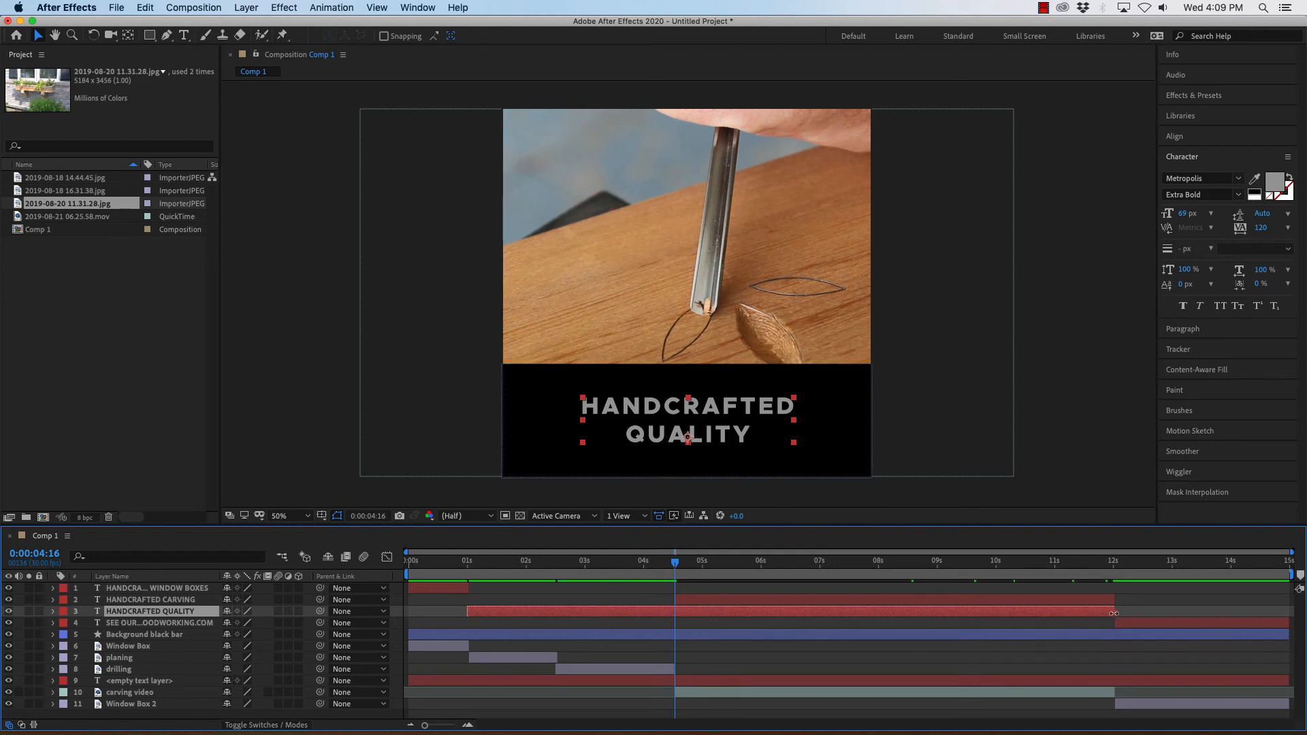
drag(1109, 612, 689, 616)
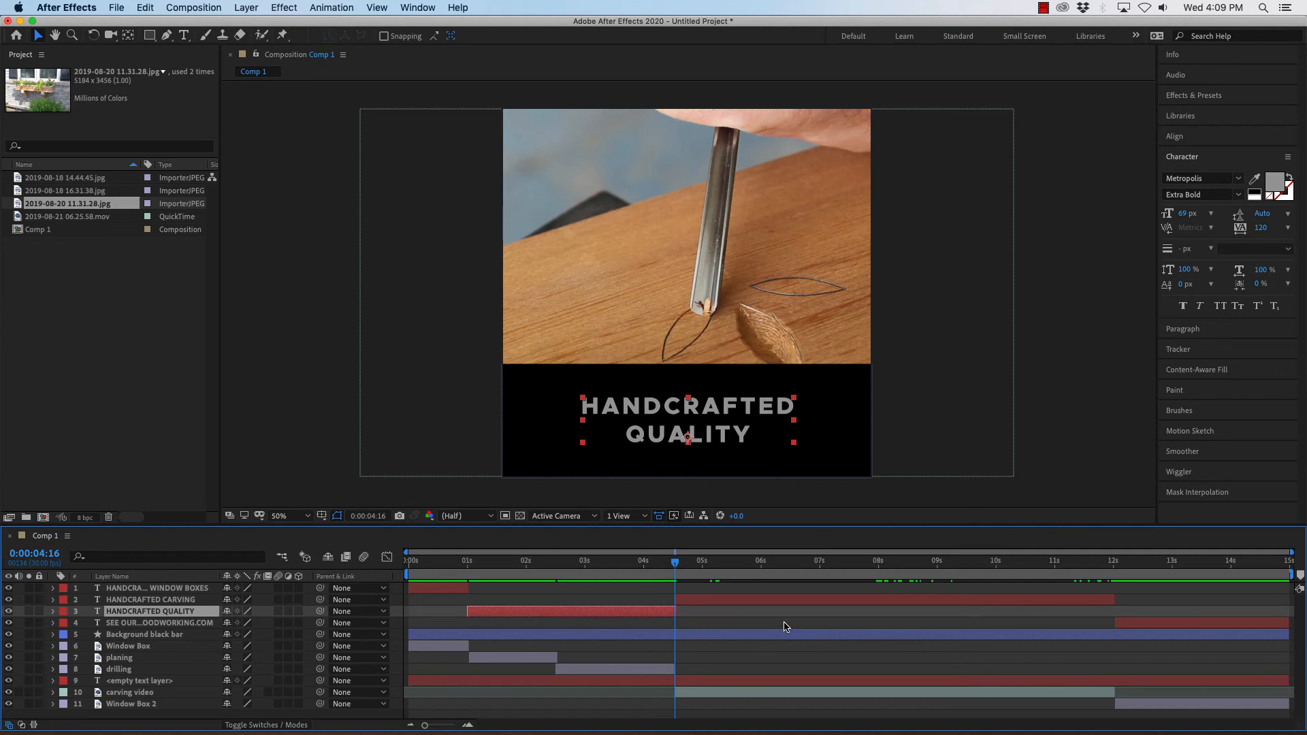
Move the HANDCRAFTED CARVING layer below HANDCRAFTED QUALITY in the layer stack.
drag(676, 567, 712, 582)
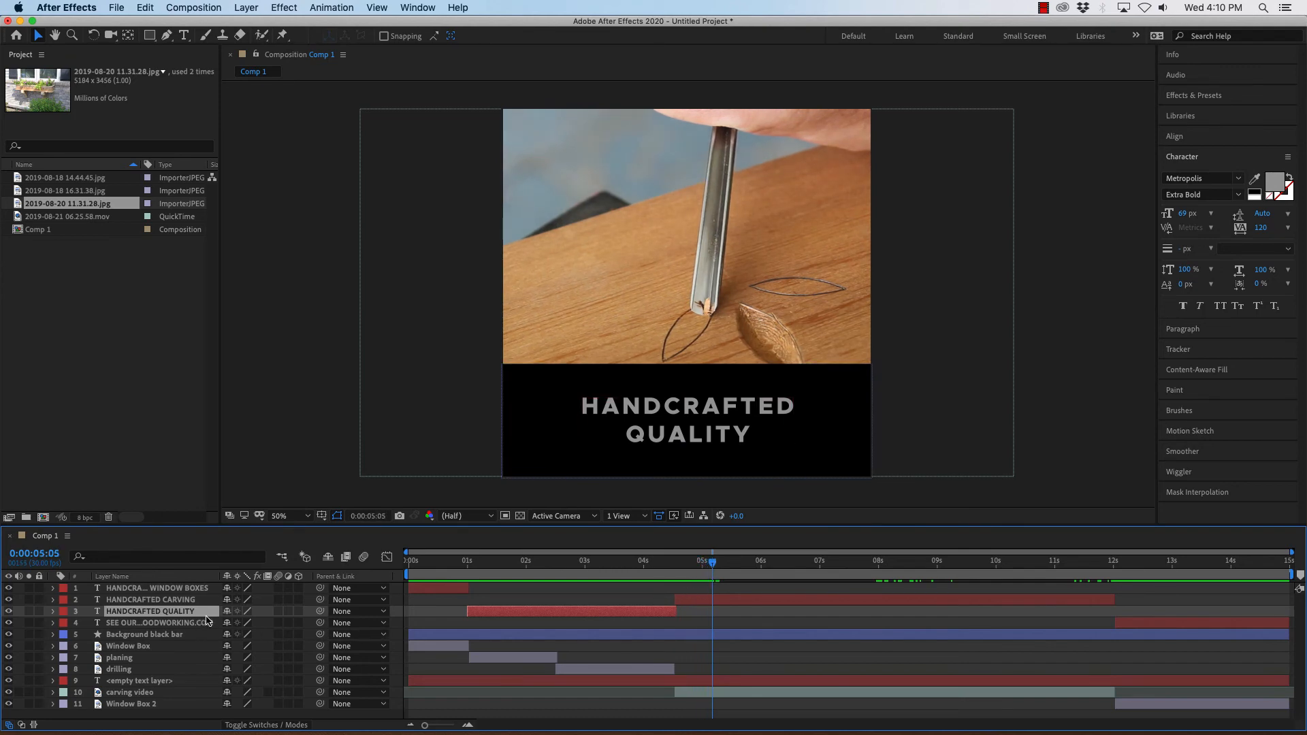
click(696, 603)
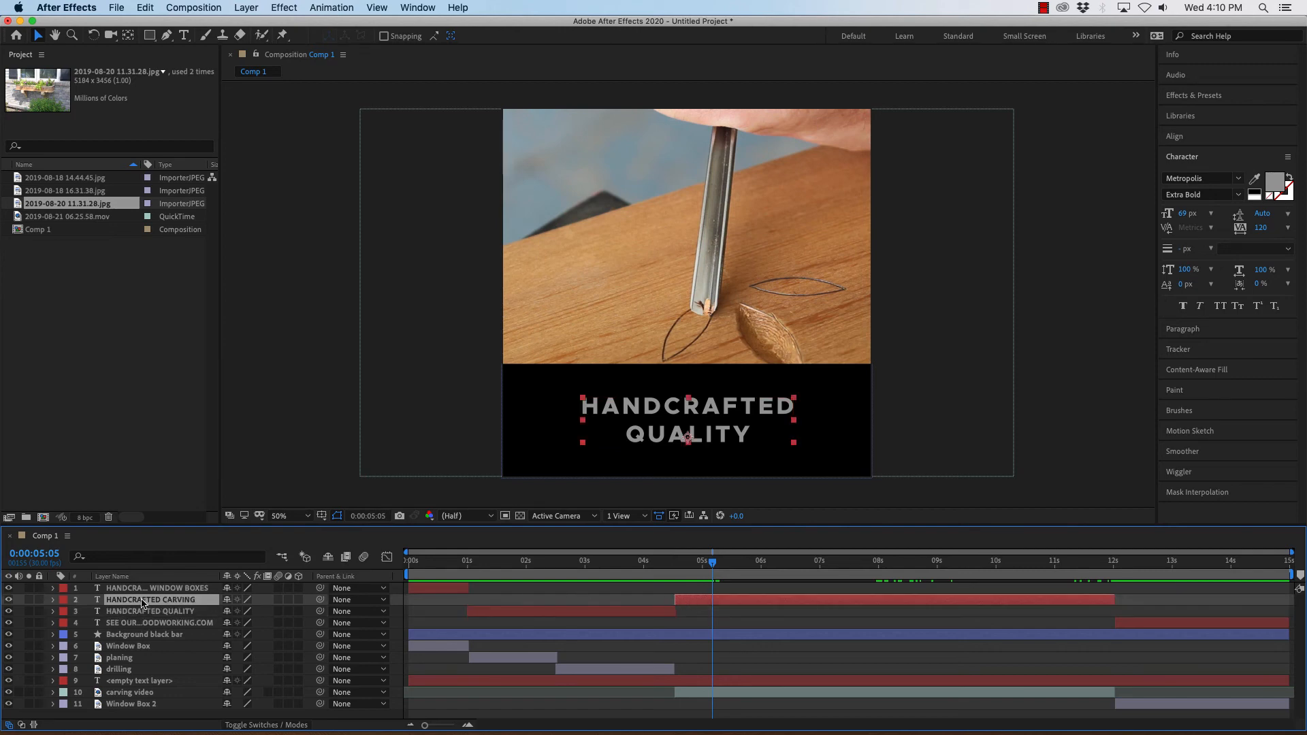
drag(143, 603, 146, 617)
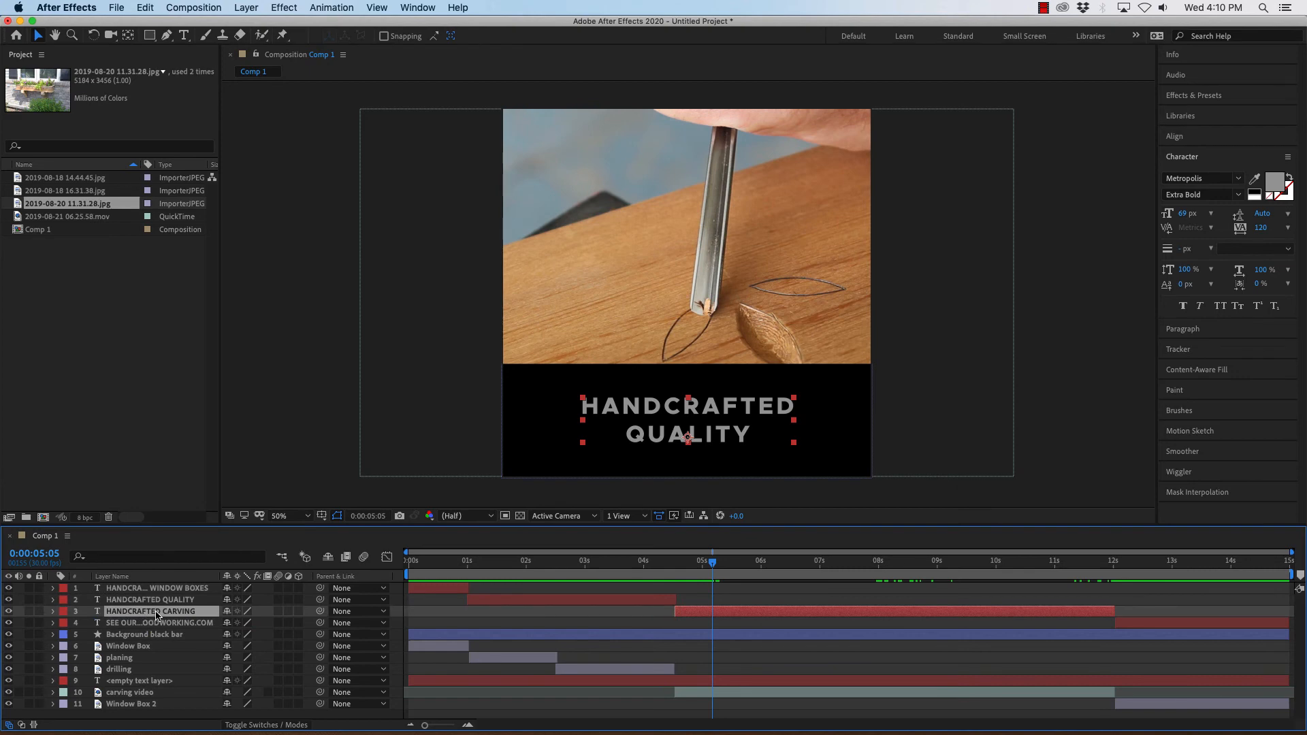
Change the duplicated text's second line from QUALITY to CARVING.
double_click(156, 615)
click(755, 439)
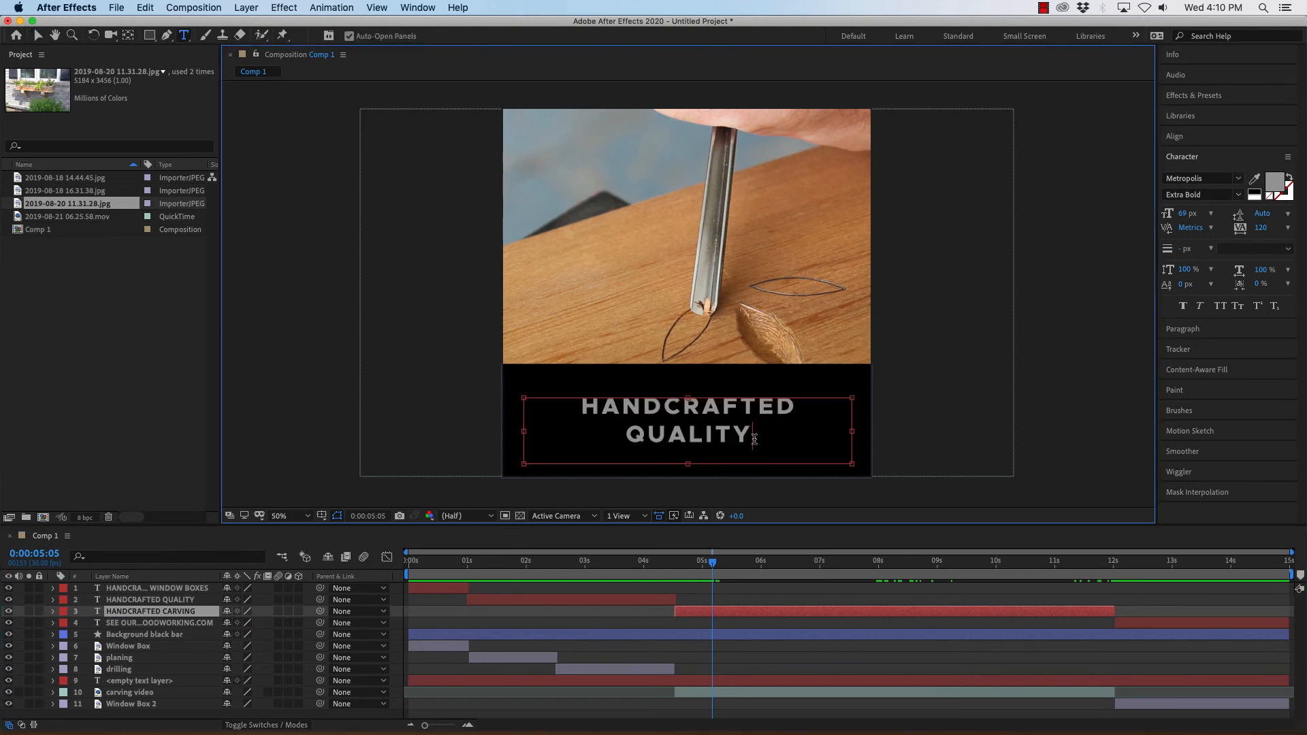
key(BackSpace)
key(BackSpace)
key(BackSpace)
key(BackSpace)
key(BackSpace)
key(BackSpace)
key(BackSpace)
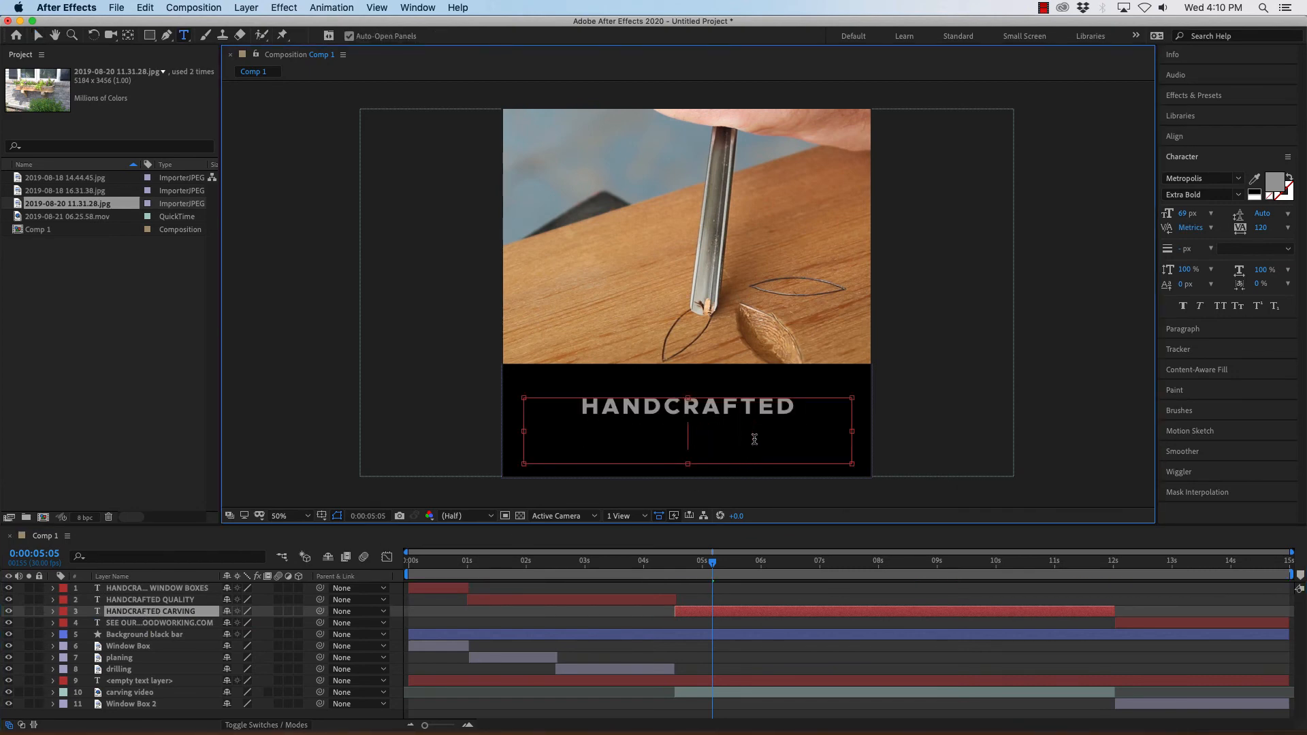
text(CARVING)
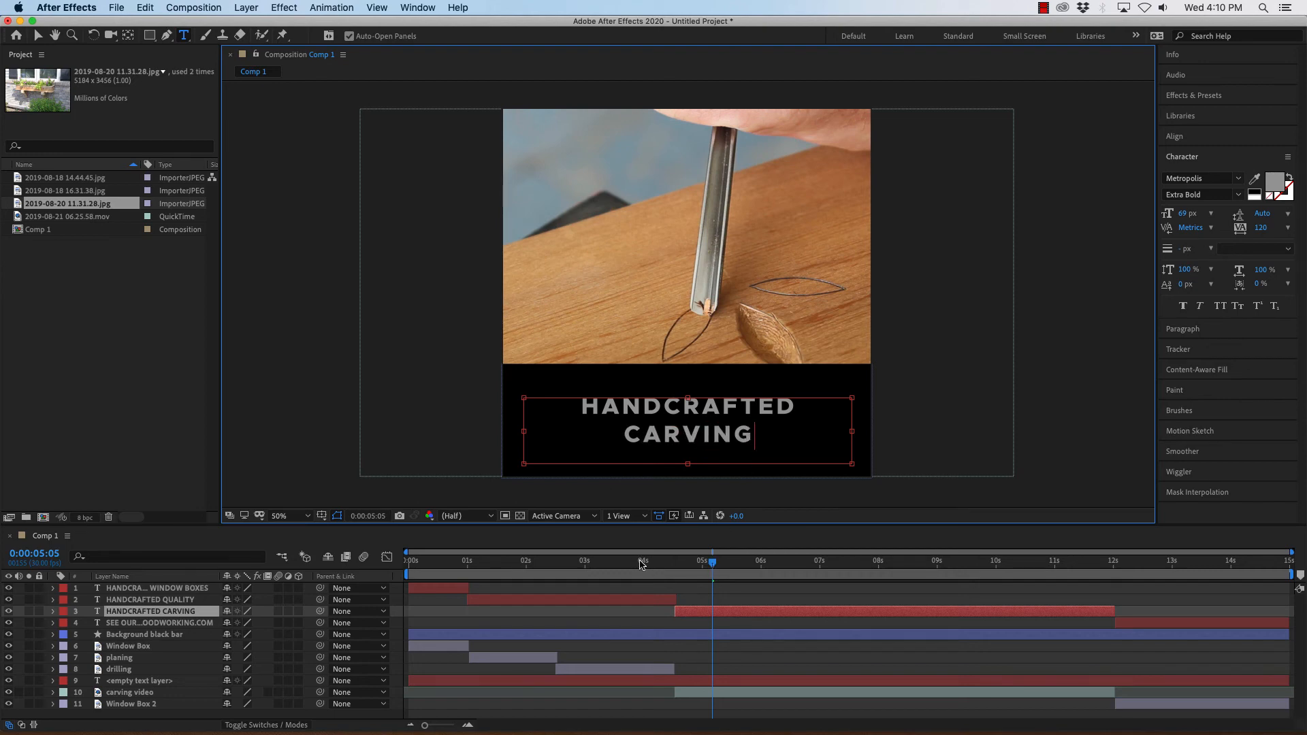
click(238, 548)
click(280, 470)
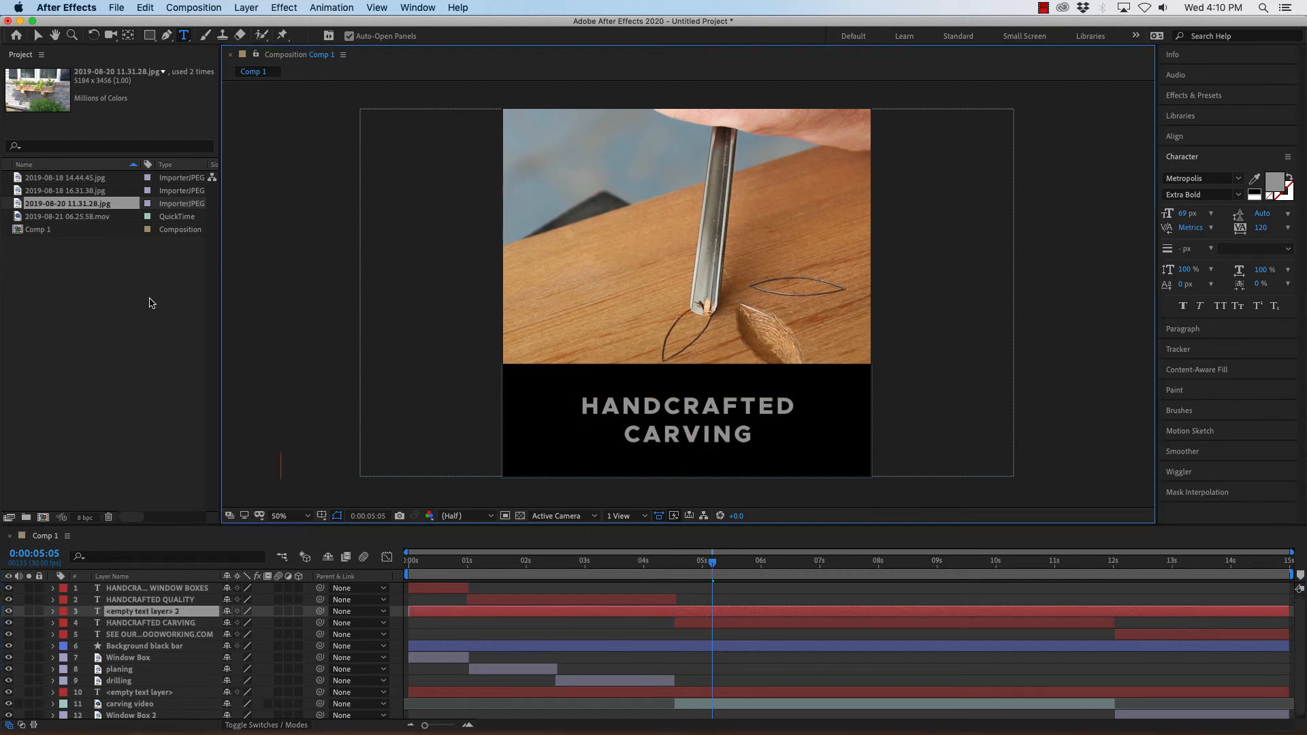
key(super+z)
key(super+z)
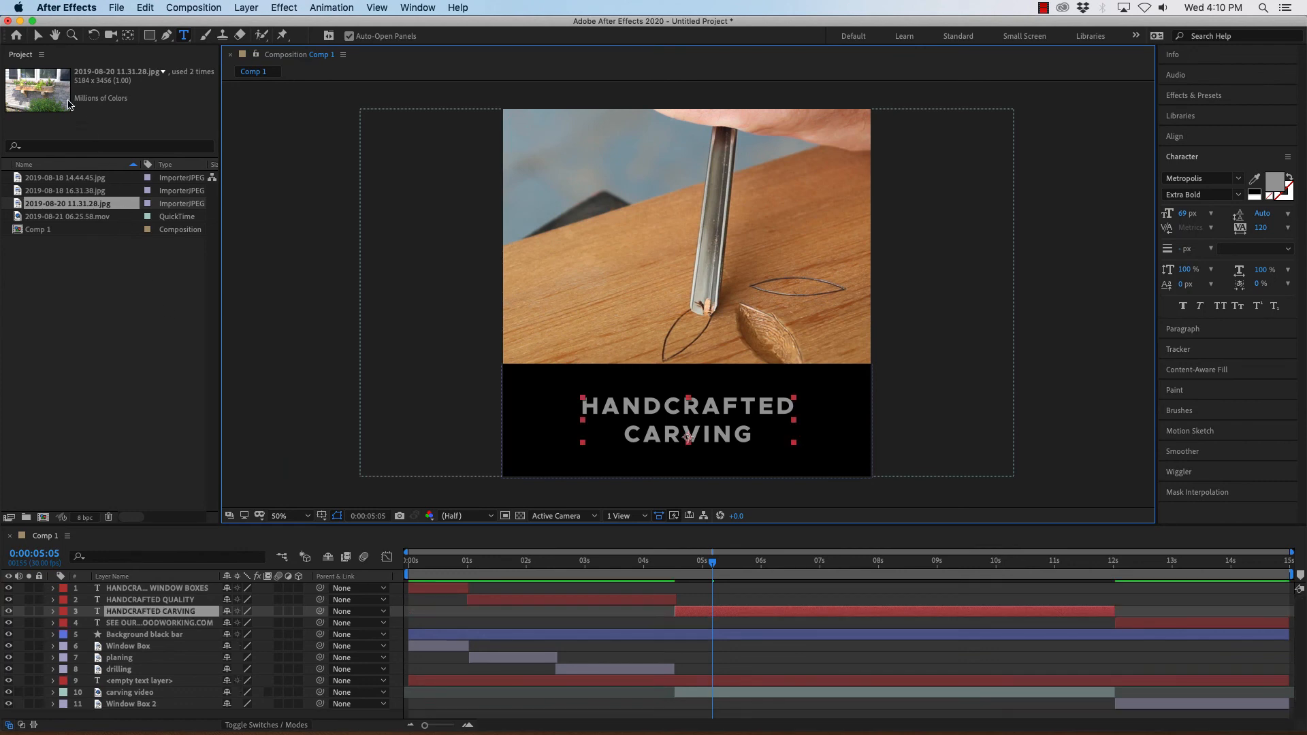
Correct "HANCRAFTED" to "HANDCRAFTED" in the website text layer.
click(37, 35)
drag(723, 569, 1135, 566)
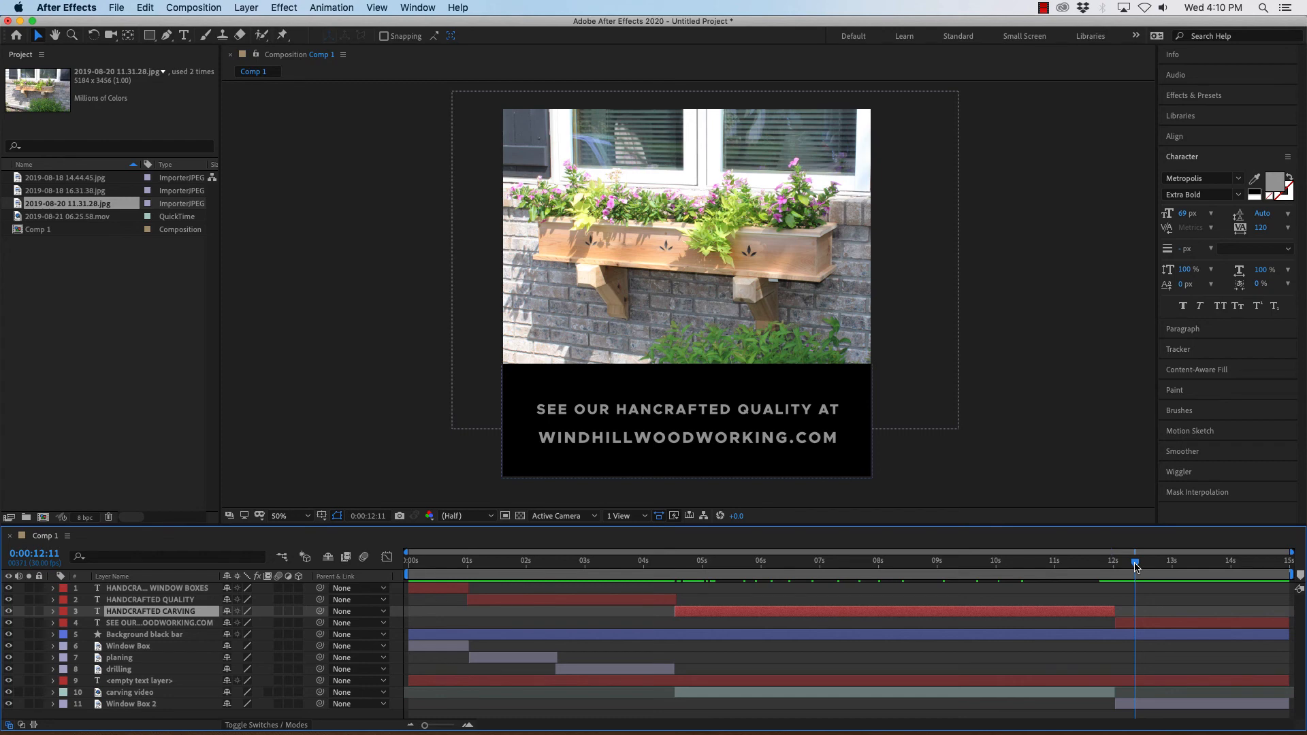
drag(1136, 567, 1140, 564)
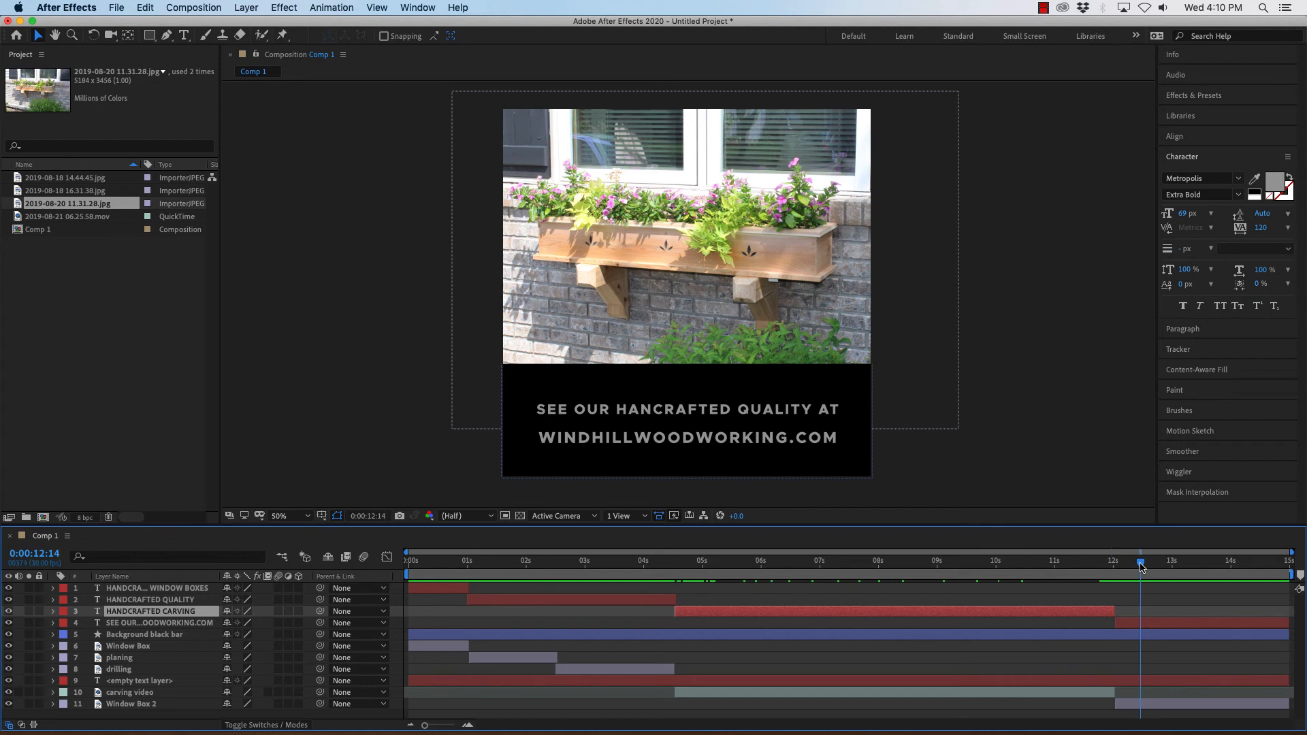
double_click(179, 623)
click(657, 411)
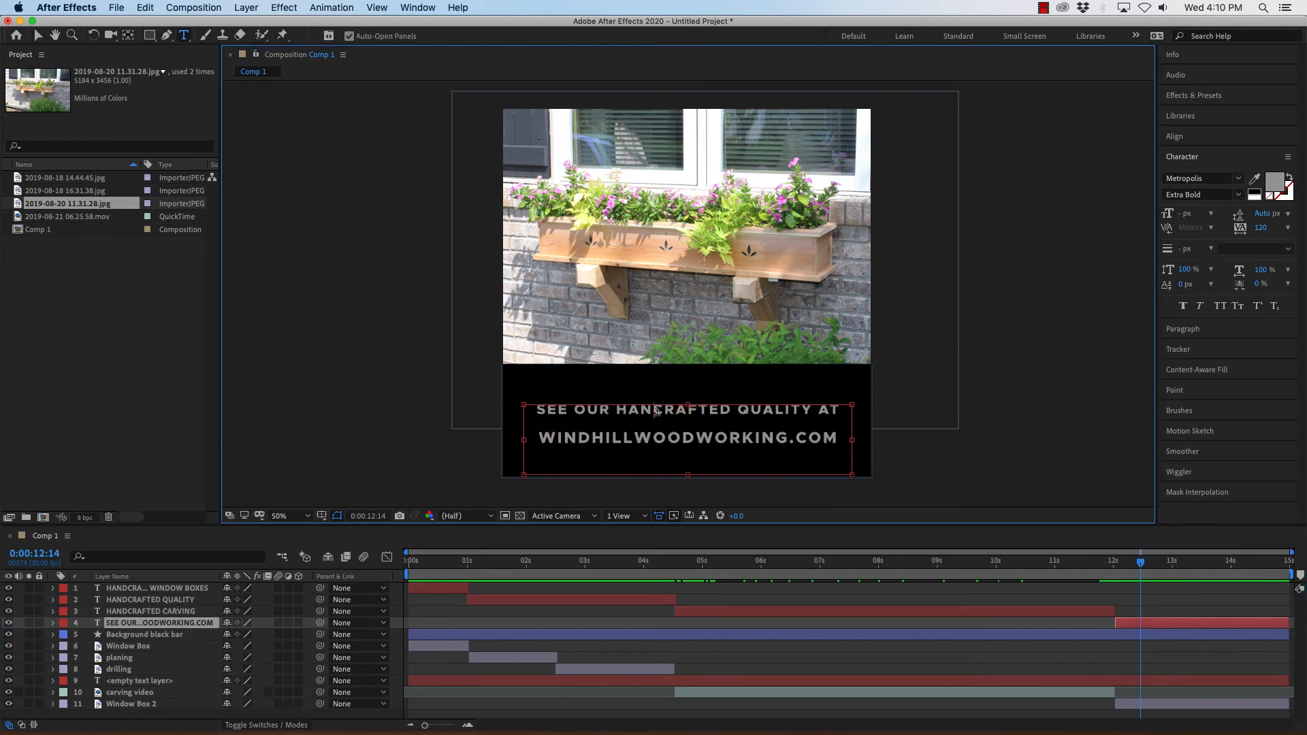
text(D)
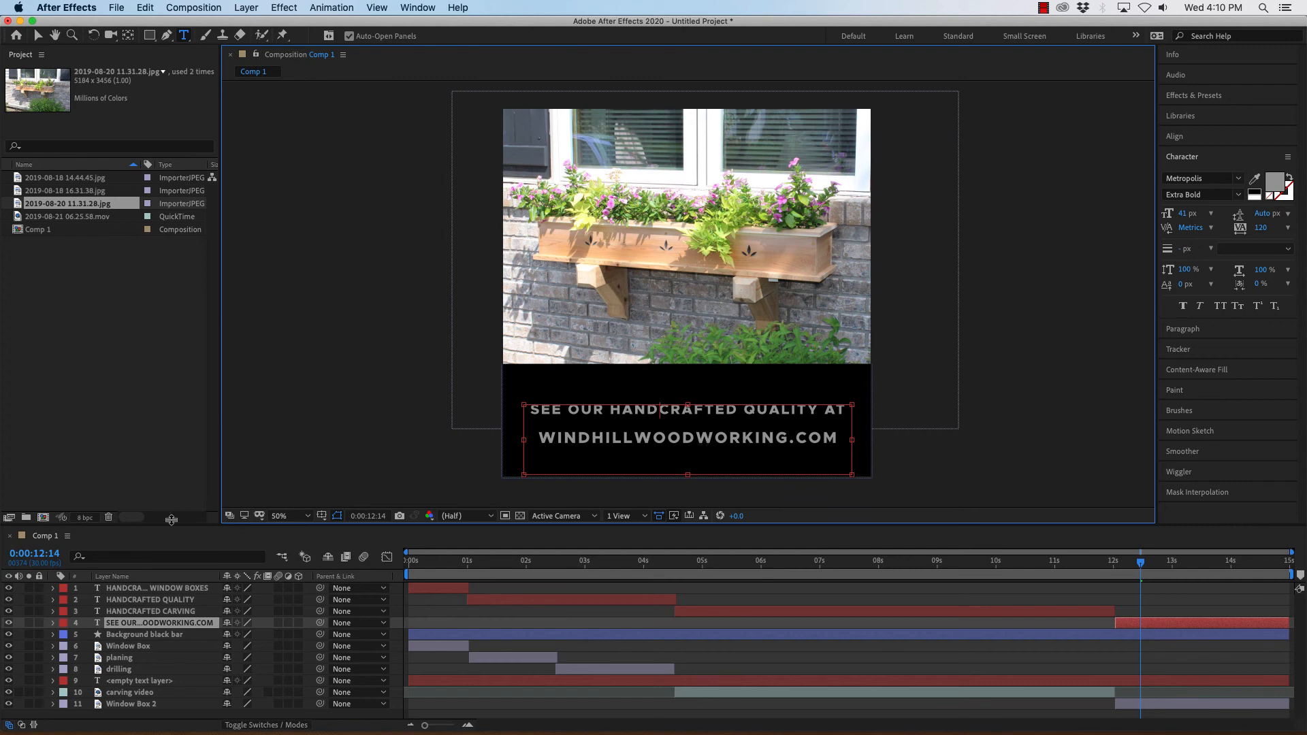
click(38, 35)
click(302, 304)
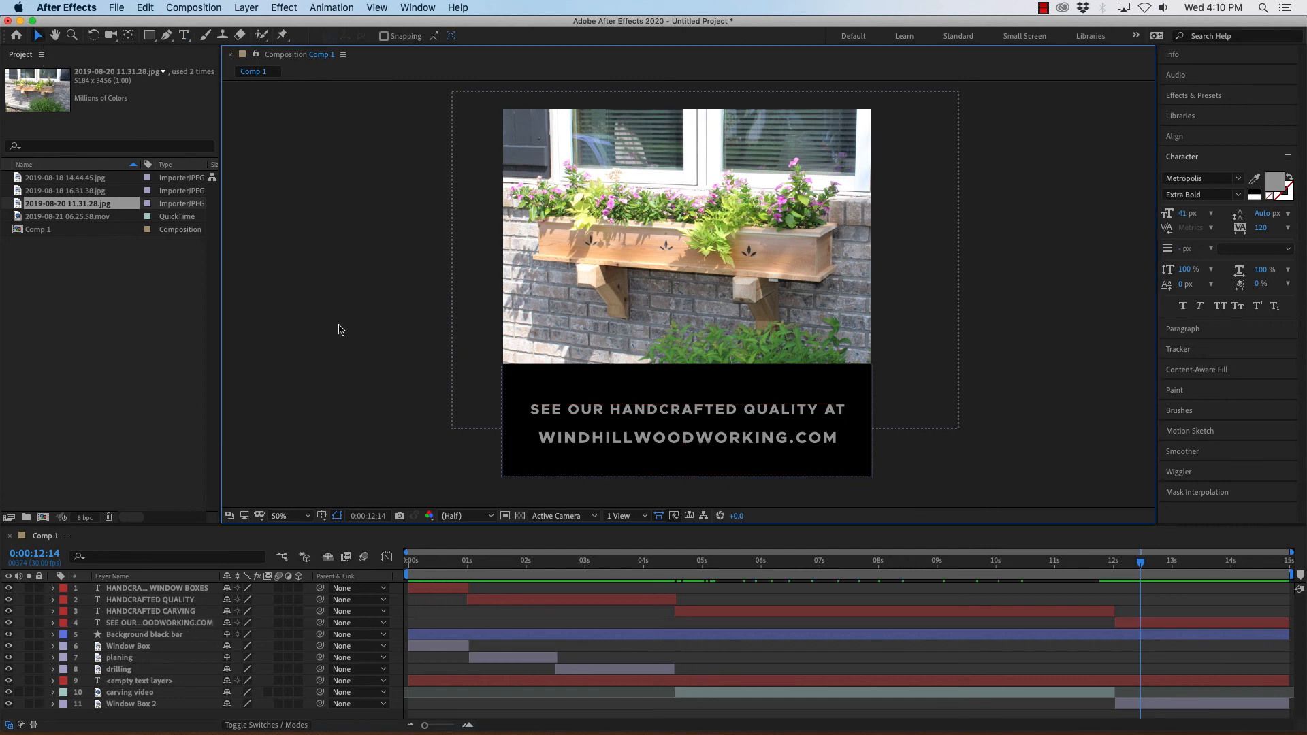
Play back the composition from the beginning to review the animation.
click(1143, 565)
drag(1163, 566, 410, 562)
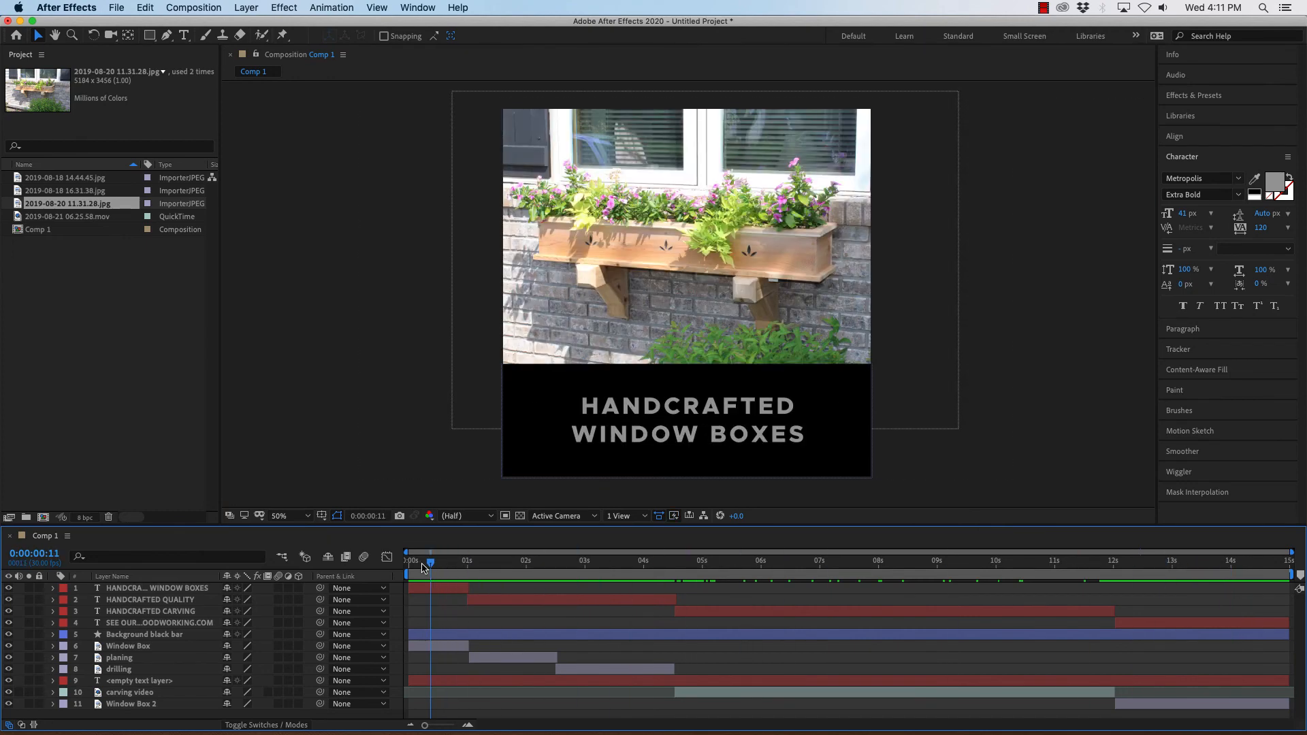
key(space)
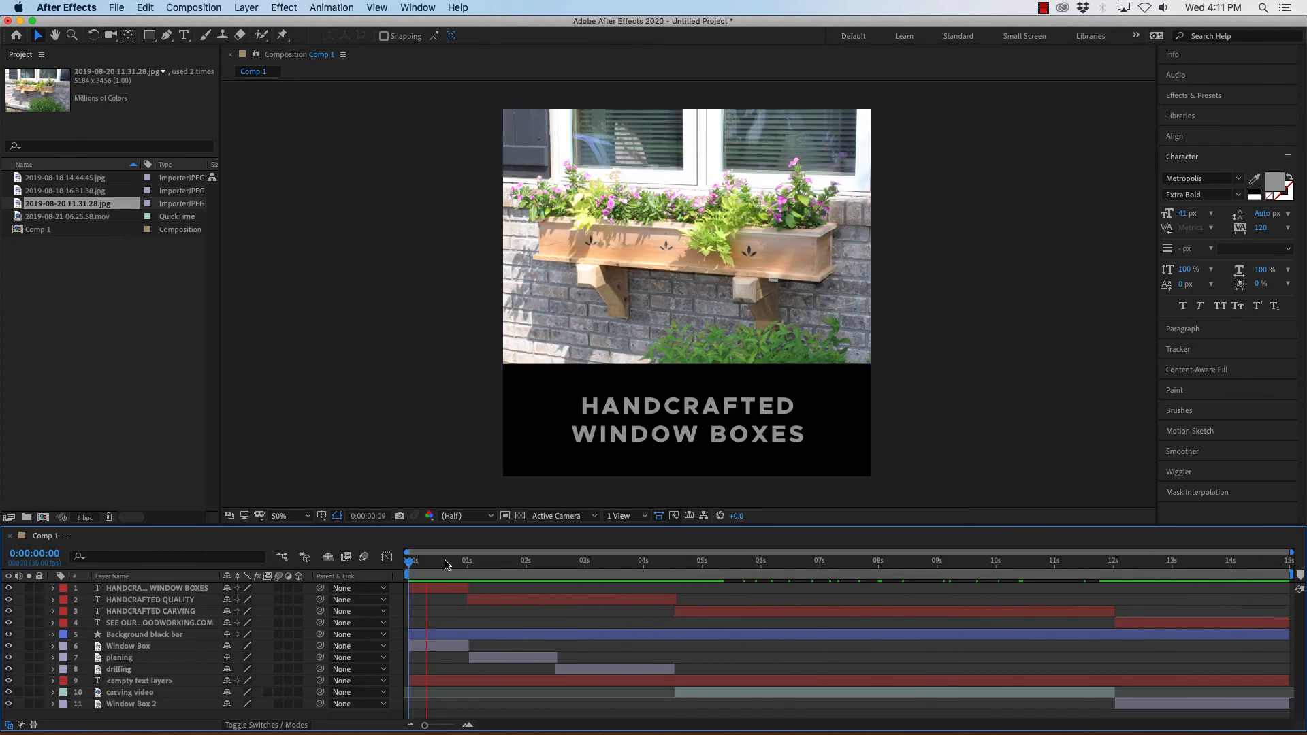
key(space)
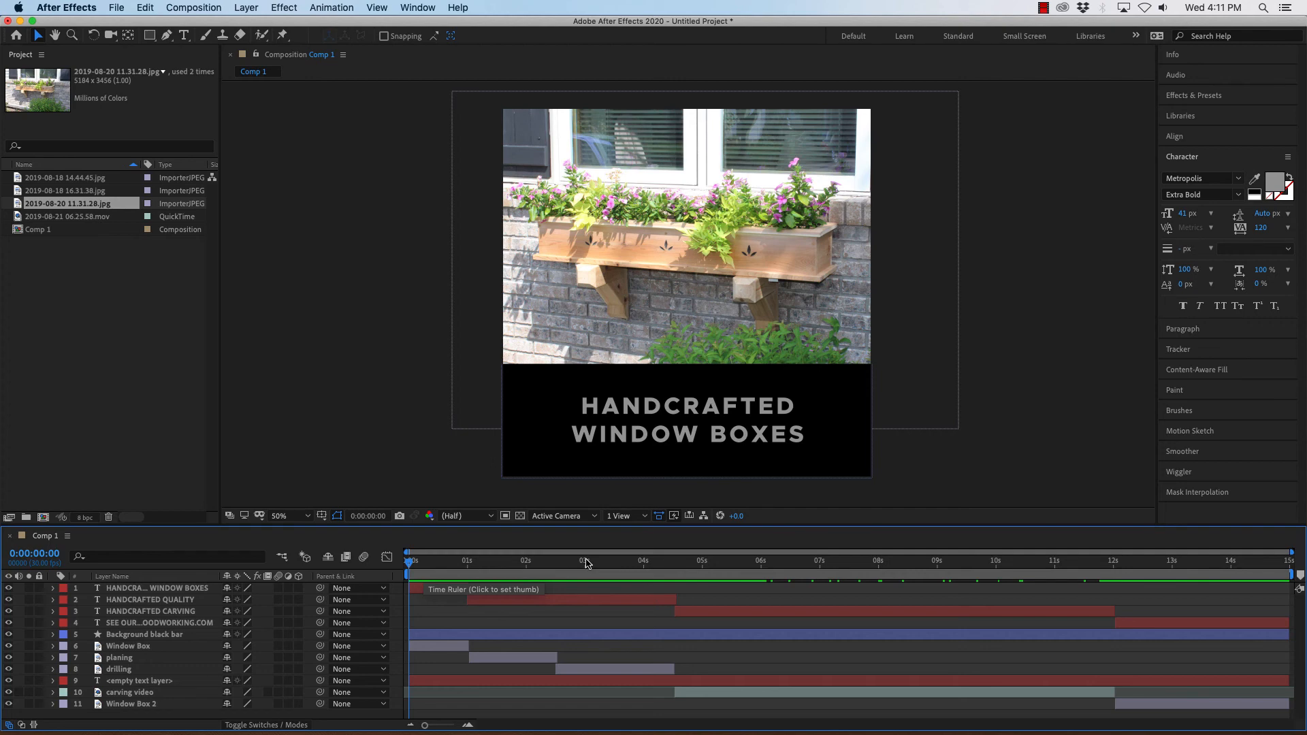
key(space)
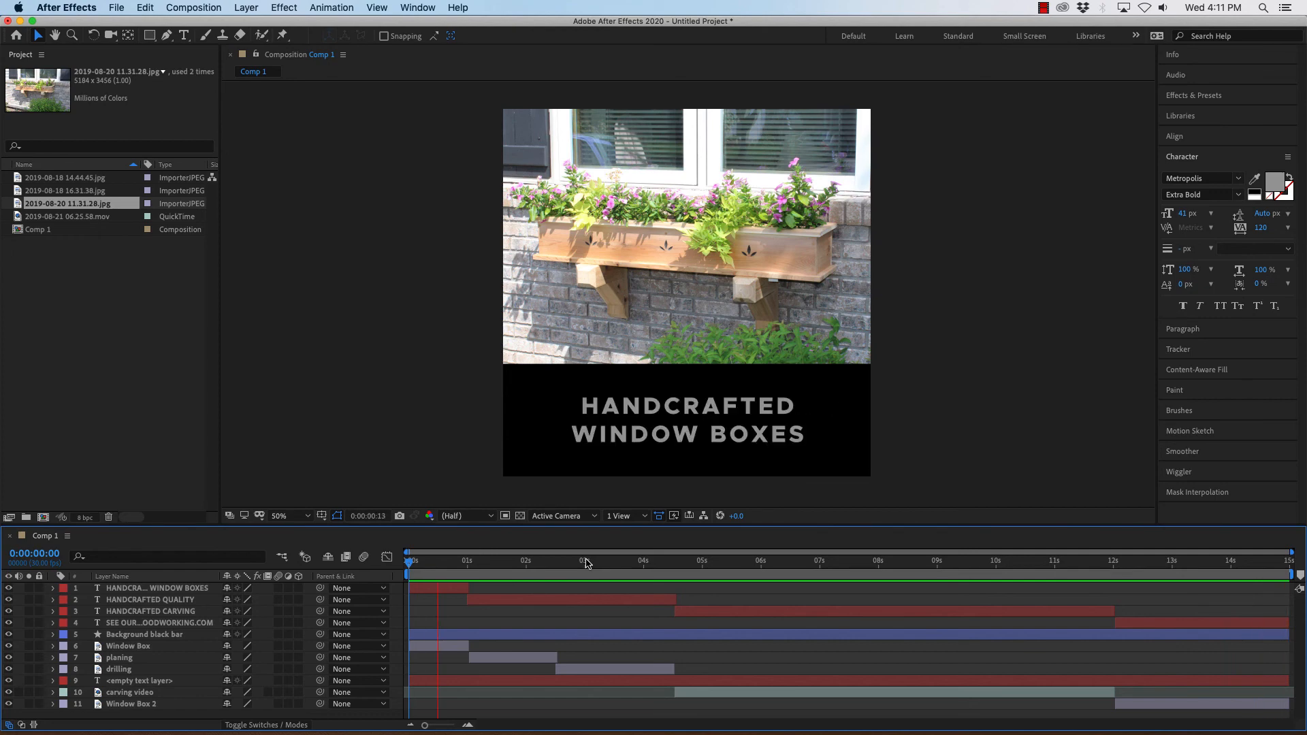
Review the composition by playing and scrubbing the timeline from its end back to the start.
key(space)
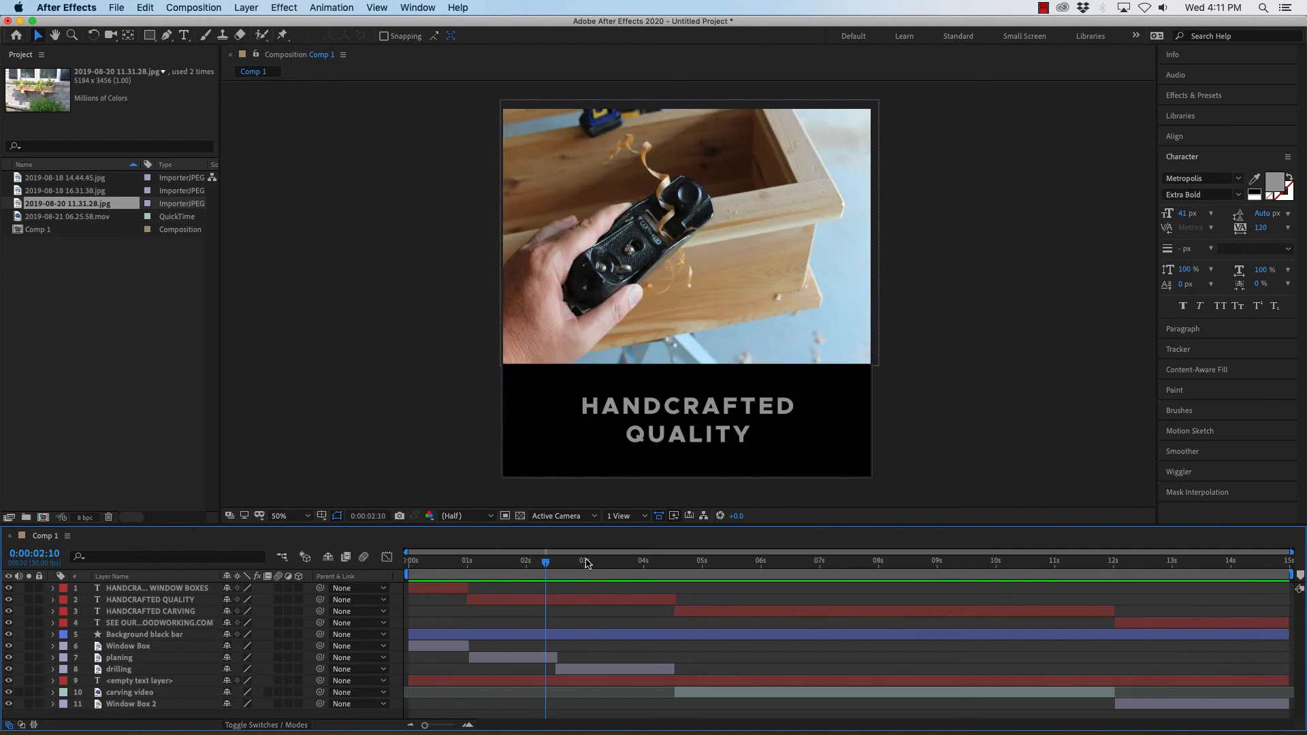
drag(1243, 567, 1295, 565)
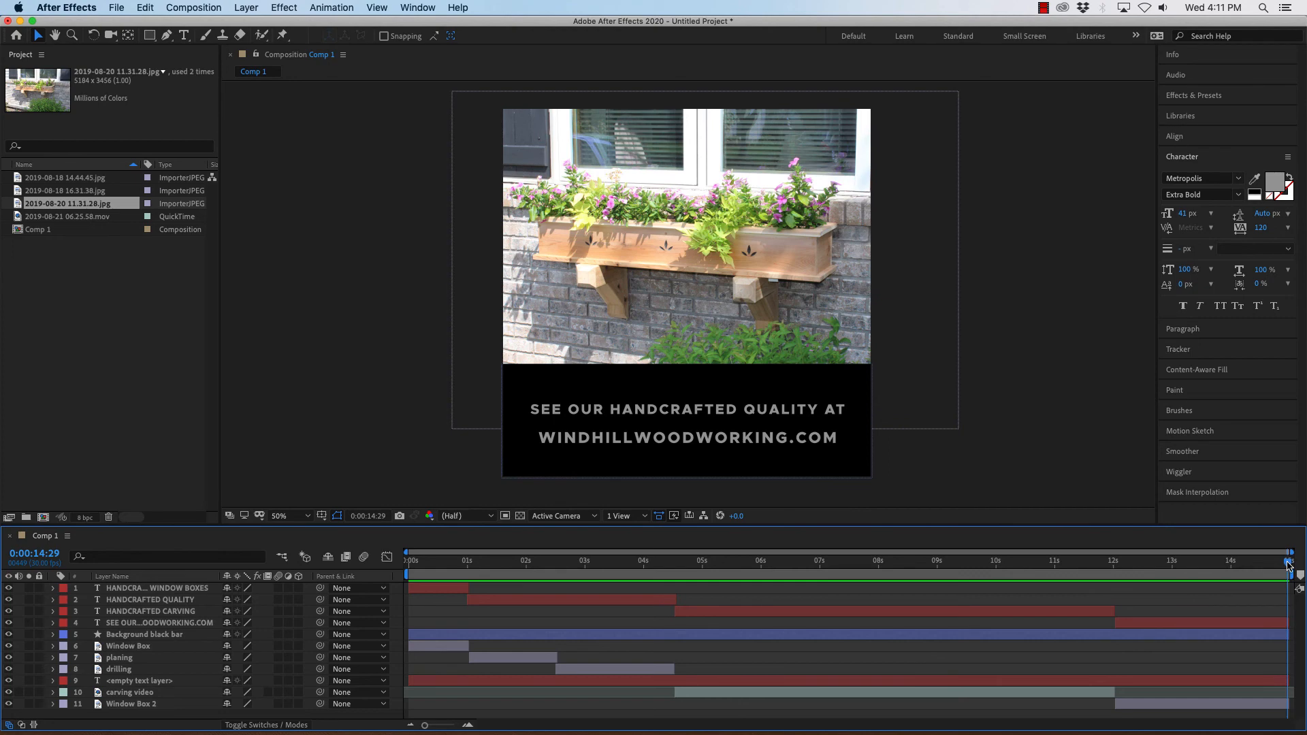
drag(1289, 565, 407, 555)
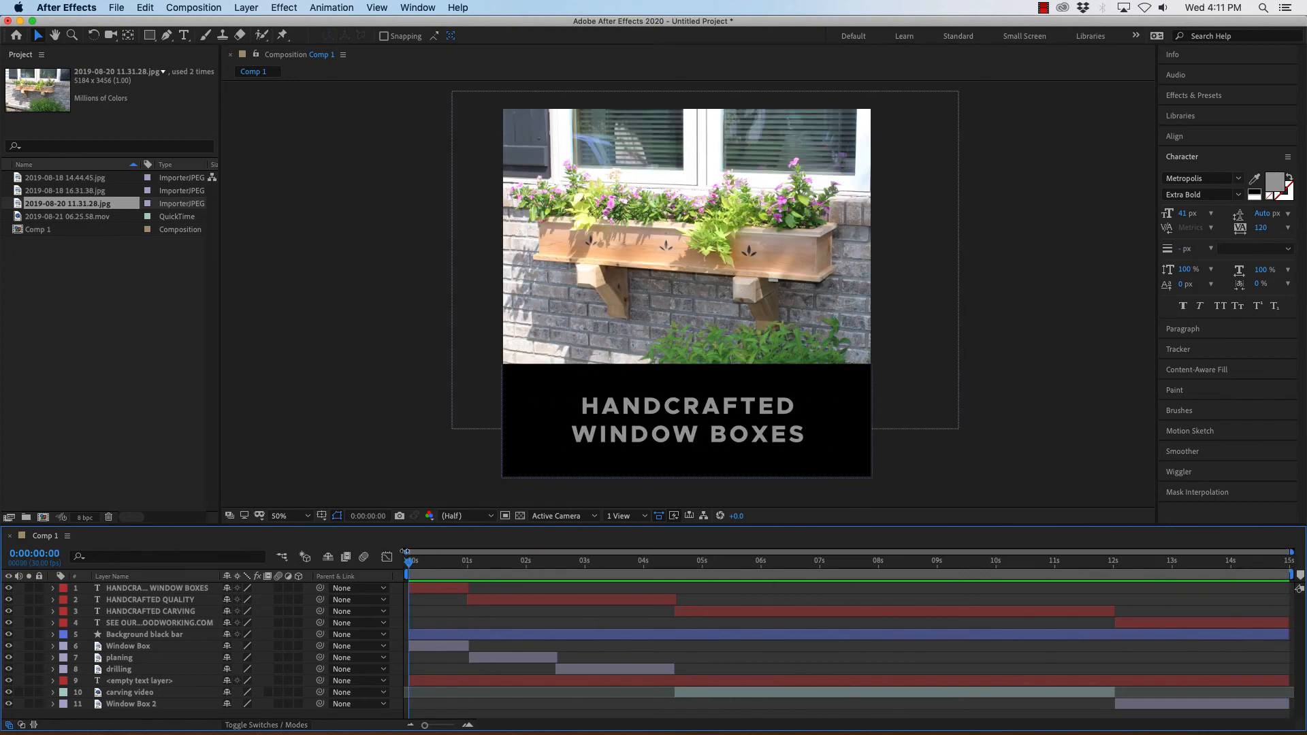
scroll(333, 414, down, 3)
scroll(342, 412, up, 1)
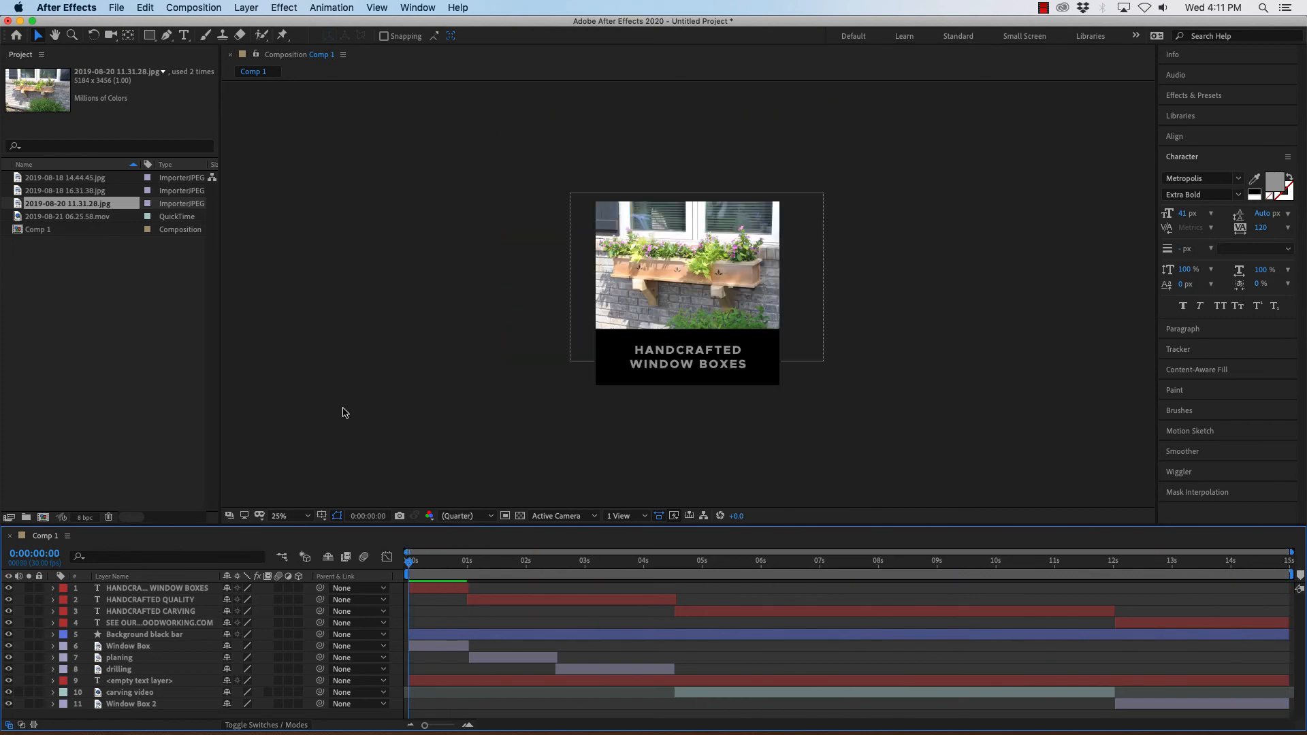
scroll(343, 412, up, 4)
scroll(343, 412, down, 4)
scroll(344, 413, up, 2)
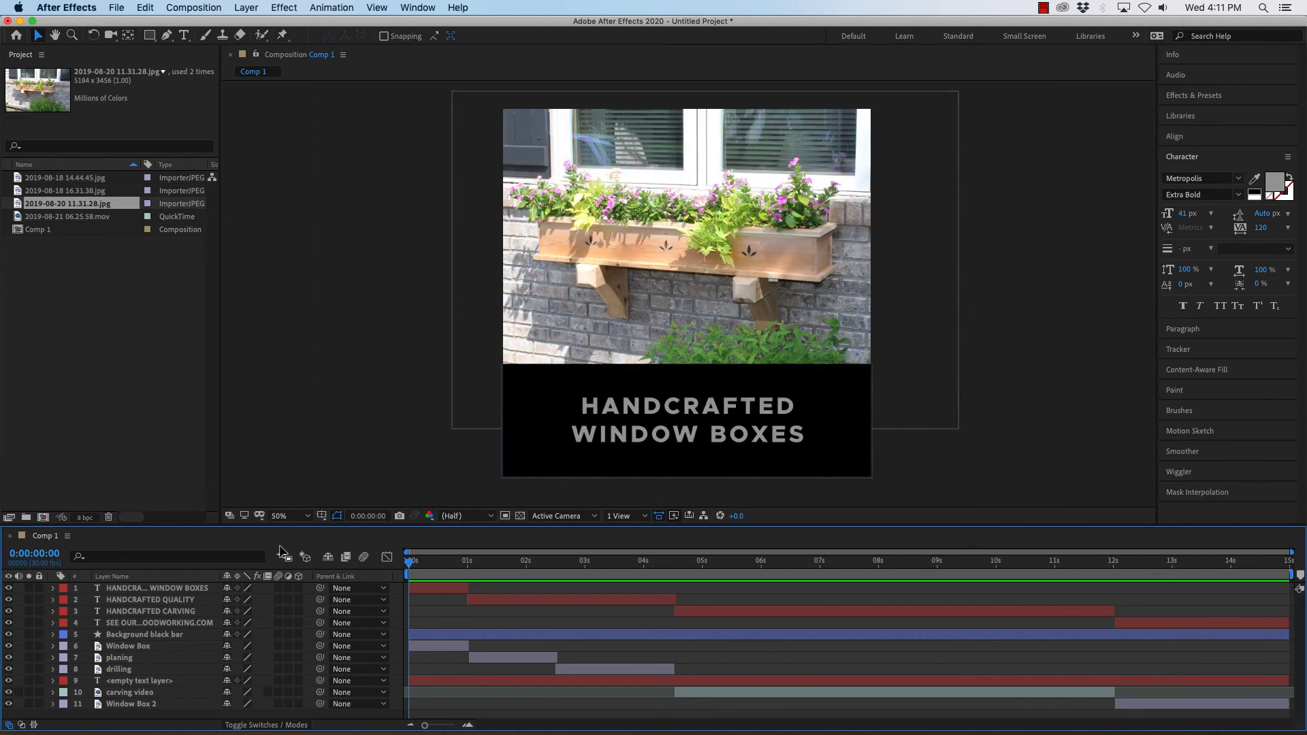
drag(278, 525, 279, 483)
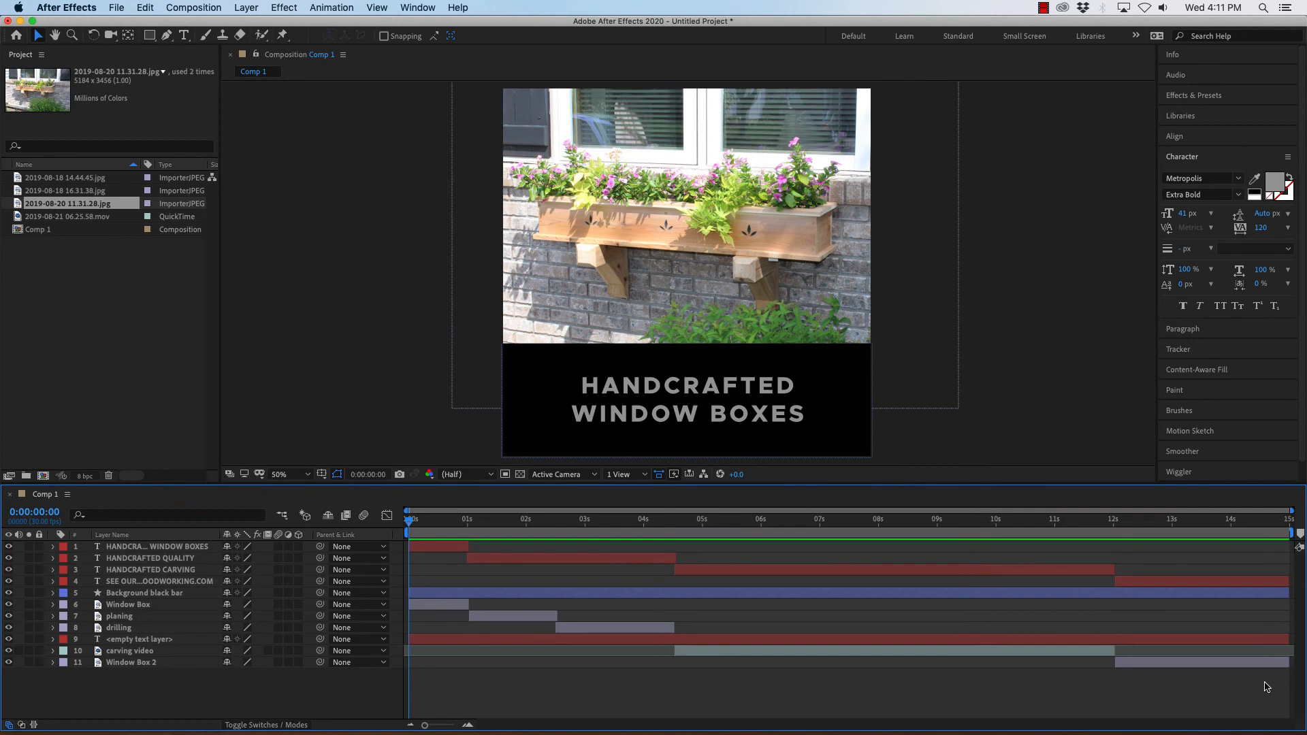
Switch to Chrome and open bensound.com in a new tab.
mouse_move(280, 724)
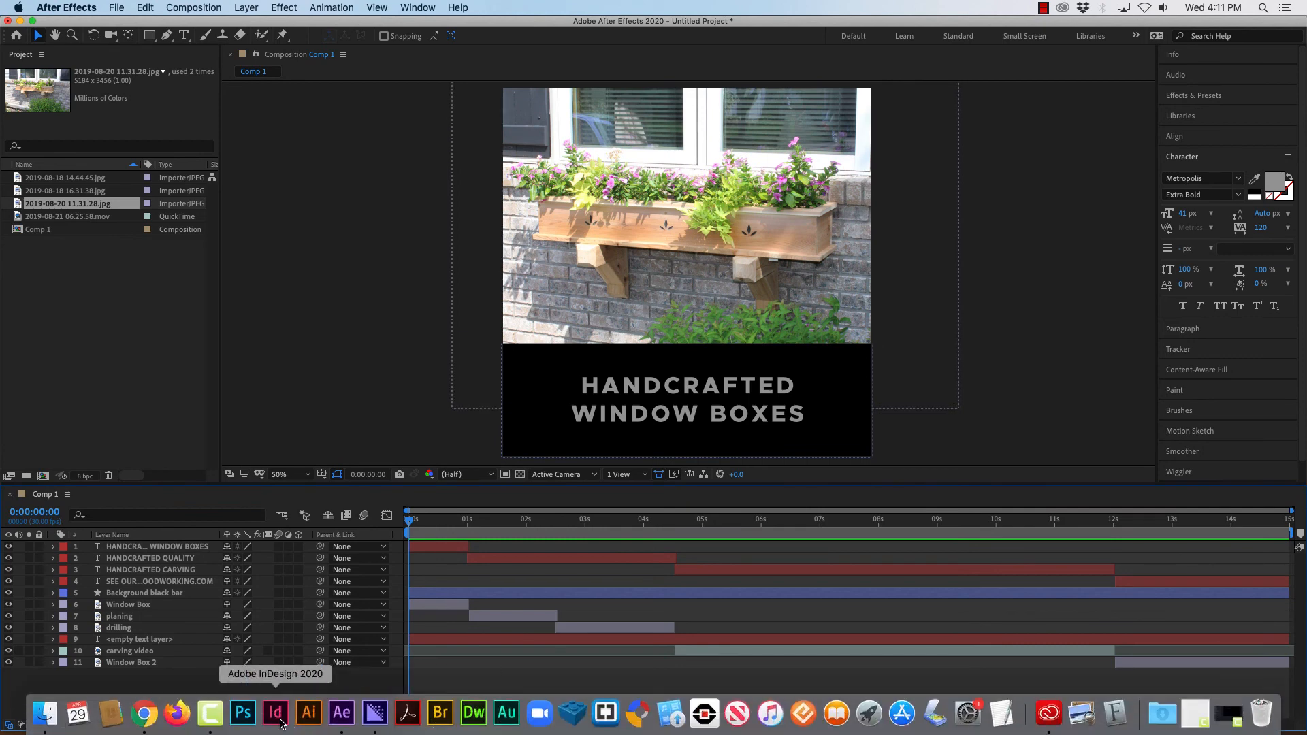
click(144, 718)
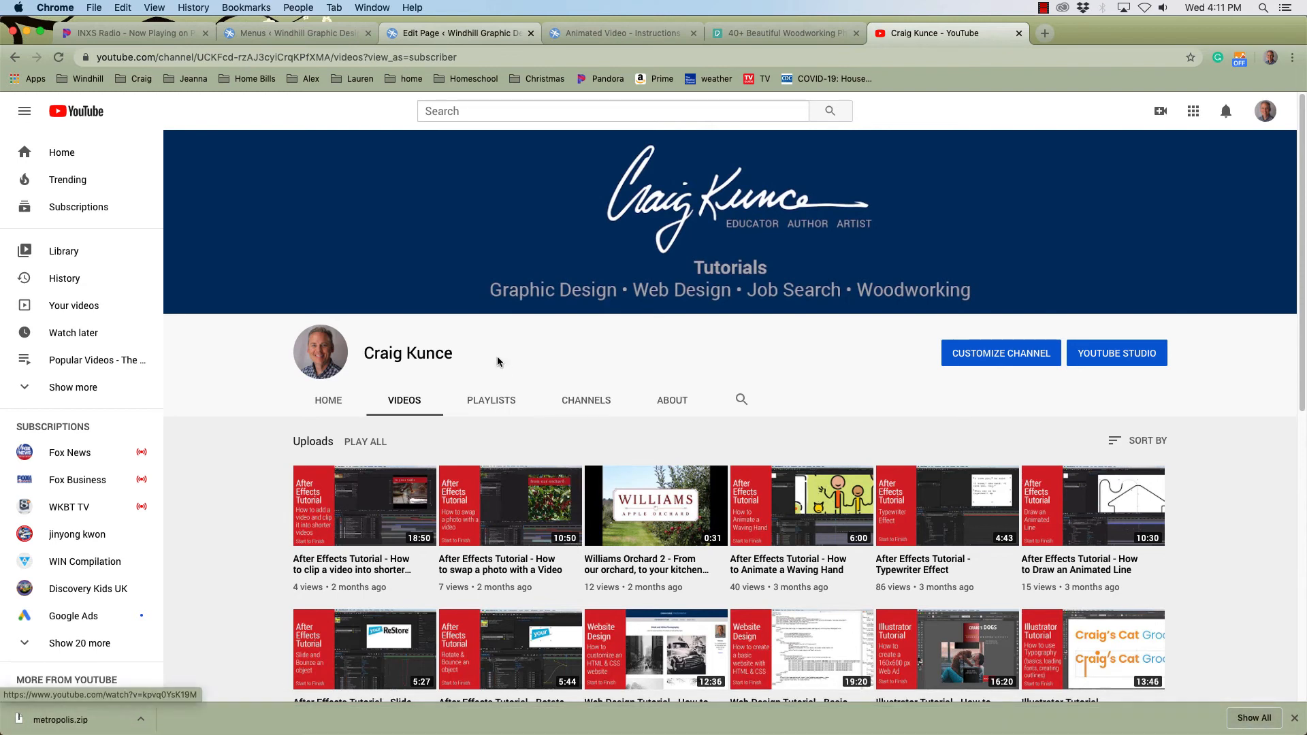
key(super+t)
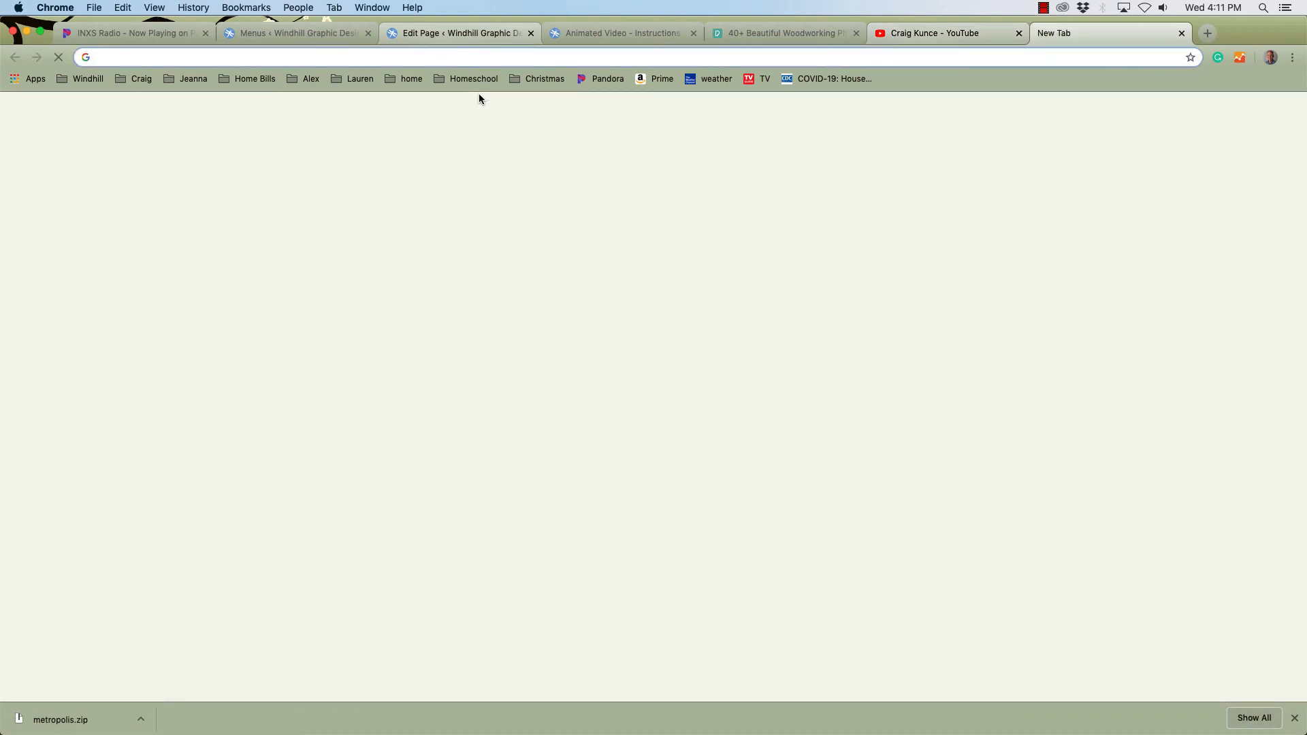
text(bensoundc)
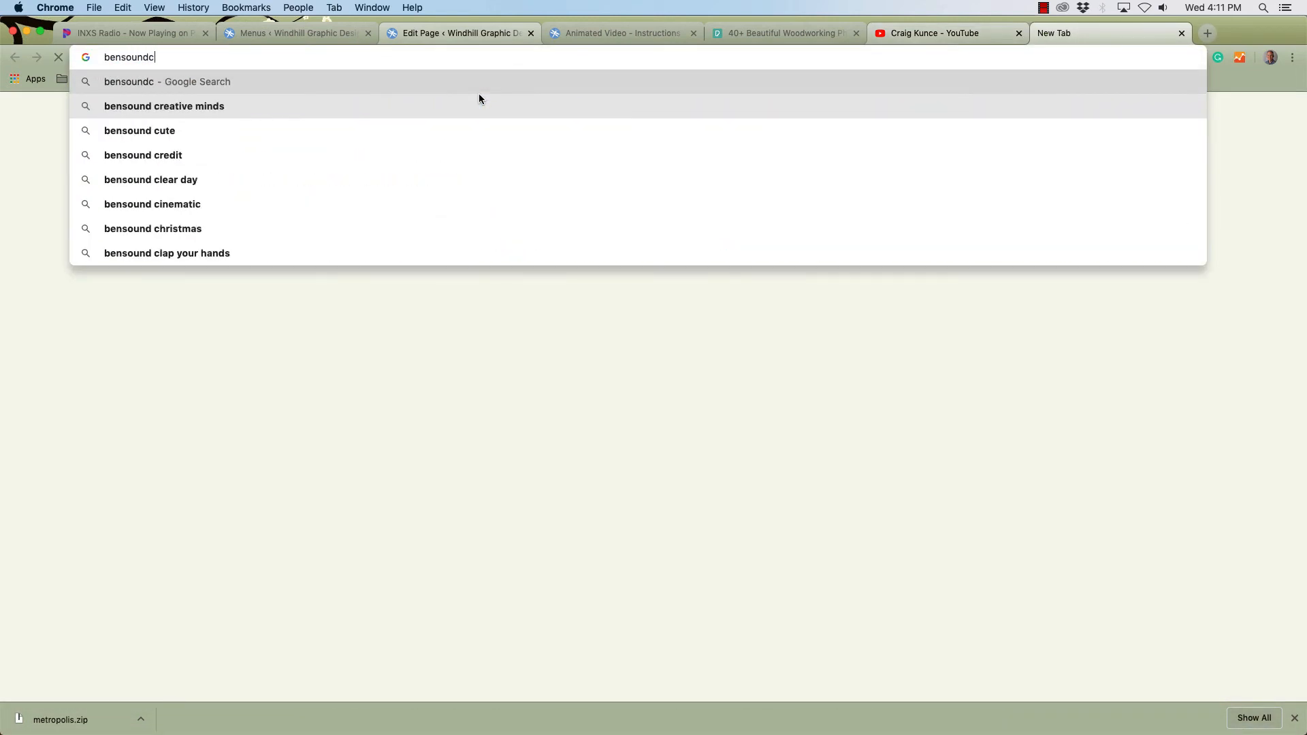
key(BackSpace)
text(.com)
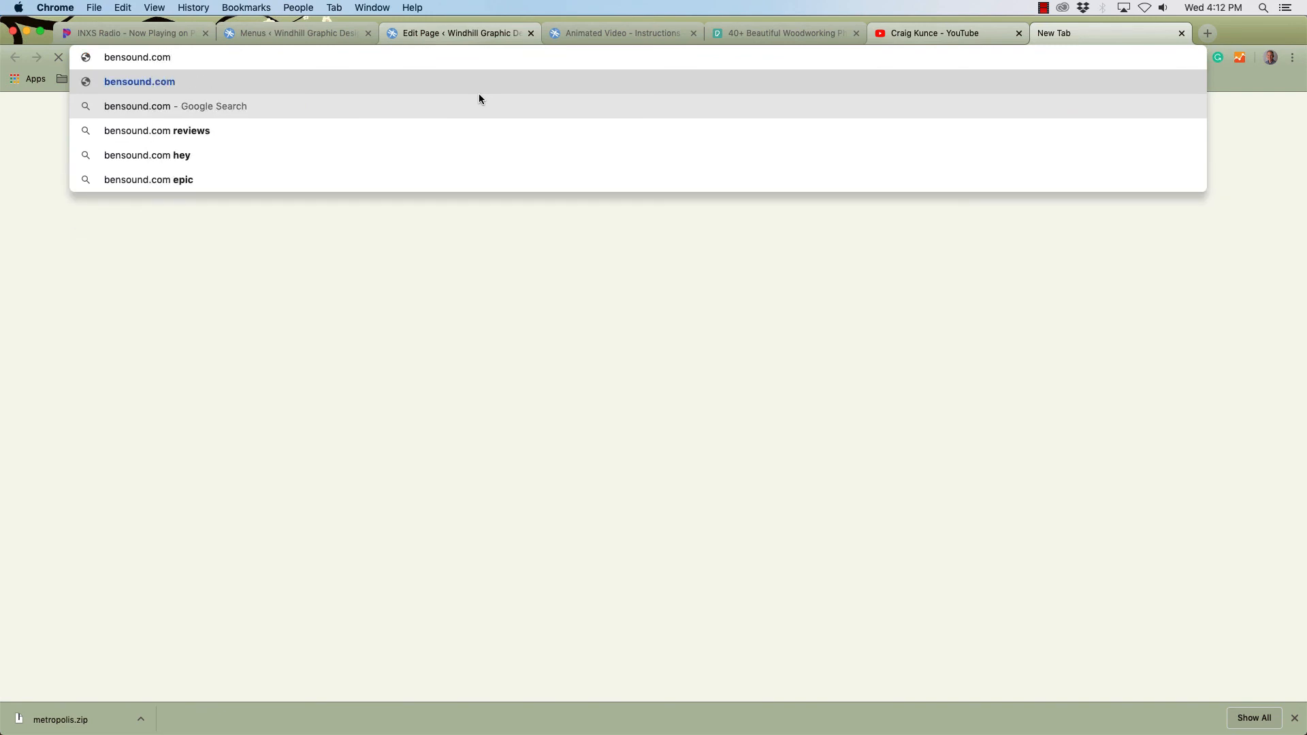
key(Return)
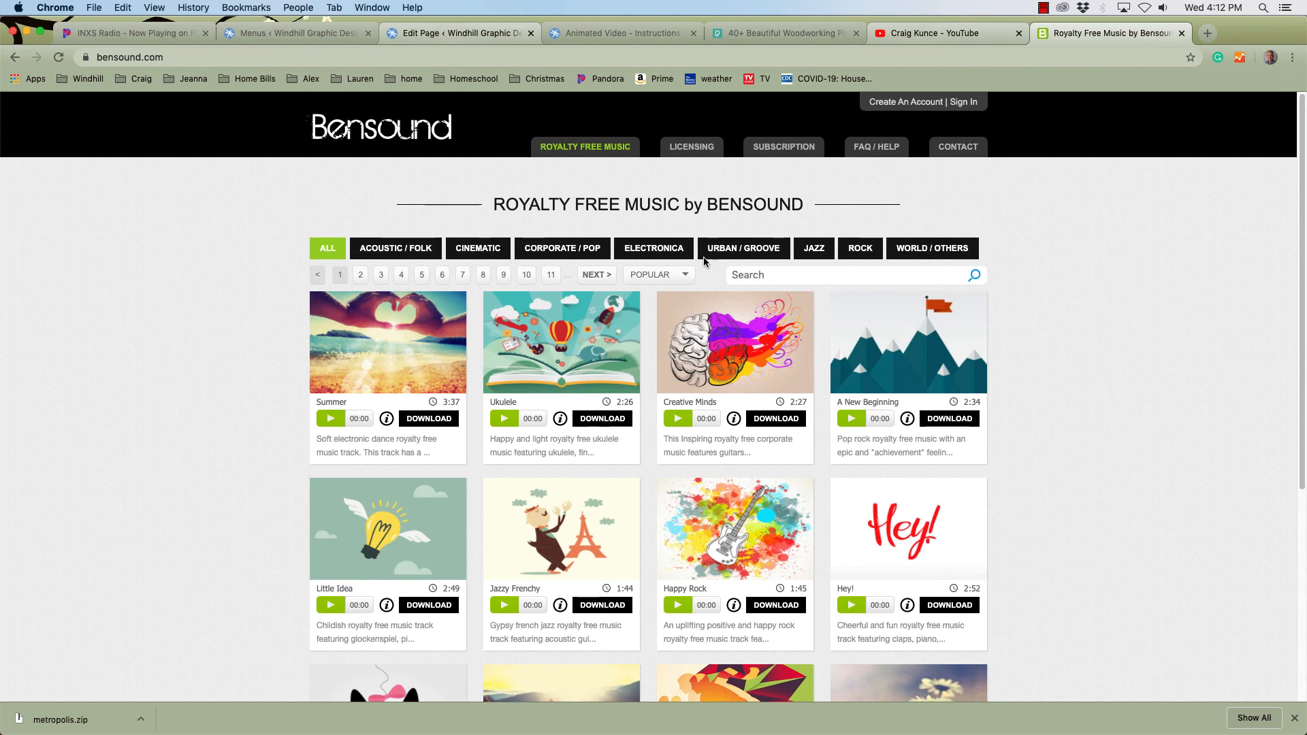
Browse the Jazz category and preview several royalty-free tracks such as The Elevator Bossa Nova and All That.
click(815, 249)
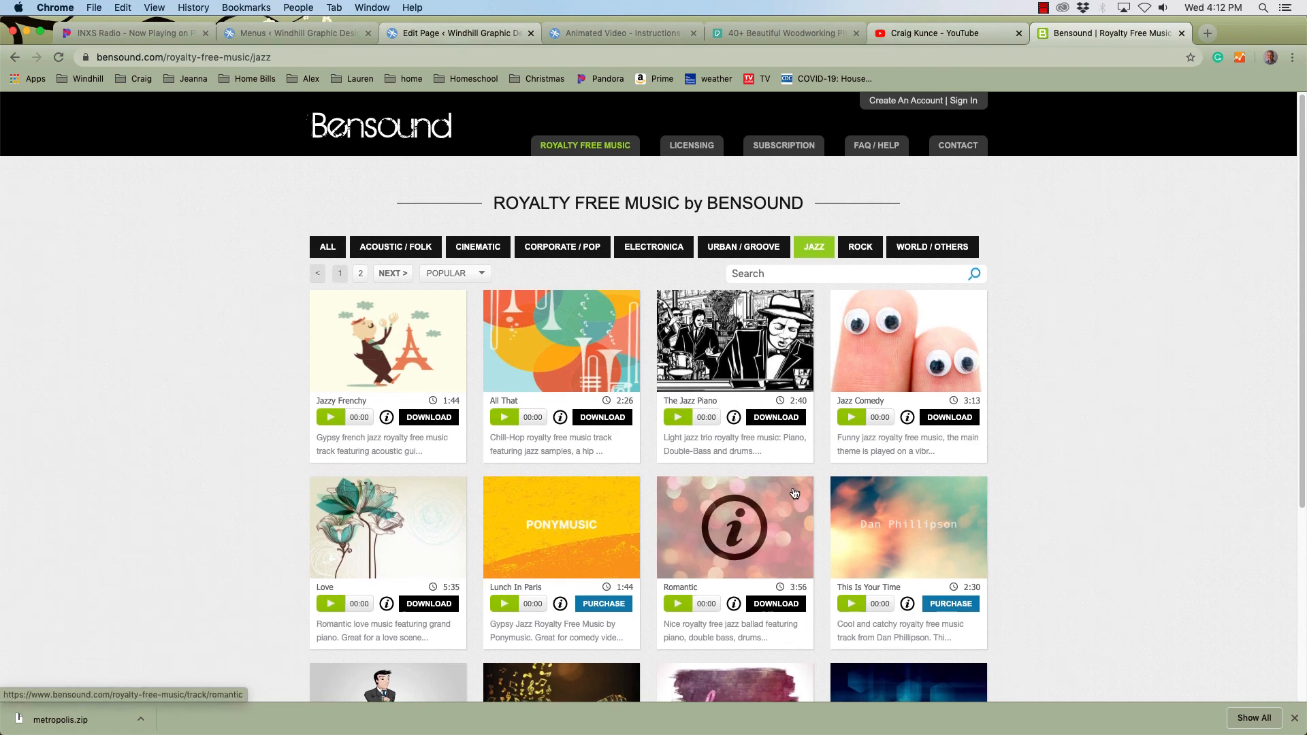
scroll(794, 493, down, 3)
scroll(795, 493, down, 3)
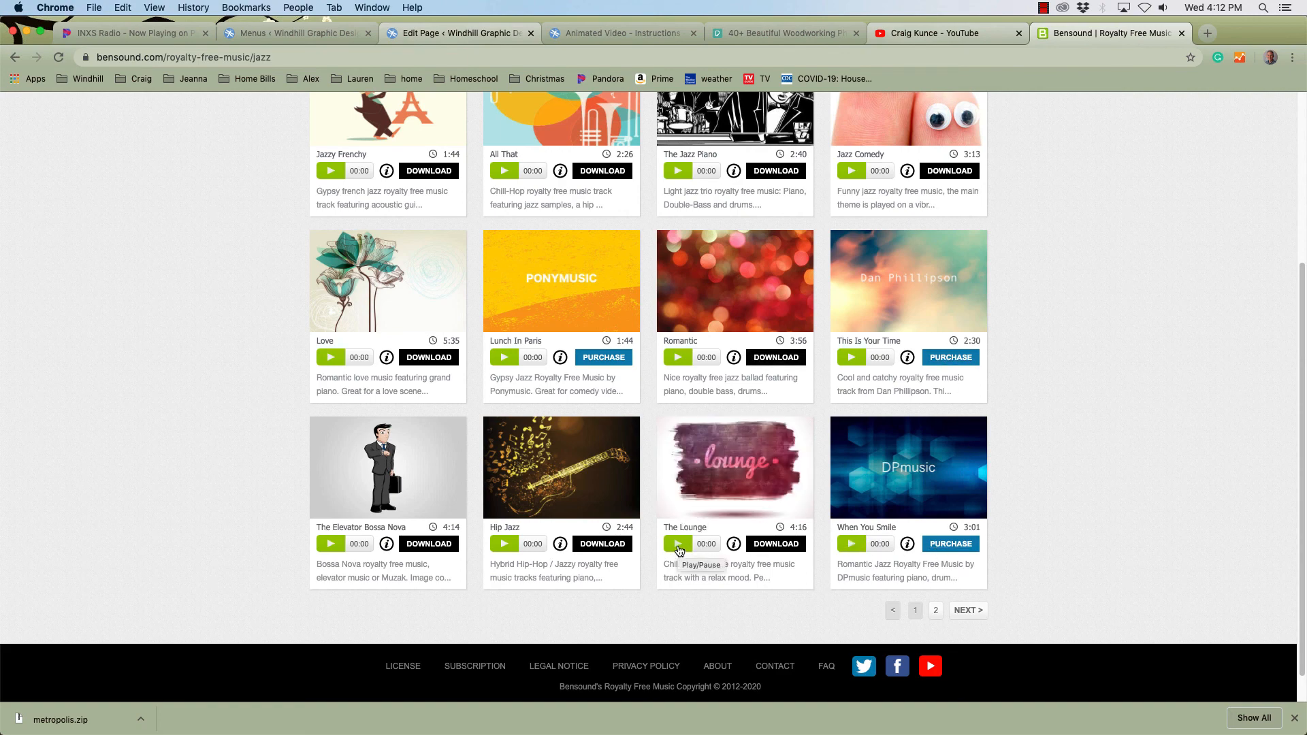
click(330, 545)
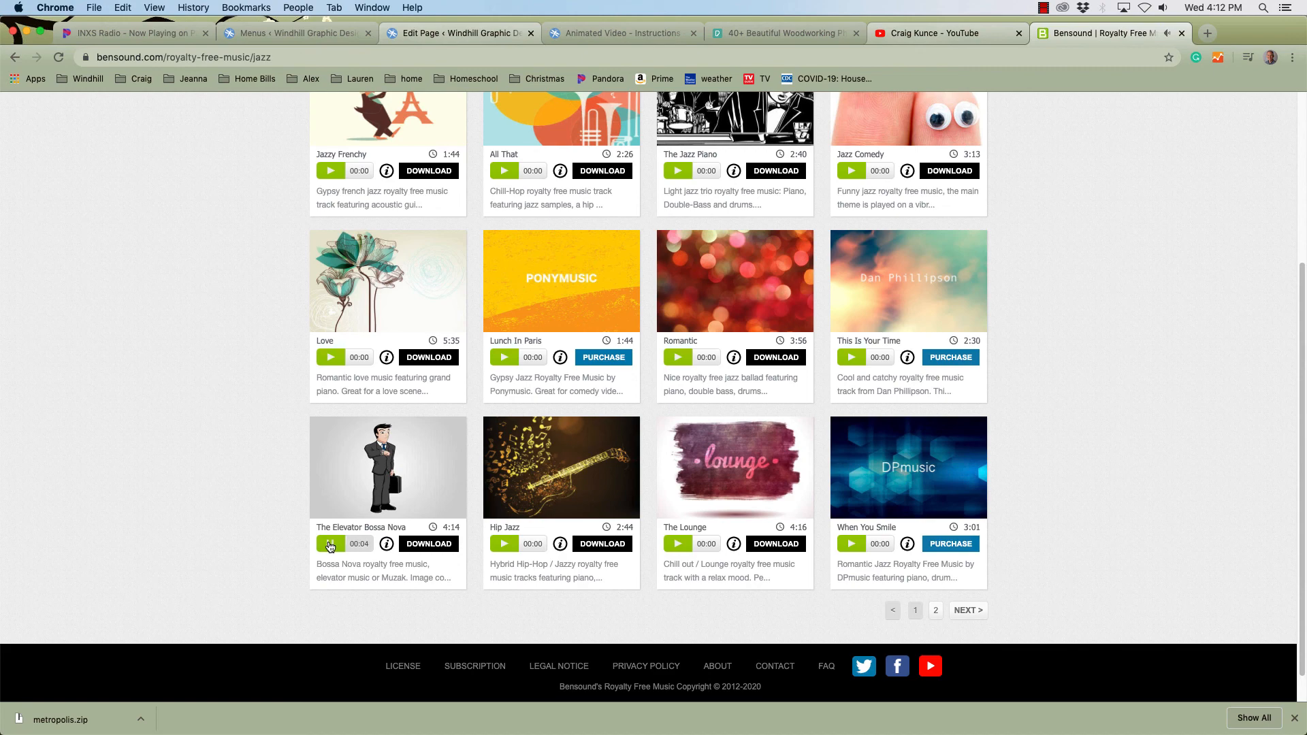
click(331, 545)
scroll(550, 386, up, 3)
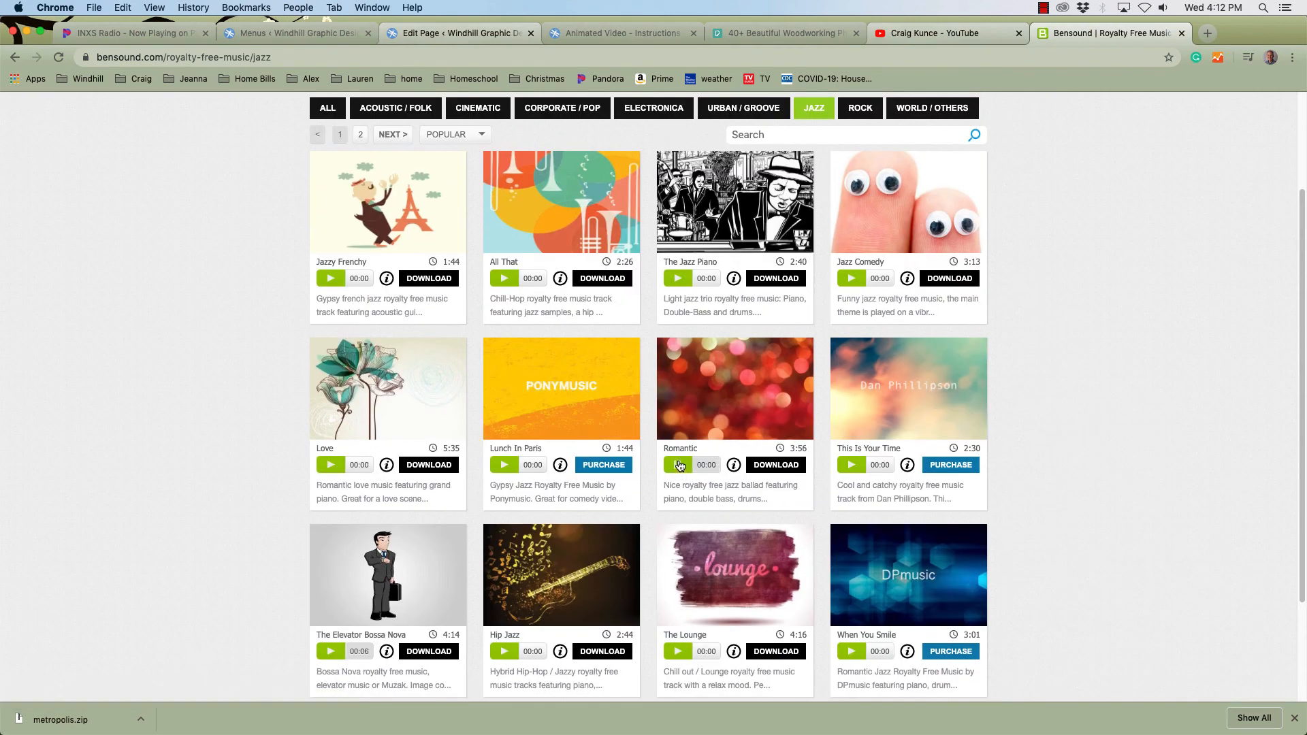
scroll(519, 425, up, 3)
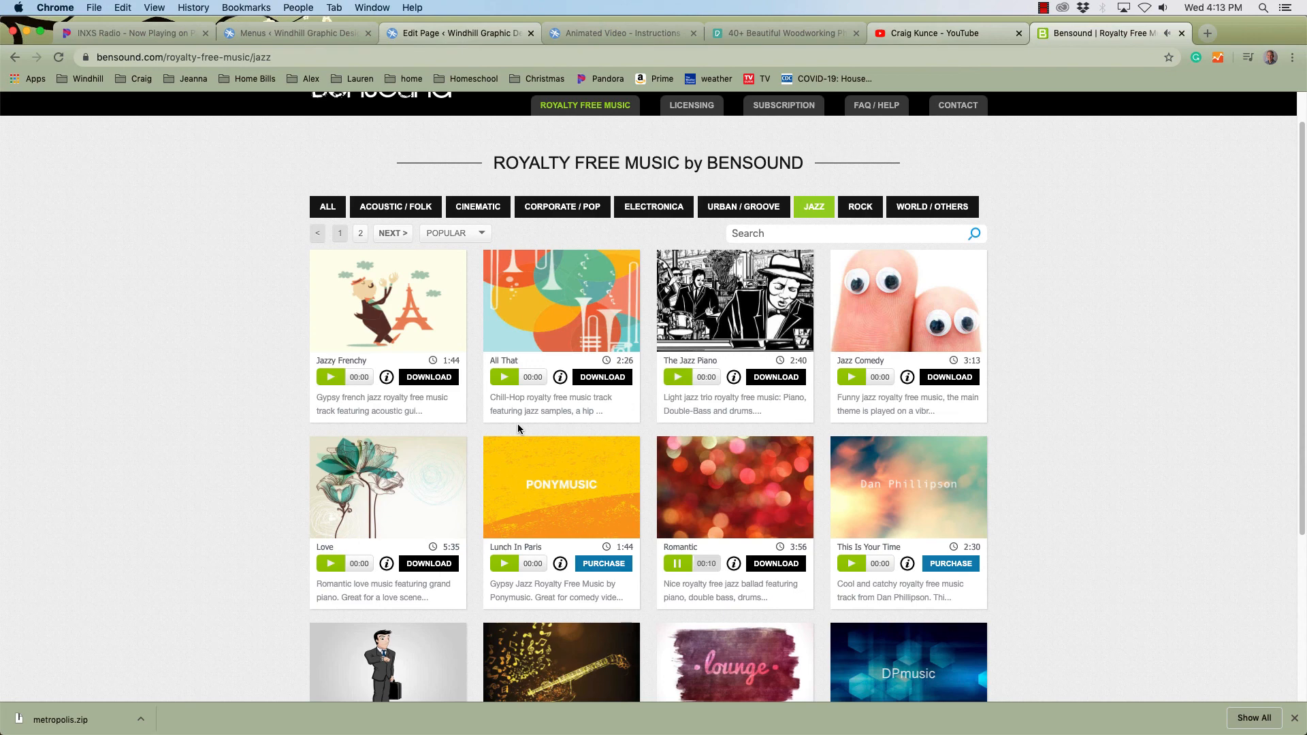
click(503, 378)
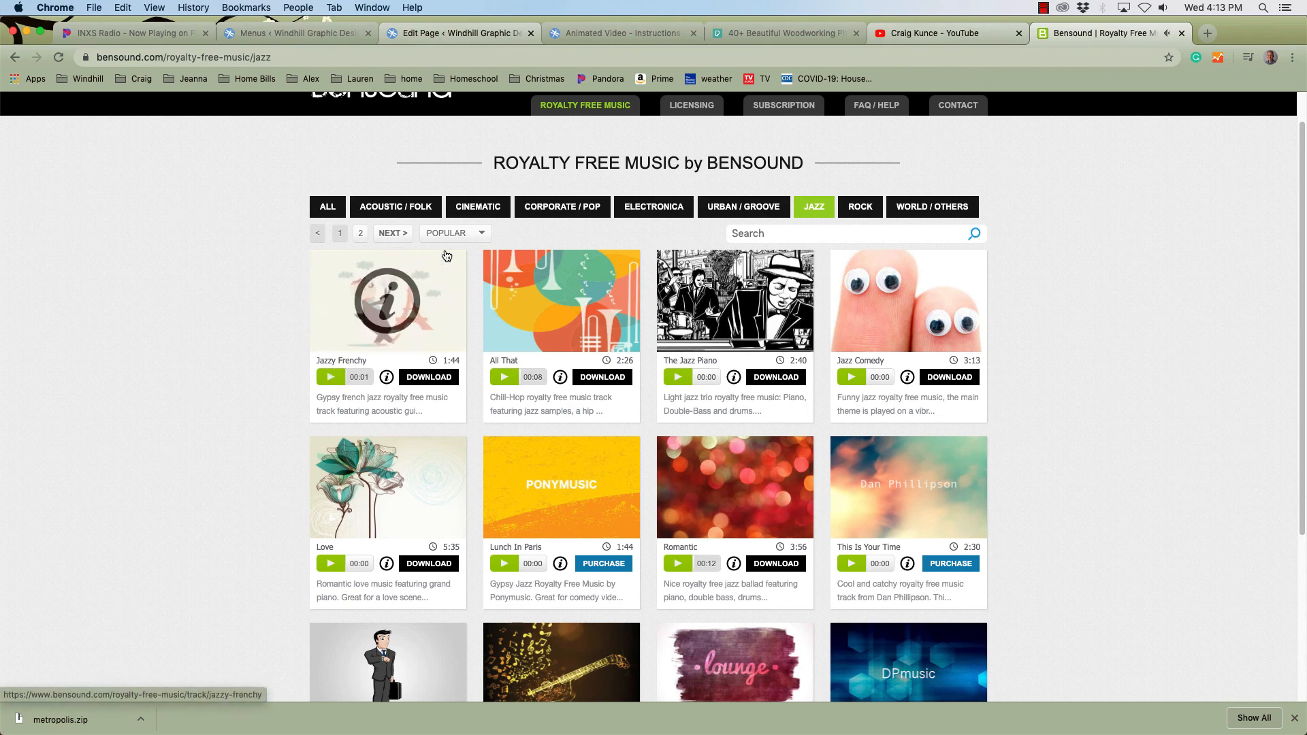
Open the Acoustic / Folk category, preview the Sunny track and download it under the free attribution license.
click(396, 207)
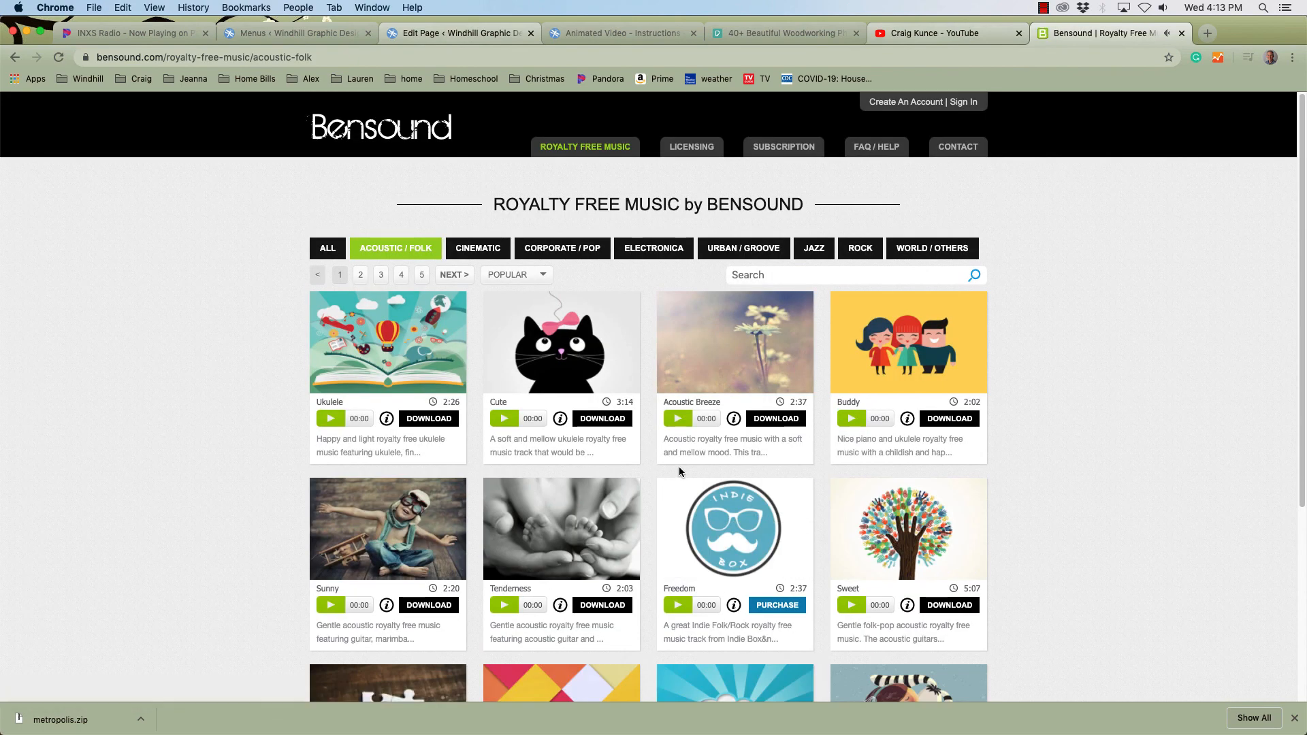
scroll(773, 504, down, 1)
scroll(773, 504, down, 4)
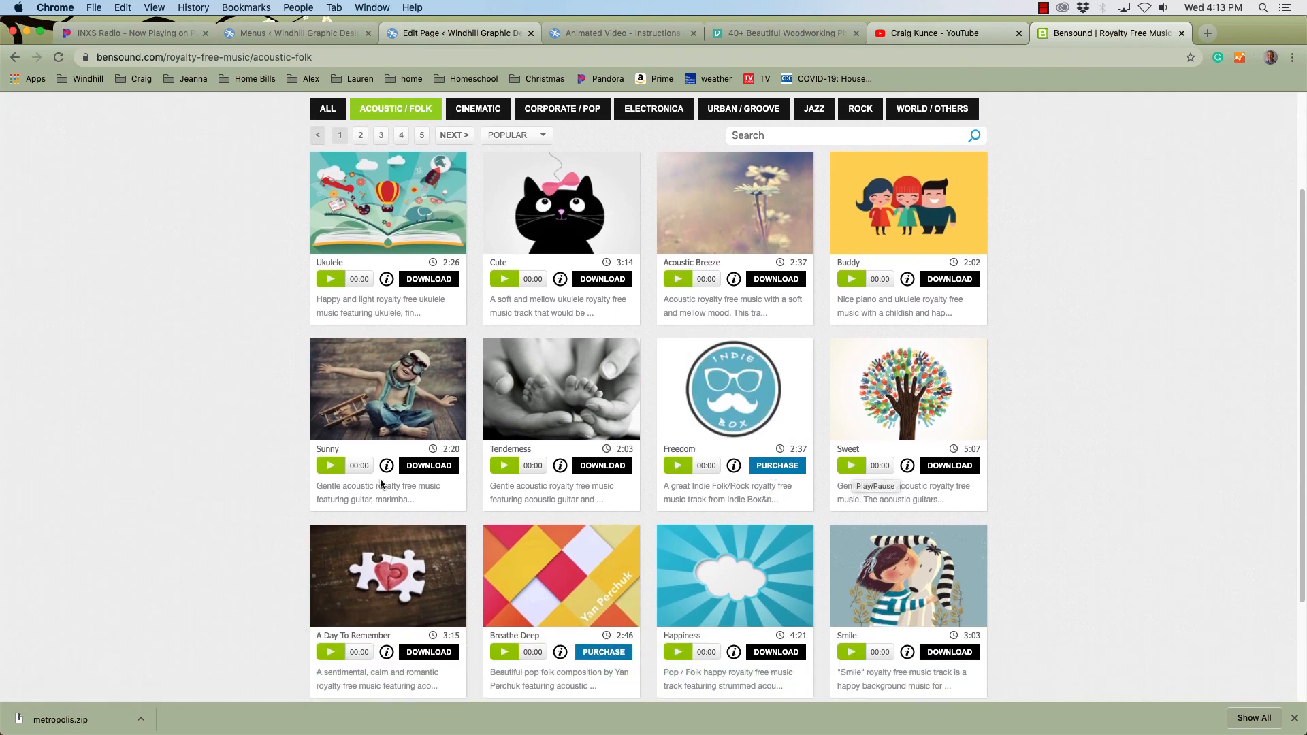
click(330, 467)
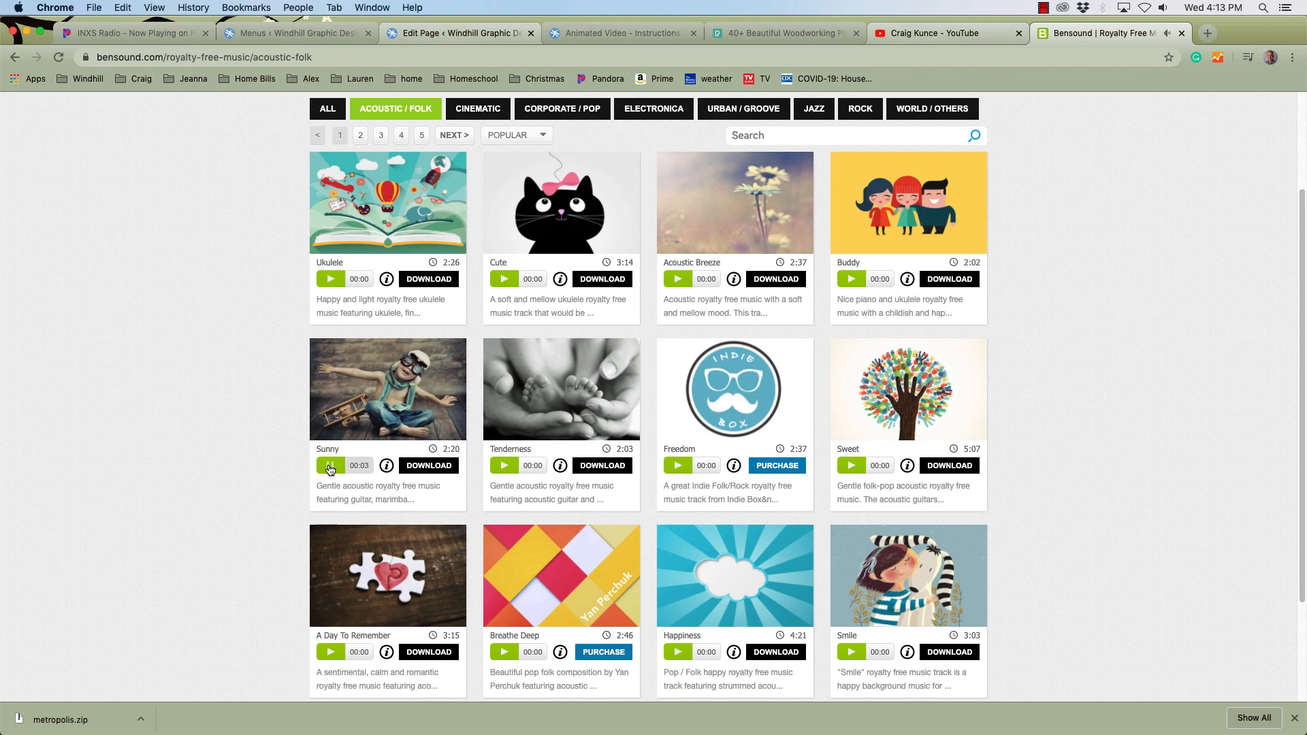
click(330, 469)
click(429, 466)
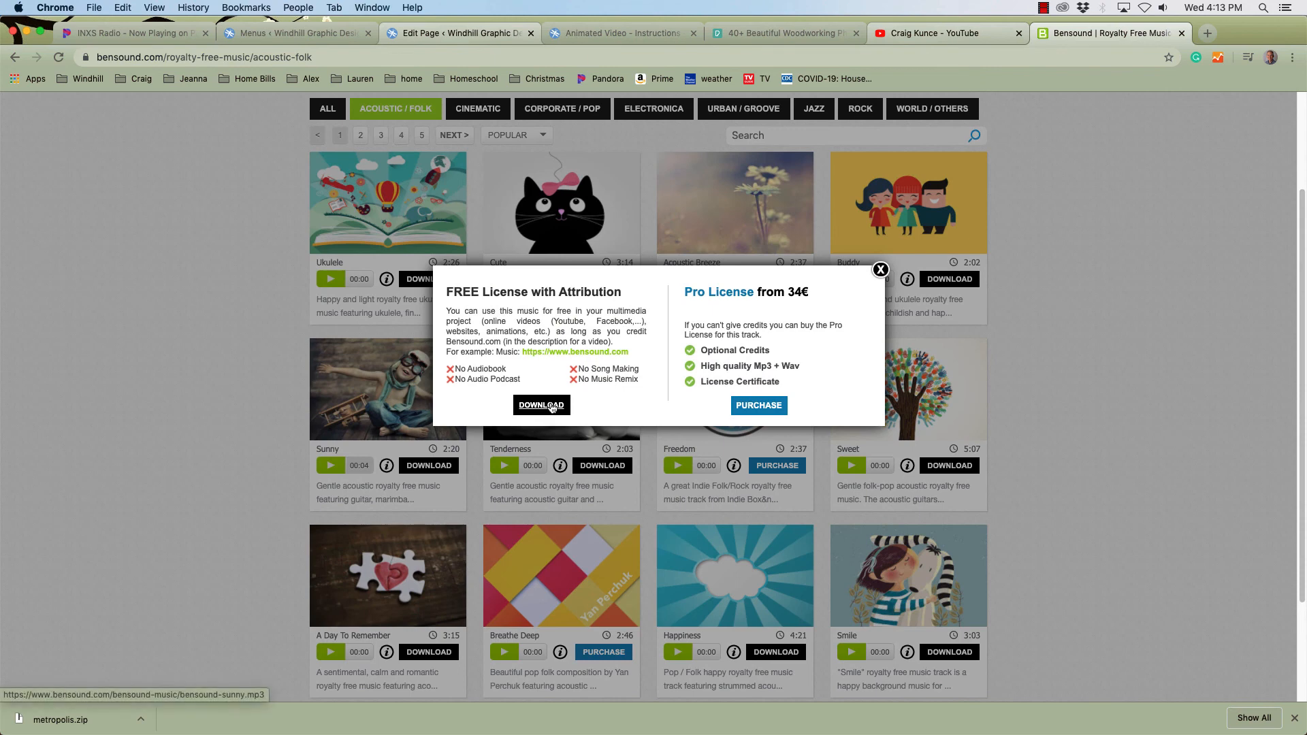
click(553, 407)
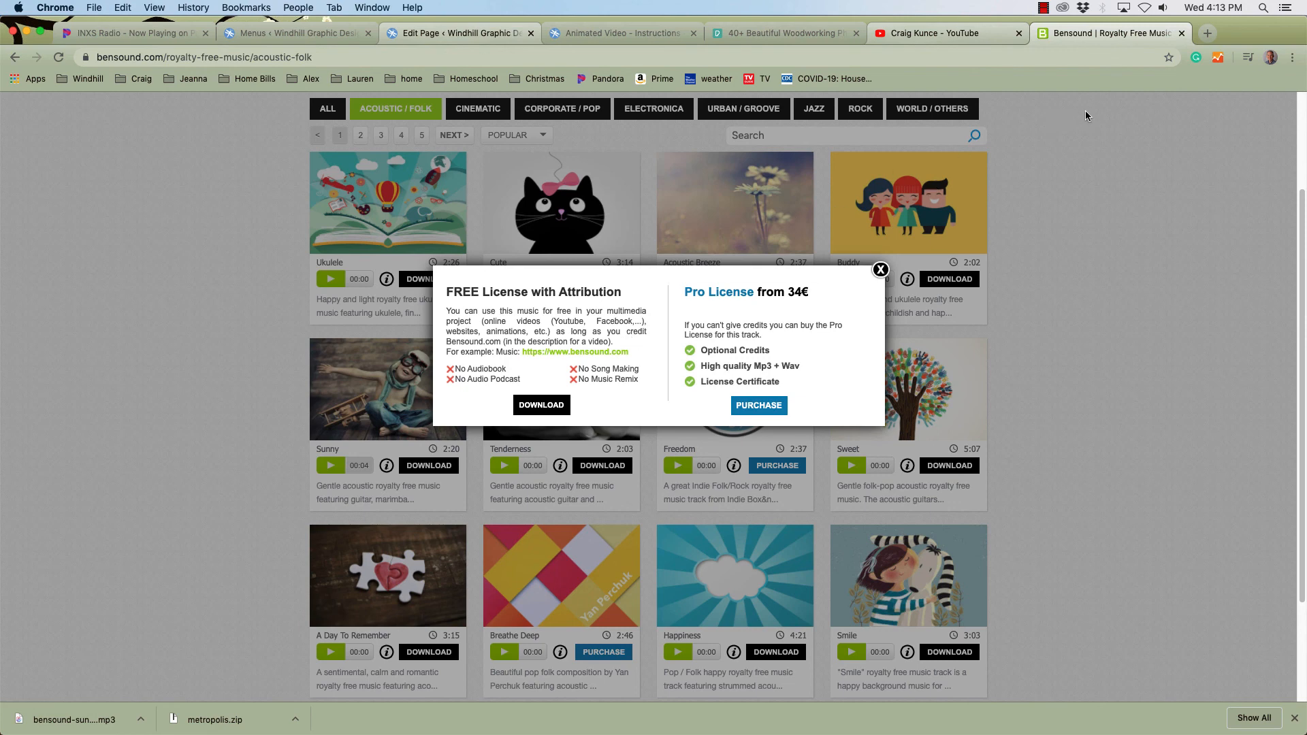
Return to After Effects and import bensound-sunny.mp3 from the desktop into the composition.
key(super+Tab)
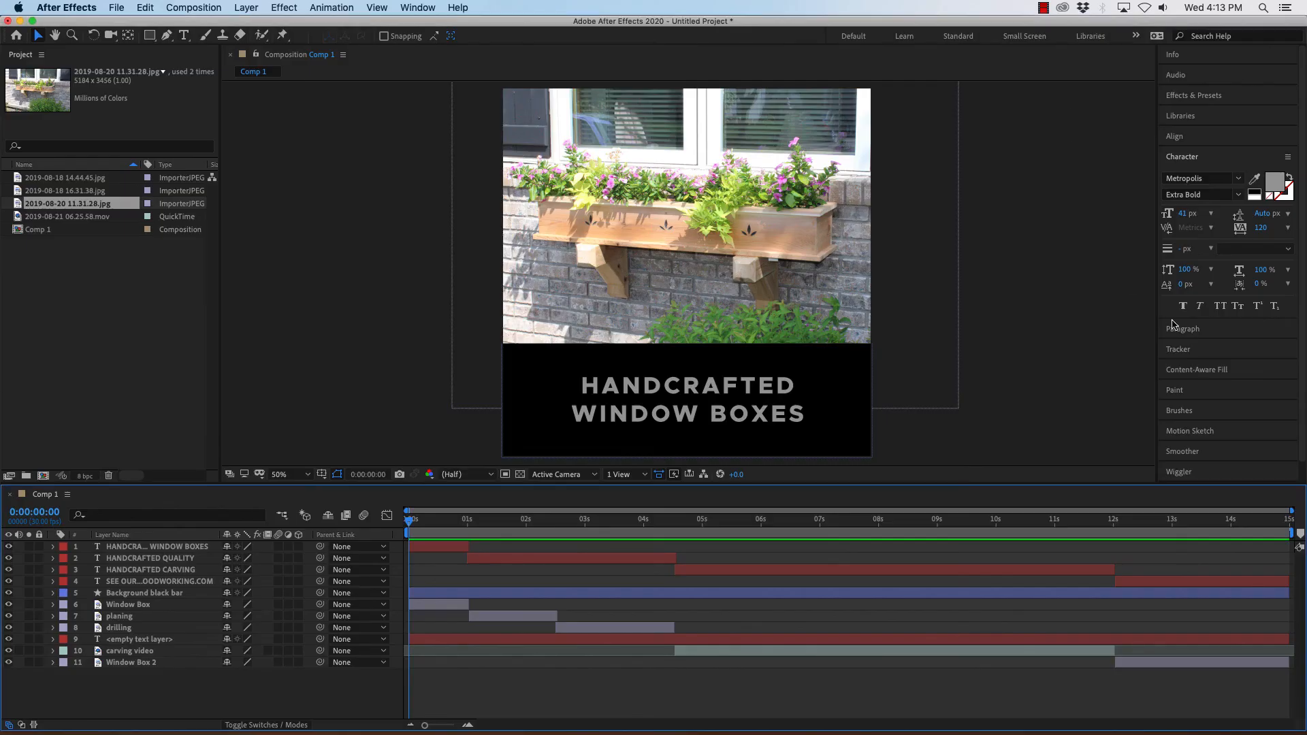
drag(1304, 307, 1086, 306)
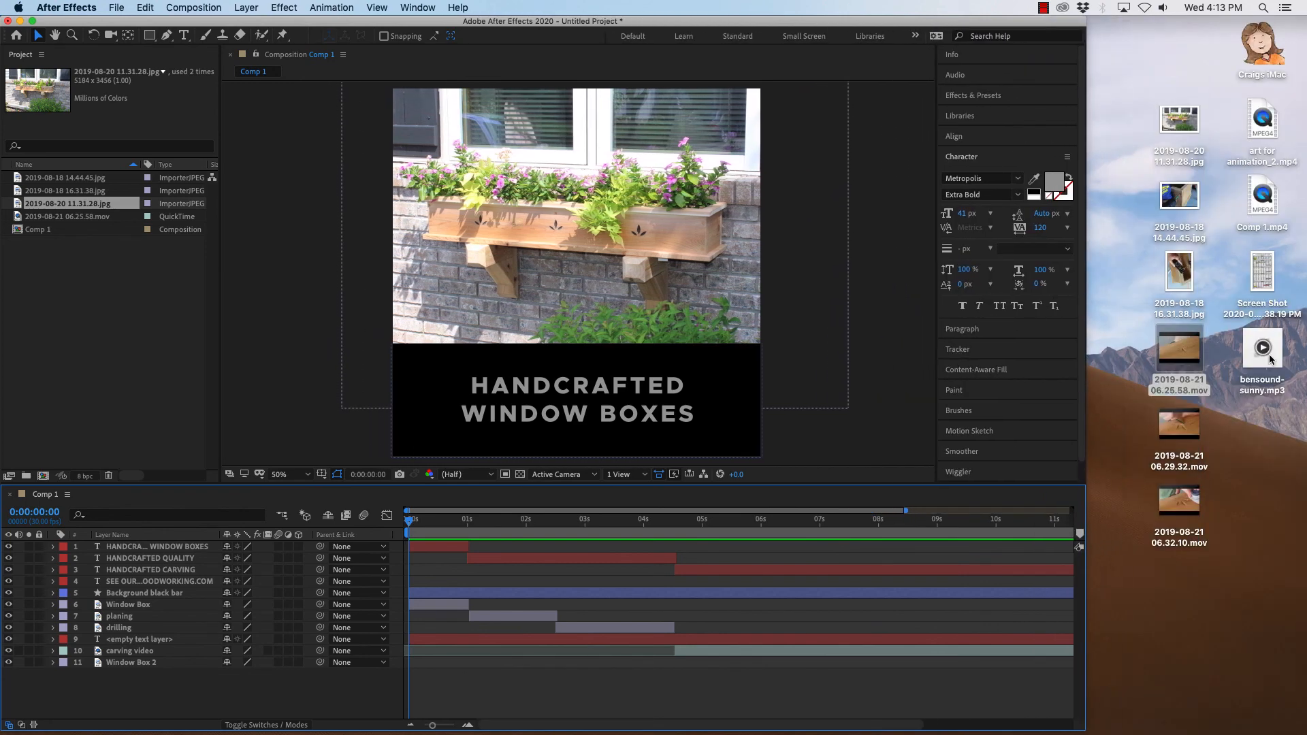
click(1234, 340)
click(1264, 347)
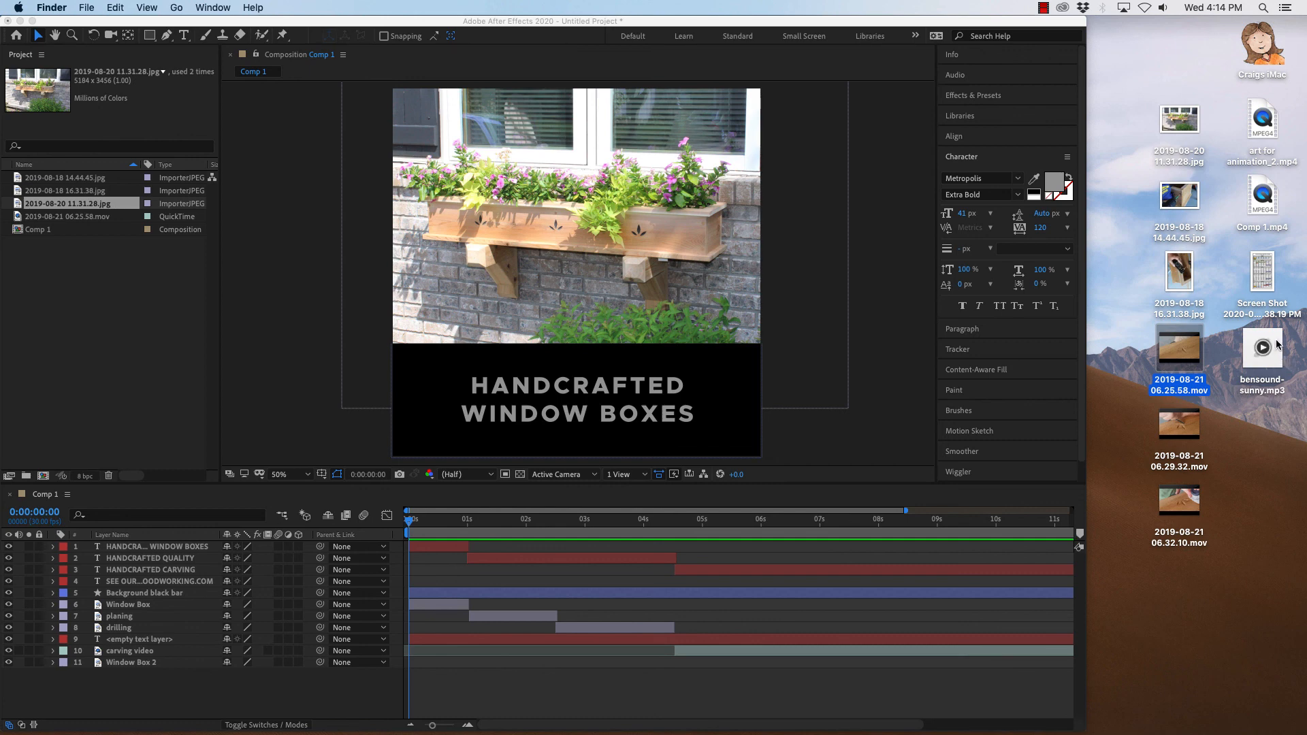
drag(1251, 341, 60, 286)
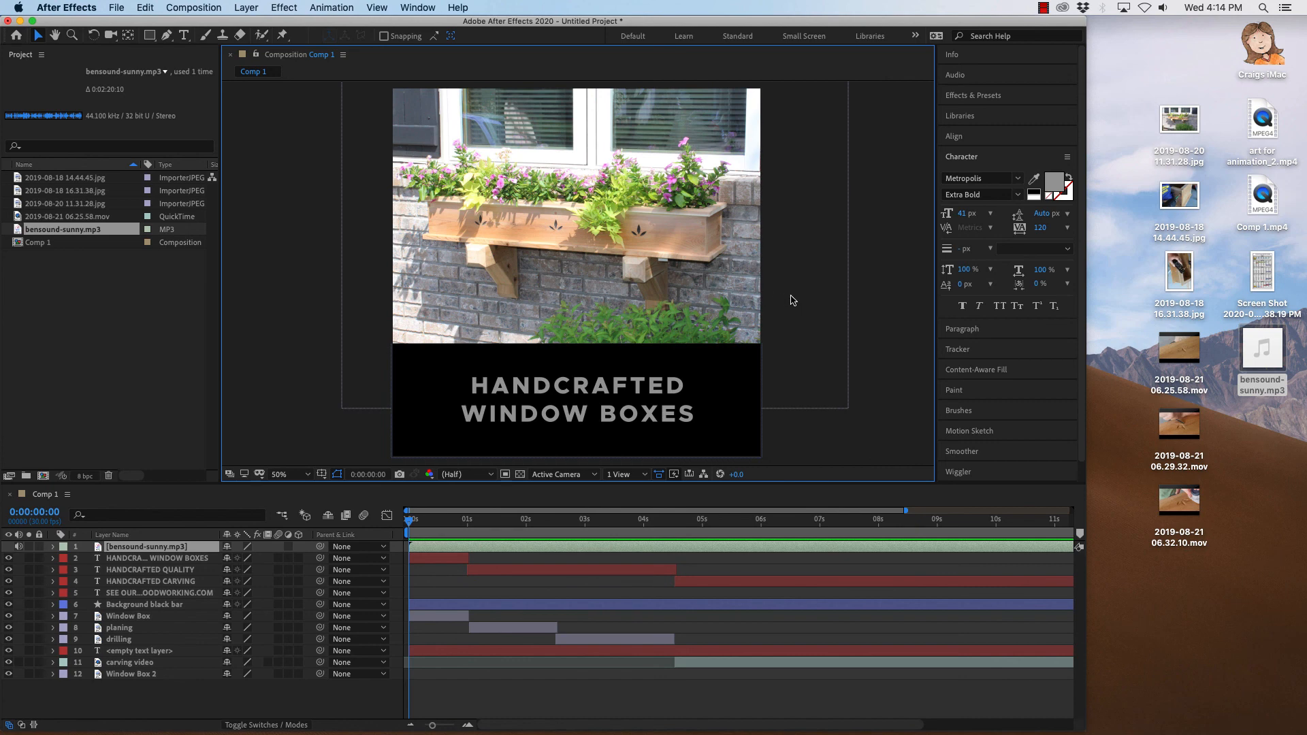
Save the project on the Desktop as woodworking_video.aep.
key(super+s)
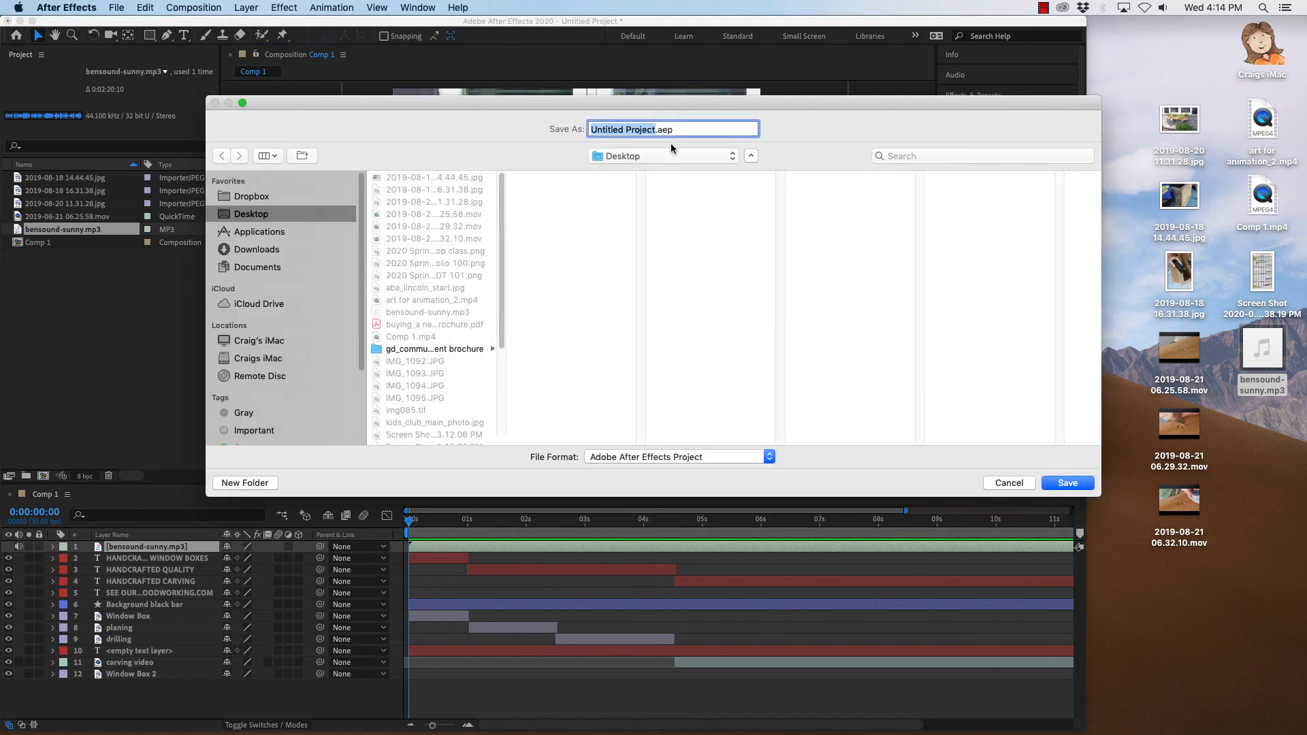
text(woodwor)
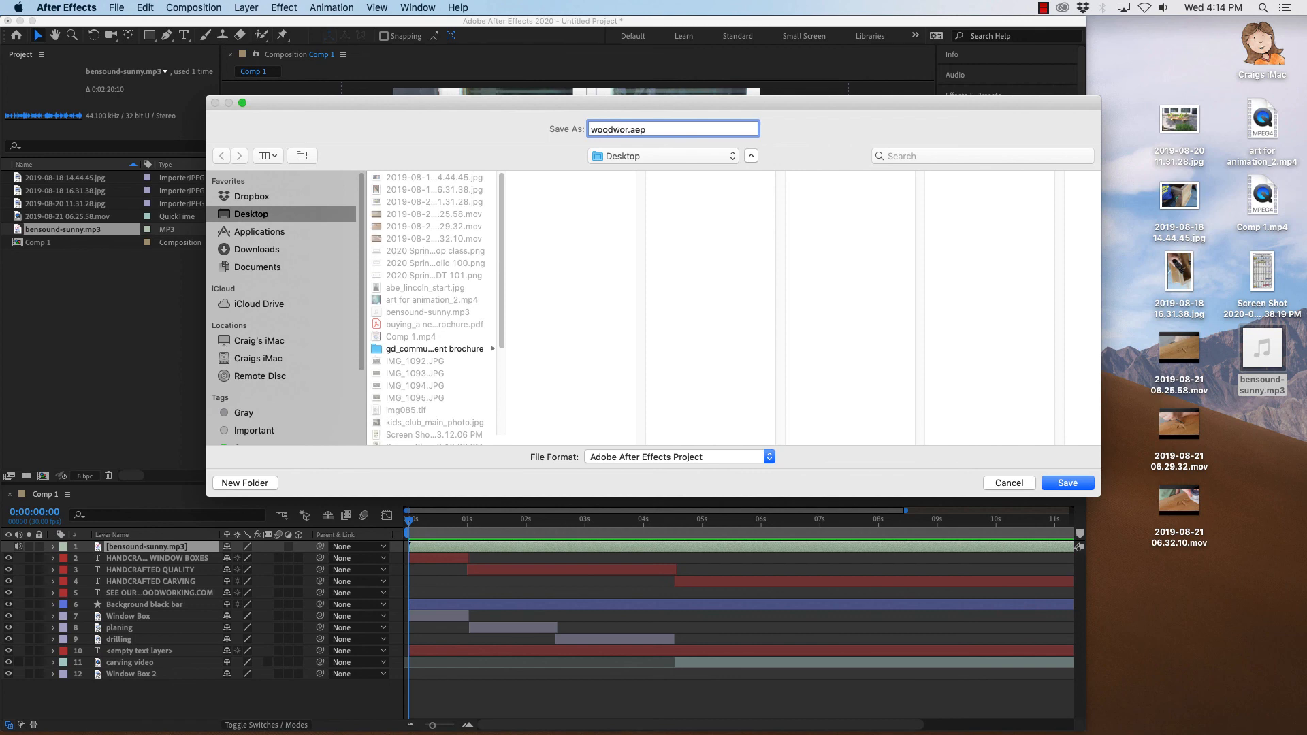
text(king_video)
click(1067, 483)
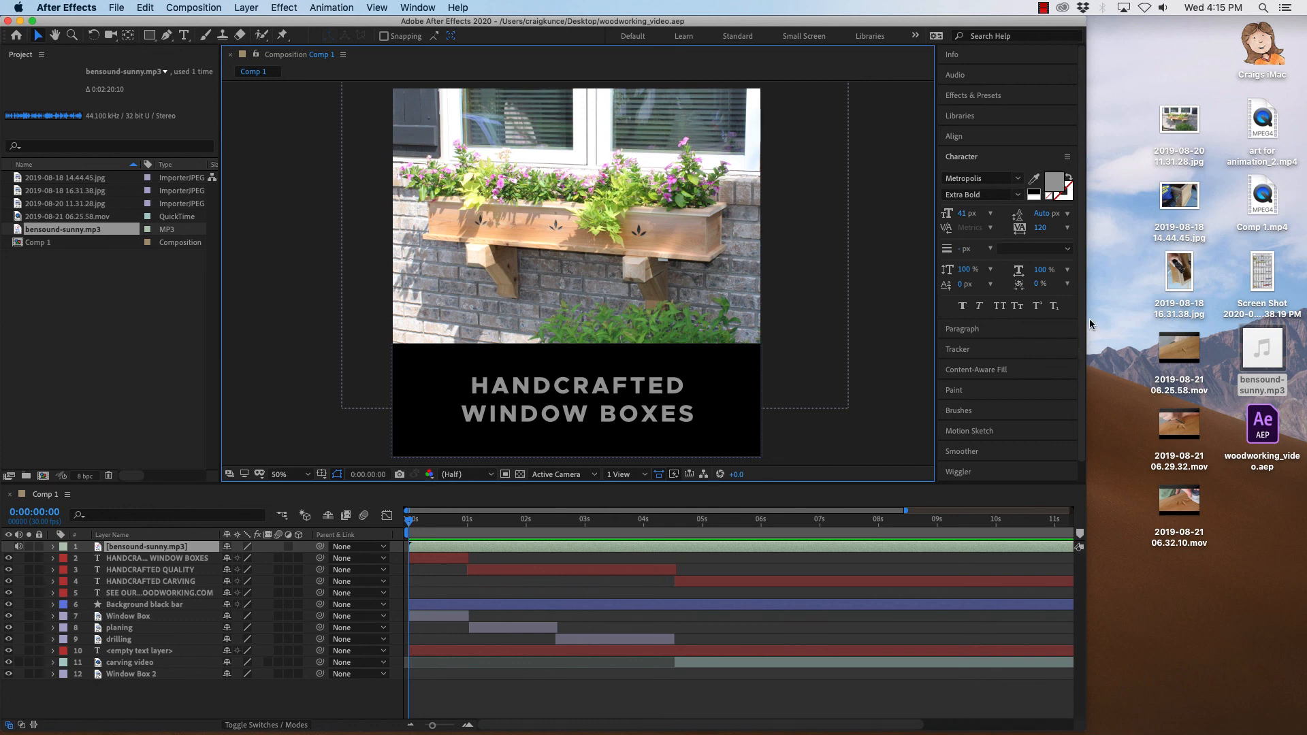
Add bensound-sunny.mp3 from the project again as the bottom layer of the composition.
drag(1088, 331, 1306, 330)
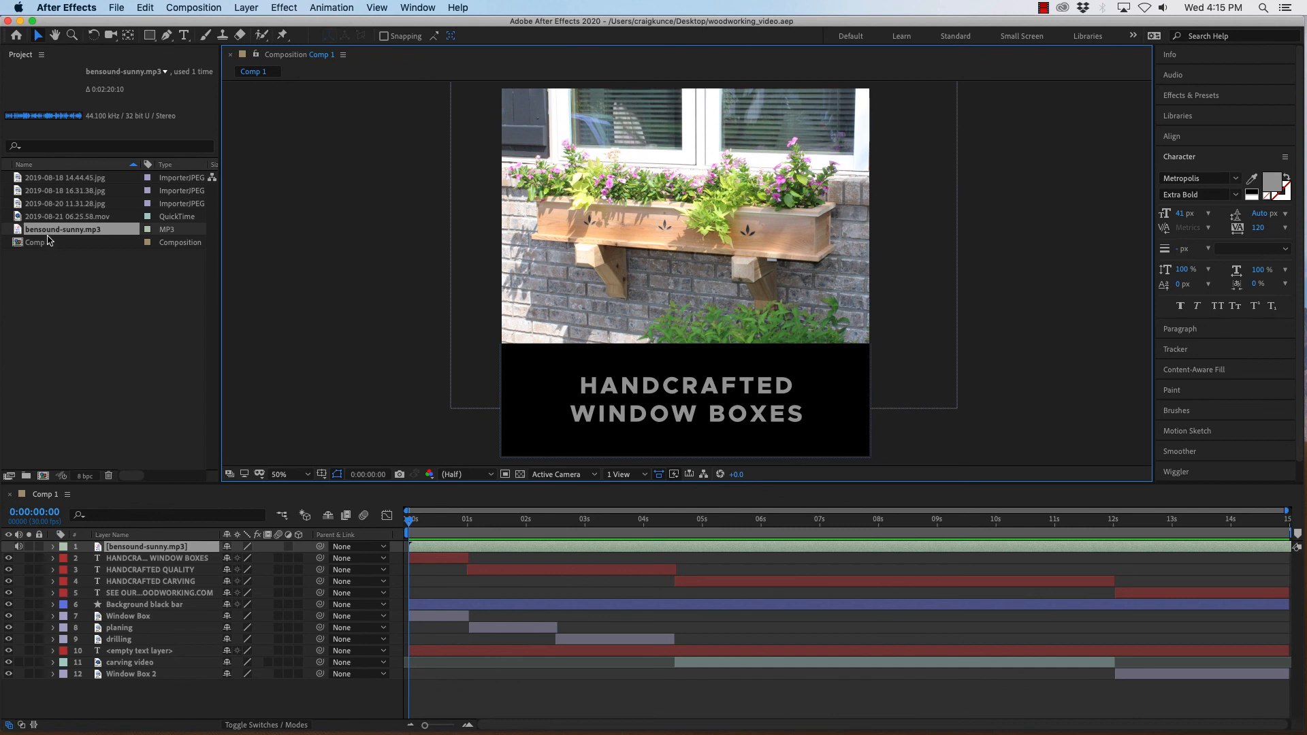
drag(18, 232, 98, 695)
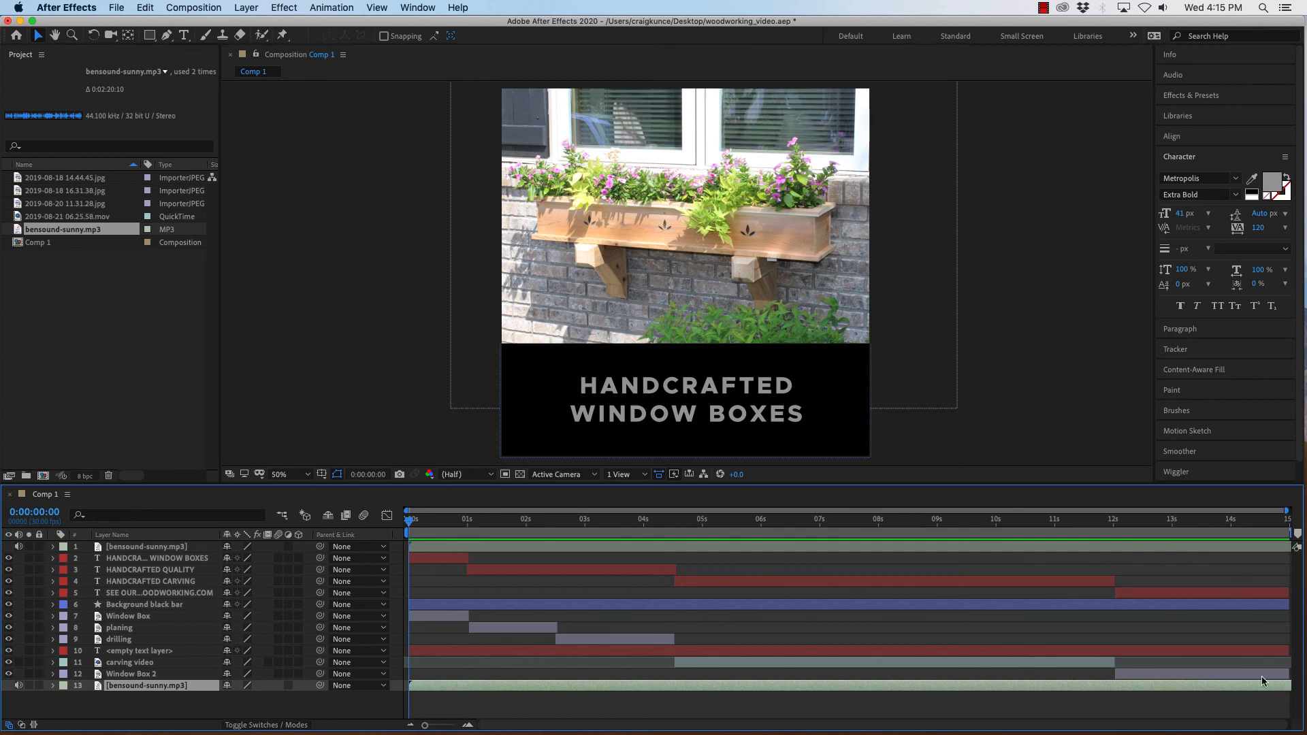
Scrub through the timeline to preview the composition with the music.
drag(409, 521, 1305, 544)
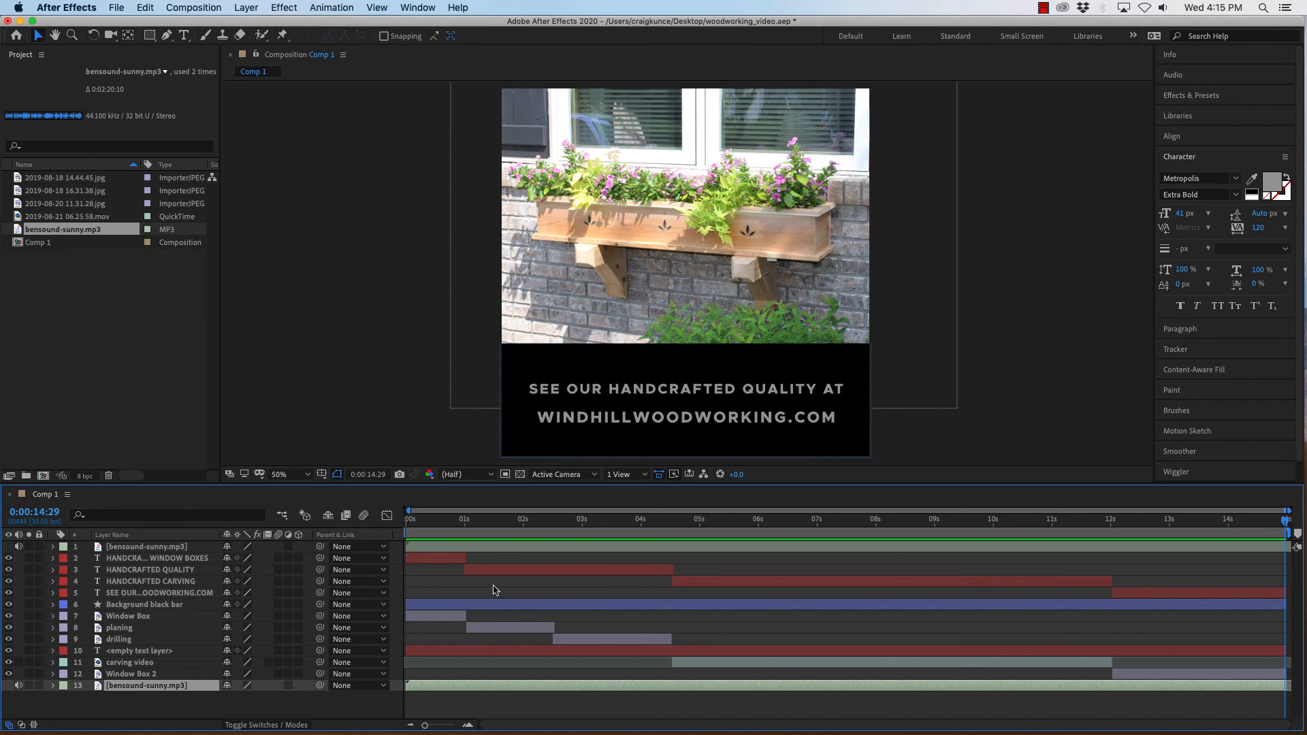
drag(1286, 522, 409, 518)
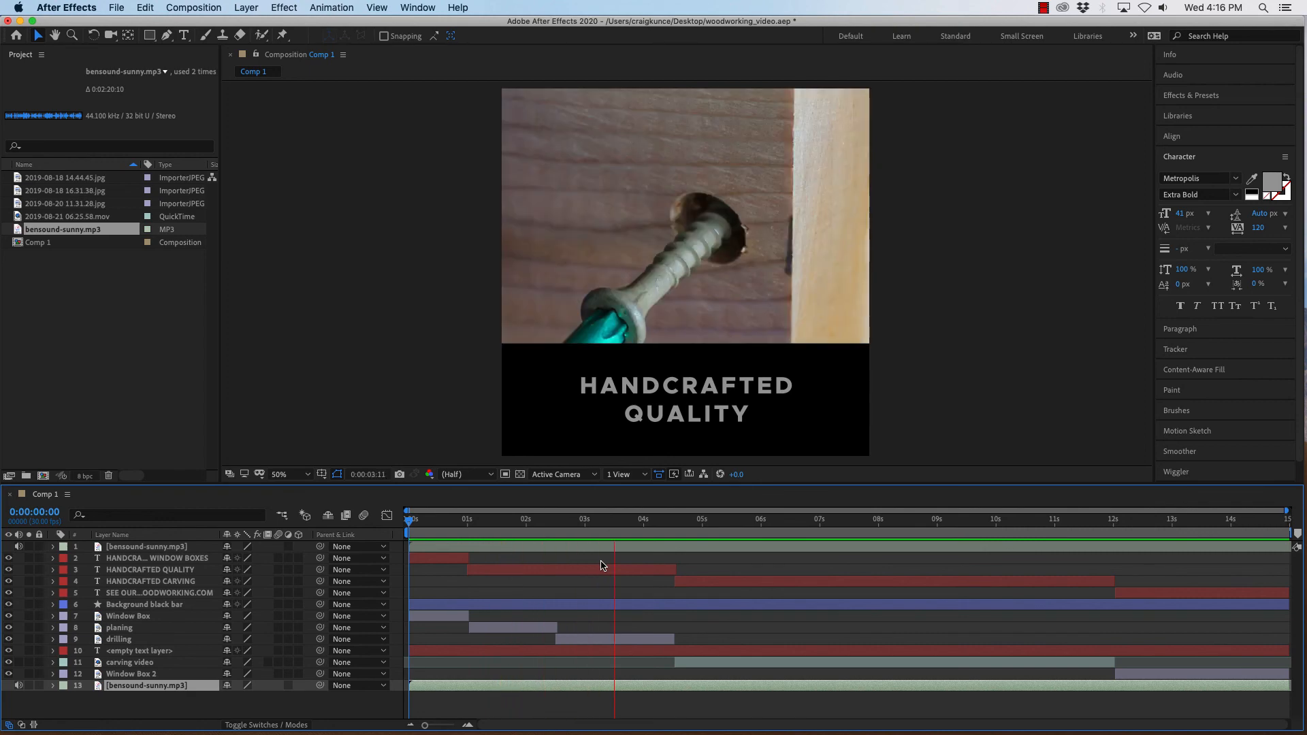
key(XF86AudioLowerVolume)
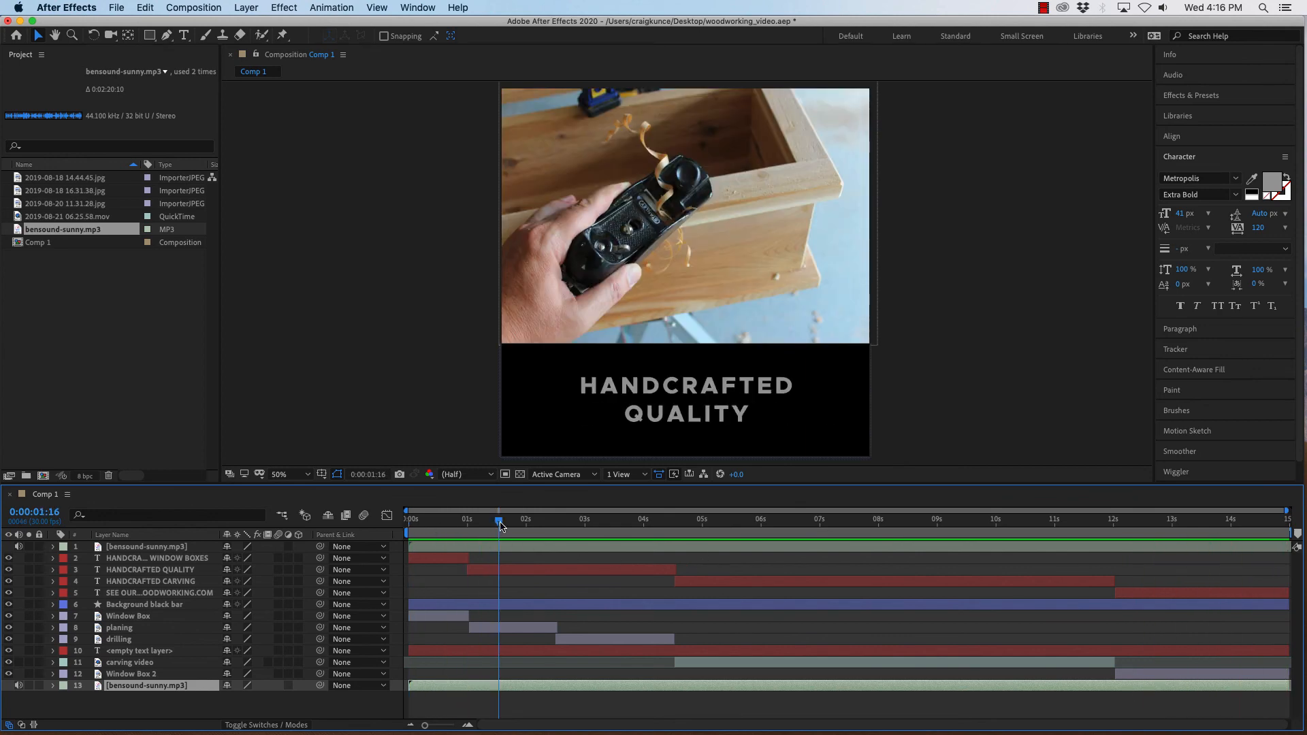
click(450, 519)
click(407, 519)
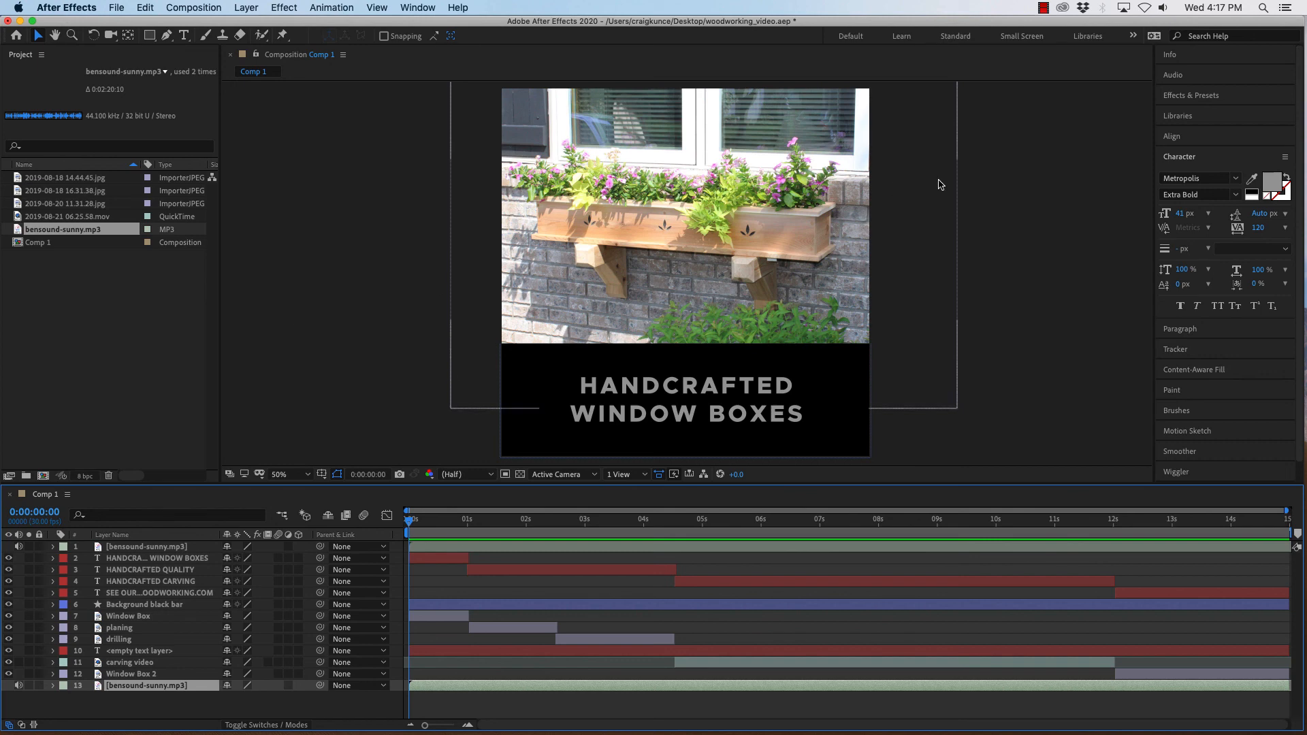
click(1043, 7)
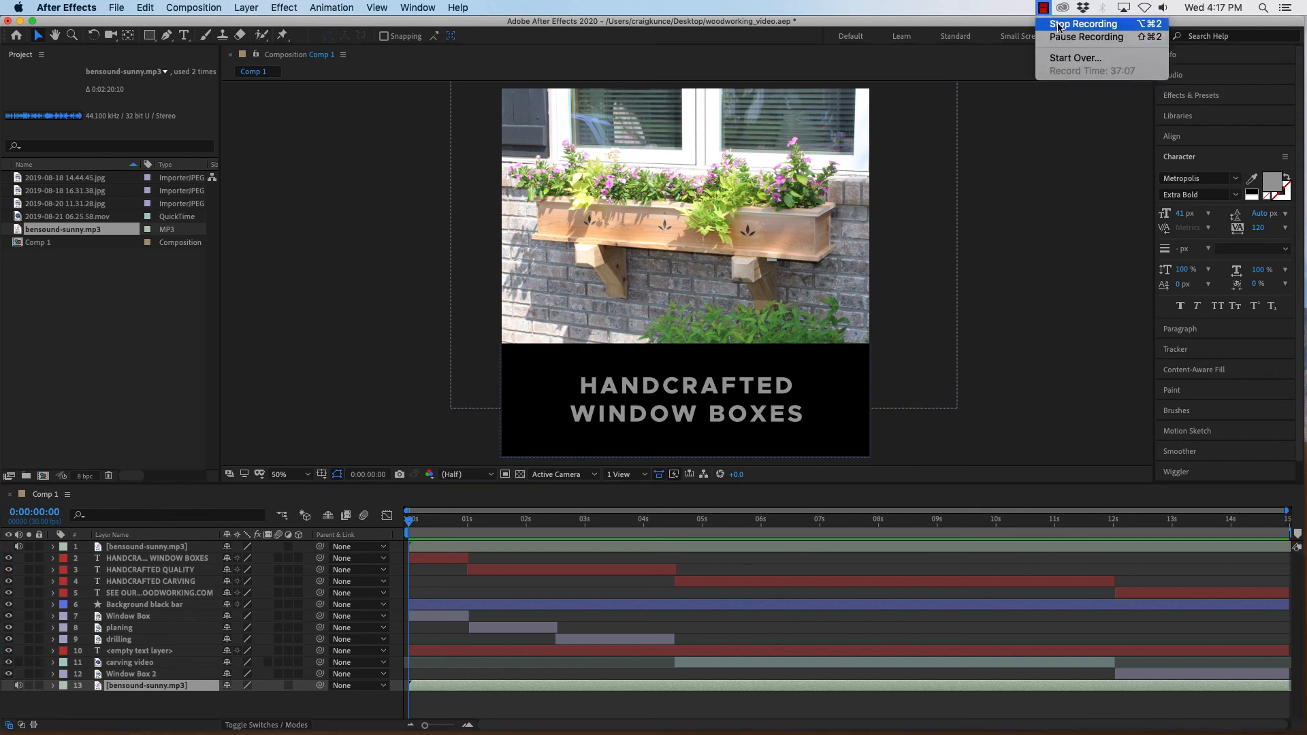